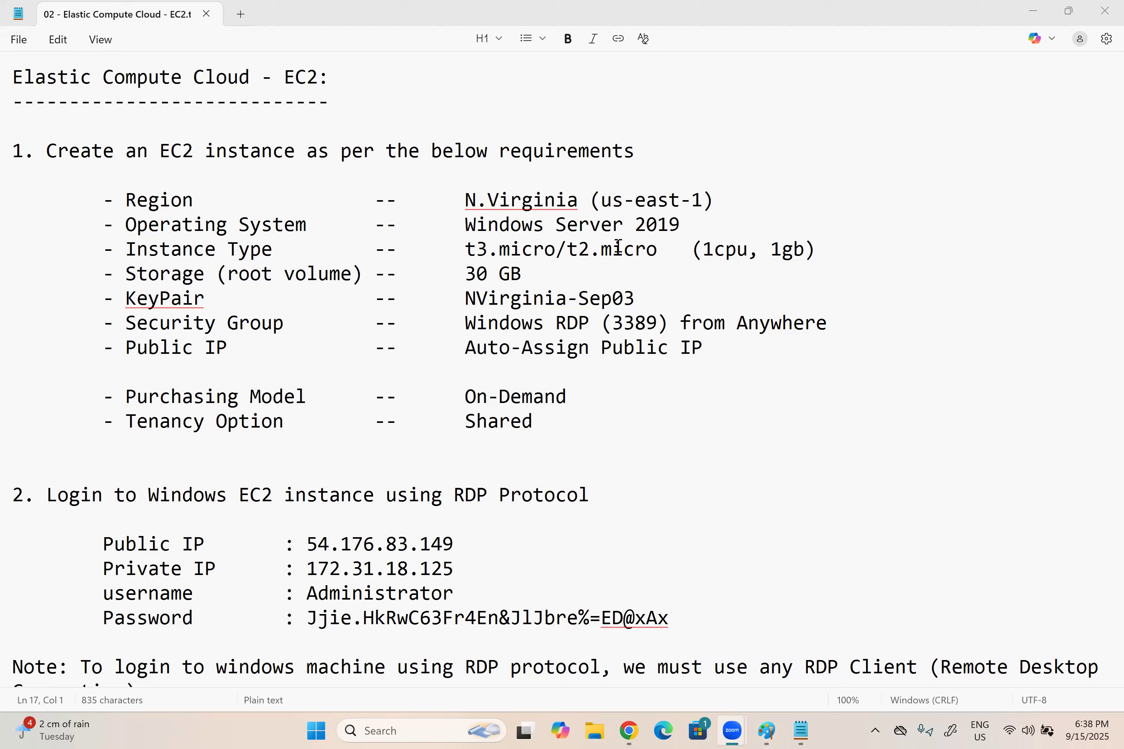
drag(706, 352, 465, 349)
drag(596, 399, 453, 392)
drag(536, 430, 452, 426)
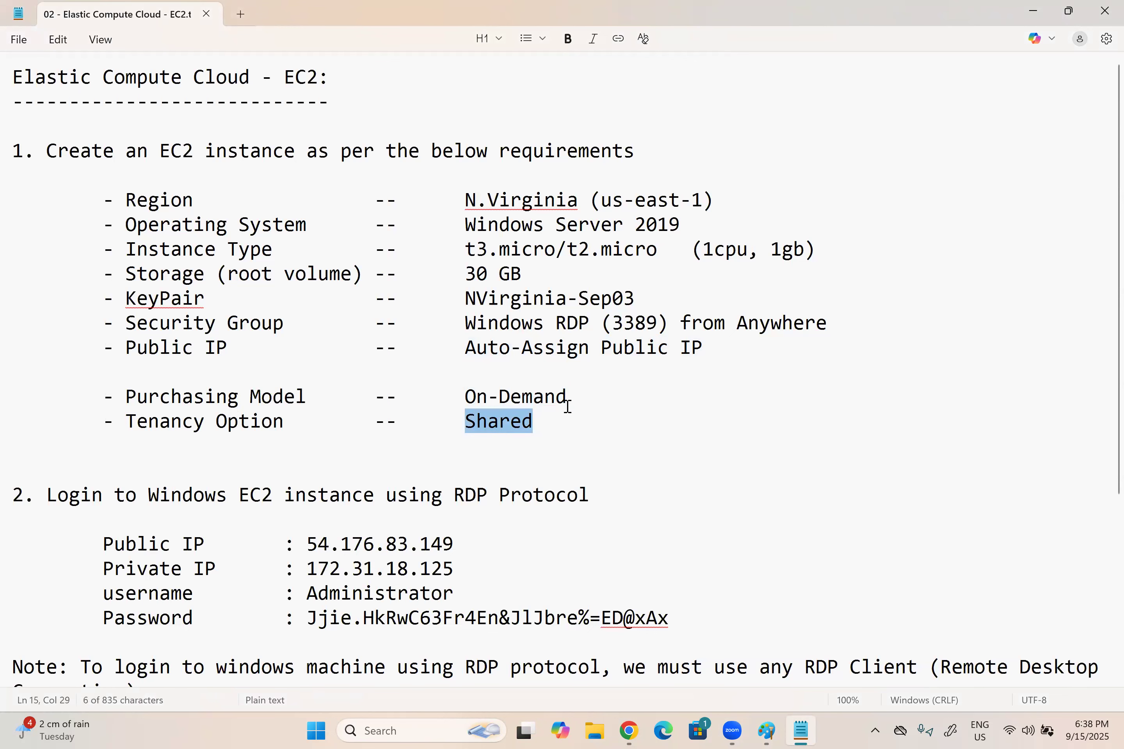
Step: Add a new item numbered 4 at the end of the notes, separated from item 3 by a blank line
scroll(573, 408, down, 4)
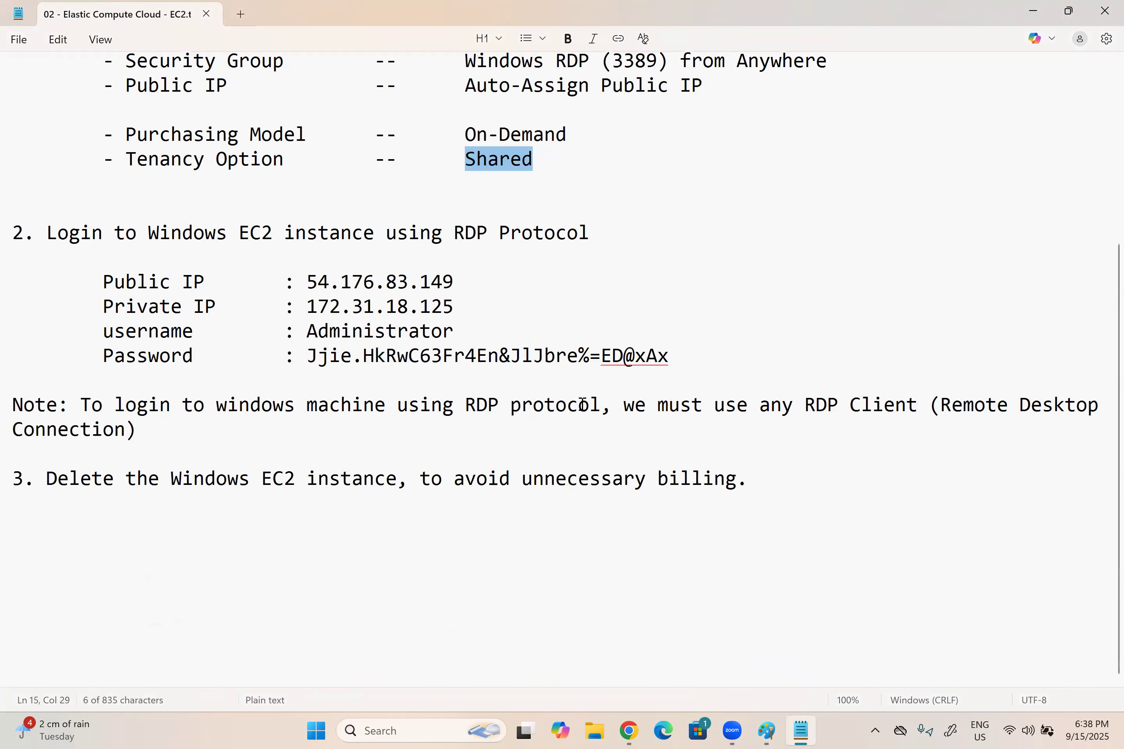
click(755, 484)
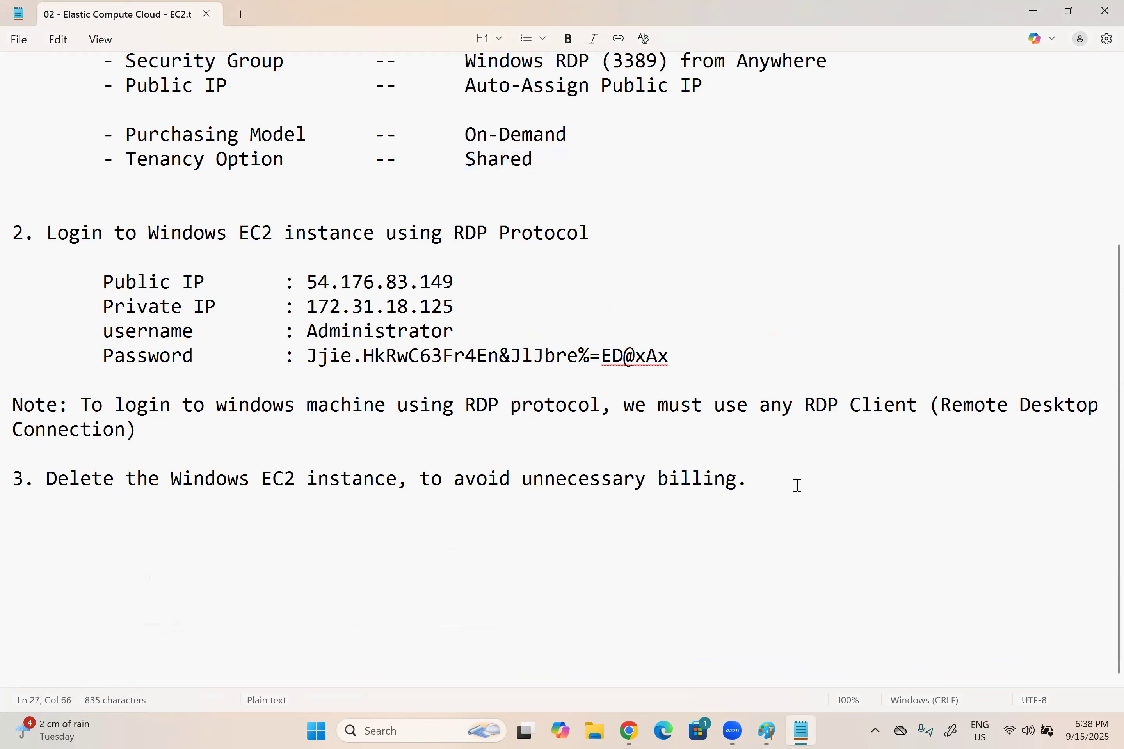
key(Return)
key(Return)
text(4.)
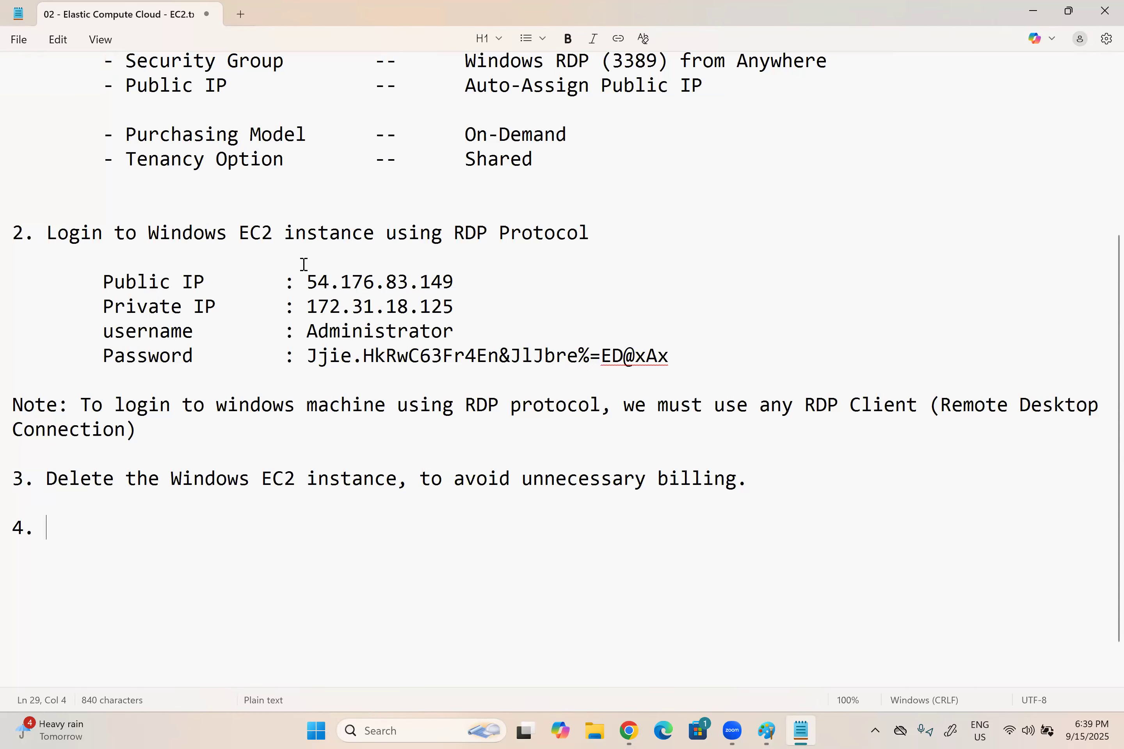
Step: Copy the whole EC2 instance requirements block of item 1 and paste it over the empty item 4
scroll(297, 265, up, 4)
drag(580, 441, 10, 158)
key(ctrl+c)
scroll(268, 439, down, 5)
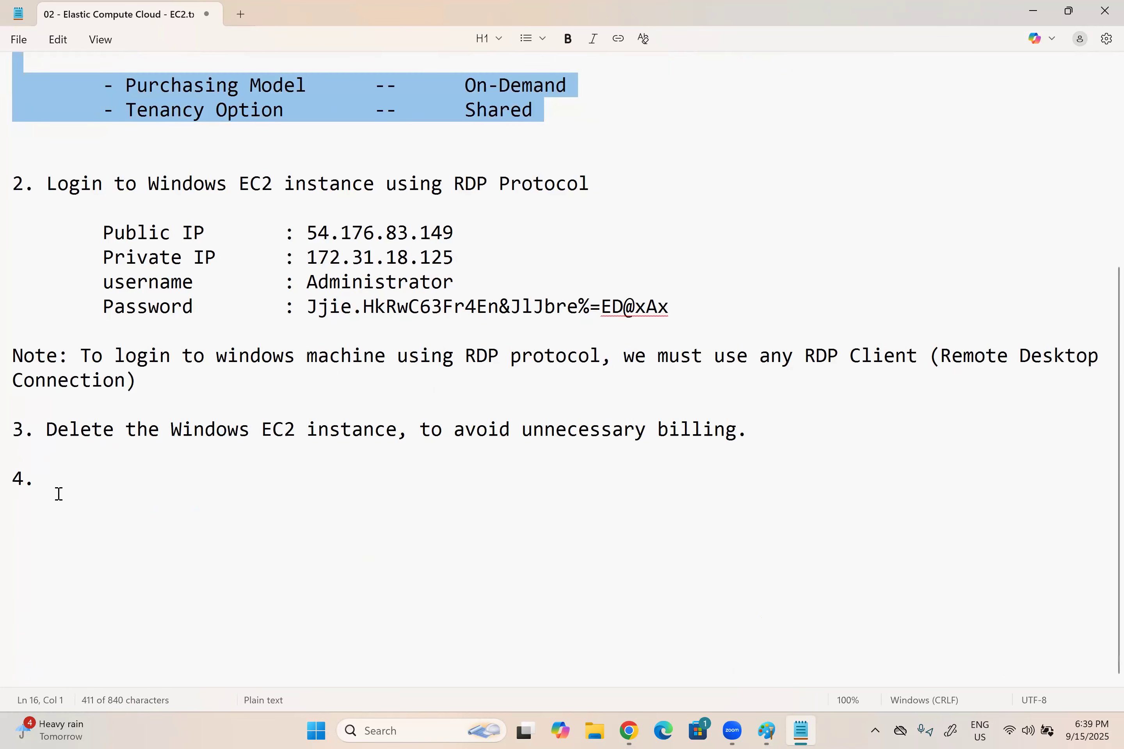
double_click(291, 540)
key(ctrl+v)
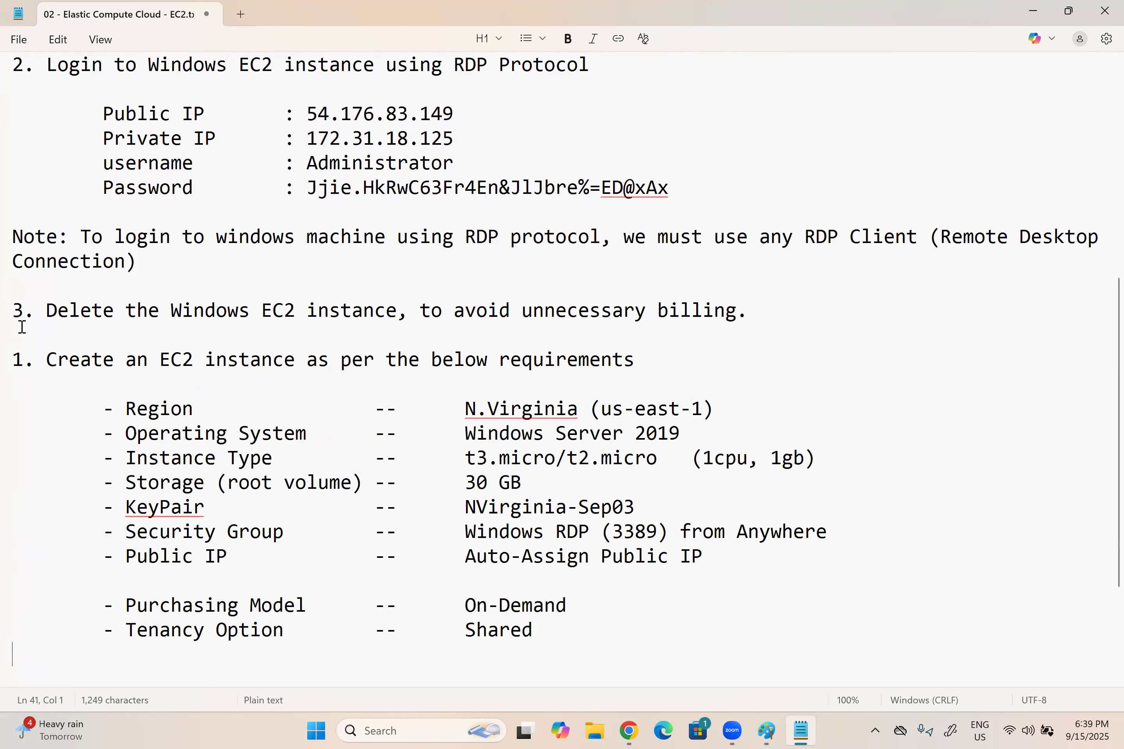
Step: Renumber the pasted "Create an EC2 instance" heading as 4
key(Up)
key(Up)
key(Up)
key(Up)
key(Up)
key(Up)
key(Up)
key(Up)
key(Up)
key(Up)
key(Up)
key(Up)
key(Delete)
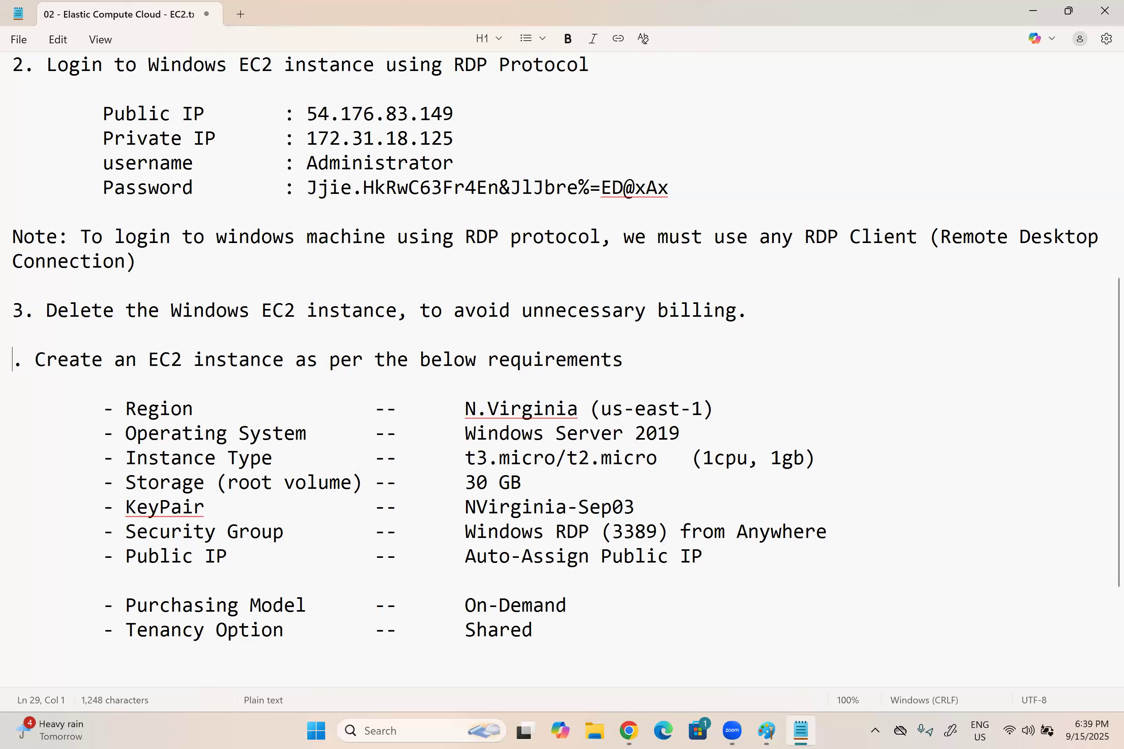
text(4)
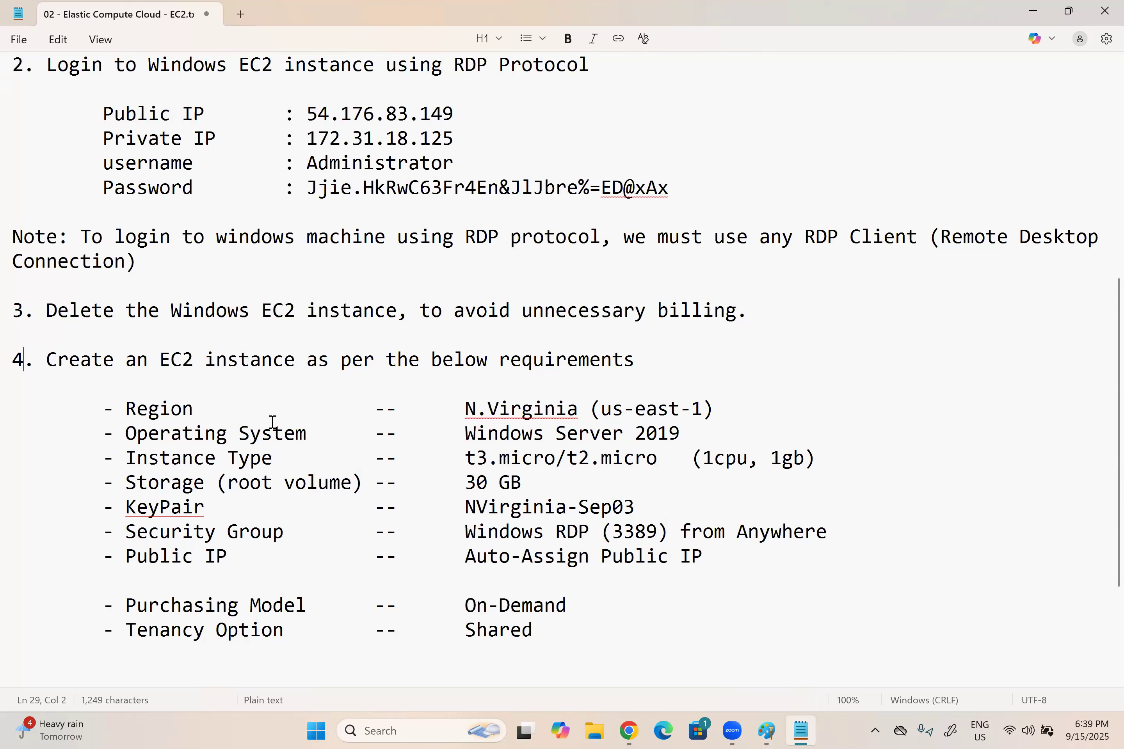
Step: Replace the operating system in item 4 with "Amazon Linux 2023"
drag(680, 434, 443, 432)
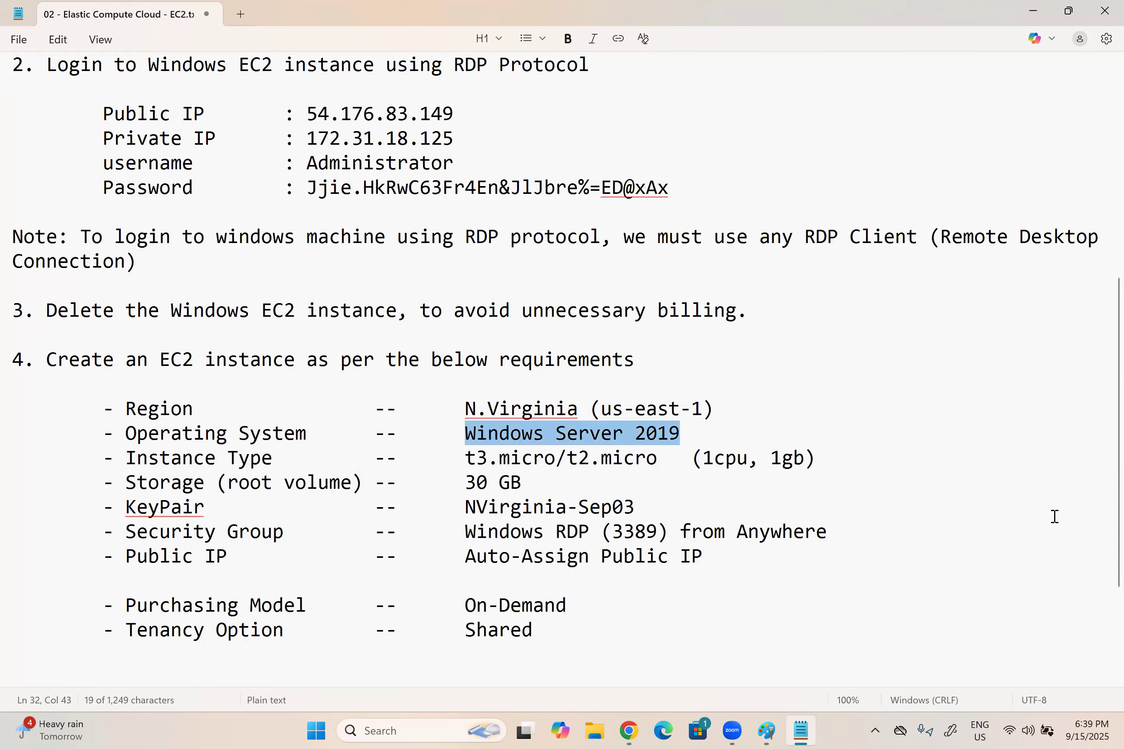
text(Amazon Linux )
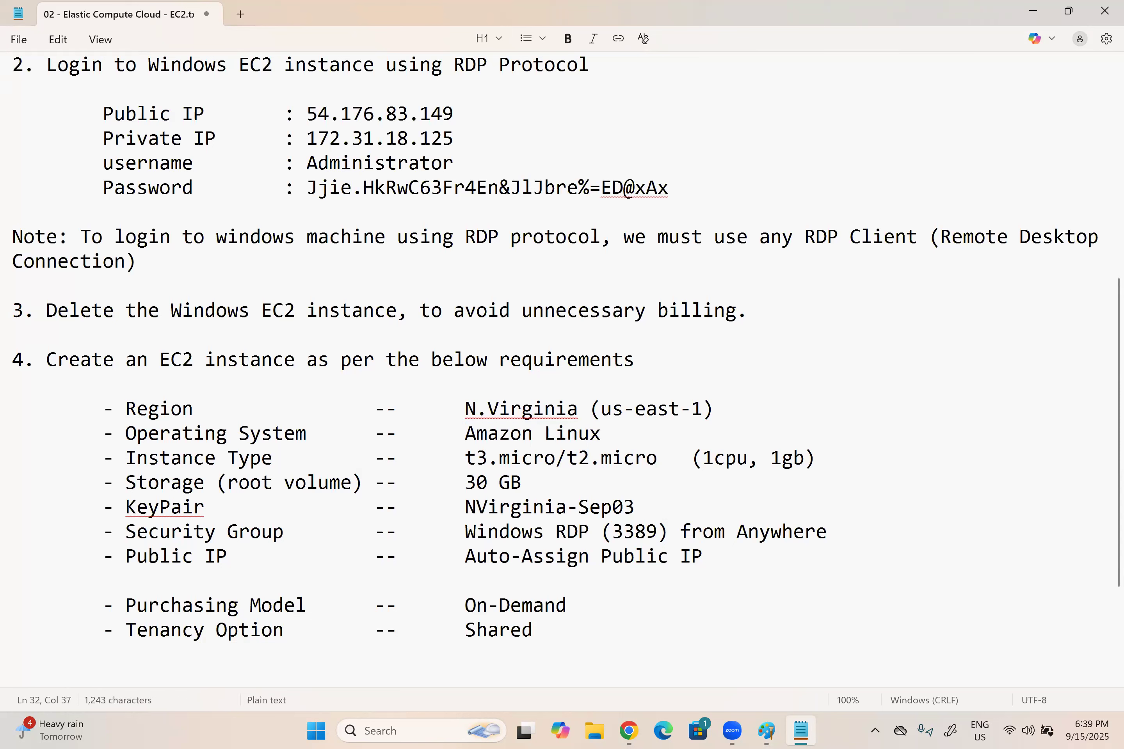
text(2023)
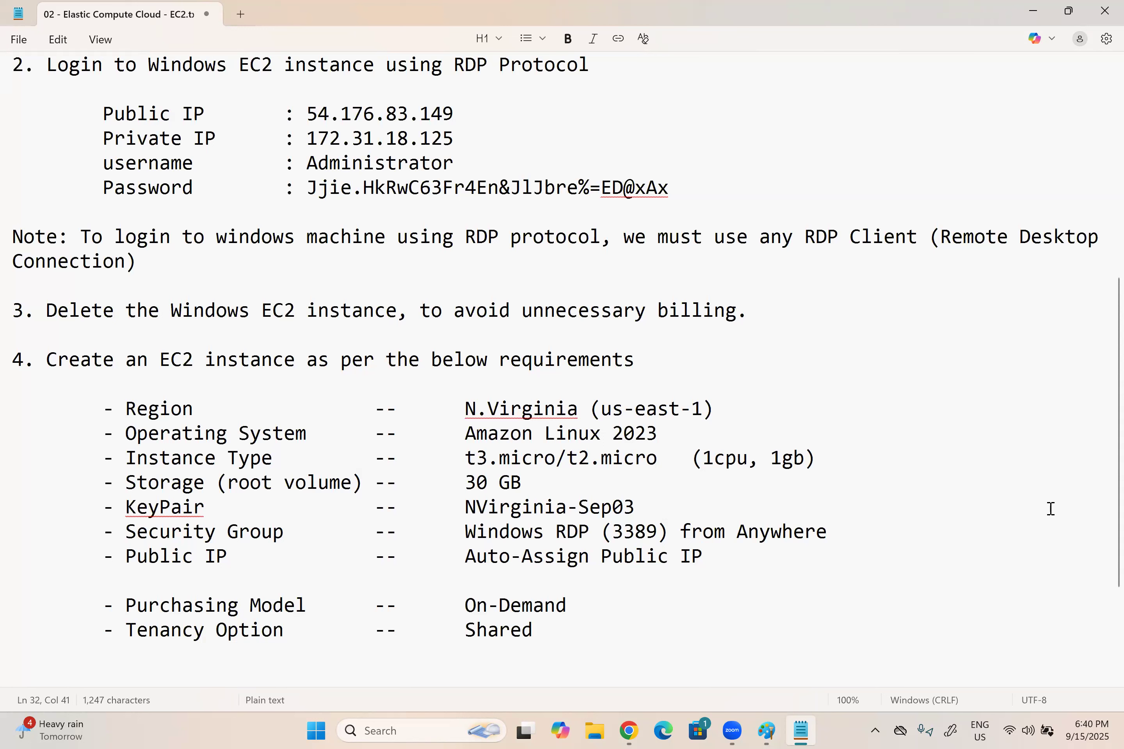
Step: Replace the root volume storage value in item 4 with "12GB or Minimum"
drag(521, 483, 467, 482)
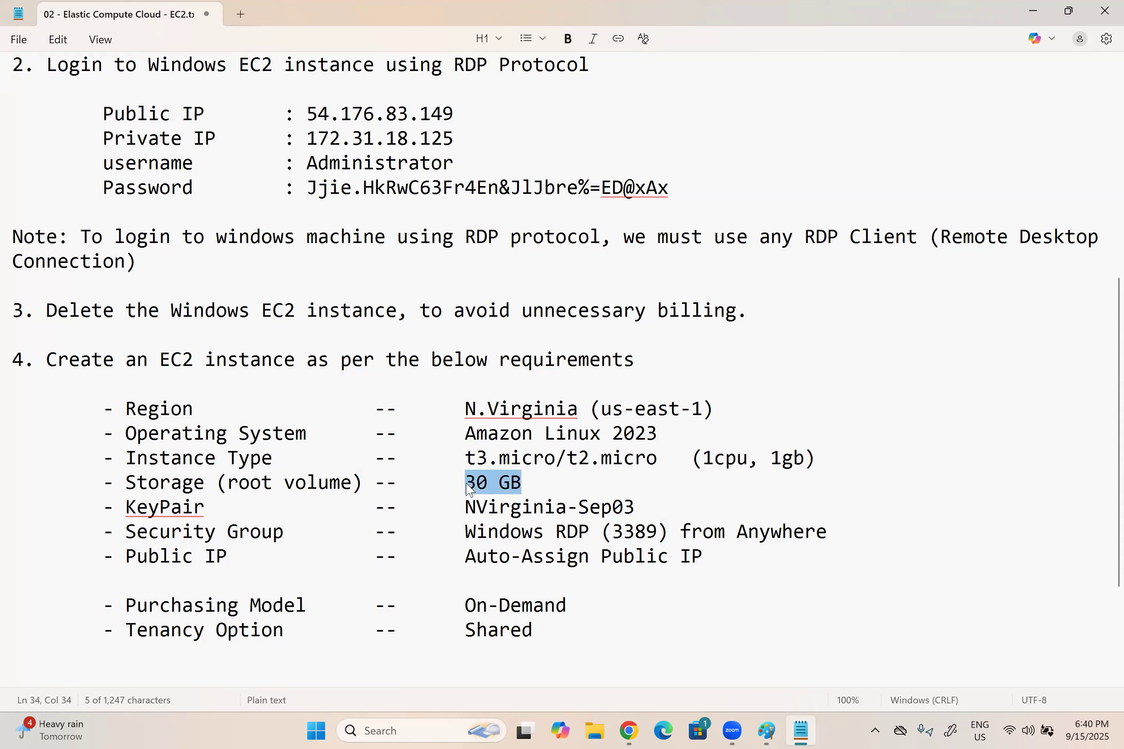
text(12)
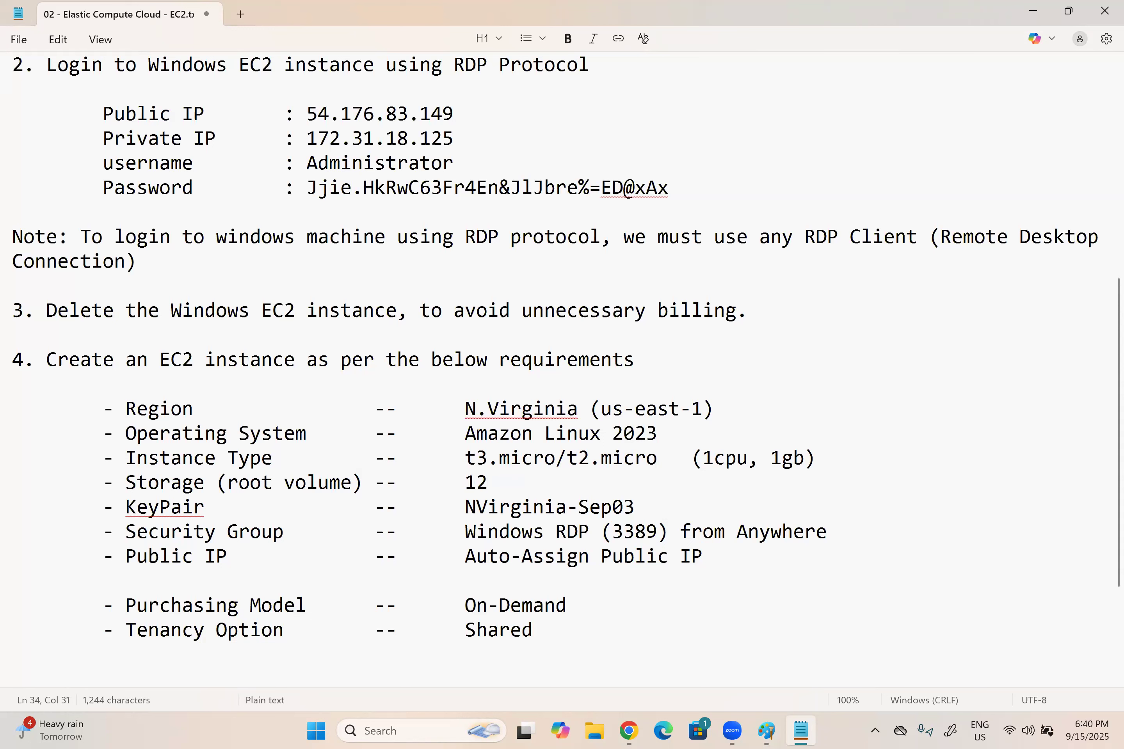
text(GB )
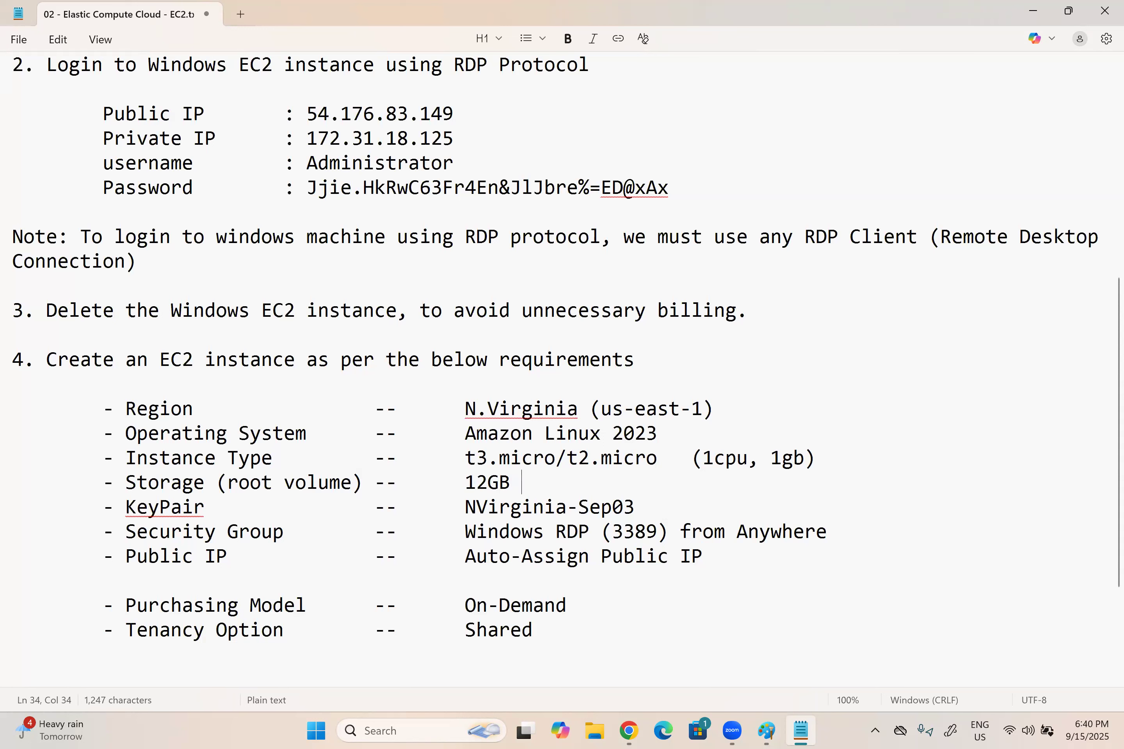
text(or Minimum)
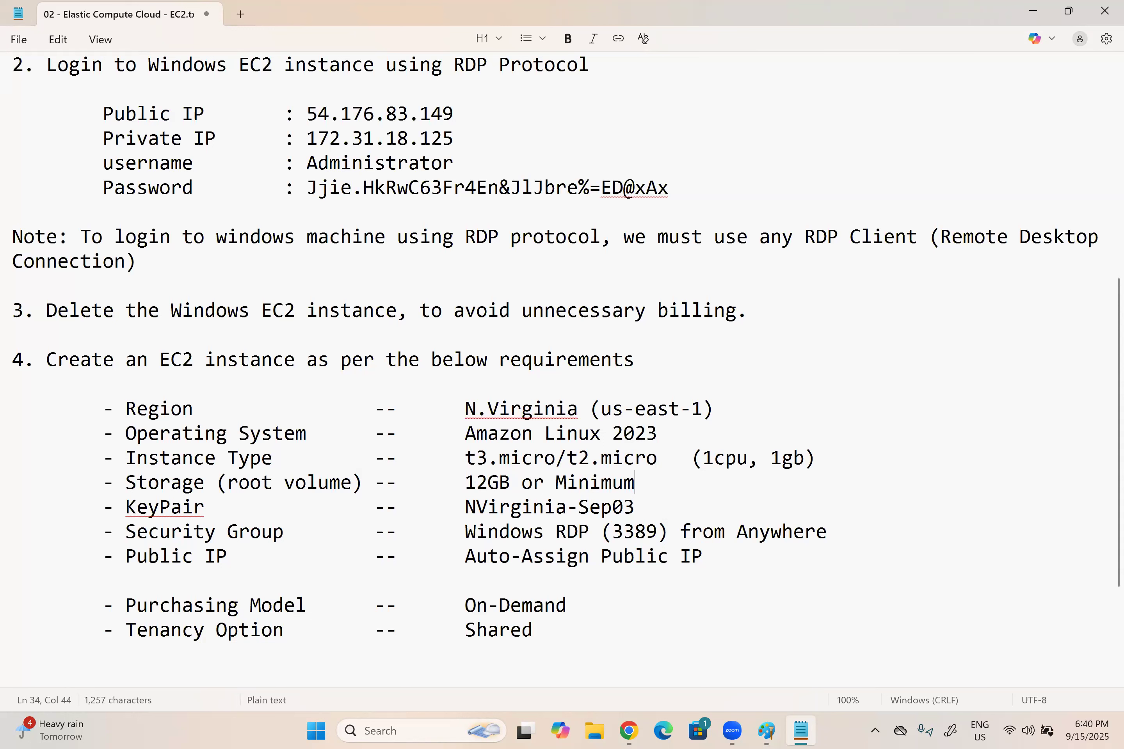
Step: Replace the security group value in item 4 with "Linux SSH (22) from anywhere"
drag(637, 507, 465, 505)
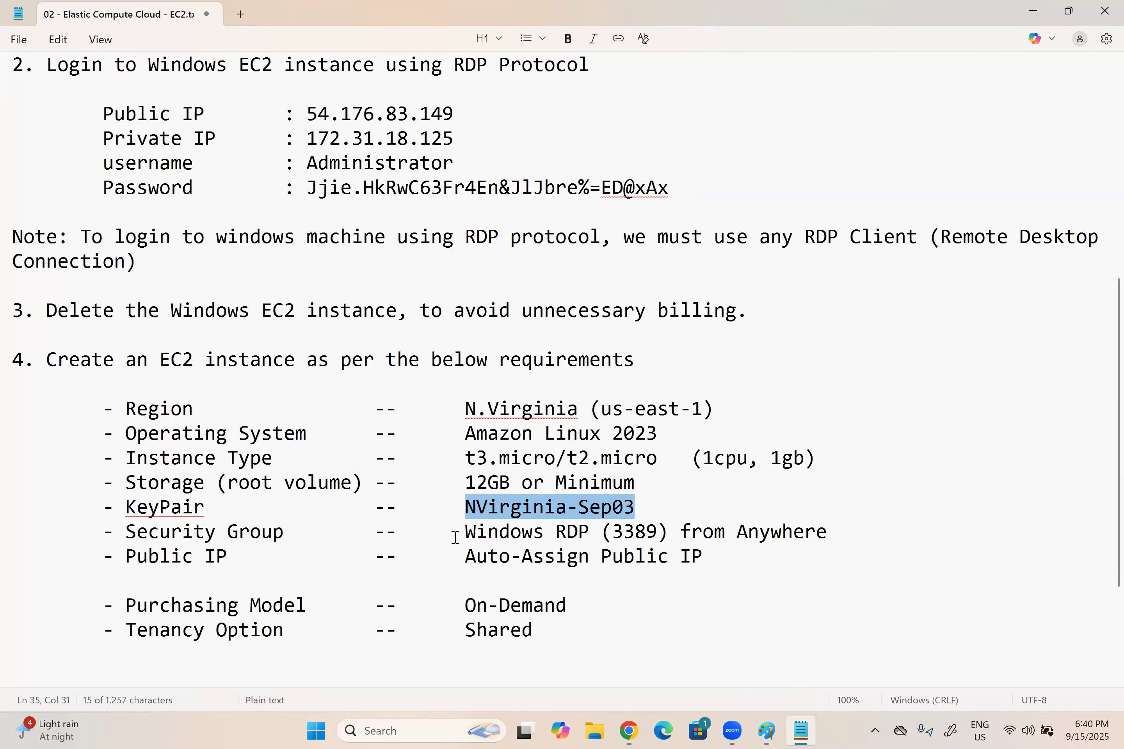
click(466, 532)
drag(283, 537, 125, 535)
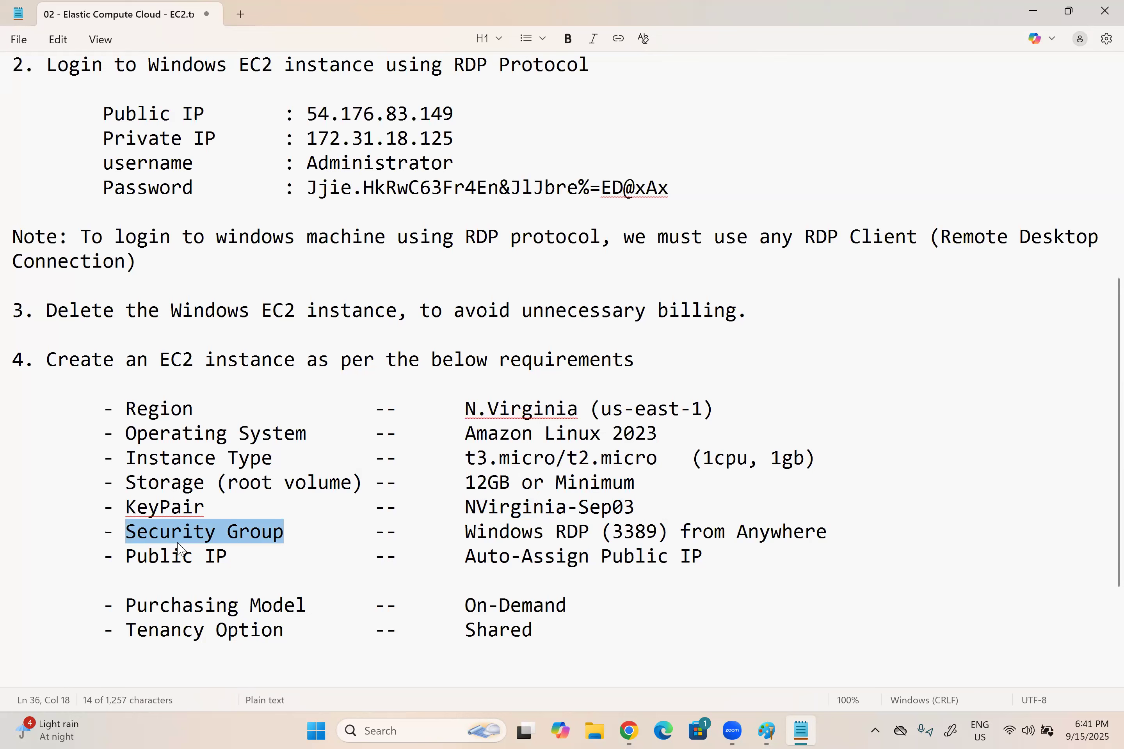
click(831, 529)
drag(586, 537, 457, 540)
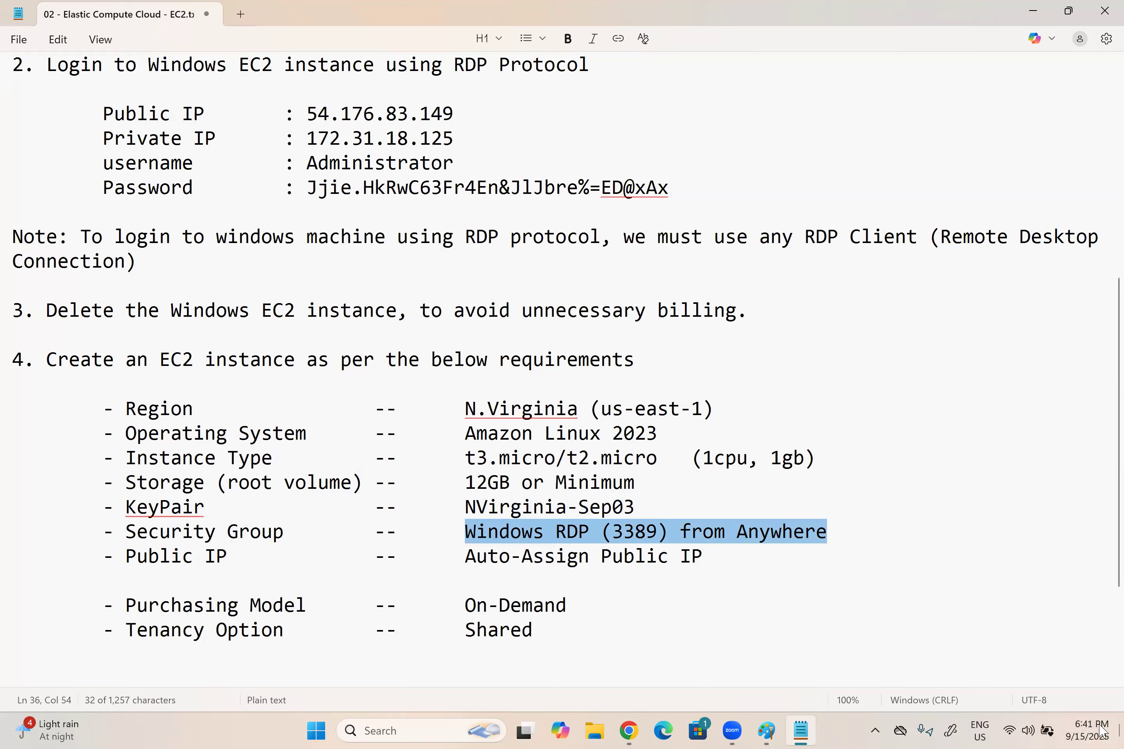
text(Linux)
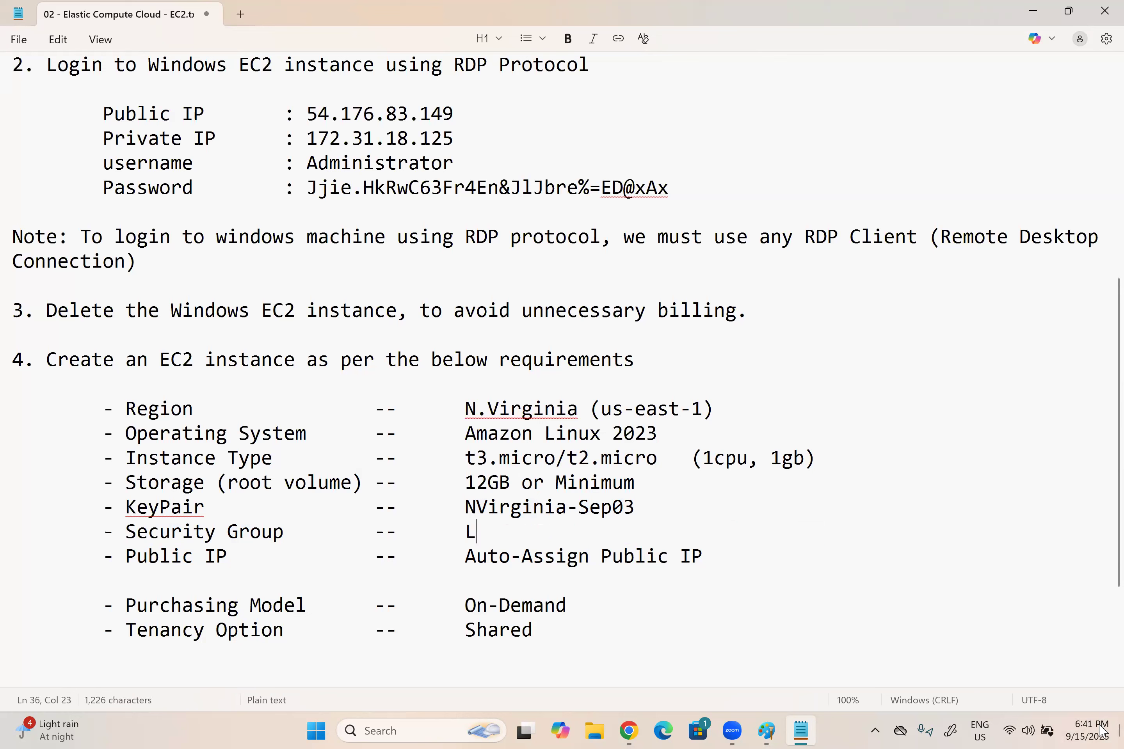
text(H)
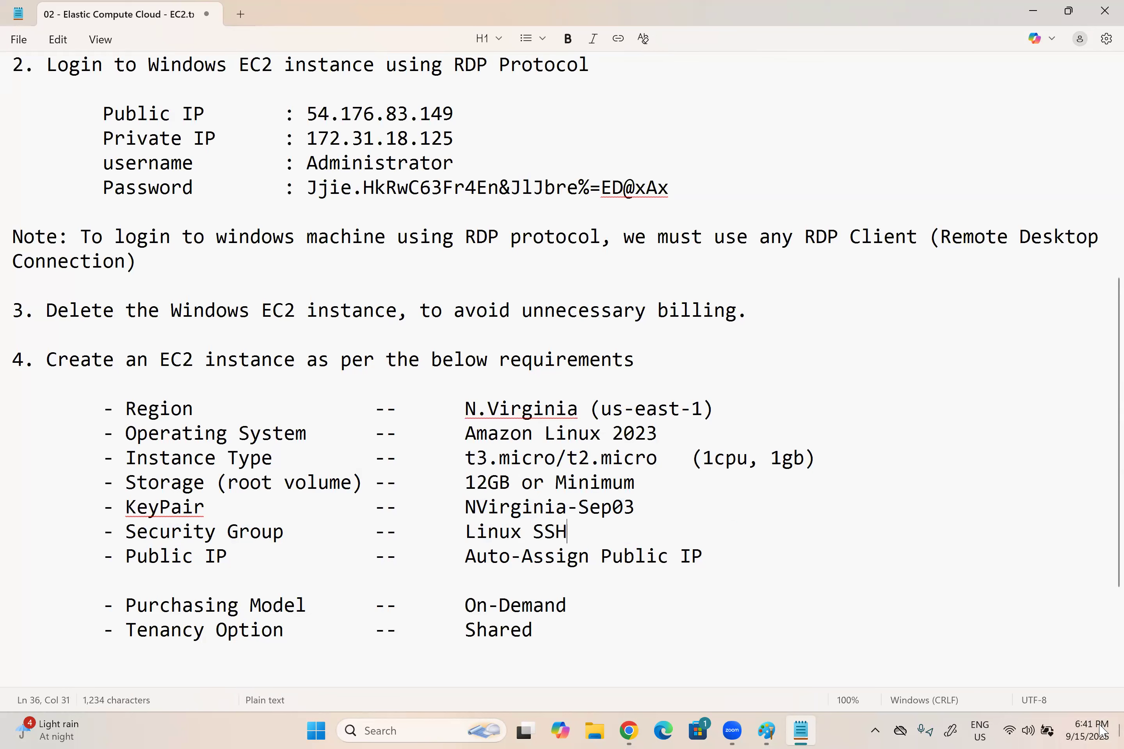
text( (22)
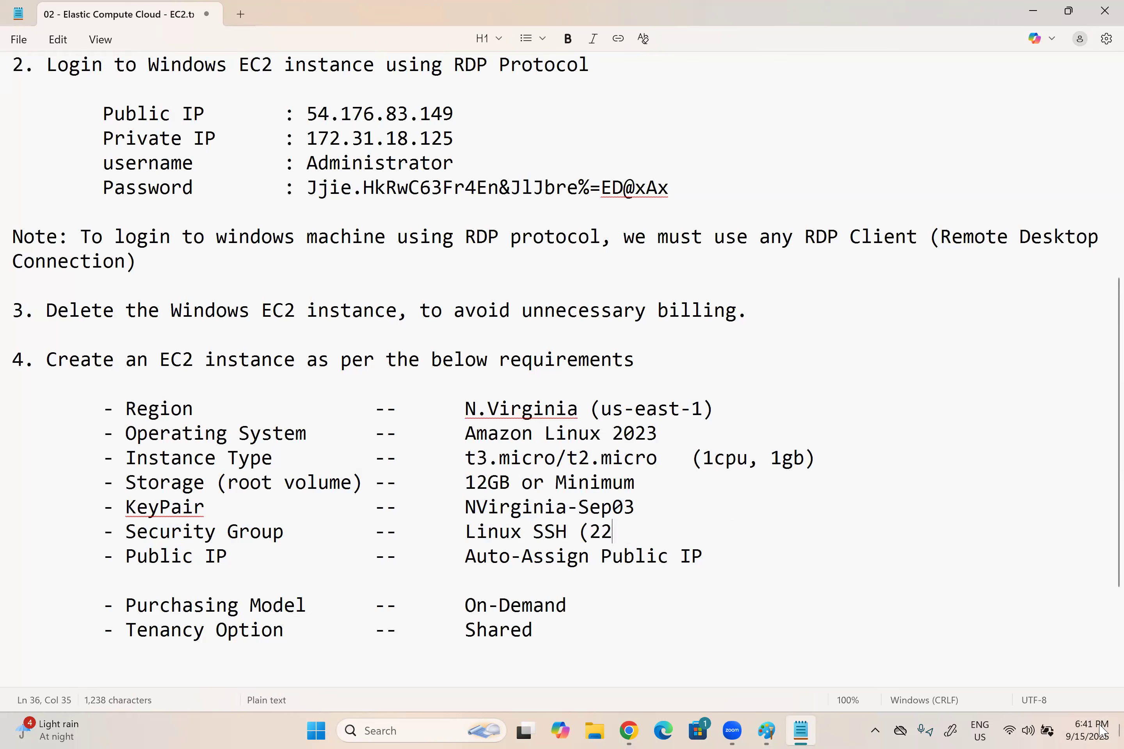
text() from anywhere)
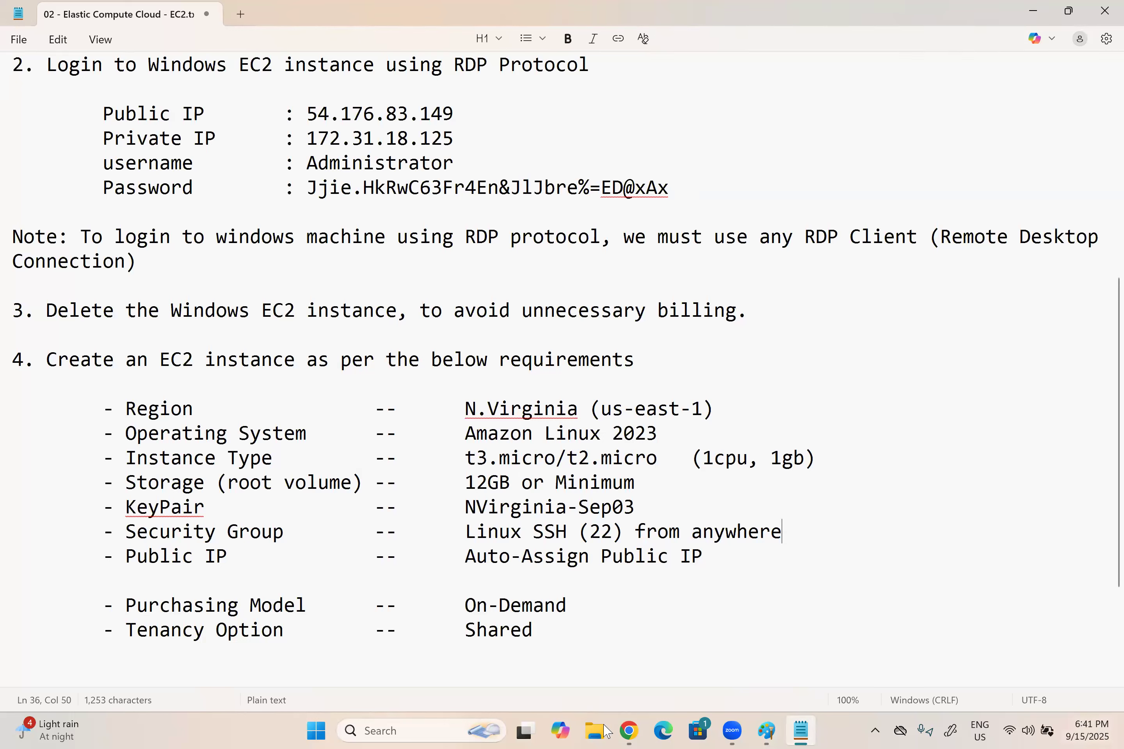
Step: Switch to the AWS console in Chrome and open the EC2 instances list
mouse_move(632, 732)
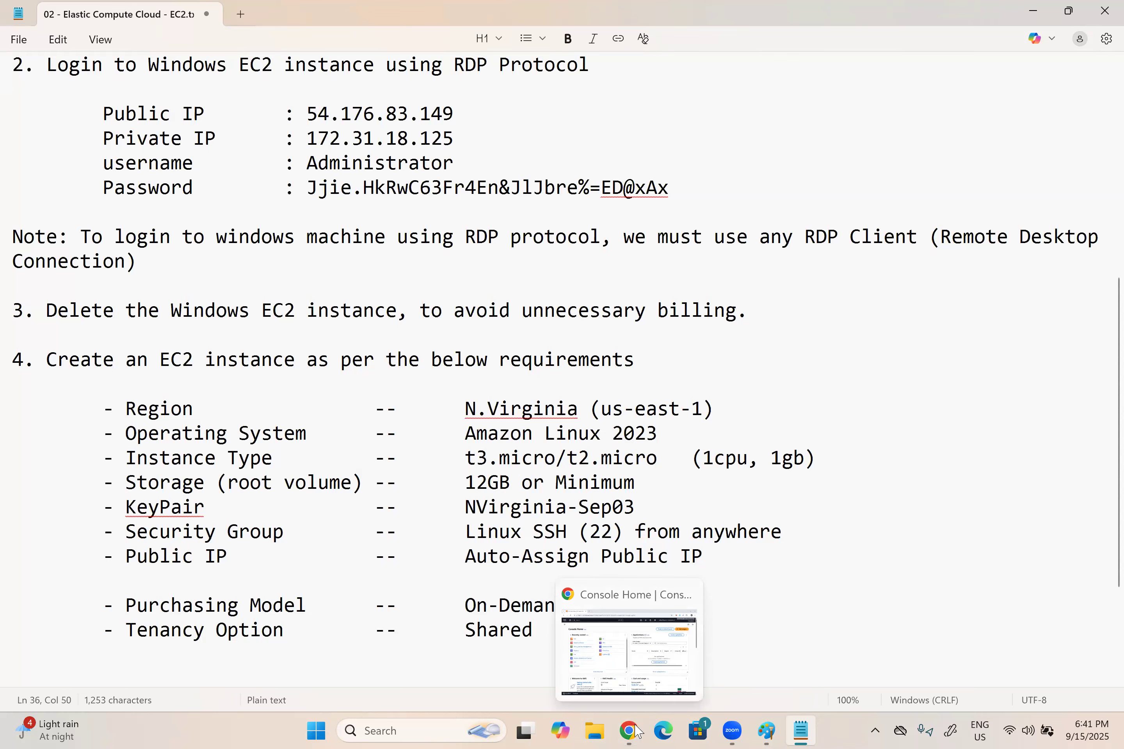
click(560, 599)
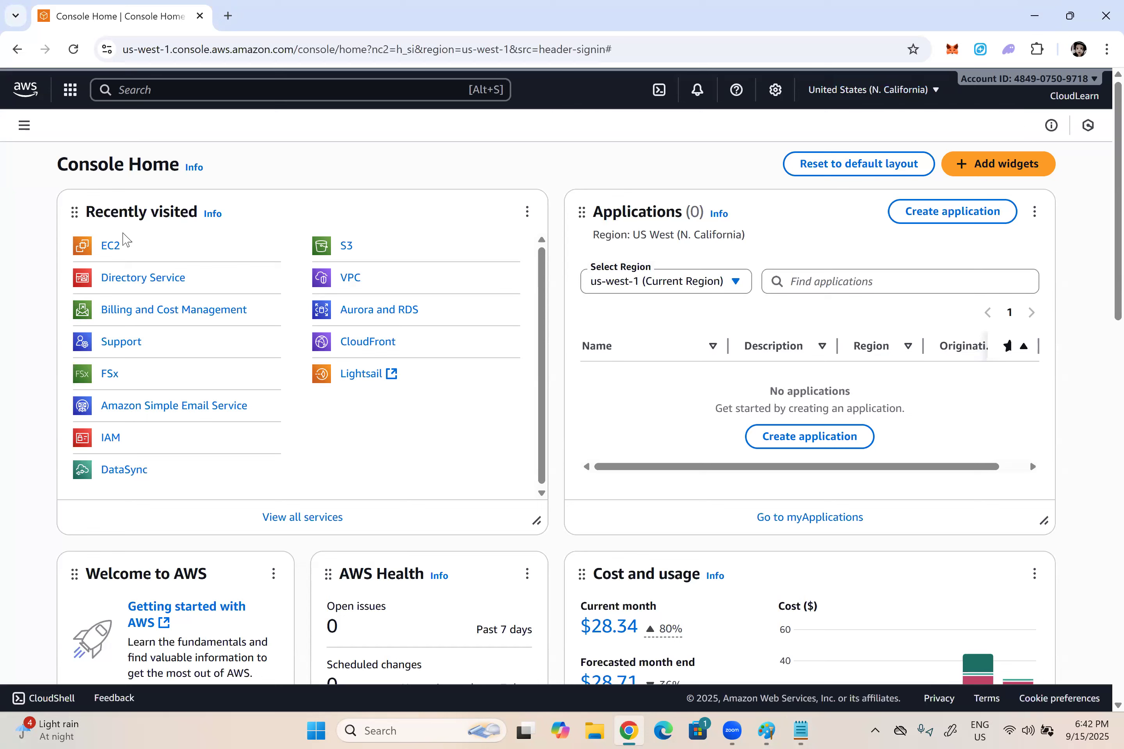
click(111, 247)
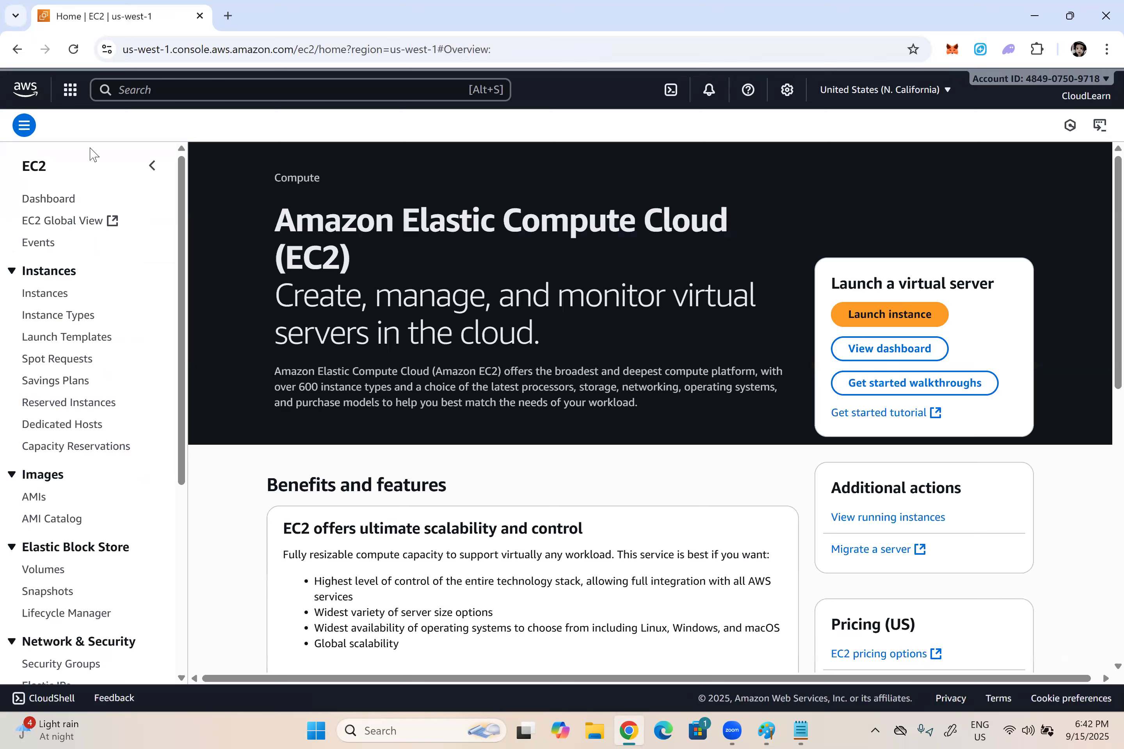
click(40, 295)
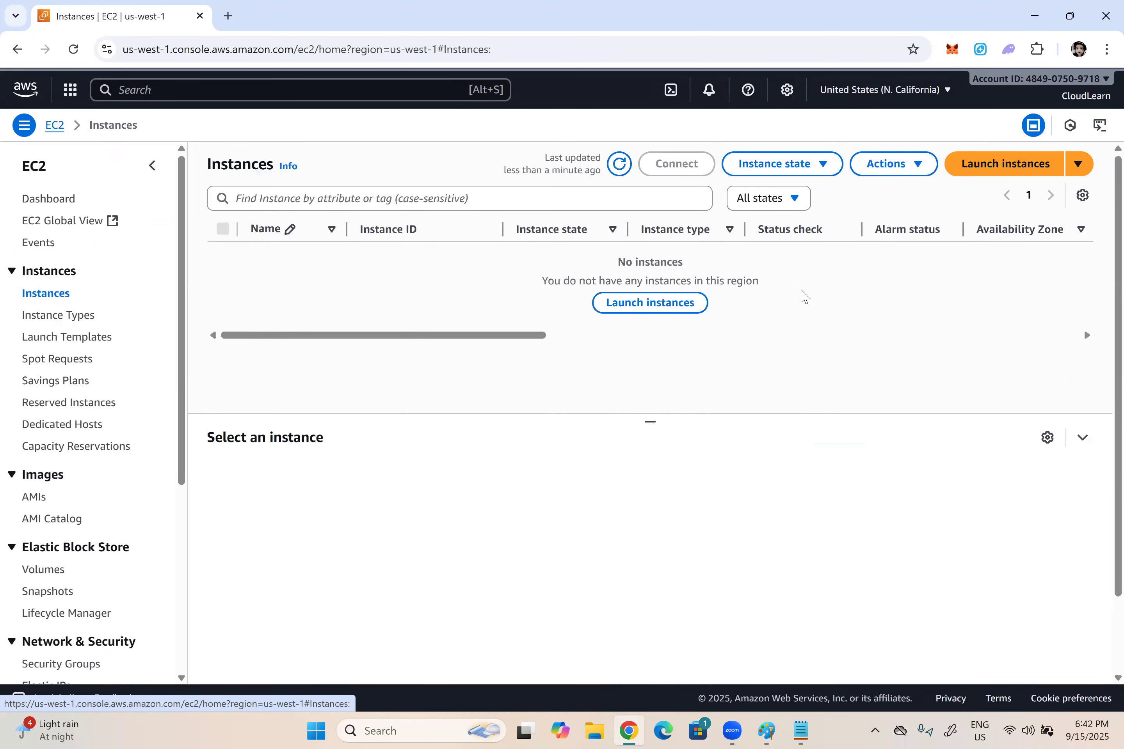
drag(683, 262, 612, 266)
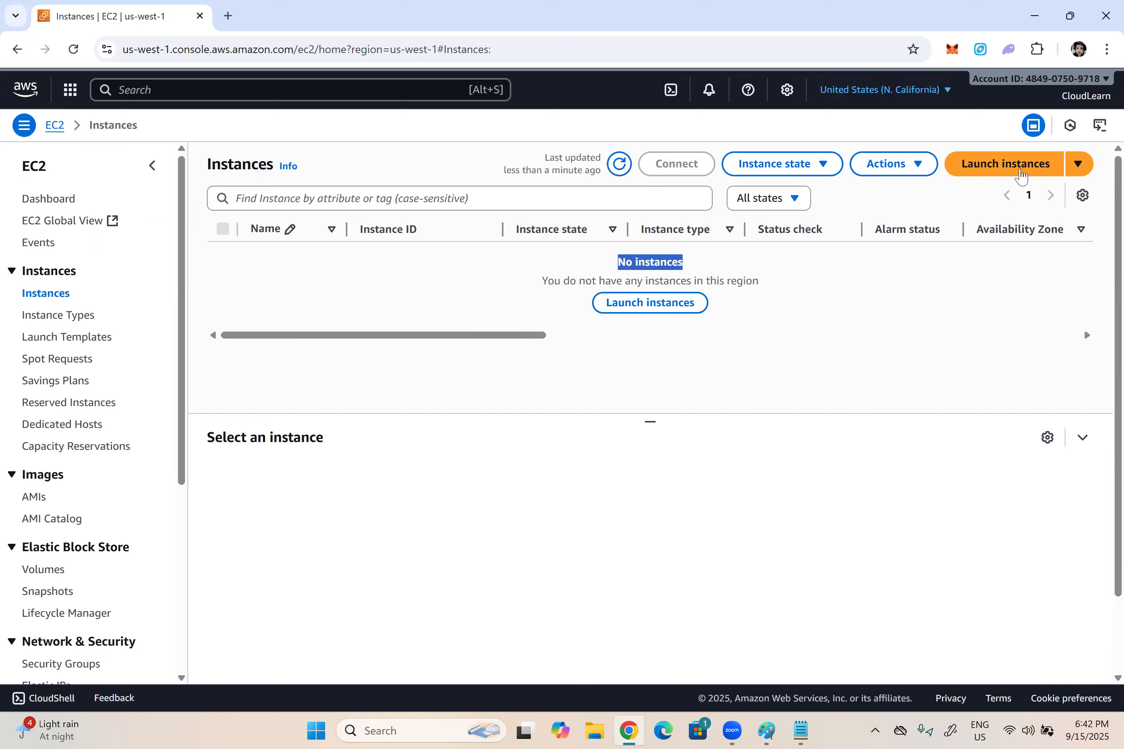
Step: Start launching a new EC2 instance and name it "My Linux Server"
click(1020, 175)
click(83, 367)
text(My L)
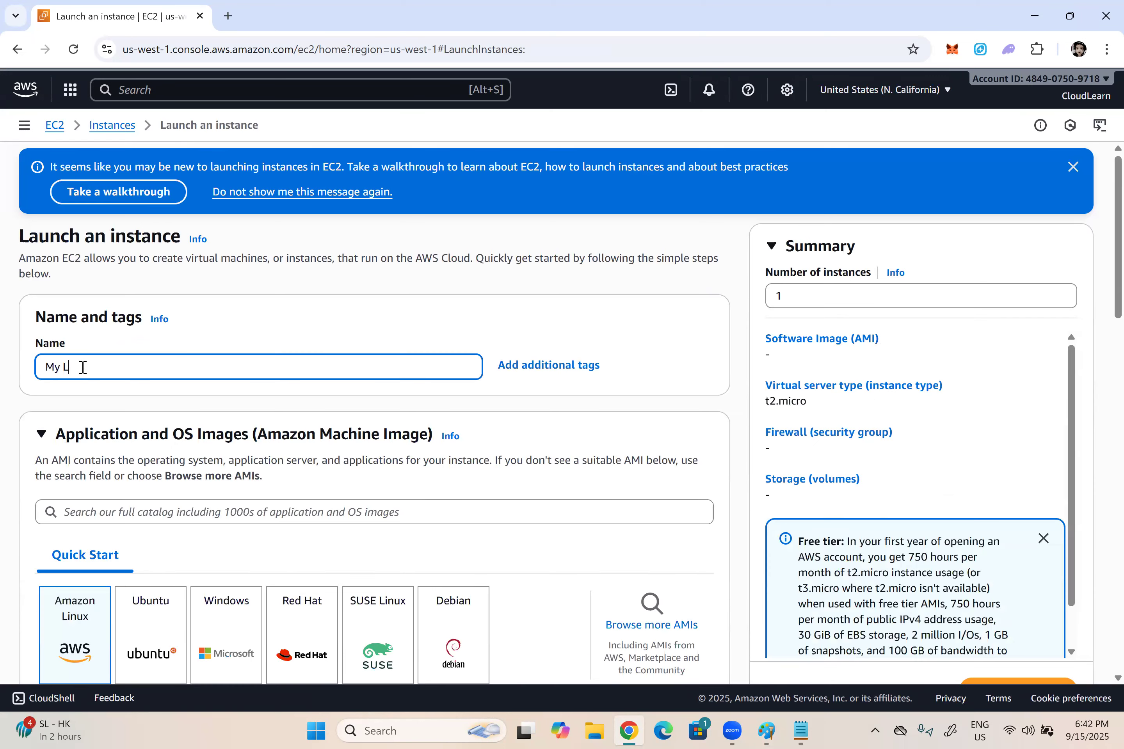
text(inux Server)
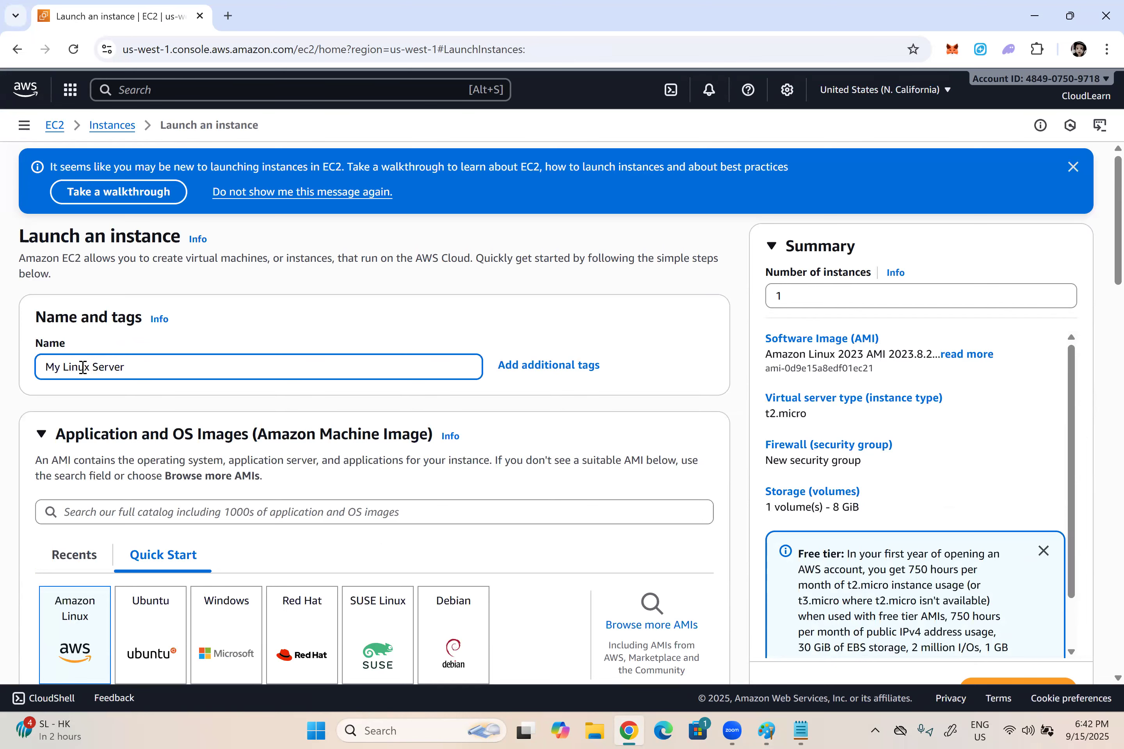
Step: Browse the full AMI catalog and compare the Amazon Linux 2023 kernel-6.1 and kernel-6.12 images
scroll(242, 386, down, 3)
scroll(97, 384, down, 2)
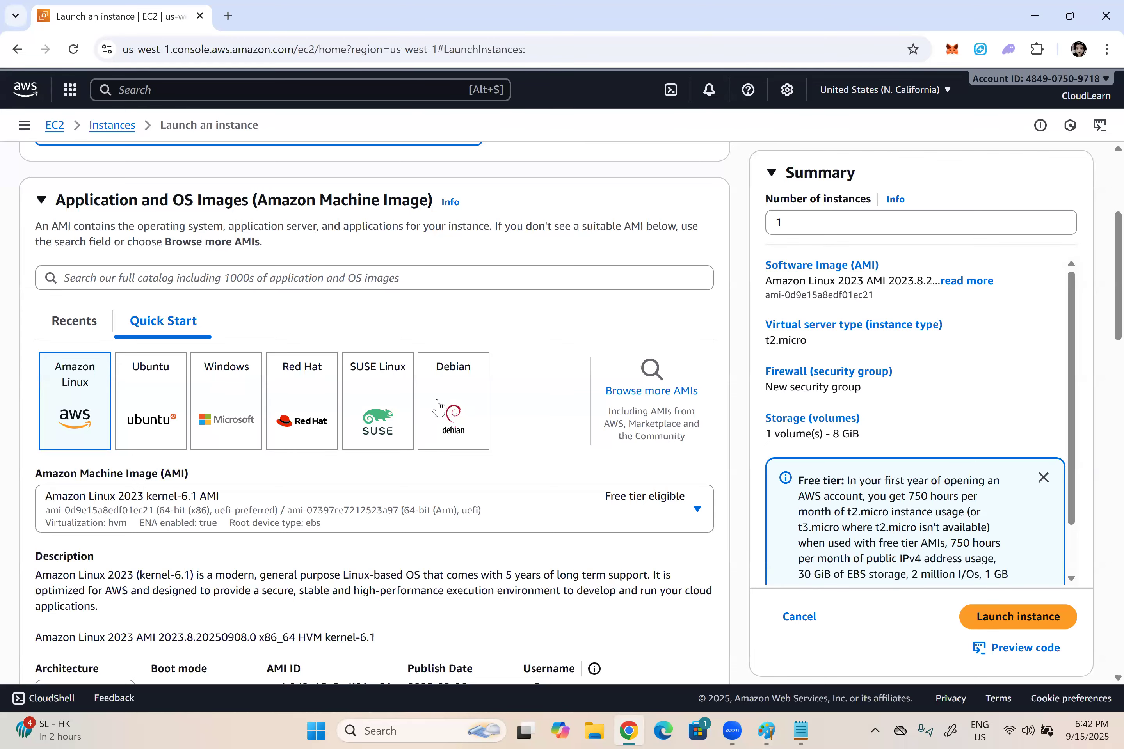
click(669, 397)
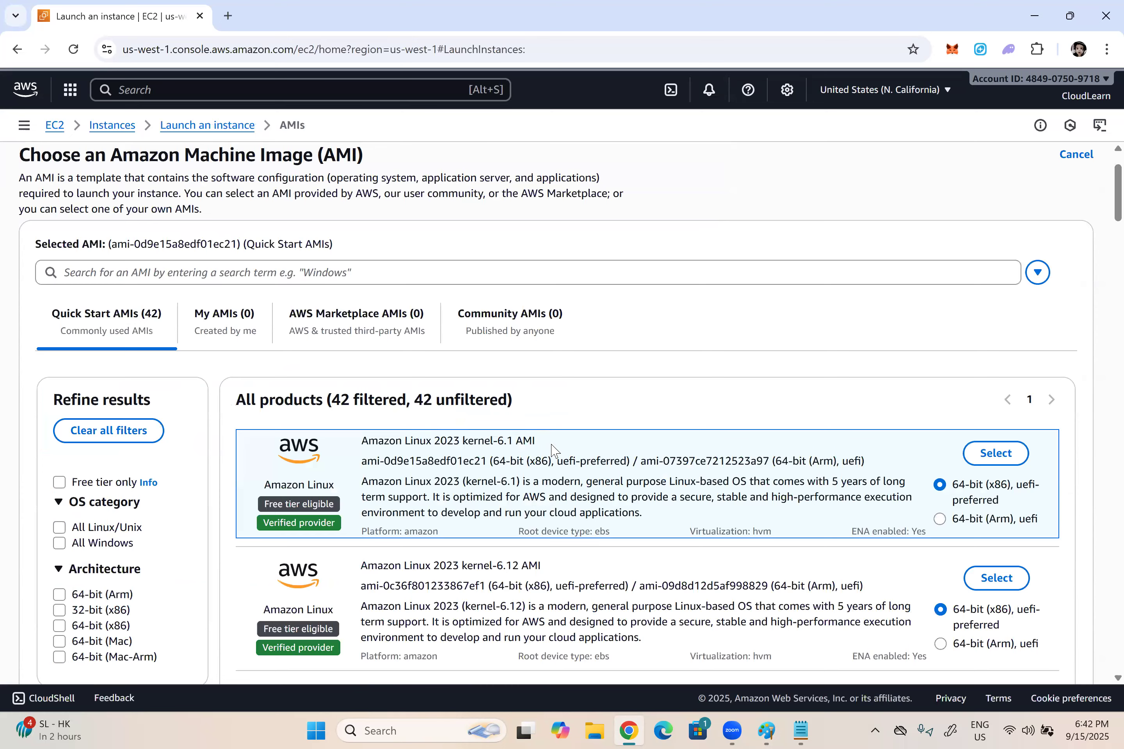
scroll(555, 451, down, 1)
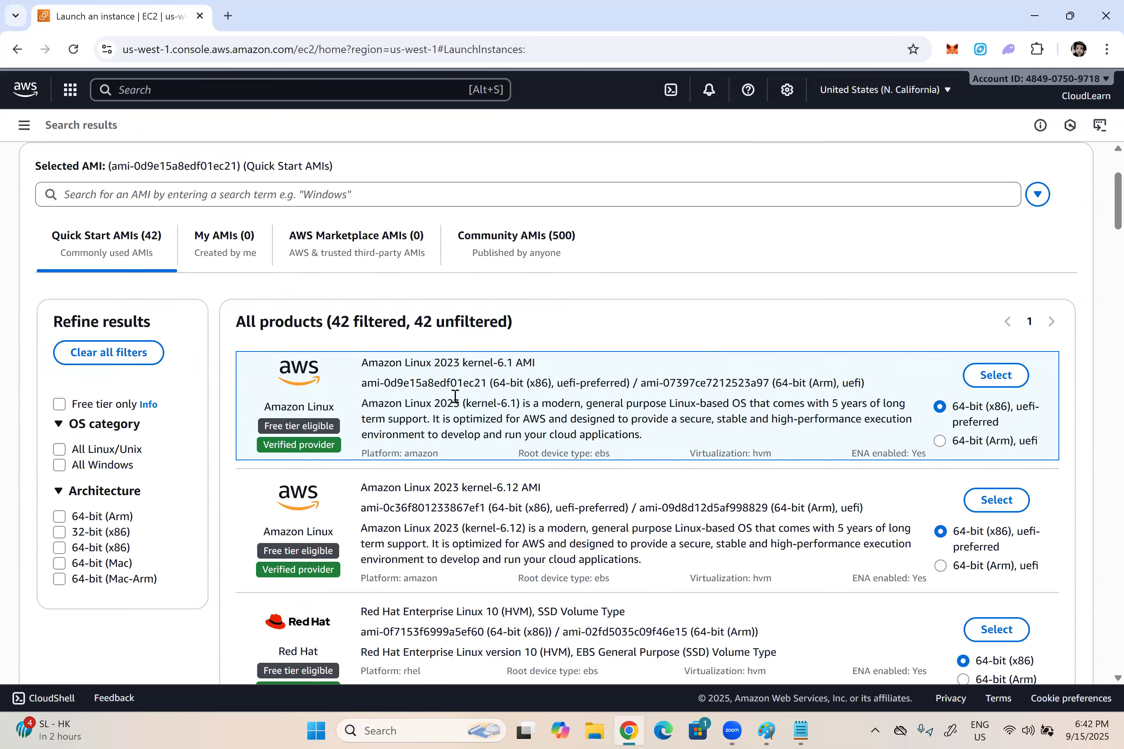
drag(534, 370, 360, 370)
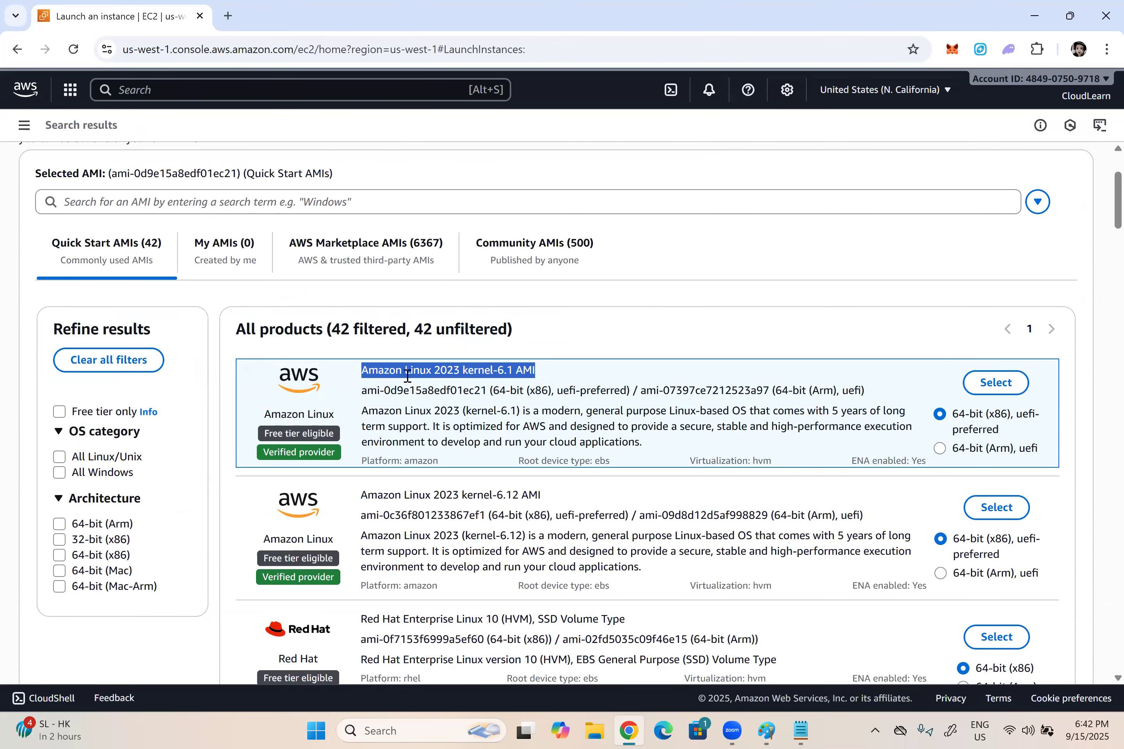
drag(540, 494, 356, 494)
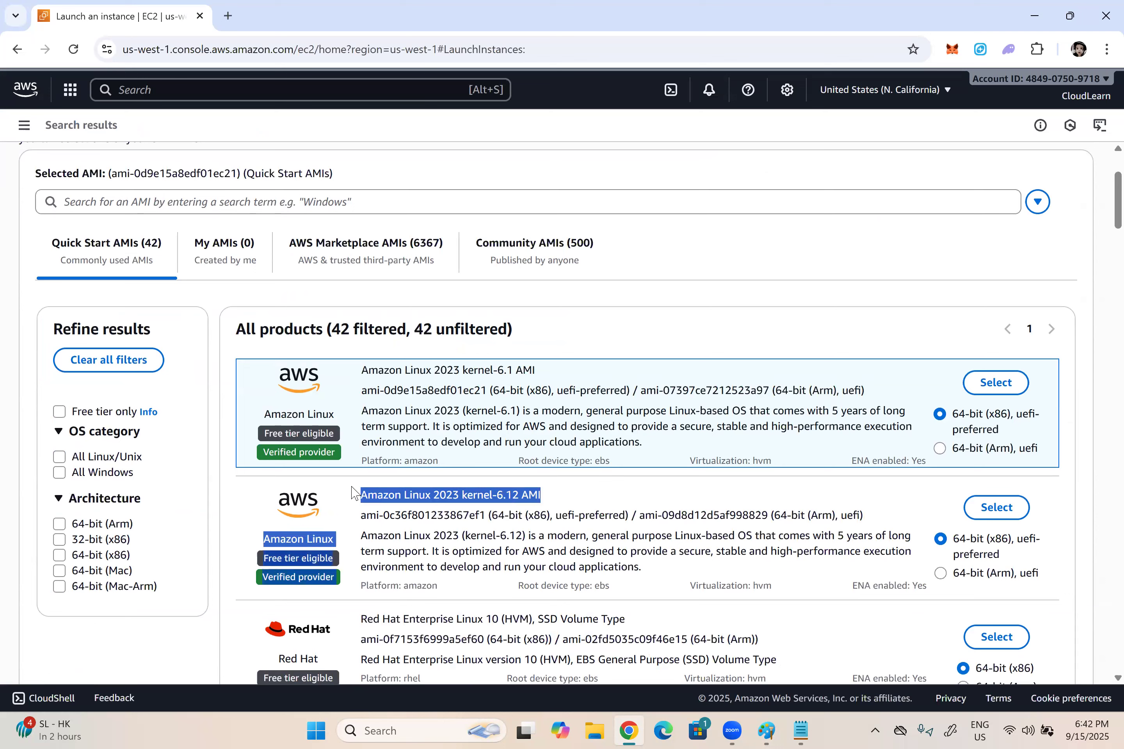
click(457, 492)
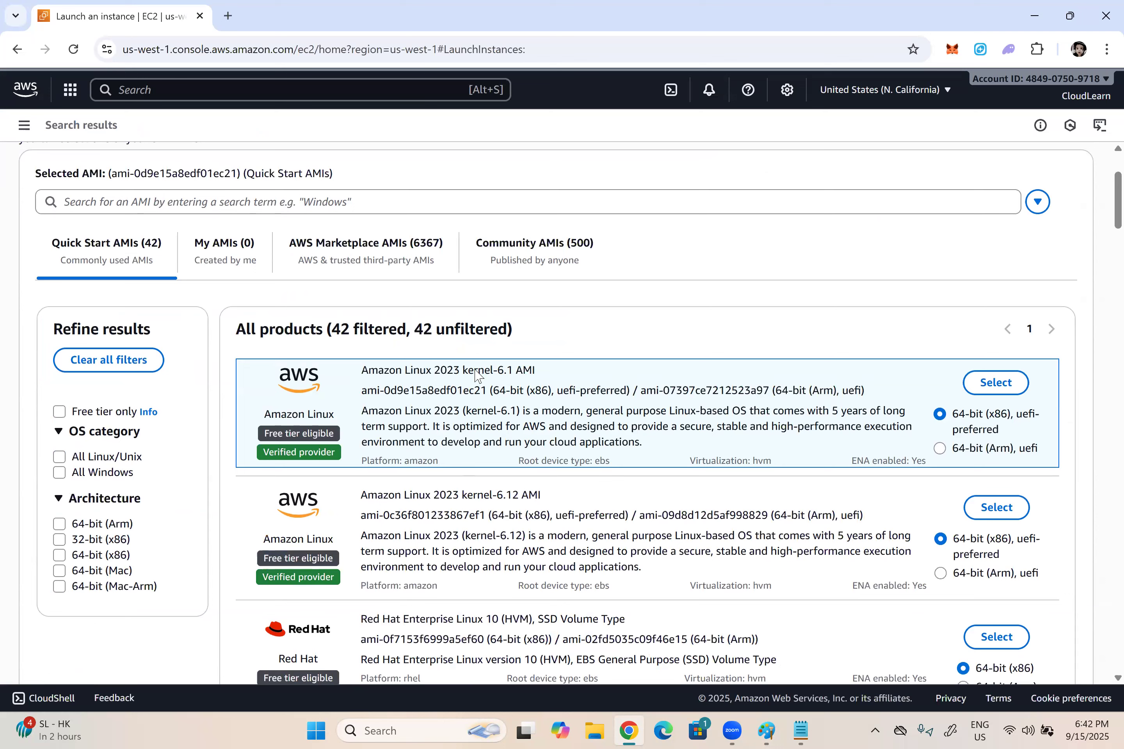
Step: Choose the Amazon Linux 2023 kernel-6.1 AMI, 64-bit (x86), for the instance
drag(537, 371, 463, 372)
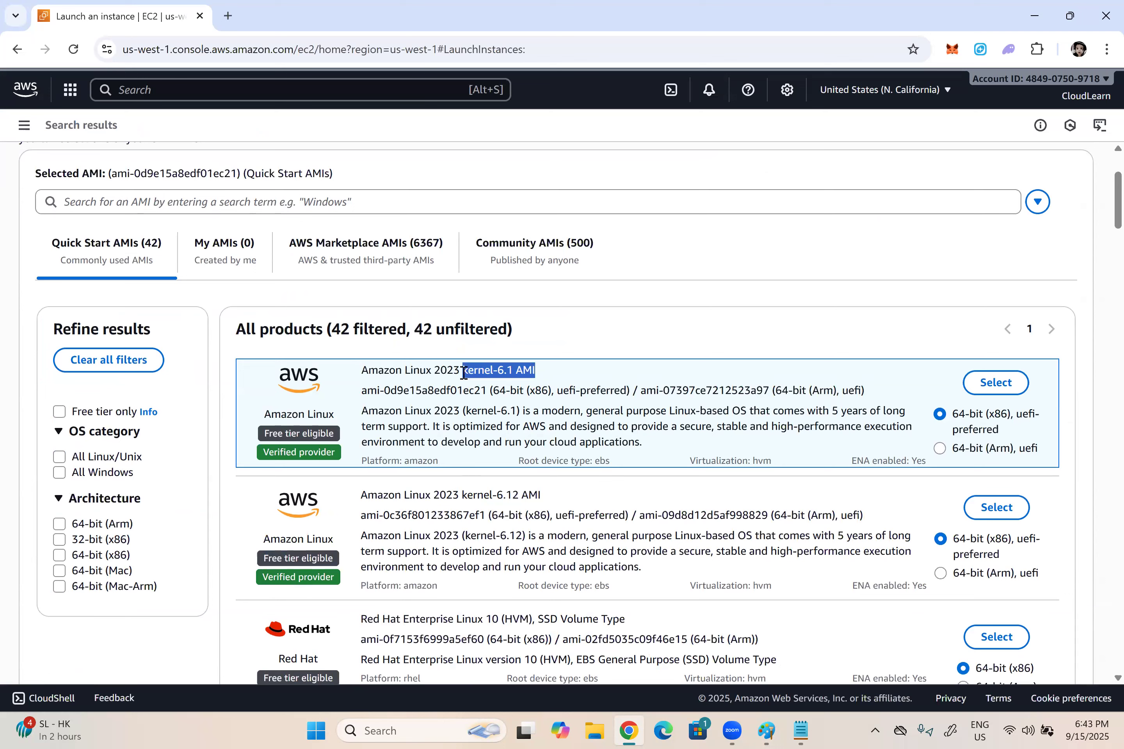
drag(540, 495, 487, 498)
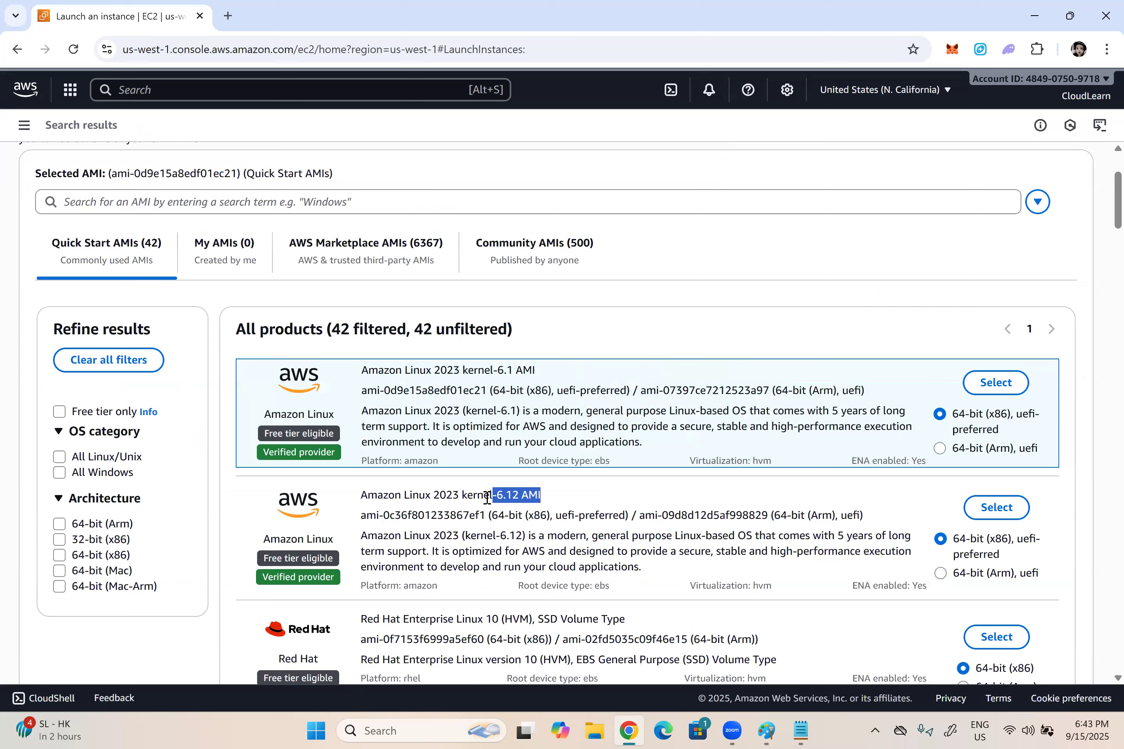
click(997, 384)
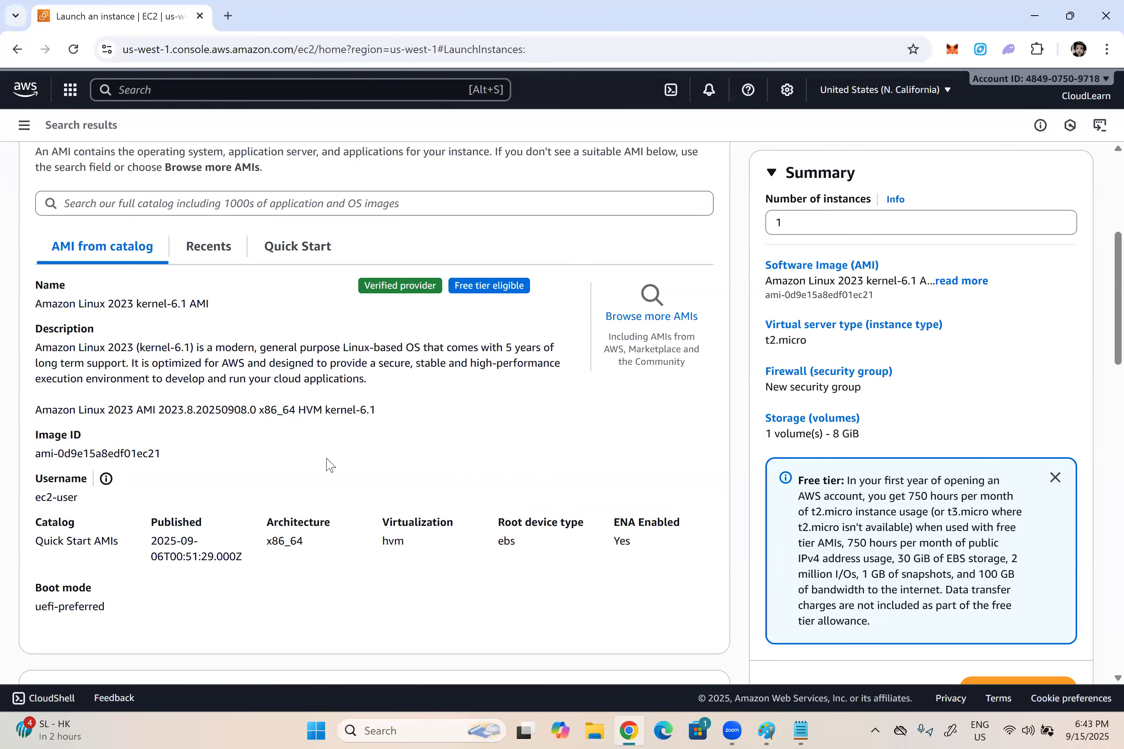
Step: Review the chosen AMI's name, free tier eligibility and default login username in its details
scroll(321, 469, down, 5)
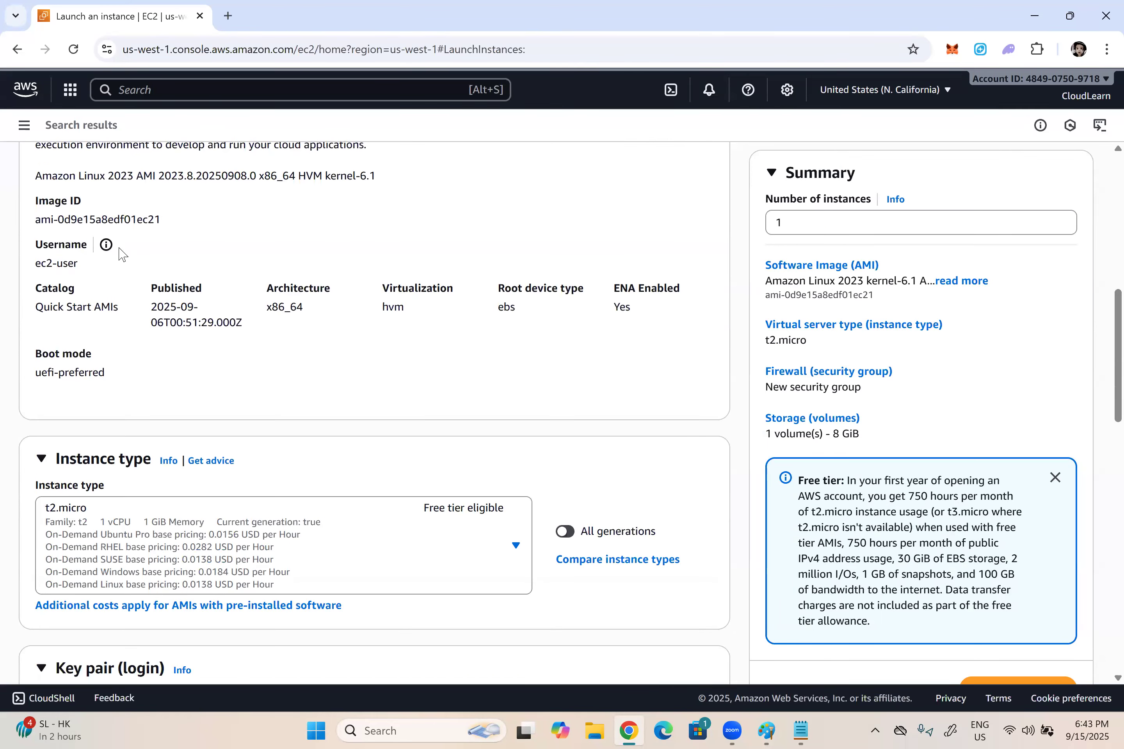
scroll(122, 254, up, 3)
scroll(71, 292, up, 2)
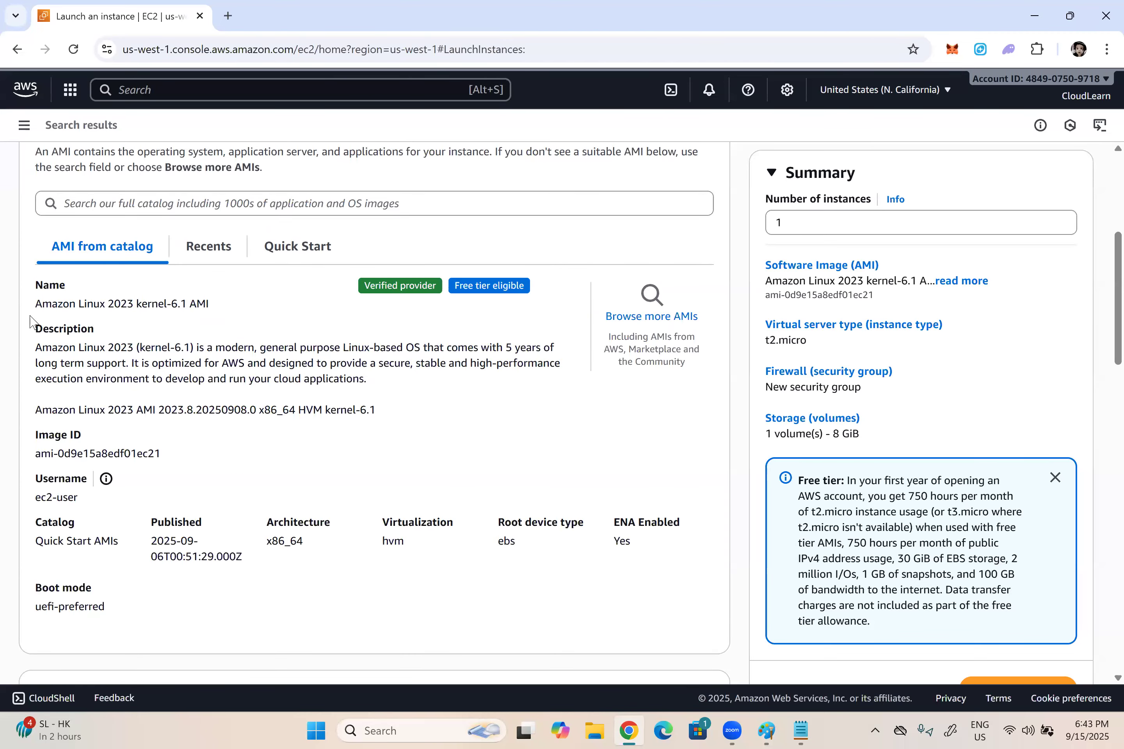
drag(33, 304, 562, 295)
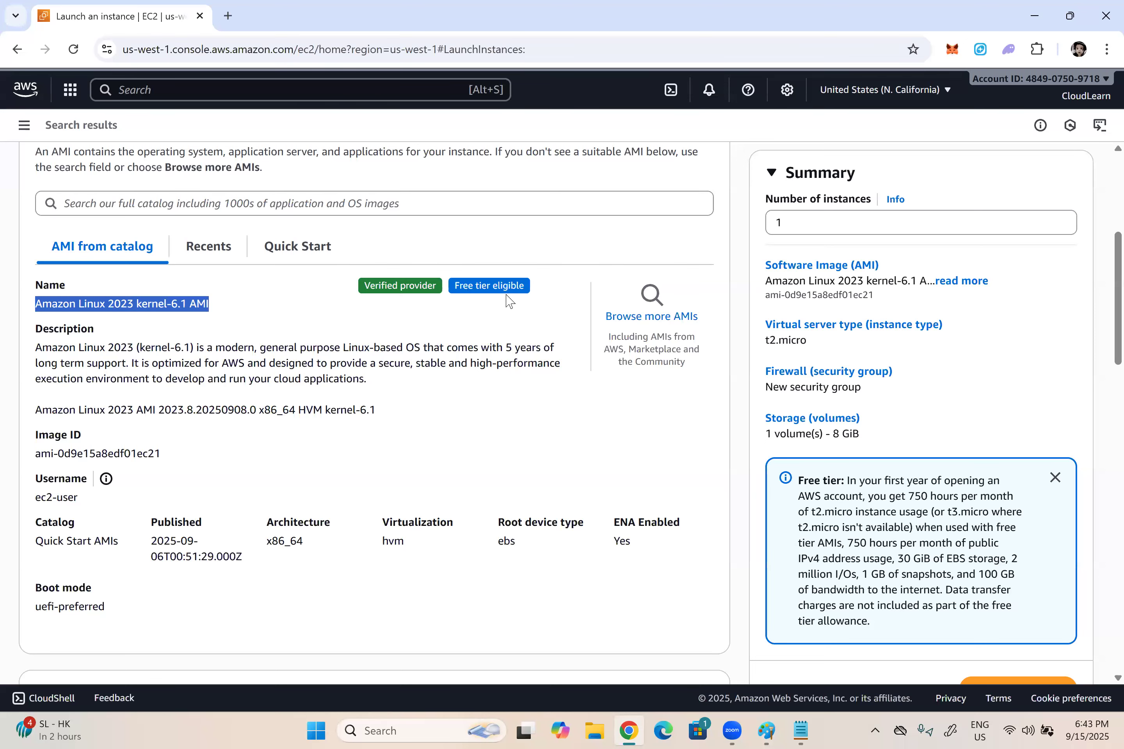
scroll(84, 350, down, 3)
drag(63, 342, 82, 359)
double_click(82, 358)
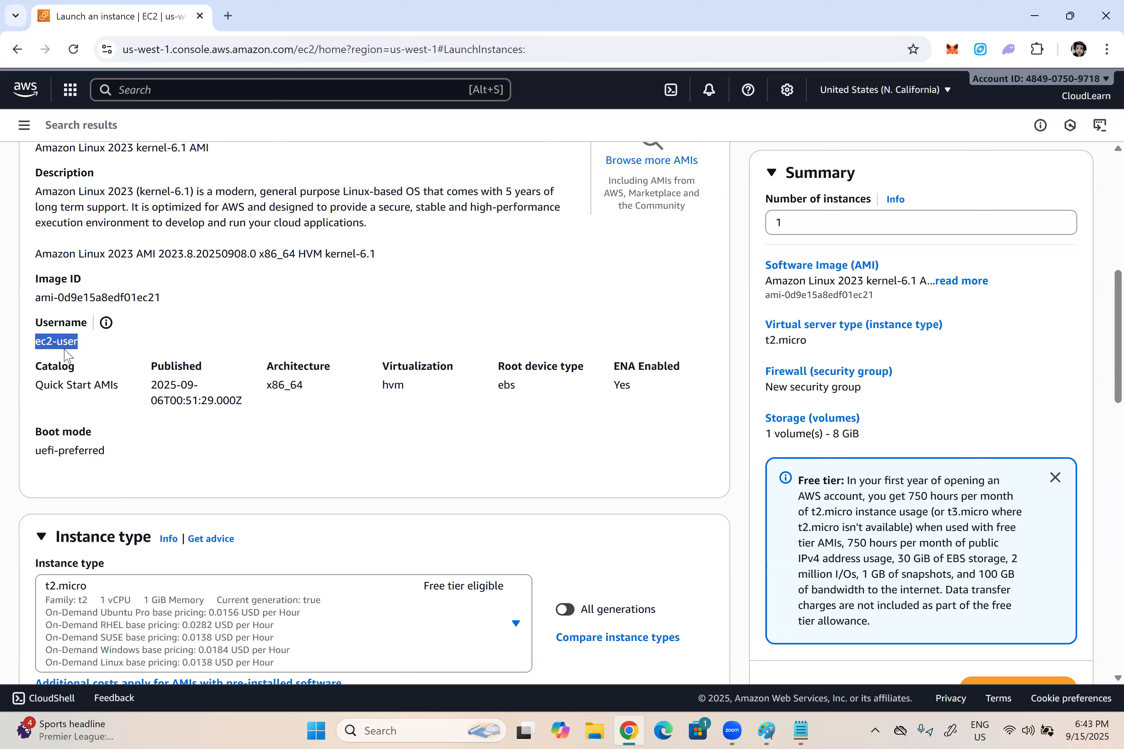
Step: Keep the t2.micro instance type and select the existing key pair Ncalifornia-Sep03 for login
scroll(417, 485, down, 3)
scroll(82, 403, down, 3)
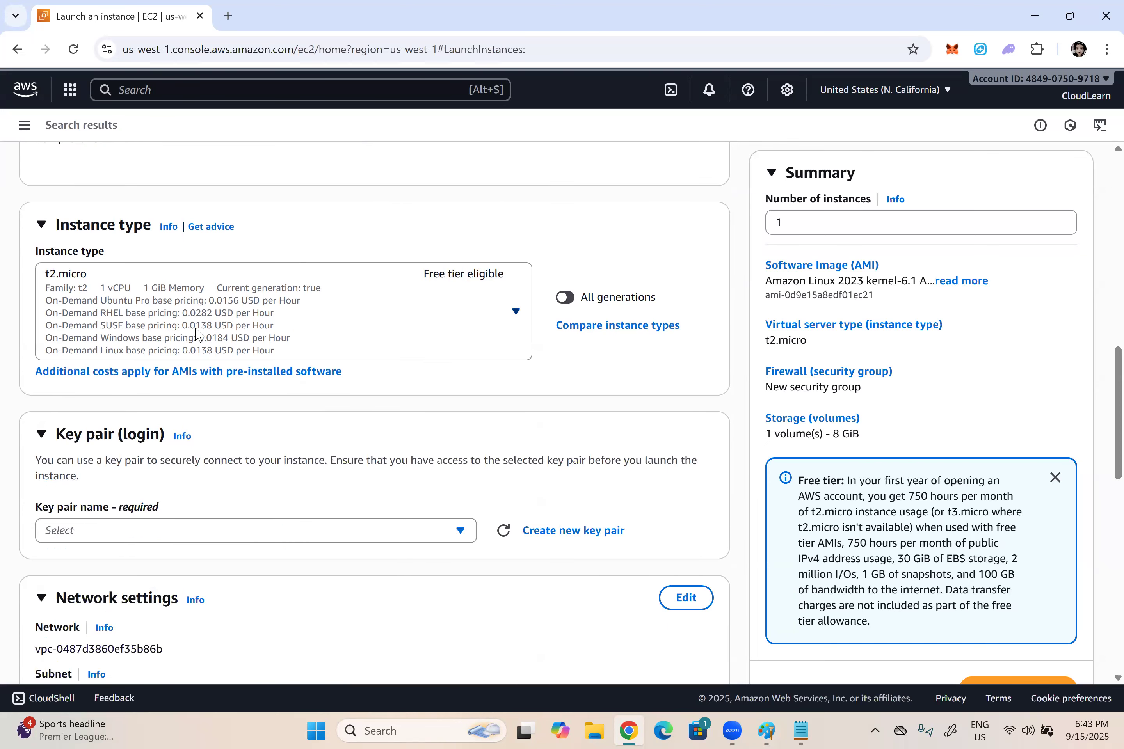
click(463, 310)
click(352, 245)
click(457, 531)
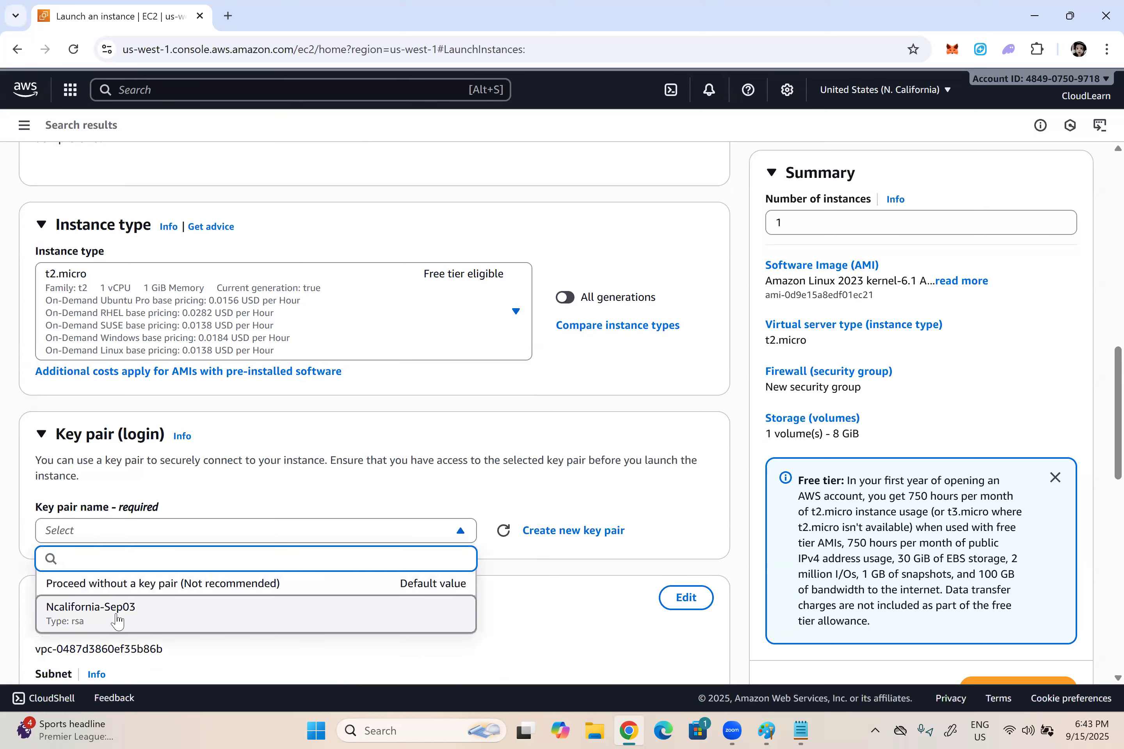
click(120, 608)
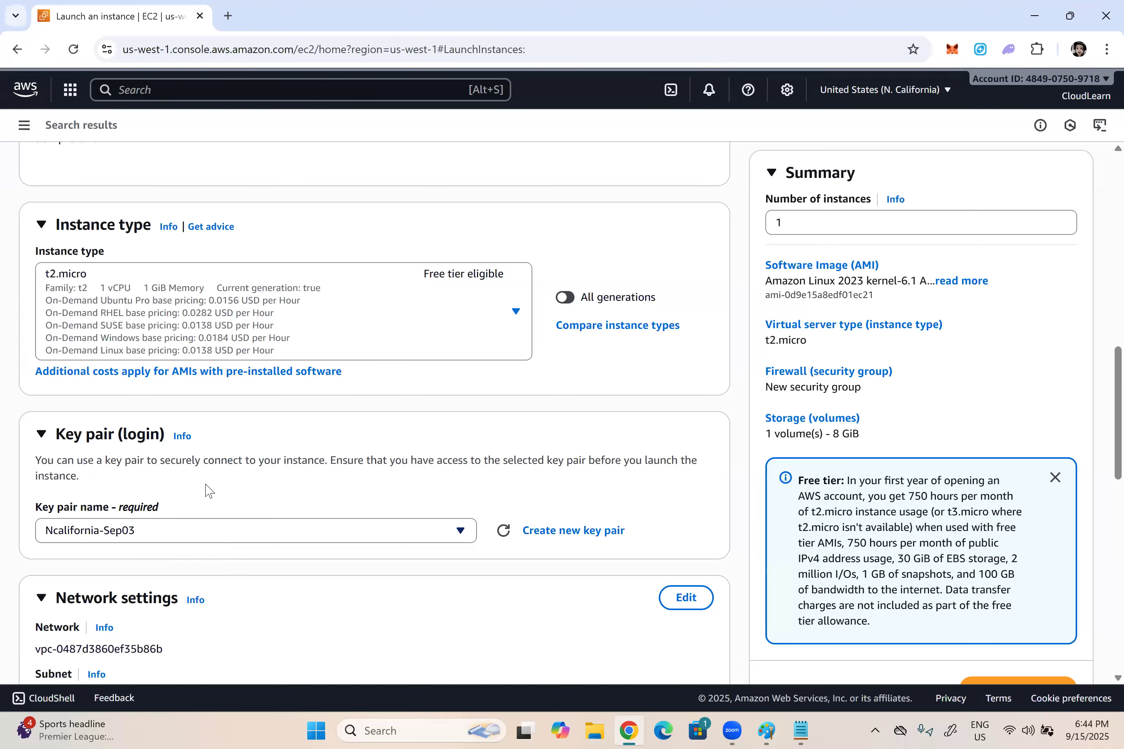
Step: Open the network settings for editing, keeping the default VPC and no subnet preference
scroll(208, 488, down, 4)
click(704, 368)
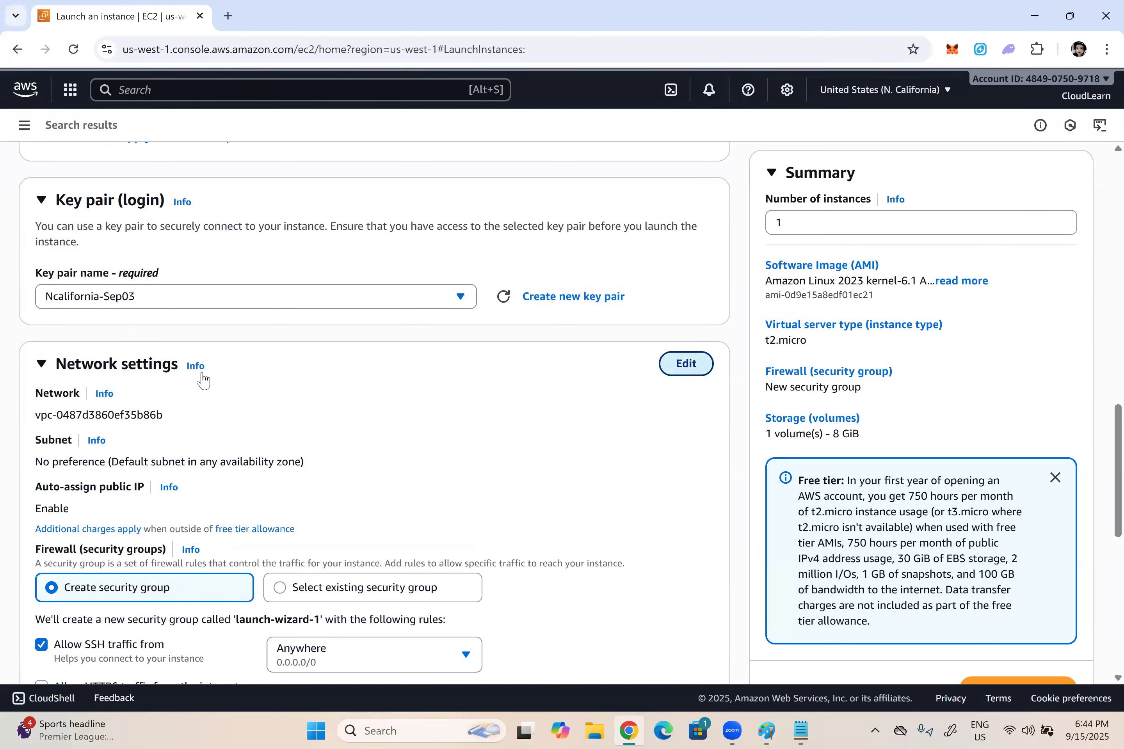
scroll(135, 198, down, 4)
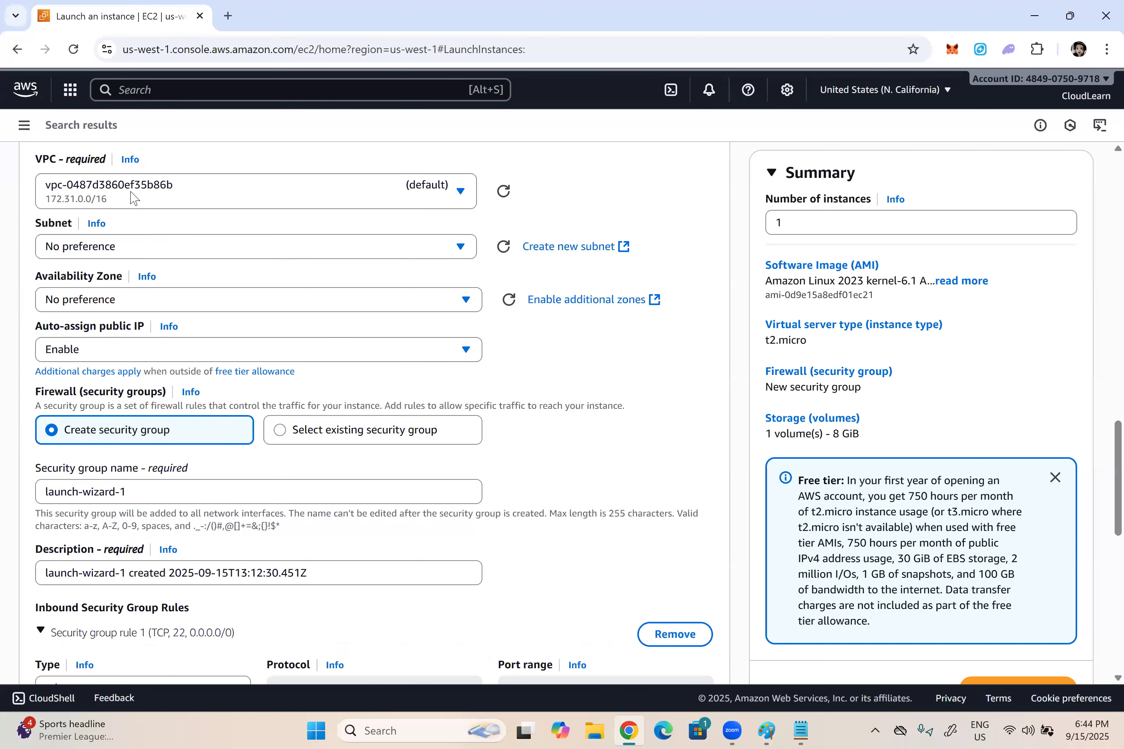
click(131, 192)
click(174, 258)
click(95, 252)
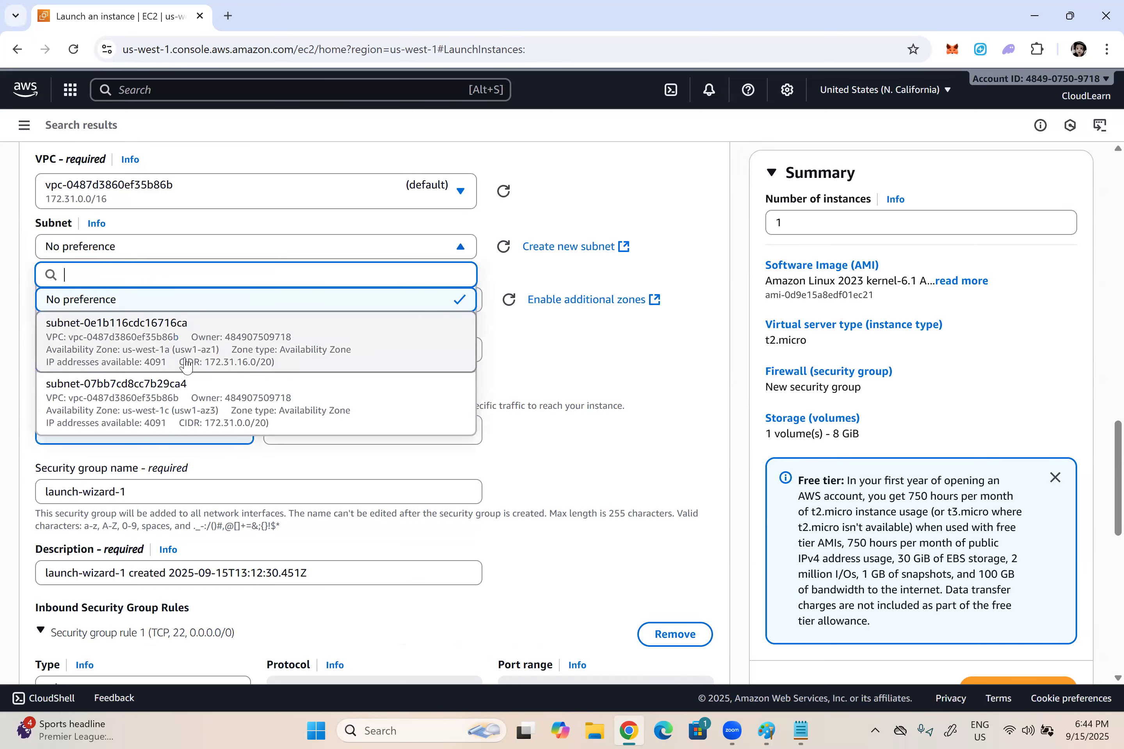
click(659, 200)
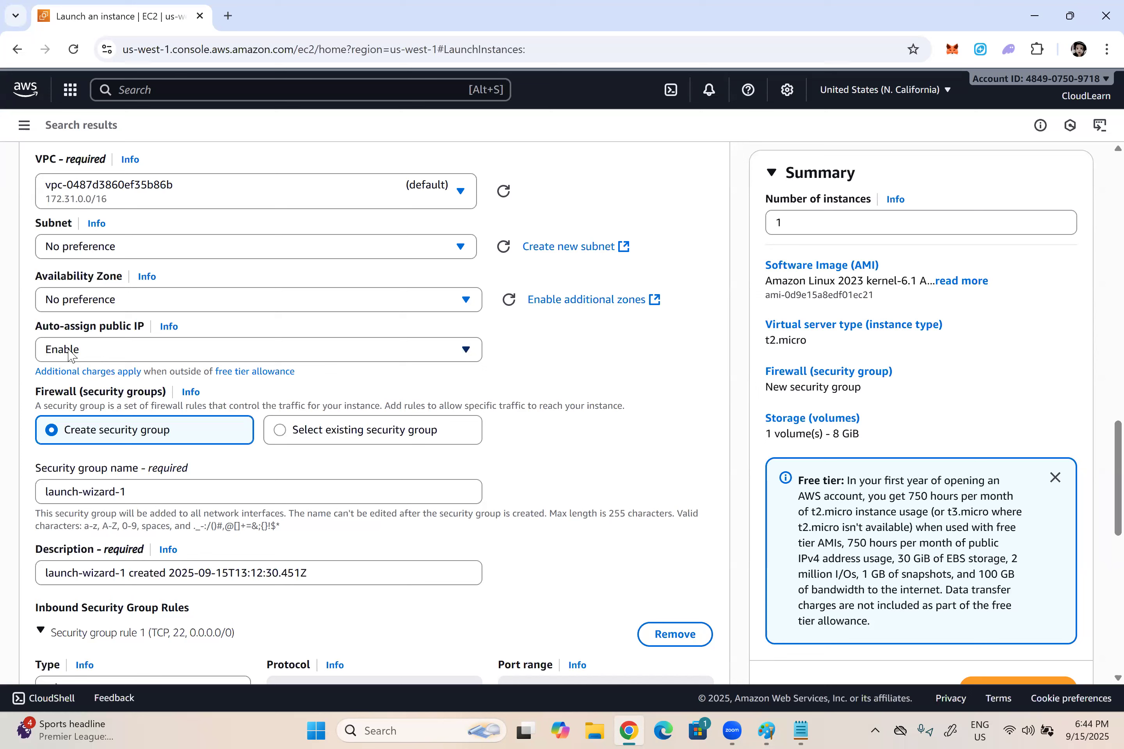
Step: Name the new security group "Linux SSH from Anywhere"
drag(139, 495, 8, 486)
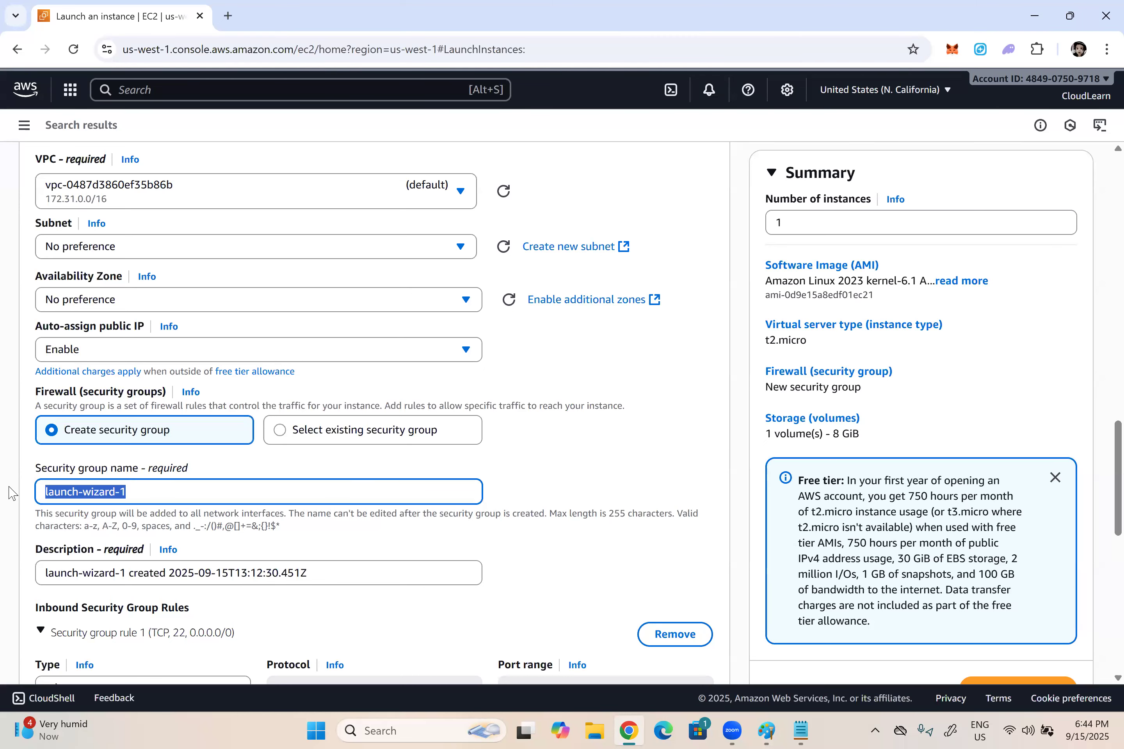
text(Linux)
text(SSH )
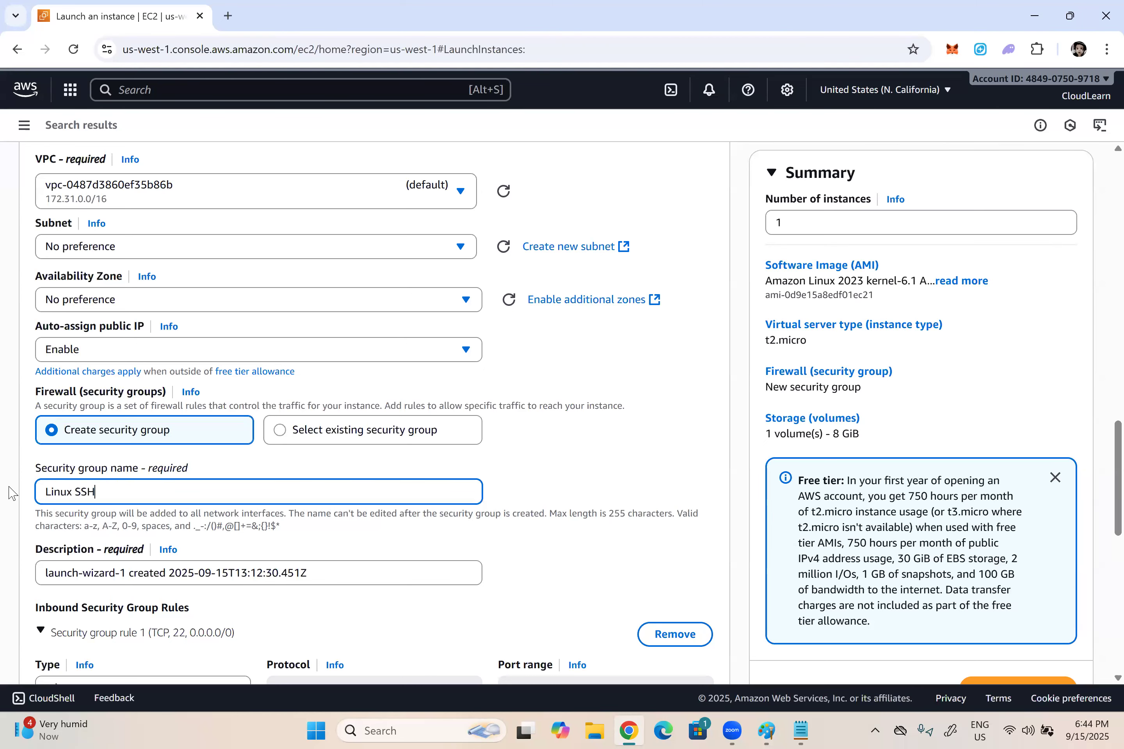
text(from Anywhere)
Step: Set the security group's description to "To allow SSH traffic from anywhere"
key(Tab)
key(ctrl+a)
text(T)
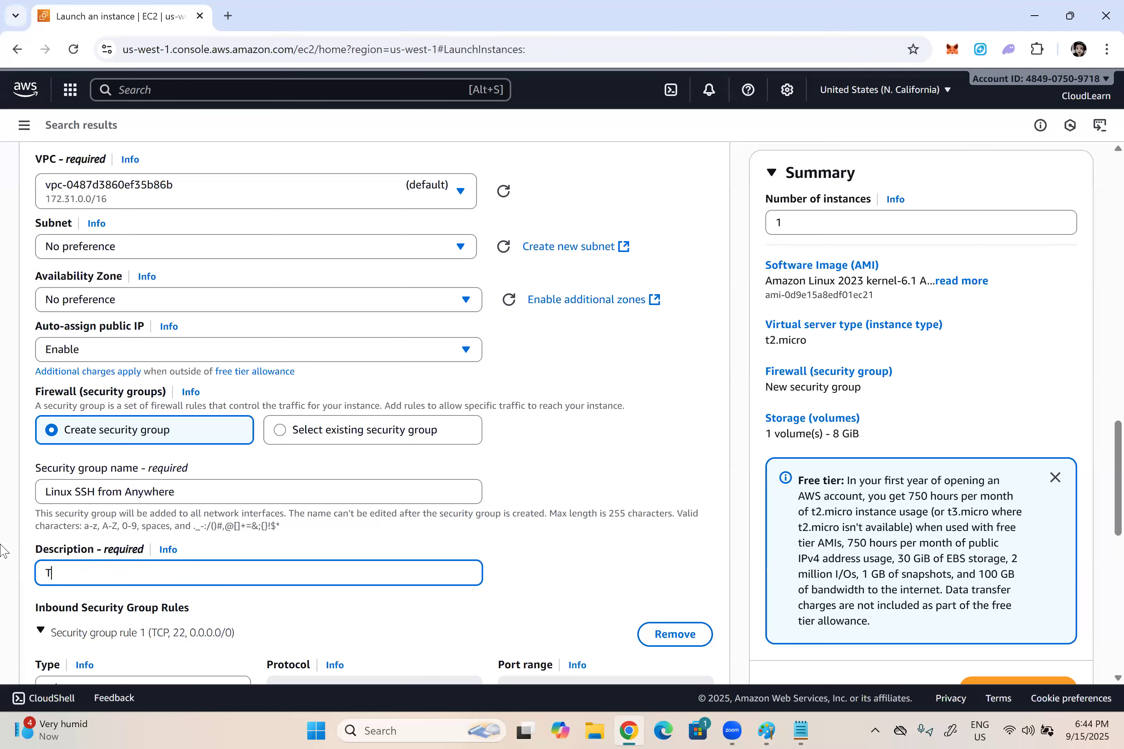
text(o allow SSH traffic from anywhgere)
click(206, 575)
key(BackSpace)
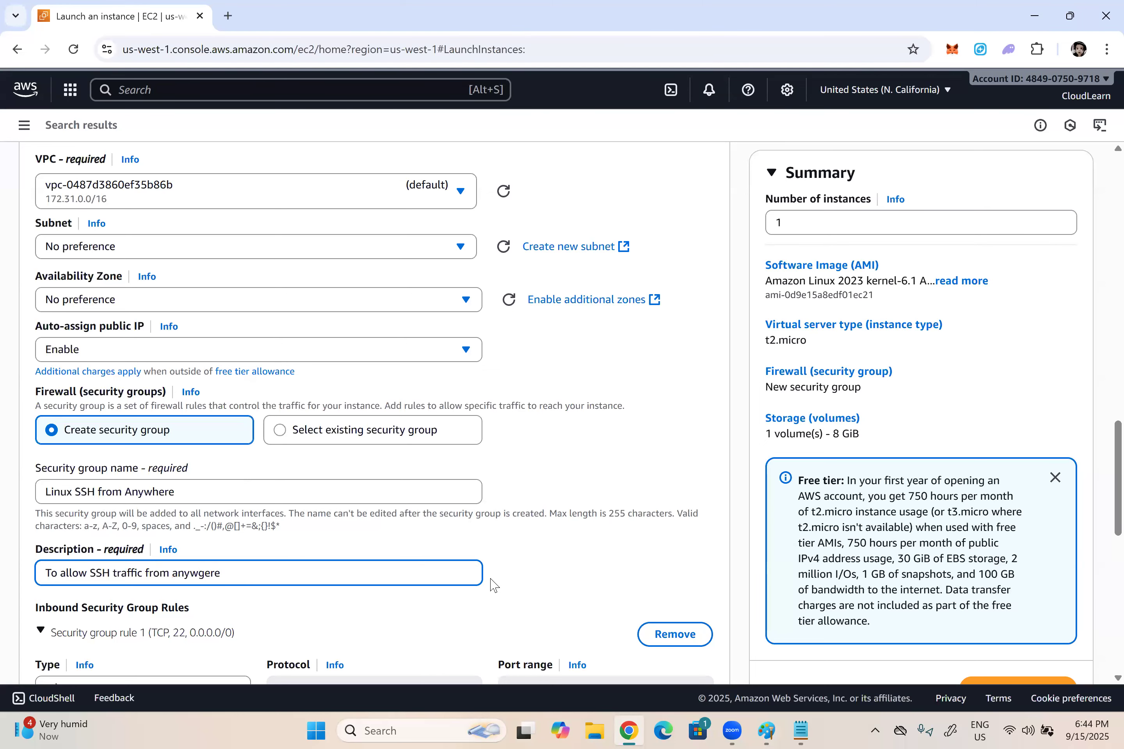
key(Delete)
text(h)
Step: Check the type, port range and source type of the inbound security group rule
scroll(503, 588, down, 2)
scroll(87, 377, down, 3)
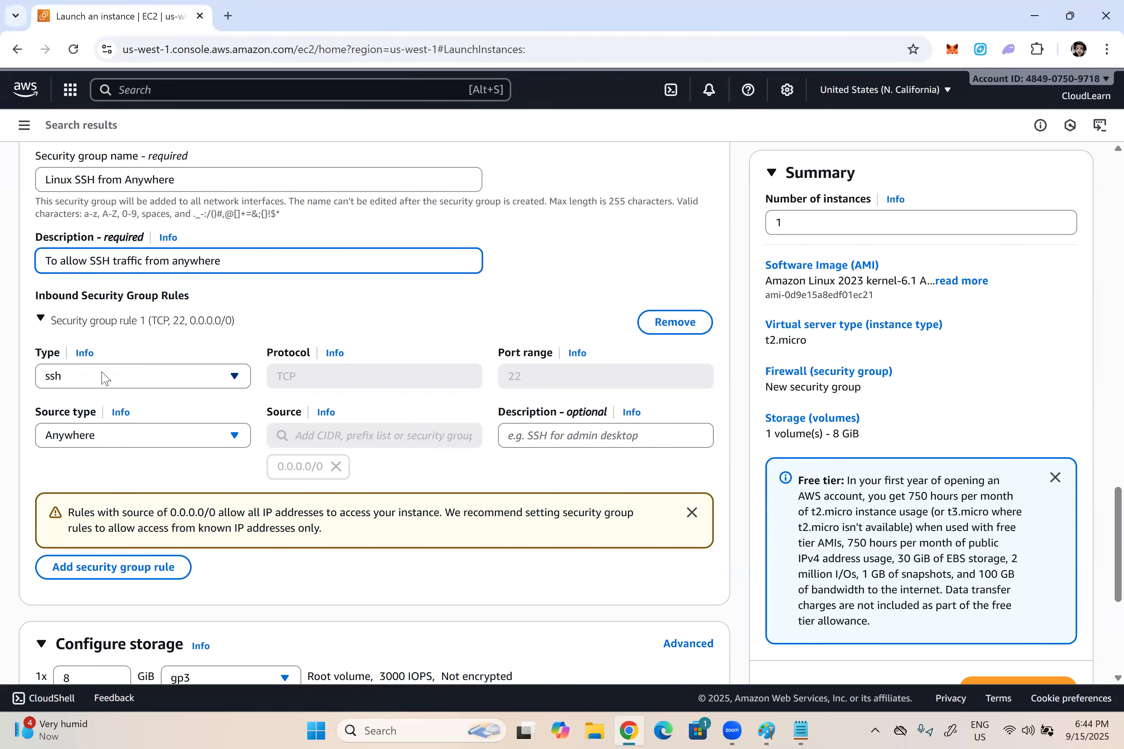
click(61, 379)
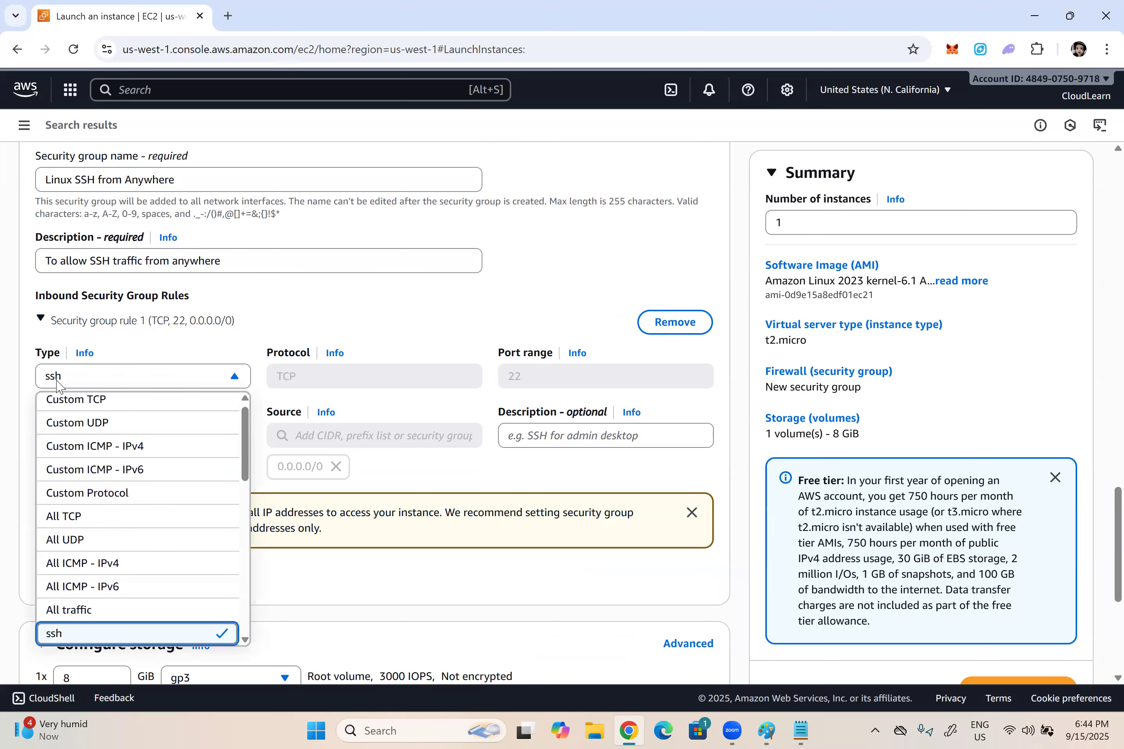
double_click(517, 377)
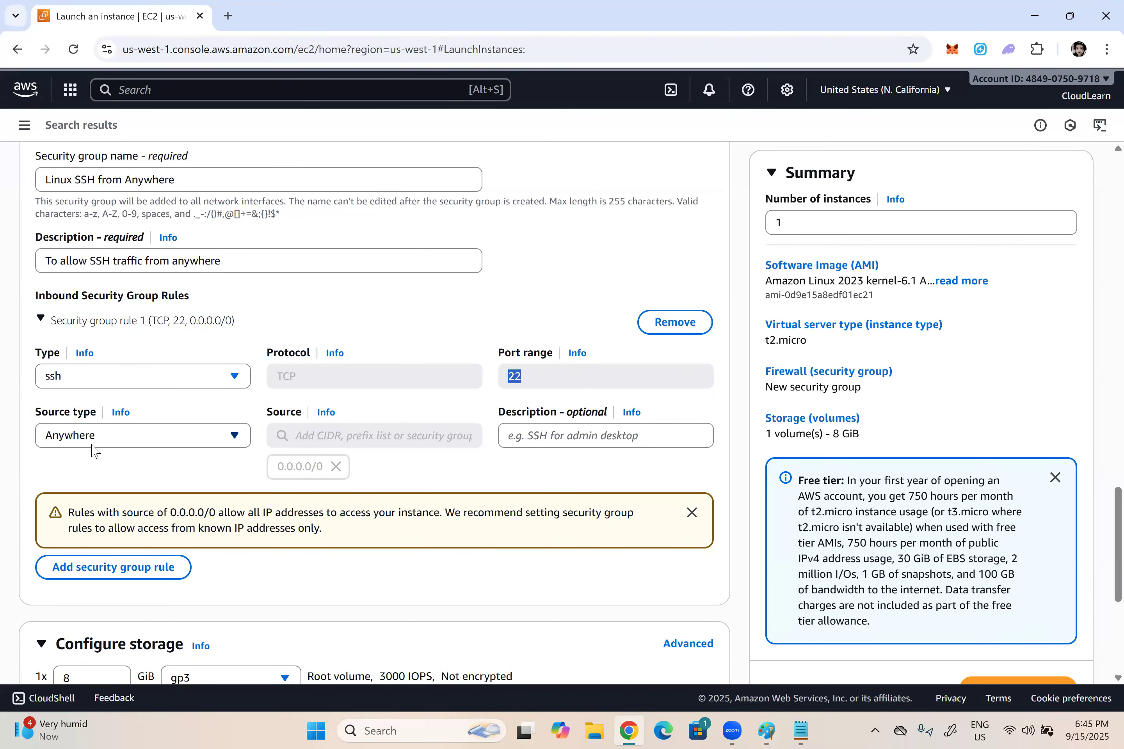
Step: Set the gp3 root volume size to 12 GiB and launch the instance
scroll(312, 439, down, 6)
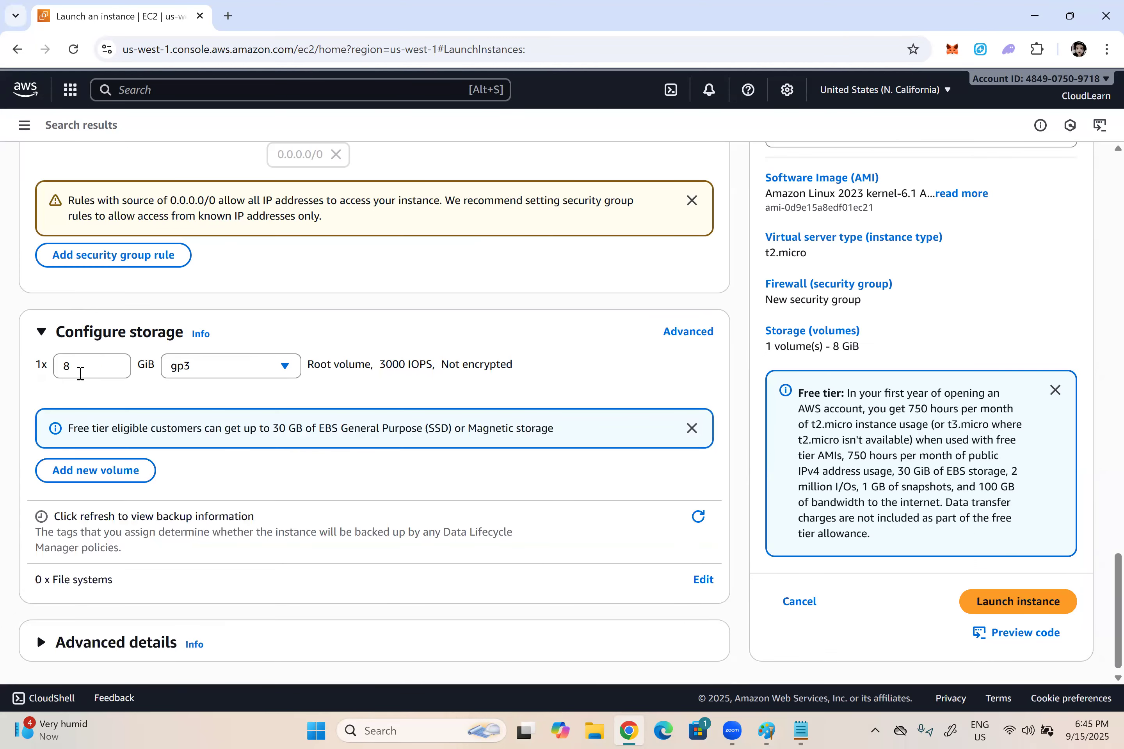
drag(80, 373, 49, 372)
text(12)
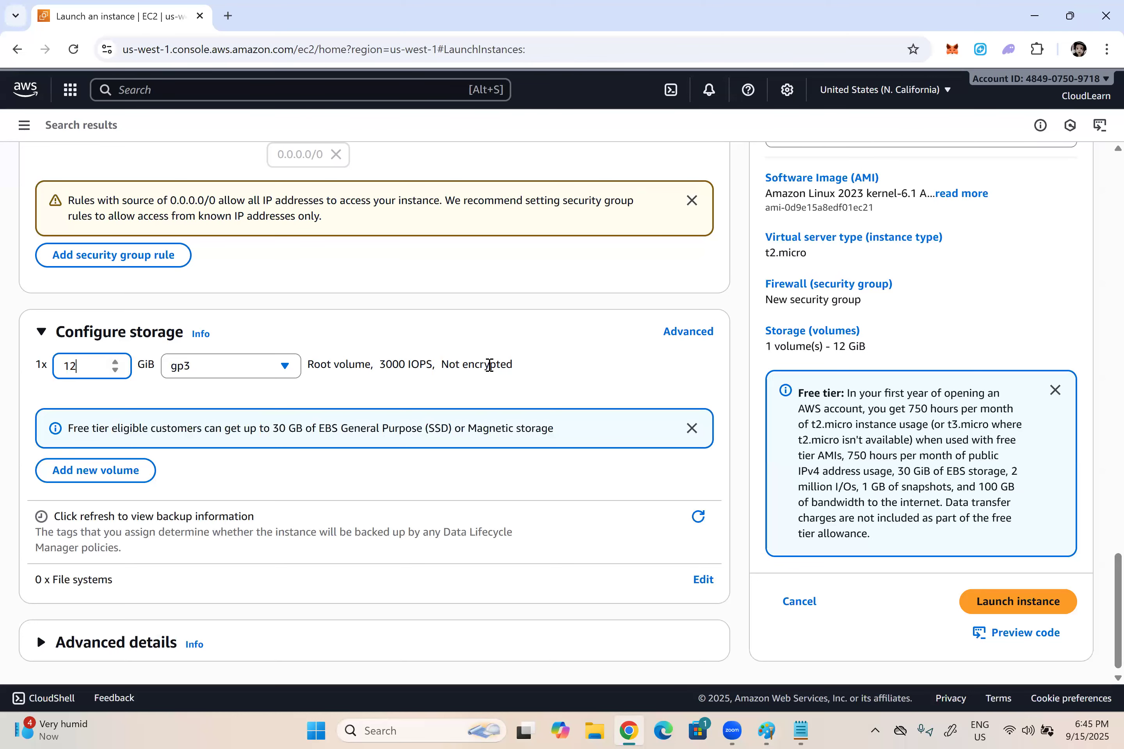
scroll(534, 389, down, 1)
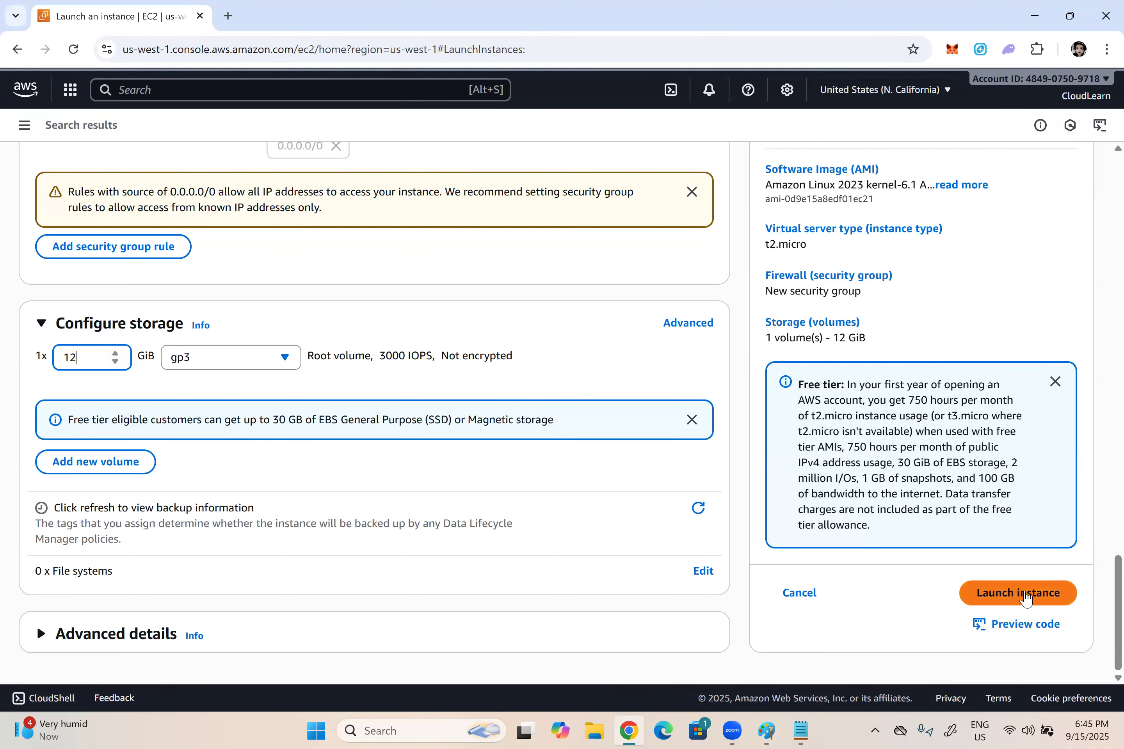
click(1025, 597)
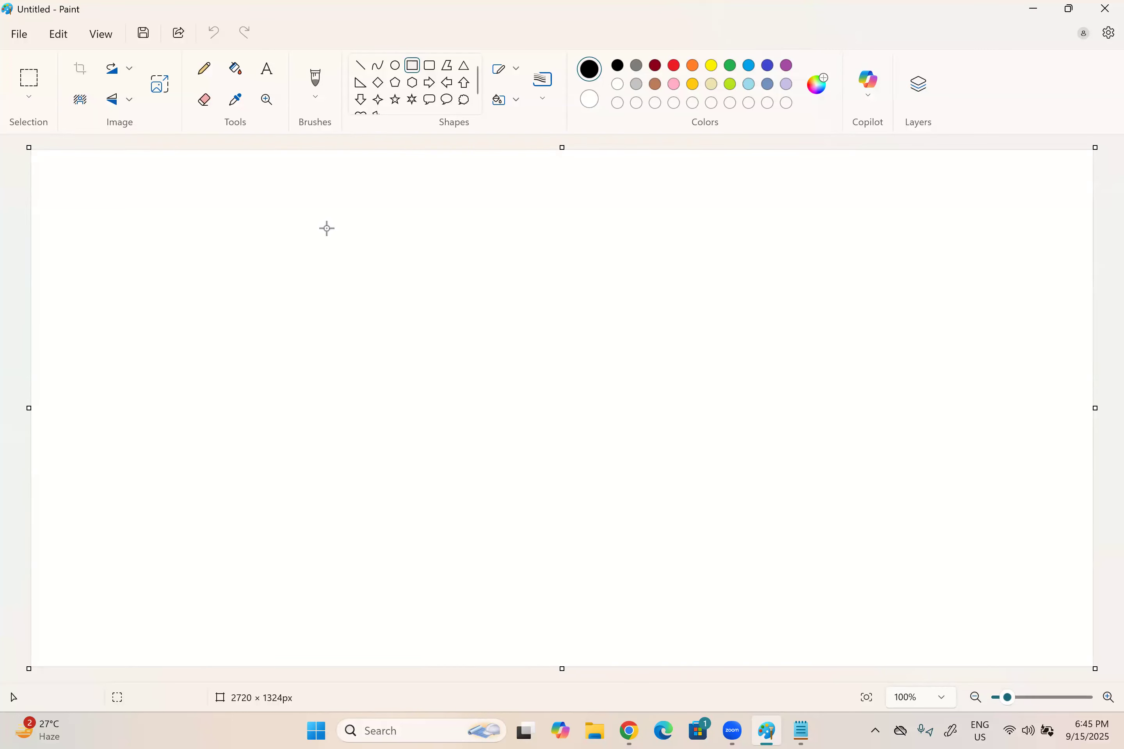
Step: Switch to Paint and draw a black rectangle about 344 × 571 px labelled "Linux" in red, with a small red "SG" box on its lower right side
drag(326, 218, 461, 442)
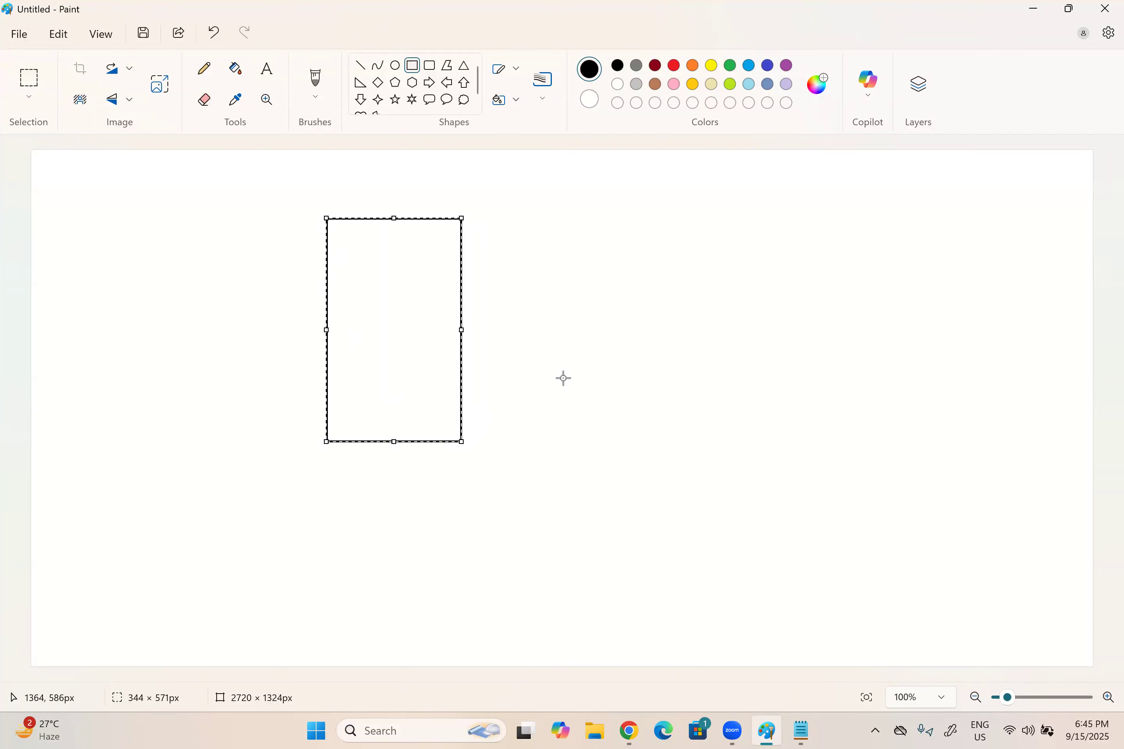
click(836, 384)
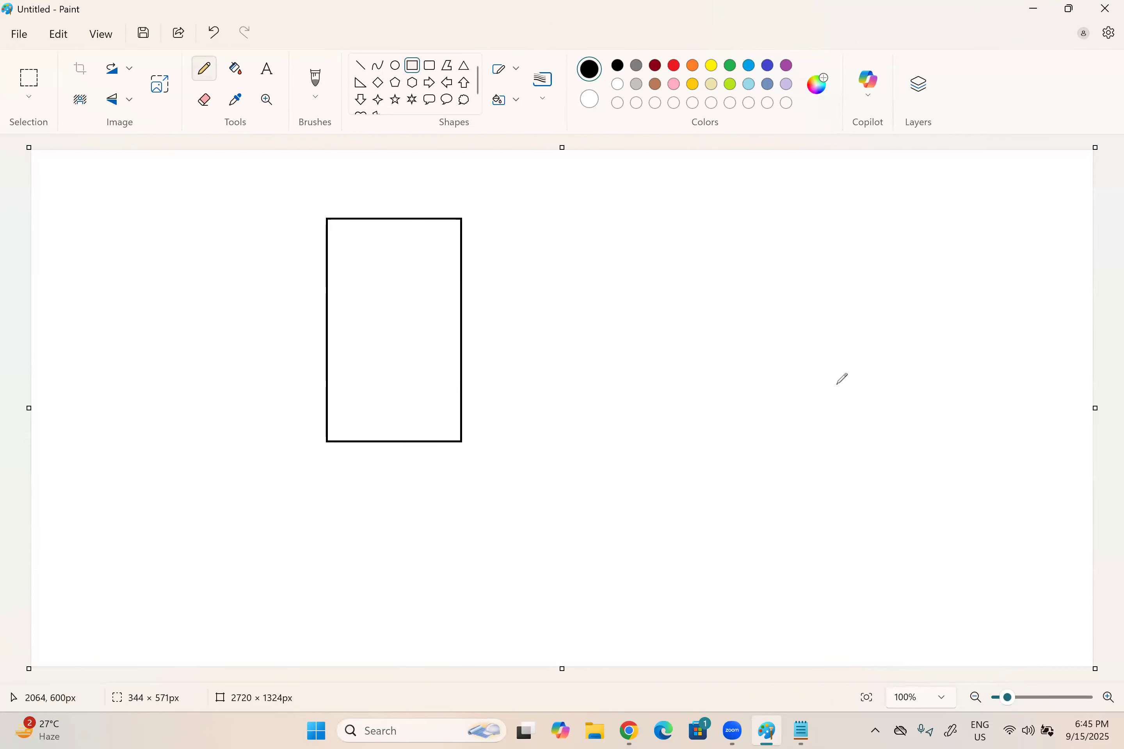
click(673, 65)
drag(352, 336, 368, 348)
drag(364, 330, 391, 334)
drag(396, 332, 404, 340)
drag(404, 330, 398, 341)
mouse_move(459, 377)
mouse_down()
mouse_move(483, 375)
mouse_move(495, 433)
mouse_move(460, 441)
mouse_up()
mouse_move(482, 384)
mouse_down()
mouse_move(471, 421)
mouse_move(487, 435)
mouse_up()
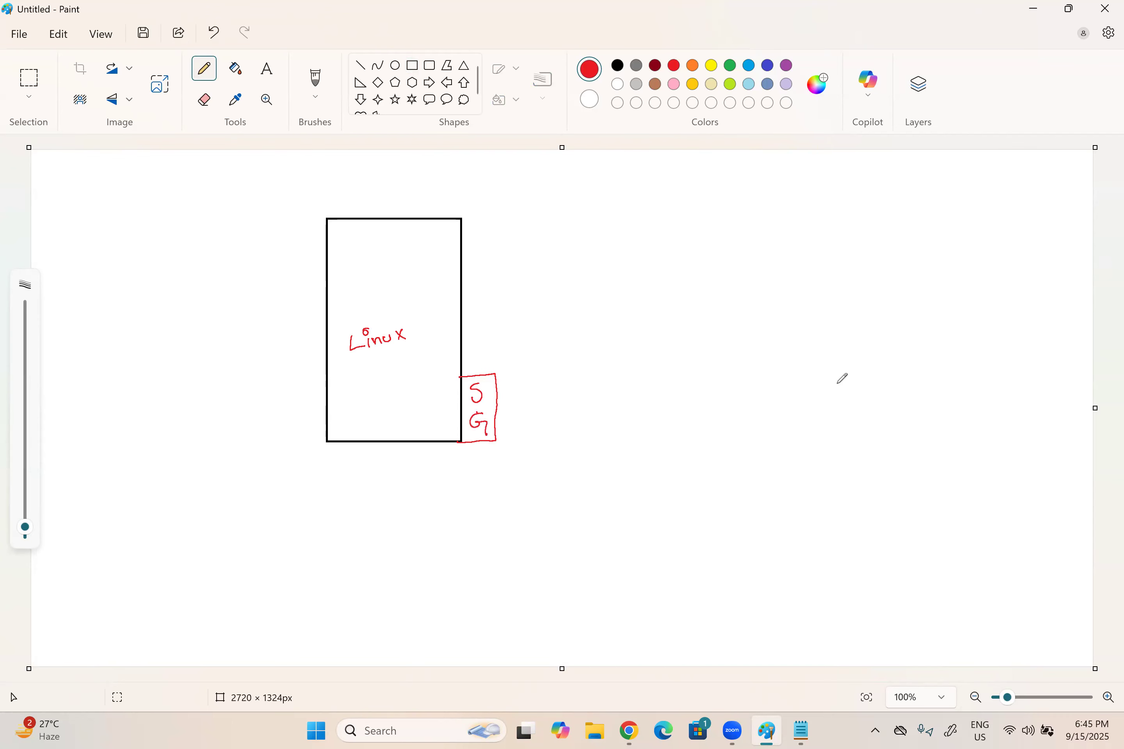
Step: Draw a green arrow to the SG box and write "Allow SSh from Anywhere" above it in green
click(730, 65)
drag(501, 334, 493, 364)
drag(510, 299, 515, 309)
drag(506, 308, 520, 308)
drag(523, 297, 526, 307)
drag(529, 297, 681, 274)
drag(683, 269, 696, 275)
drag(702, 263, 756, 253)
Step: Draw a purple stick figure at the lower right of the canvas with an arrow to the SG box labelled "SSH"
click(786, 65)
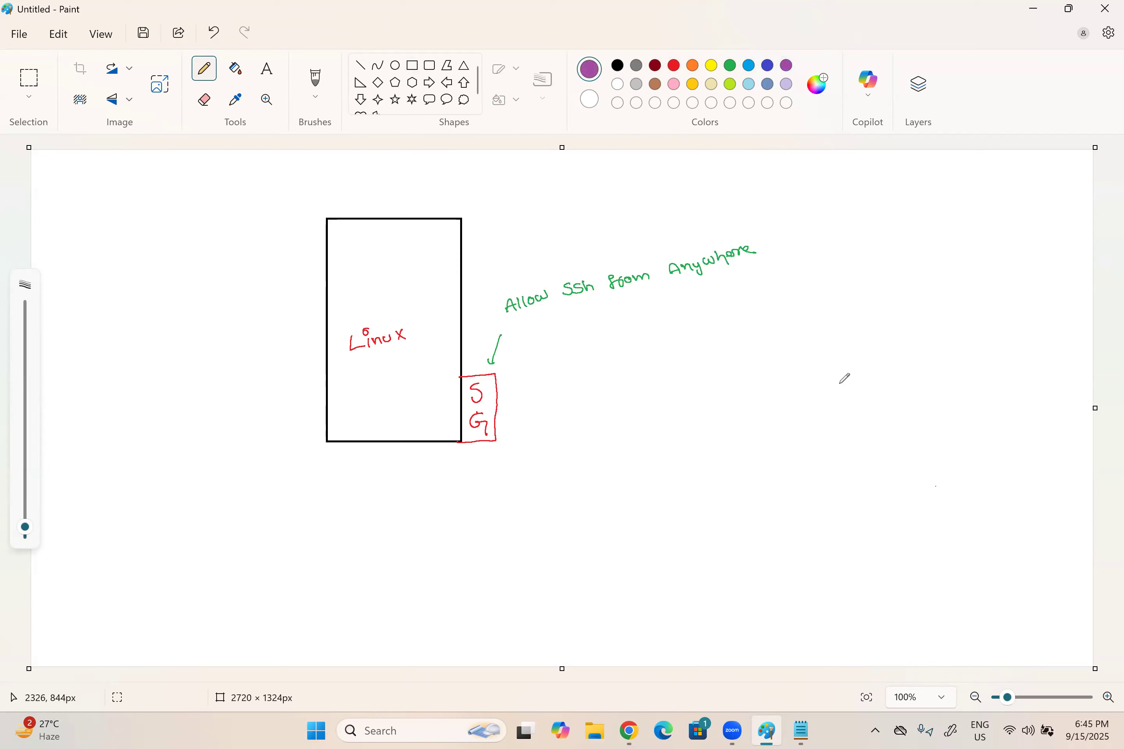
drag(950, 505, 948, 520)
mouse_move(948, 521)
mouse_down()
mouse_move(946, 556)
mouse_move(952, 532)
mouse_move(960, 562)
mouse_up()
mouse_move(943, 503)
mouse_down()
mouse_move(752, 427)
mouse_move(508, 394)
mouse_move(508, 409)
mouse_up()
mouse_move(786, 397)
mouse_down()
mouse_move(768, 413)
mouse_move(807, 407)
mouse_up()
drag(806, 396, 808, 419)
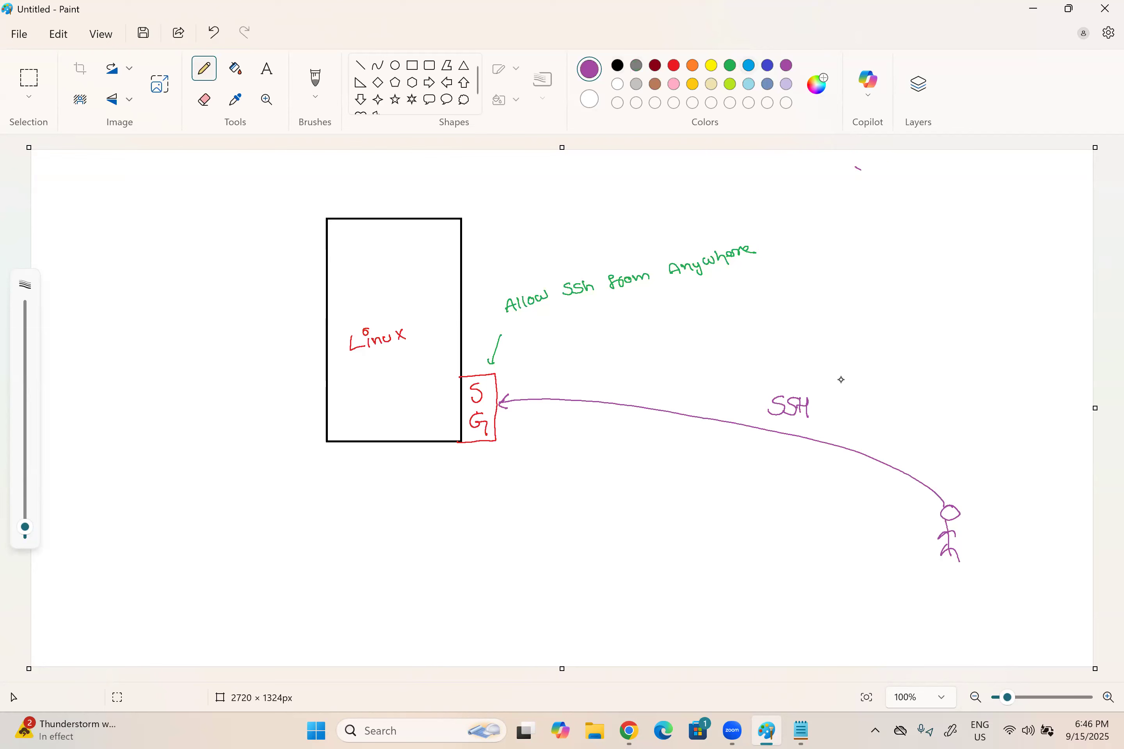
Step: Write "SSh Client" in blue above the stick figure
mouse_move(982, 452)
mouse_down()
mouse_move(972, 466)
mouse_move(982, 465)
mouse_up()
drag(992, 455, 1015, 459)
mouse_move(1022, 457)
mouse_down()
mouse_move(1027, 443)
mouse_move(1049, 450)
mouse_up()
click(1026, 444)
drag(1052, 438, 1054, 452)
drag(1049, 443, 1058, 440)
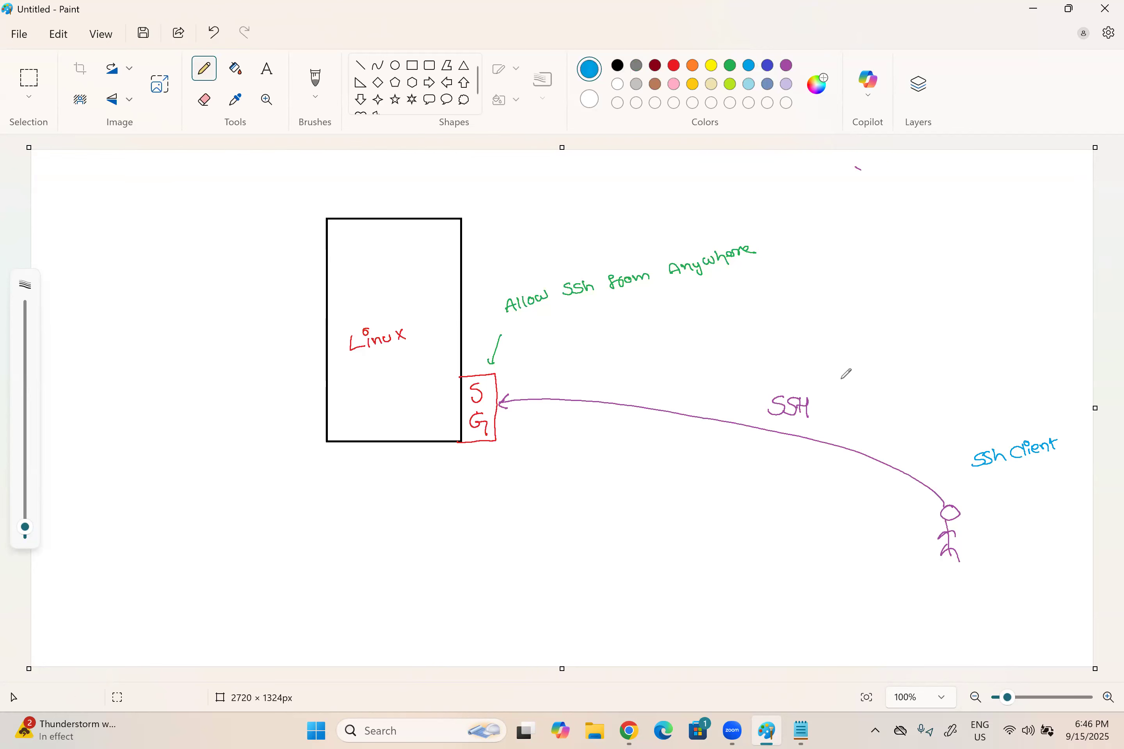
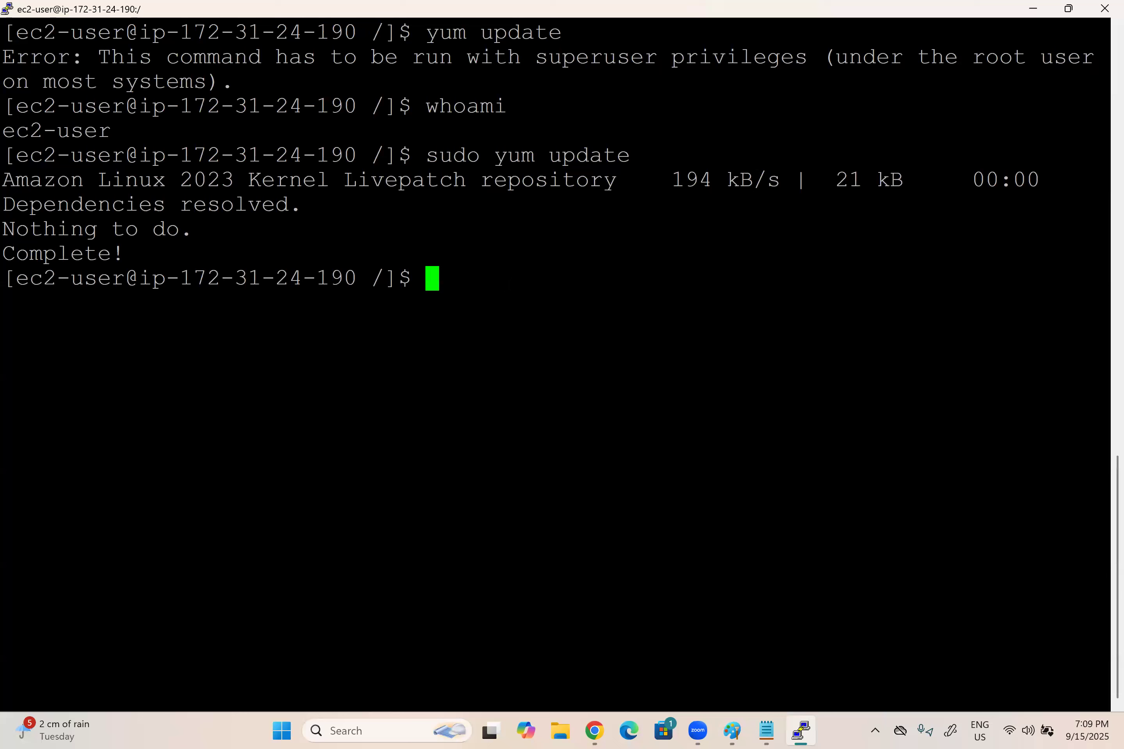
Step: Try to install httpd with yum as the regular ec2-user, without sudo
text(yum install )
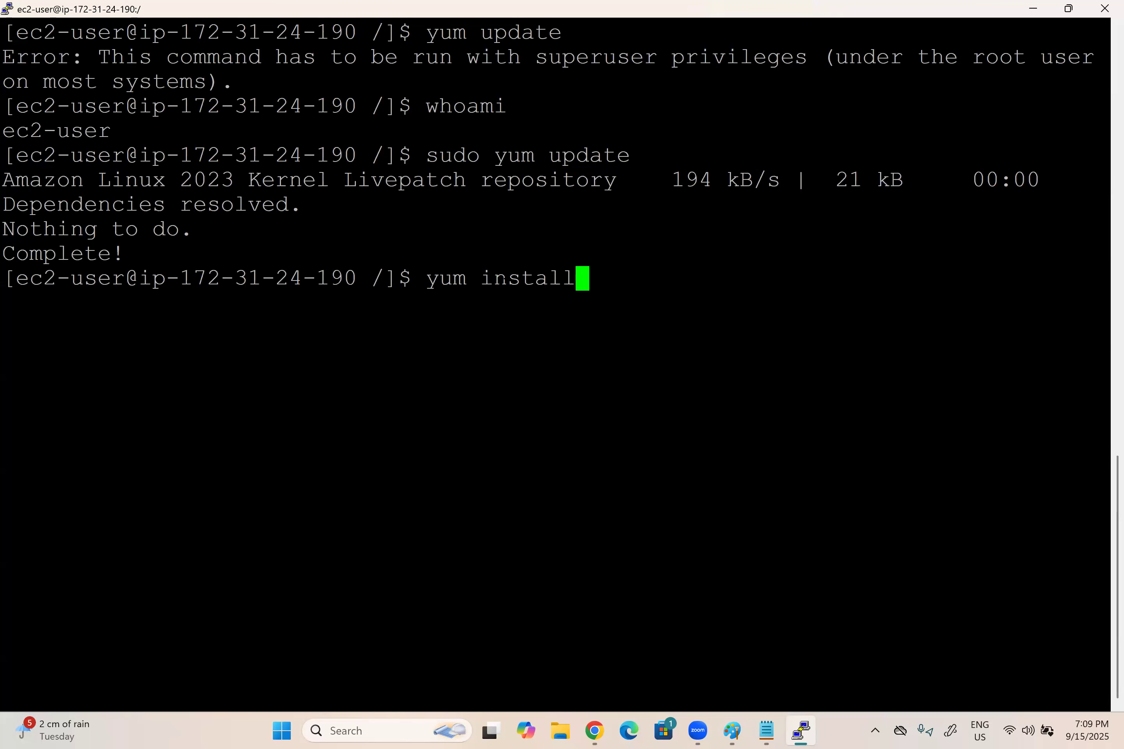
text(httpd)
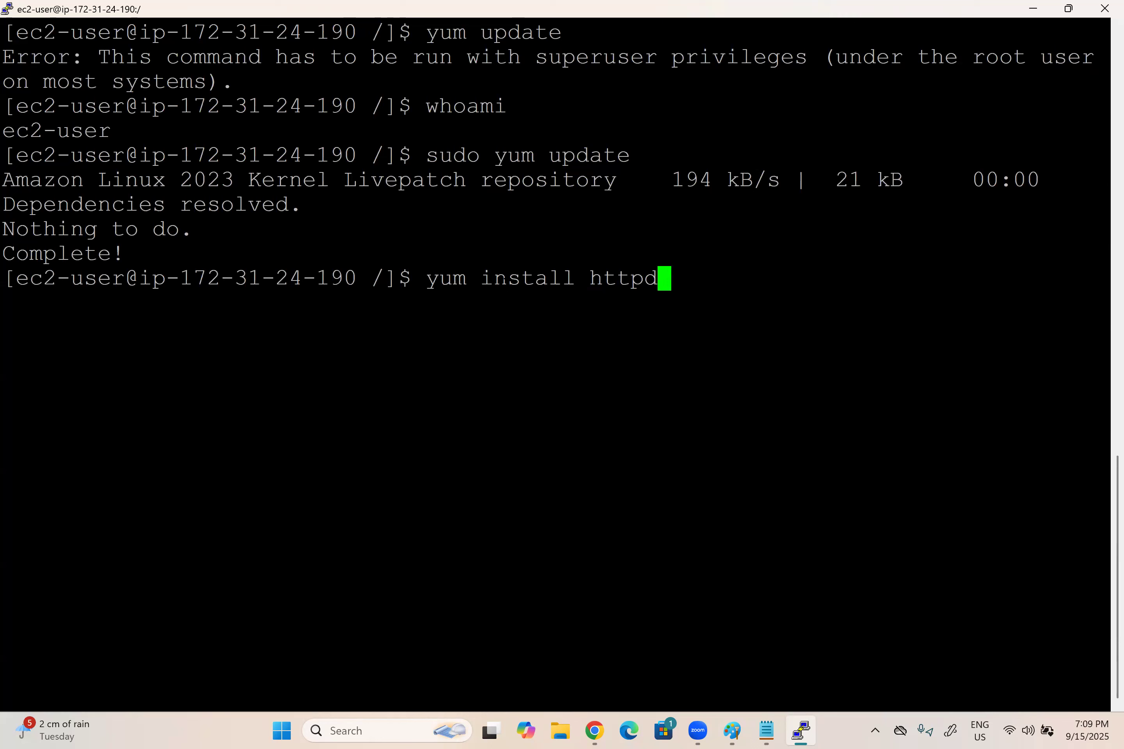
key(Return)
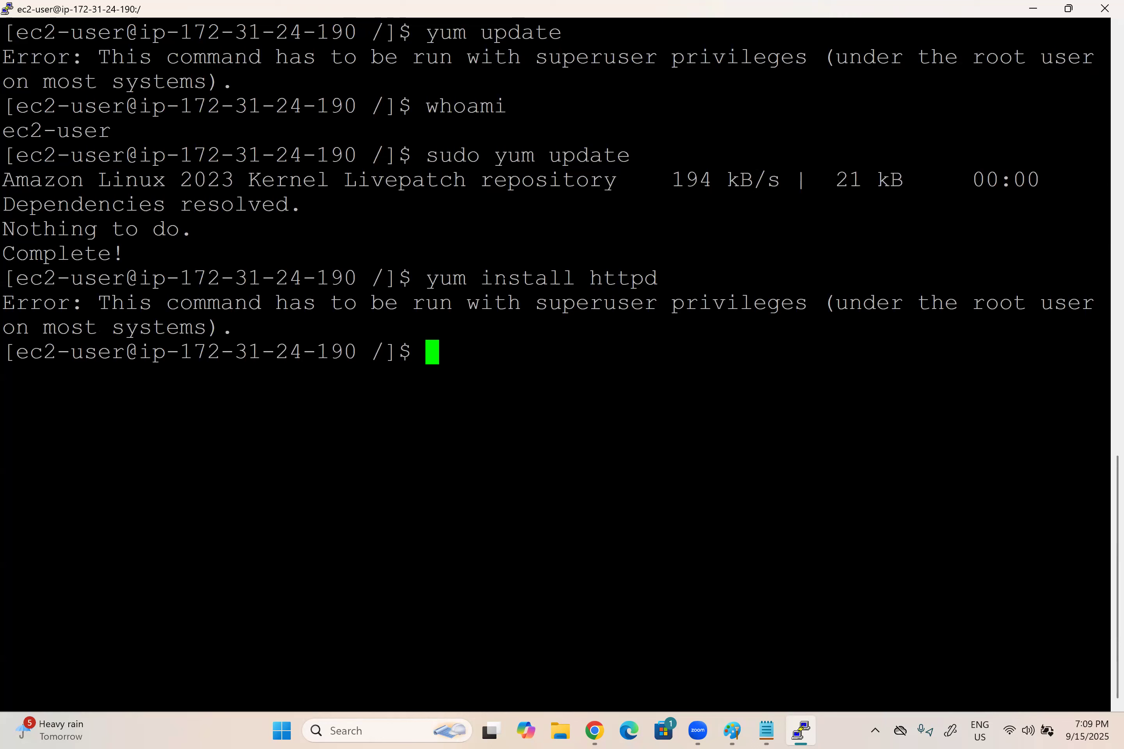
Step: Recall the previous install command, prefix it with sudo and run "sudo yum install httpd"
key(Up)
key(Left)
key(Left)
key(Left)
key(Left)
key(Left)
key(Left)
key(Left)
key(Left)
key(Left)
key(Left)
key(Left)
key(Left)
key(Left)
key(Left)
key(Left)
key(Left)
key(Left)
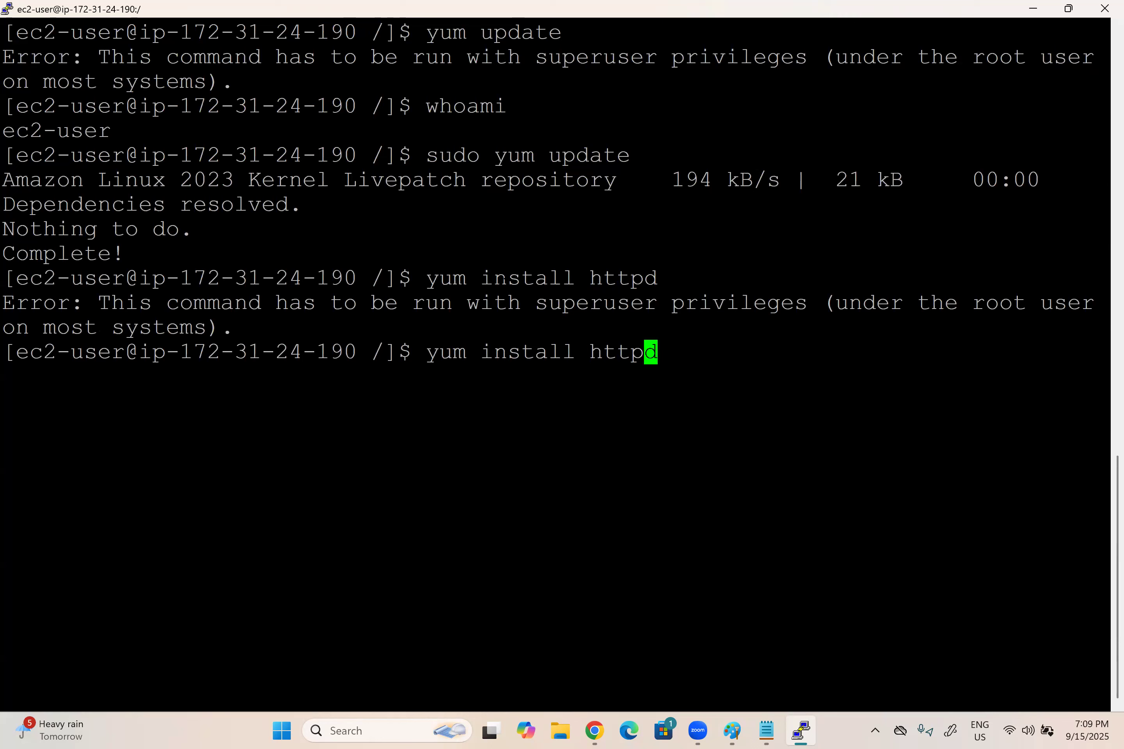
text(sudo)
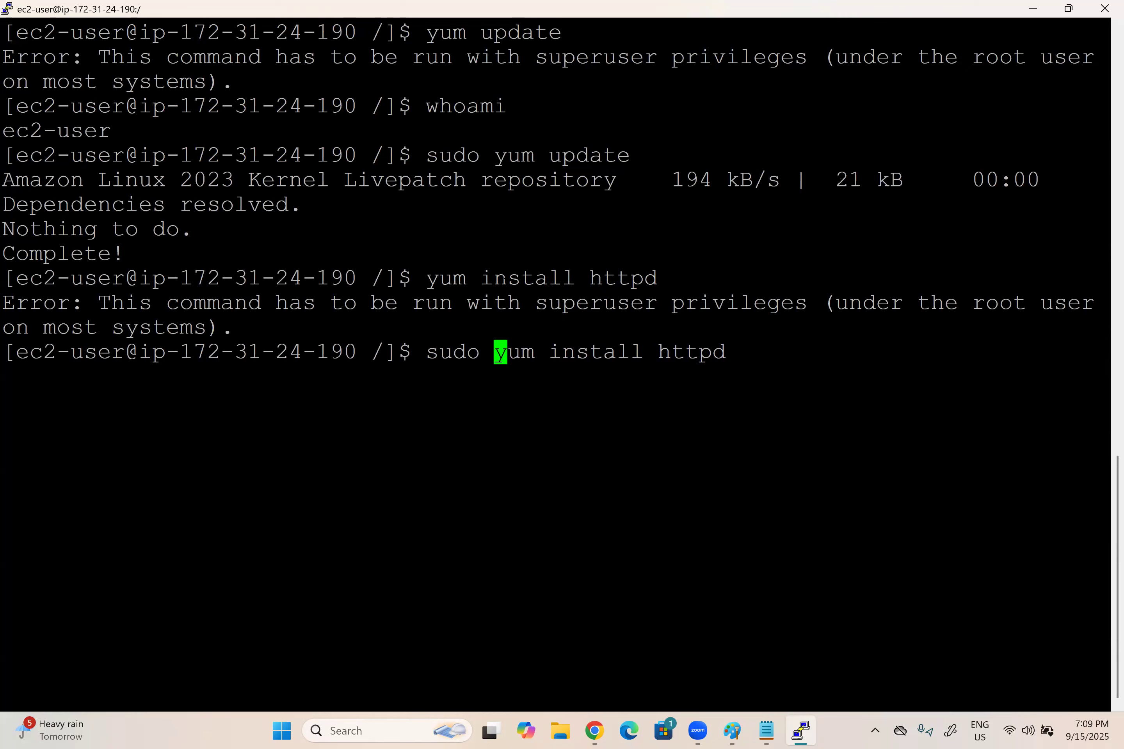
key(Return)
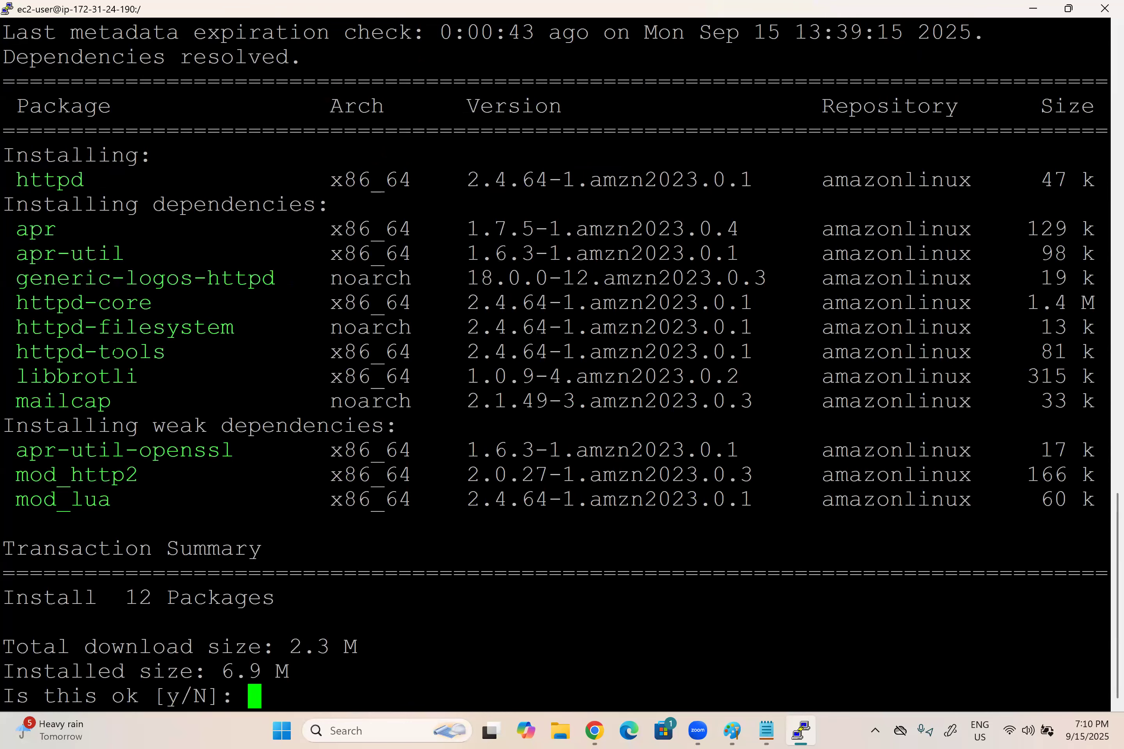
Step: Review the command and package list, then answer y to confirm the httpd installation
scroll(556, 362, up, 5)
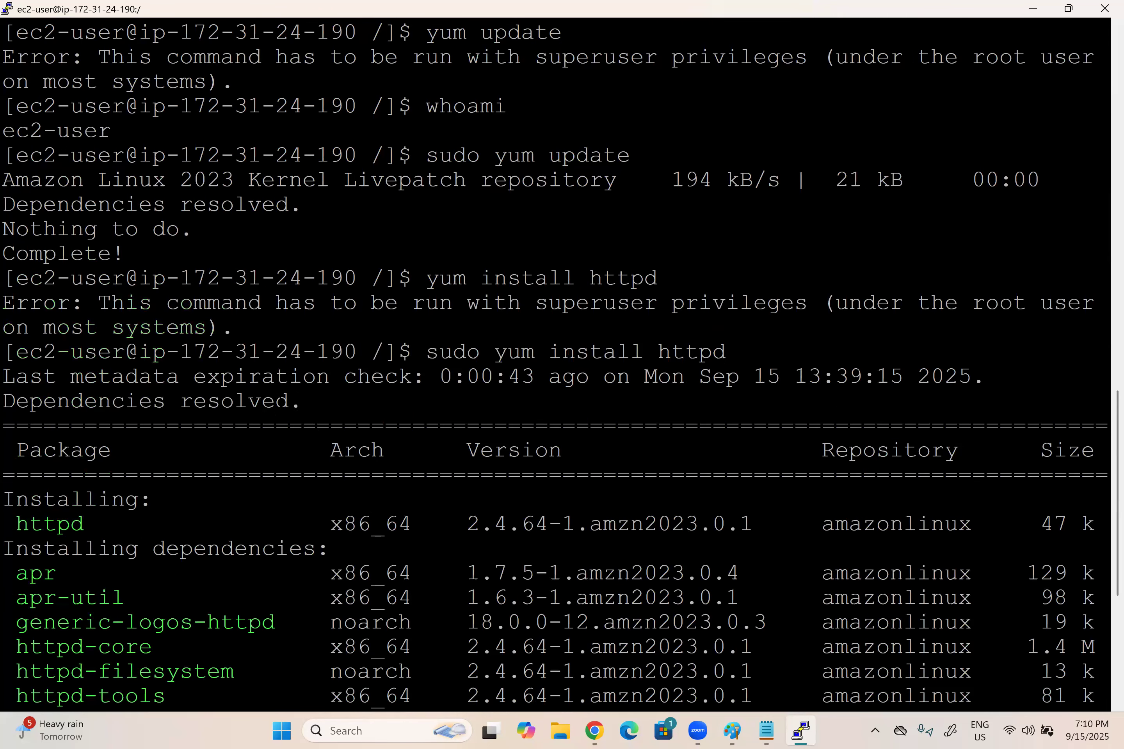
scroll(556, 362, down, 5)
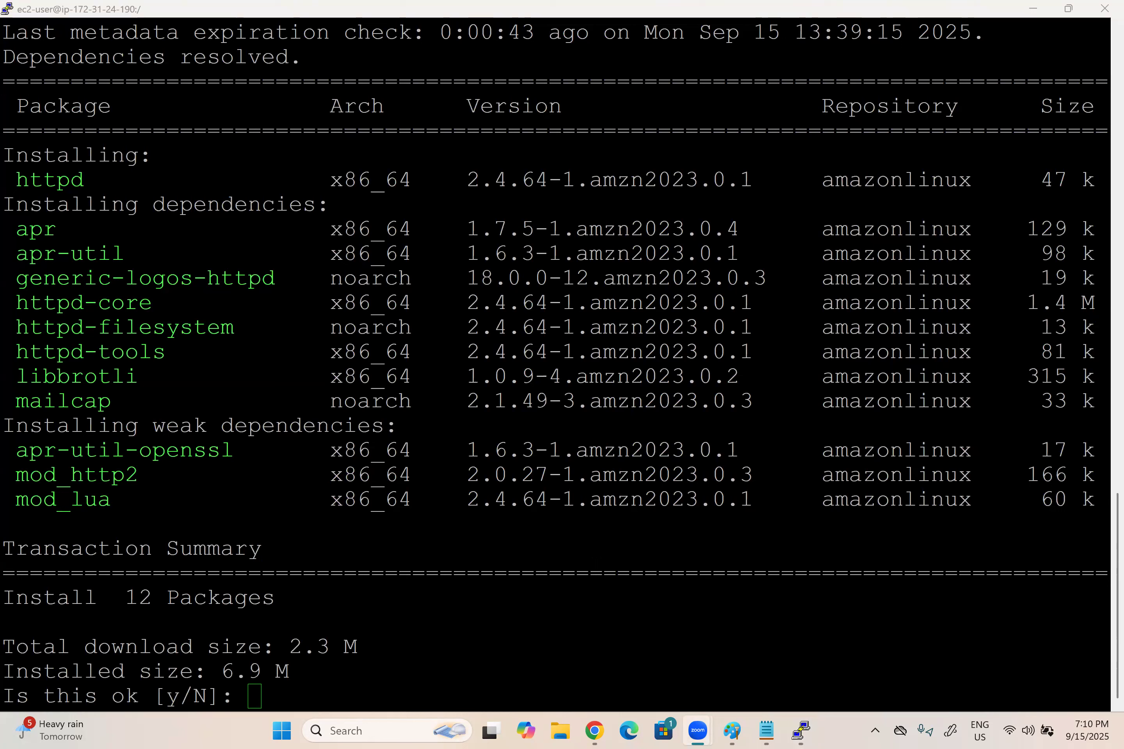
click(252, 696)
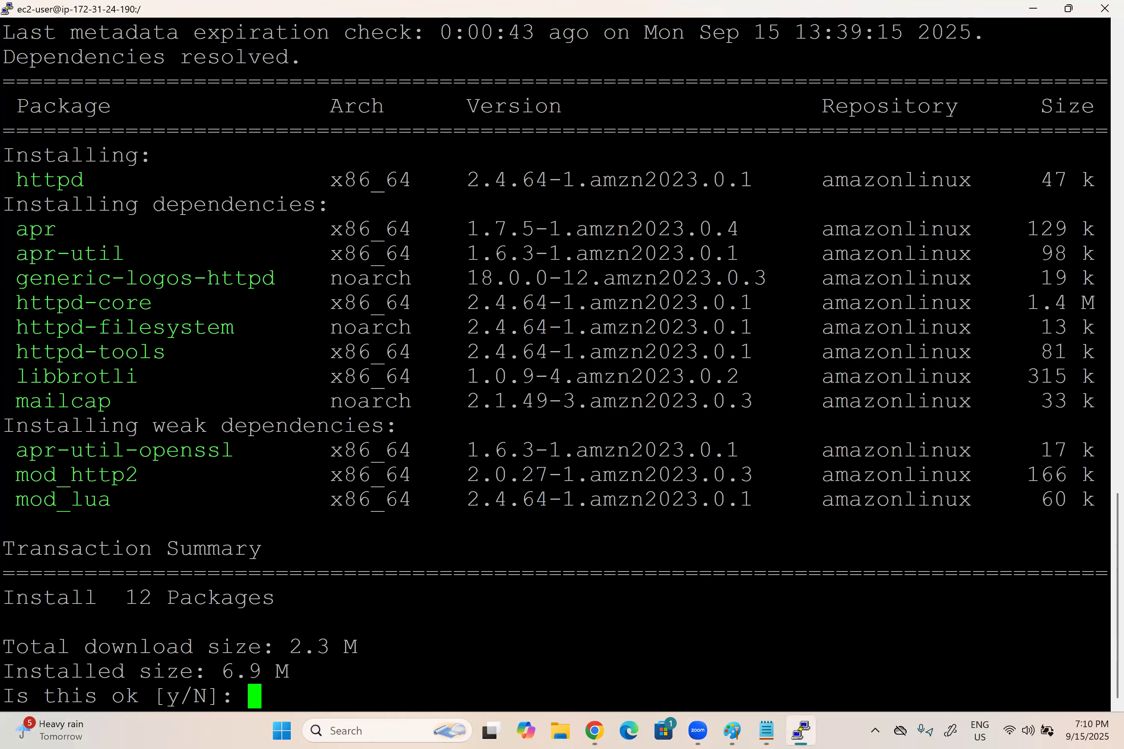
text(y)
key(Return)
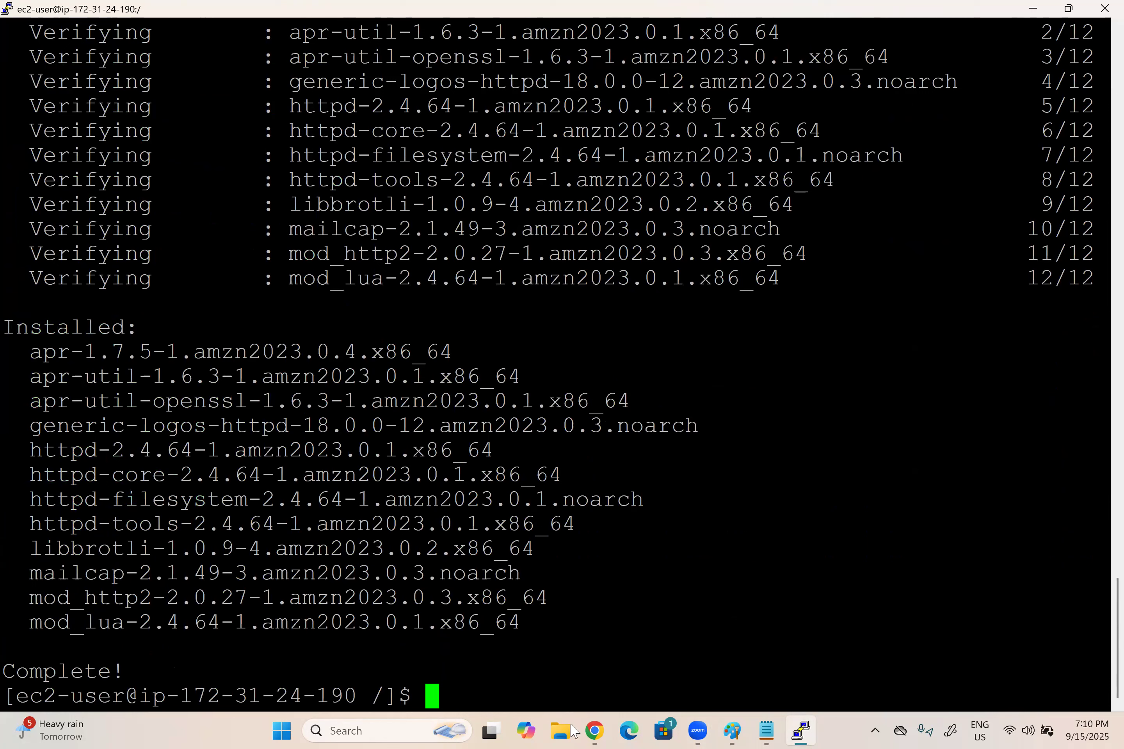
Step: Switch to Chrome and copy the public IPv4 address of the My Linux Server instance
mouse_move(587, 731)
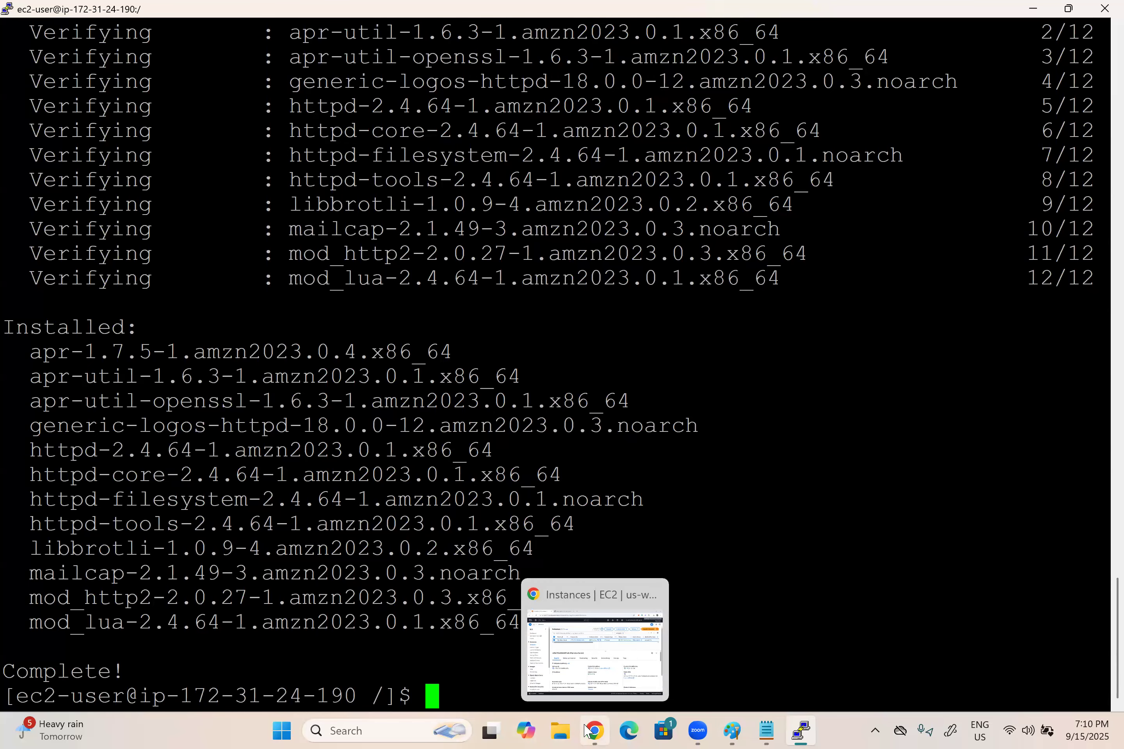
click(585, 726)
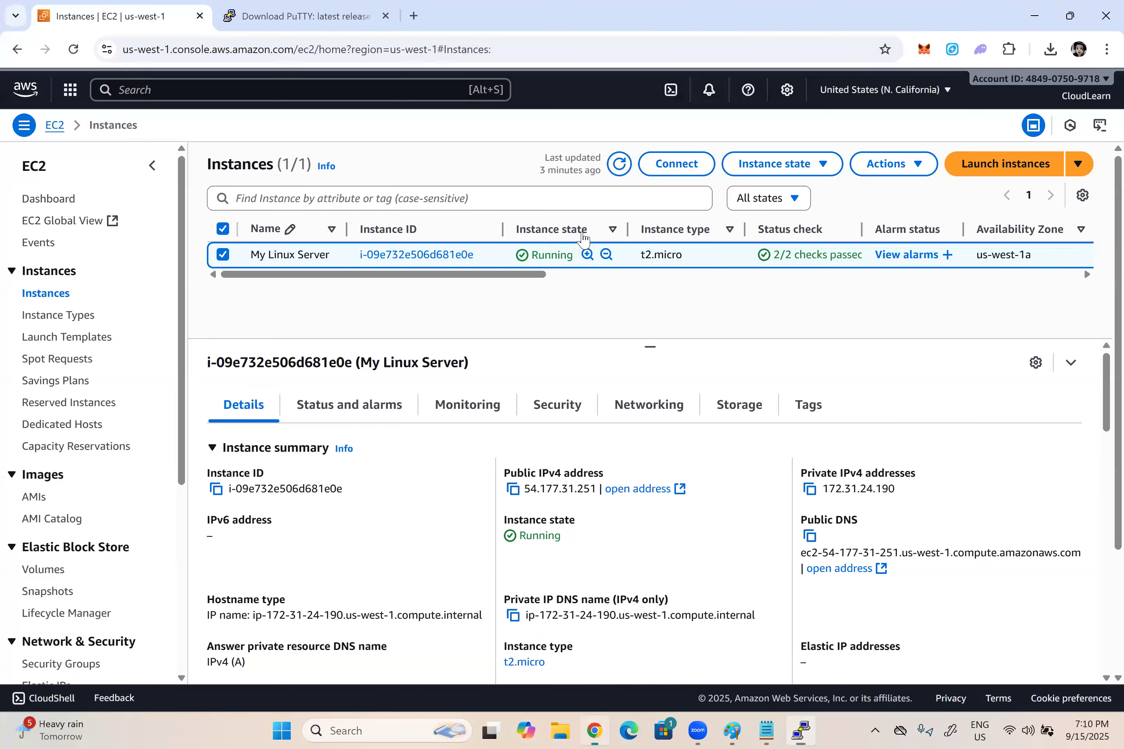
click(513, 490)
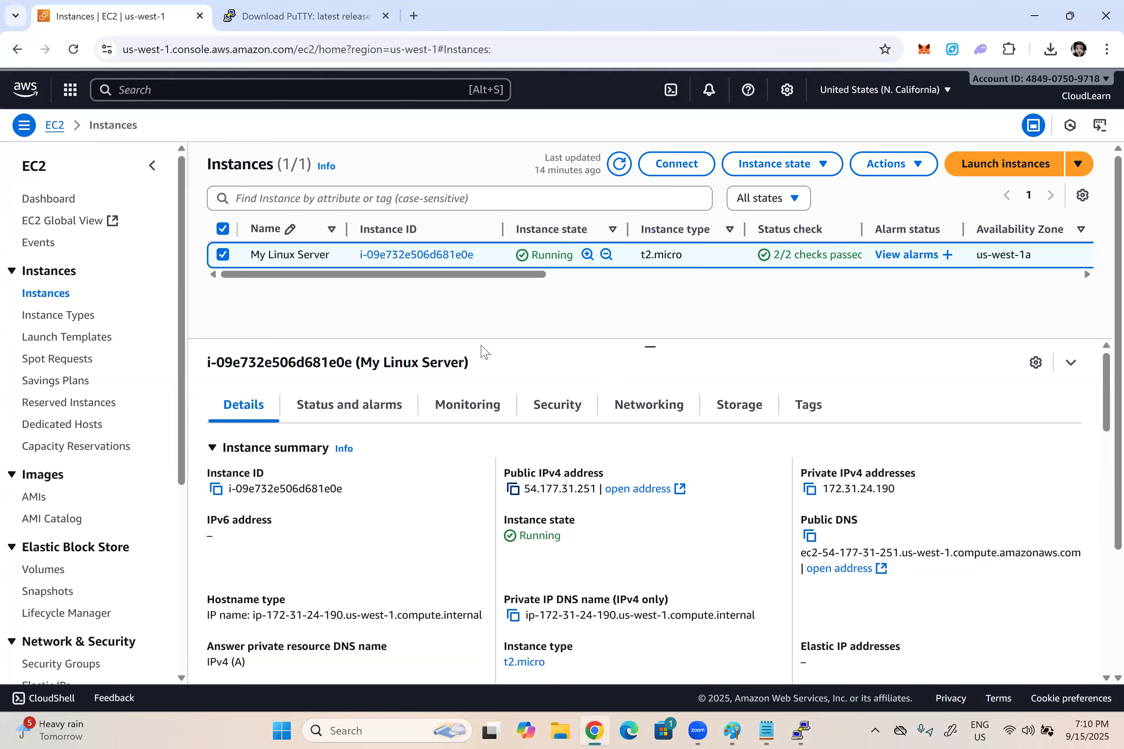
Step: Open a blank tab and detach it into its own maximized browser window
key(ctrl+t)
key(ctrl+v)
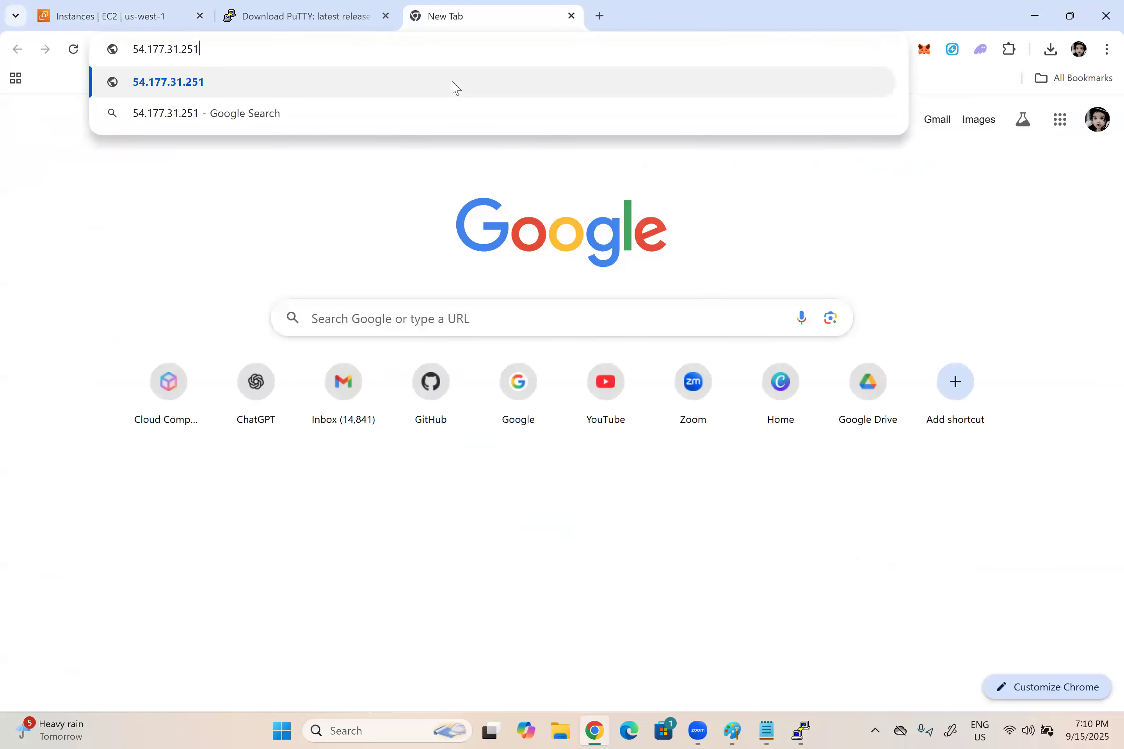
drag(430, 22, 456, 271)
click(889, 270)
key(ctrl+t)
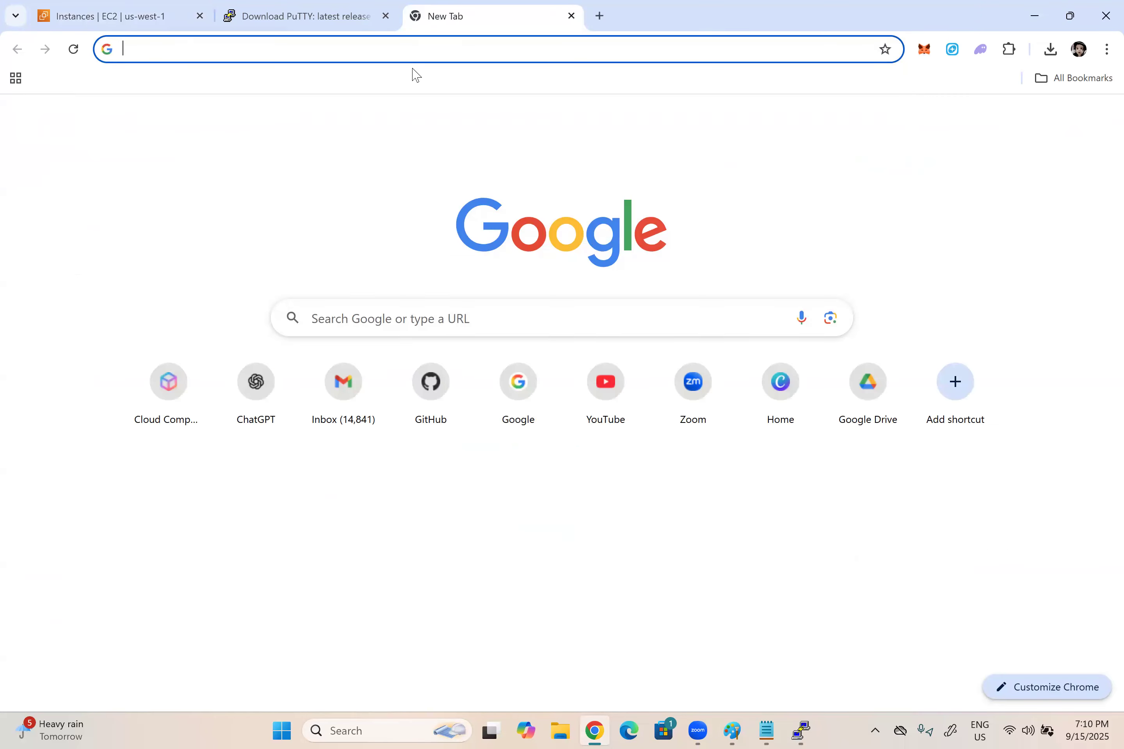
drag(449, 16, 437, 195)
key(super+Up)
Step: Browse to the copied public address 54.177.31.251 in the blank tab
click(359, 48)
key(ctrl+v)
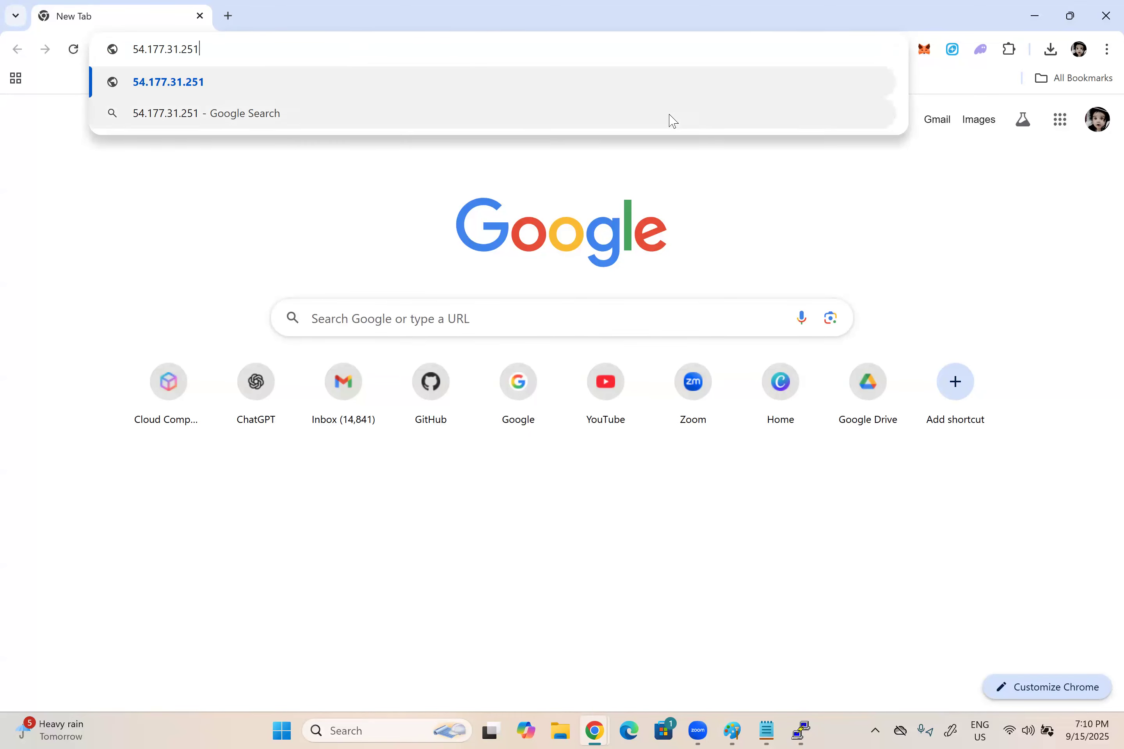
key(Return)
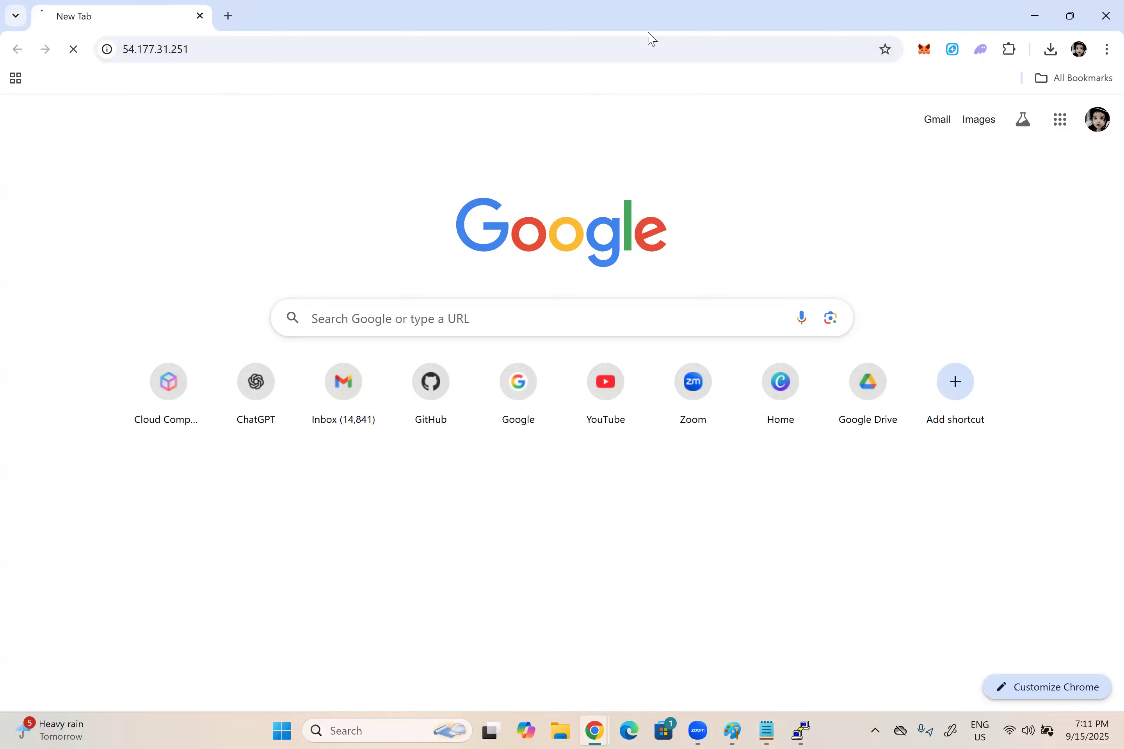
Step: Switch to Paint, write over the orange client box's label in green and draw a green arrow from that box to the SG box
click(732, 731)
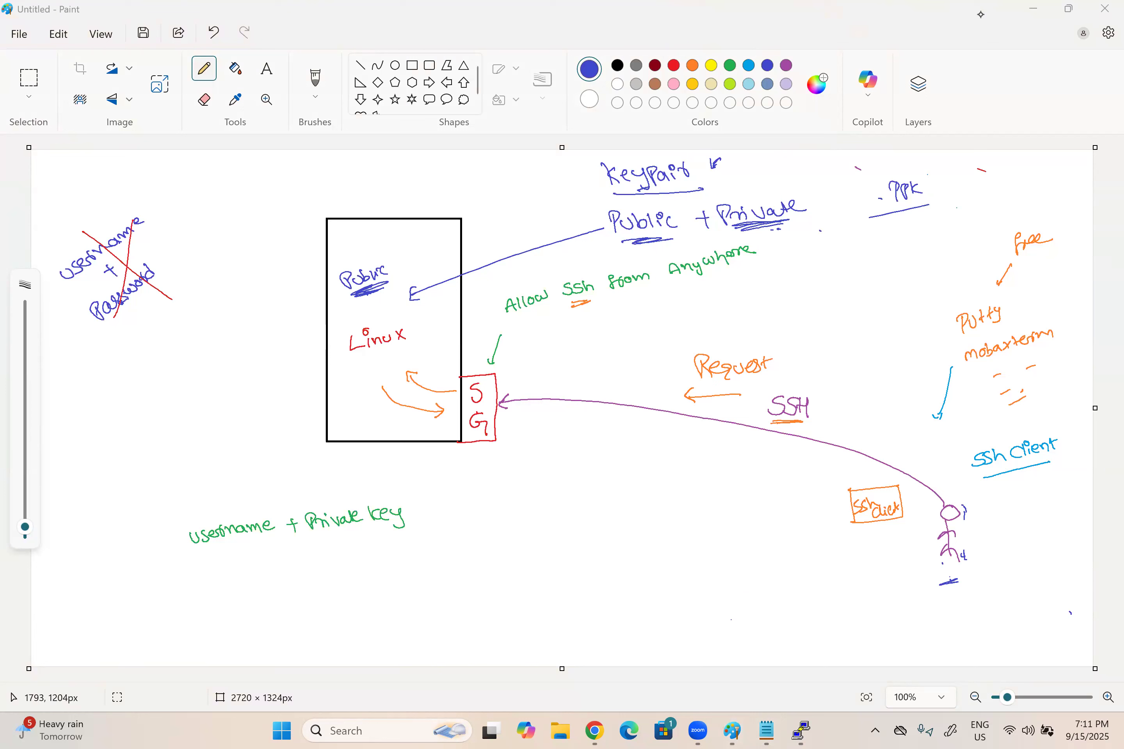
click(729, 65)
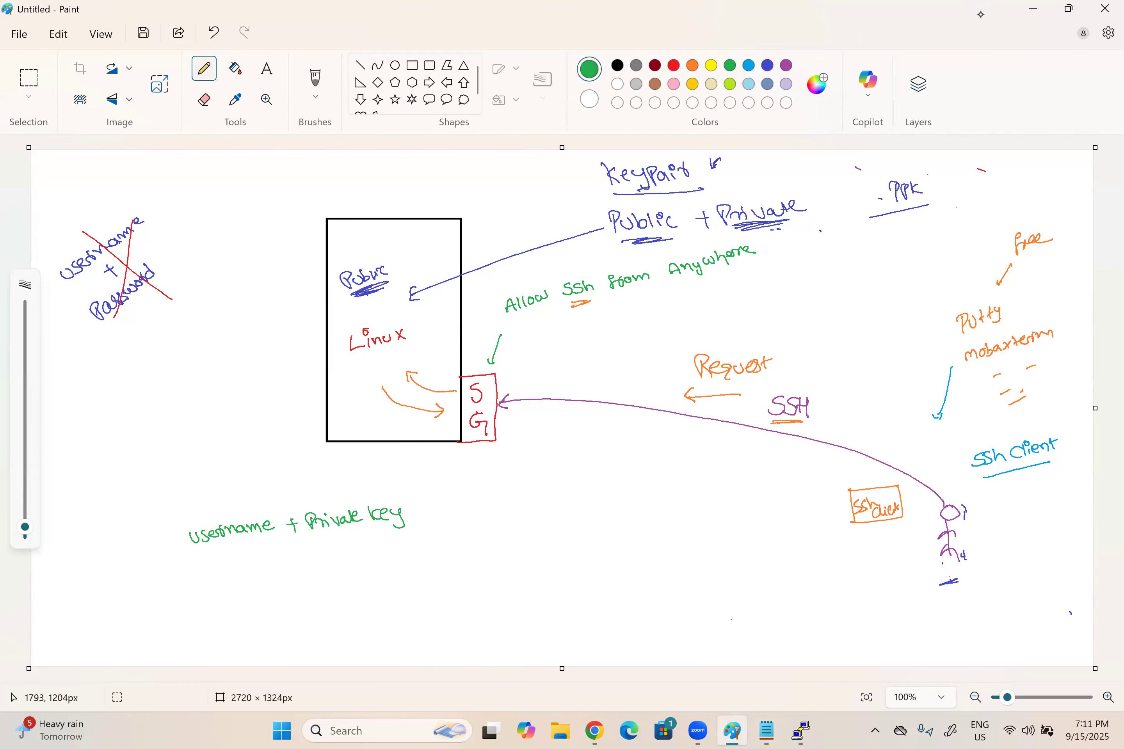
mouse_move(877, 531)
mouse_down()
mouse_move(890, 524)
mouse_move(861, 500)
mouse_move(866, 513)
mouse_move(875, 504)
mouse_move(500, 433)
mouse_up()
drag(508, 428, 506, 439)
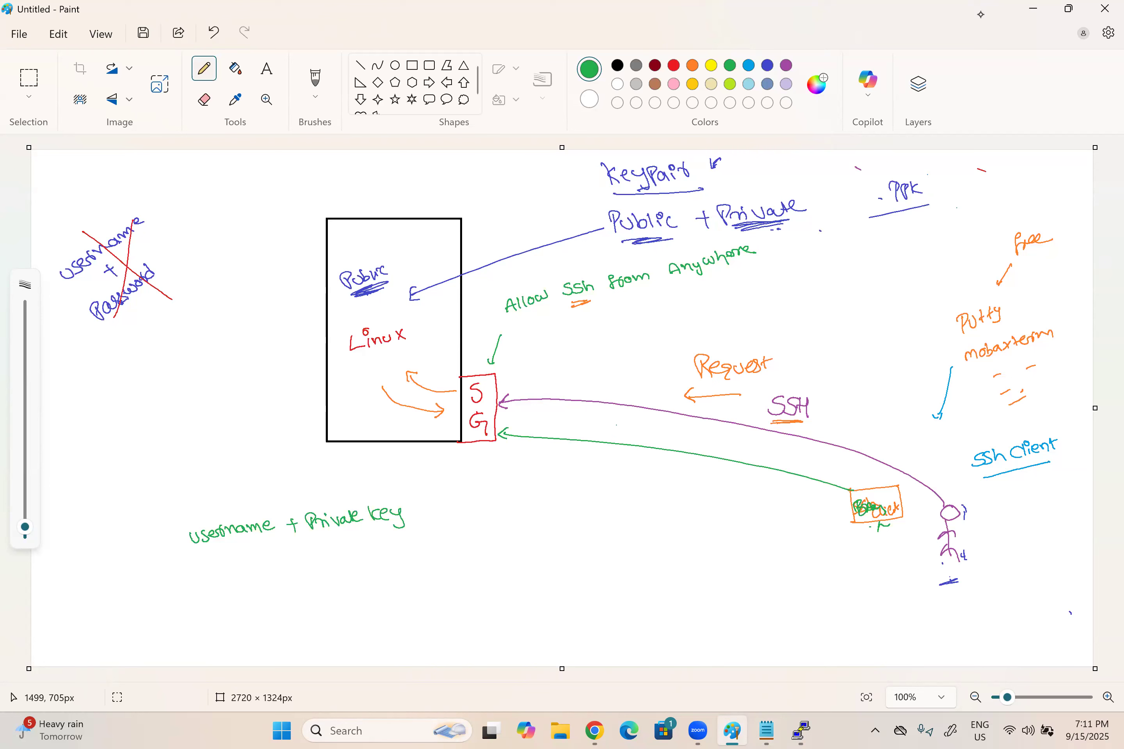
Step: Write "Public IP" in green above the new arrow, near the SG box
drag(611, 433, 616, 424)
drag(622, 421, 631, 430)
mouse_move(641, 419)
mouse_down()
mouse_move(640, 431)
mouse_move(658, 432)
mouse_up()
drag(661, 421, 670, 435)
drag(670, 422, 668, 428)
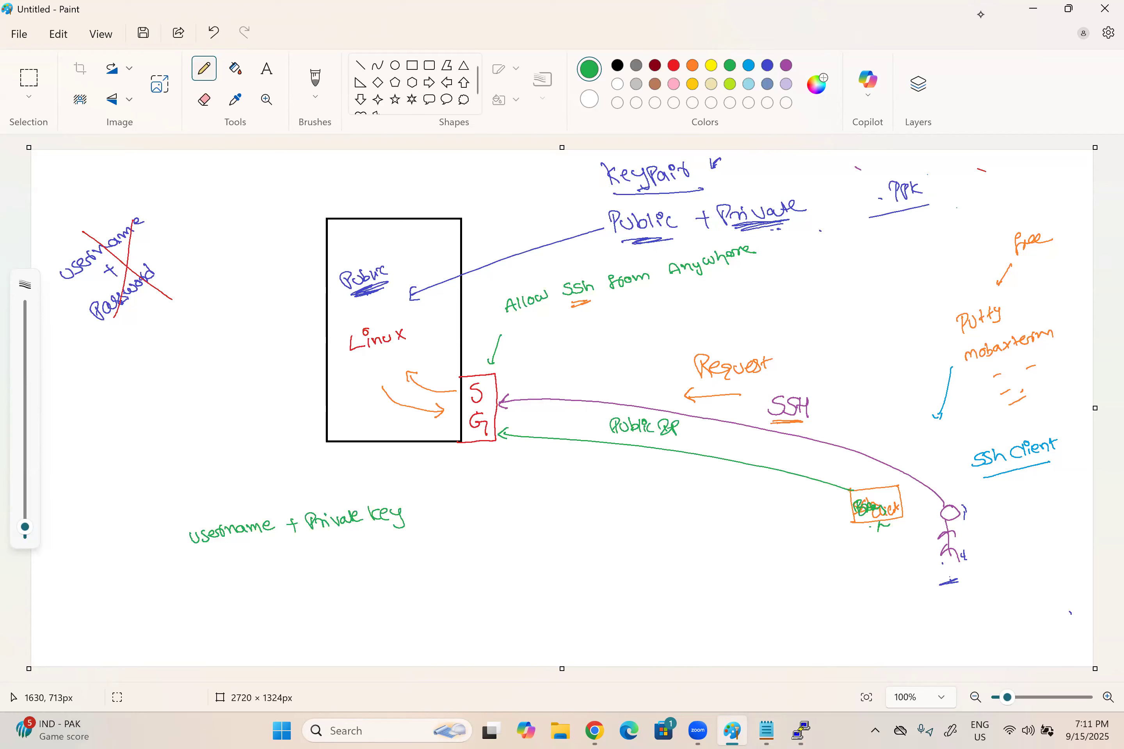
Step: Write "http - 80" in green along the same arrow and underline the port number
drag(739, 450, 751, 450)
drag(747, 444, 763, 451)
drag(763, 440, 765, 443)
mouse_move(774, 453)
mouse_down()
mouse_move(786, 458)
mouse_move(788, 441)
mouse_move(843, 495)
mouse_up()
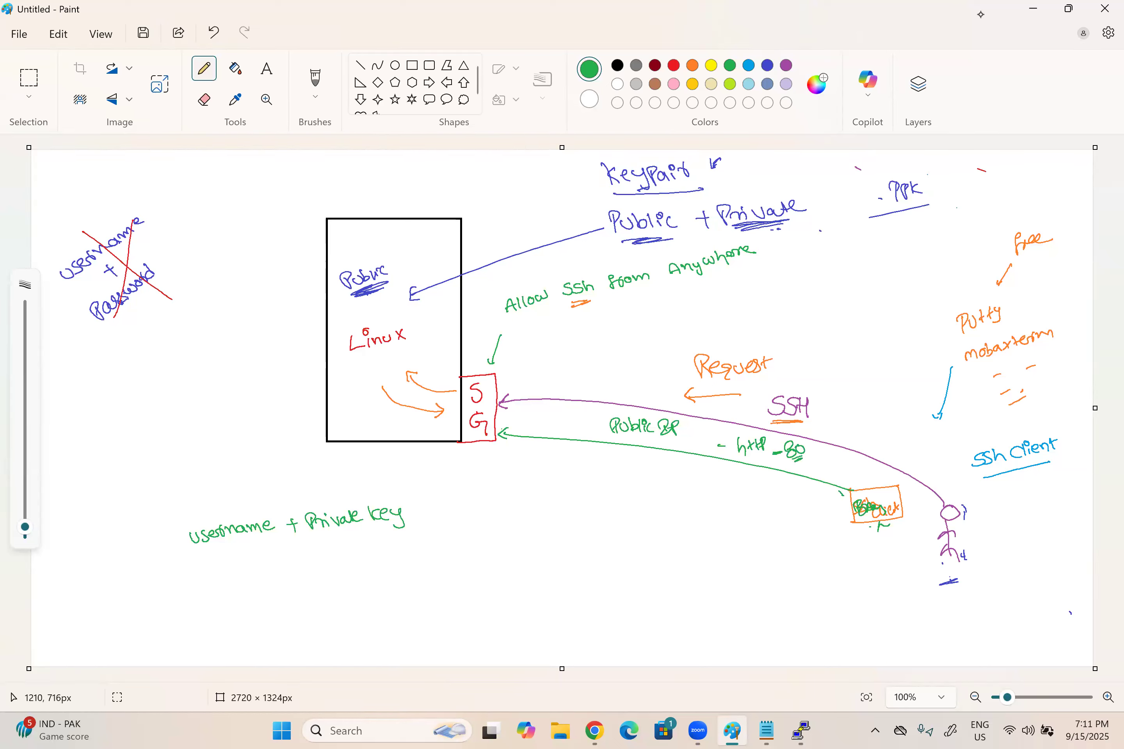
Step: Circle "SSh" in the allow rule and "http - 80" in green, and draw a crossed-out mark below the http circle
click(503, 393)
drag(504, 427, 505, 439)
click(516, 464)
mouse_move(571, 304)
mouse_down()
mouse_move(592, 298)
mouse_move(587, 306)
mouse_move(596, 284)
mouse_up()
mouse_move(749, 425)
mouse_down()
mouse_move(796, 433)
mouse_move(754, 422)
mouse_up()
click(709, 532)
mouse_move(708, 532)
mouse_down()
mouse_move(735, 494)
mouse_move(694, 542)
mouse_up()
mouse_move(687, 522)
mouse_down()
mouse_move(720, 506)
mouse_move(799, 560)
mouse_up()
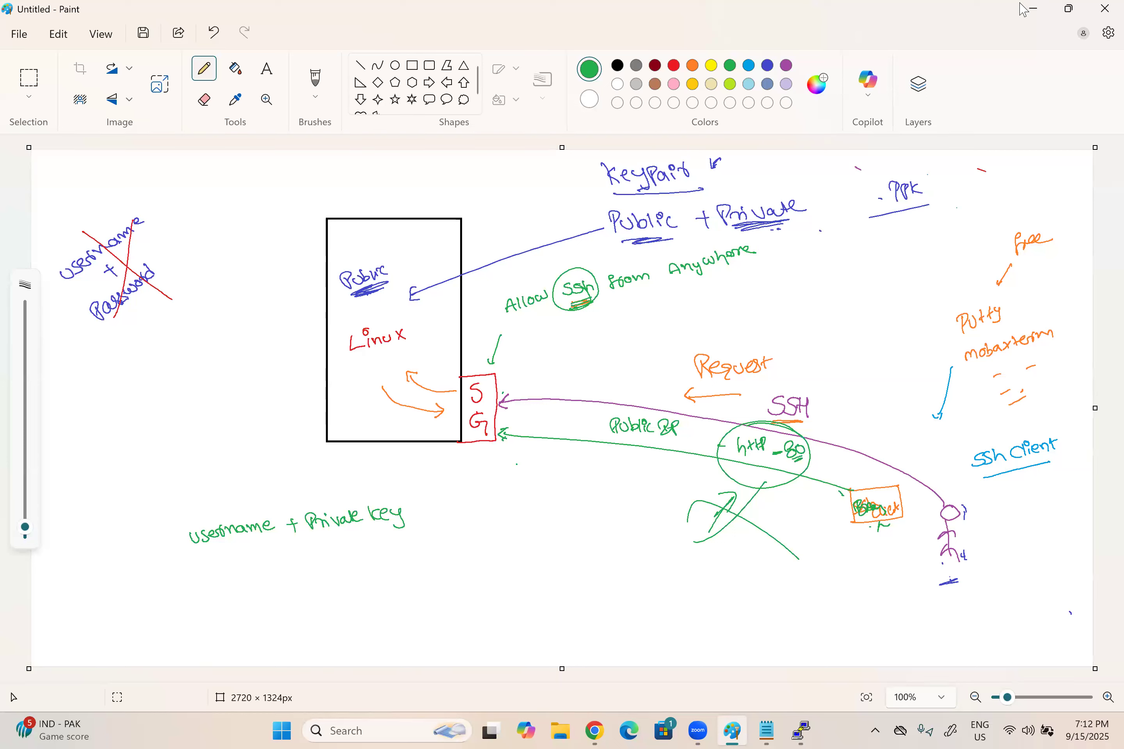
Step: Switch to the PuTTY session, clear the terminal, restore the window to a smaller size and end the session with exit
click(1032, 6)
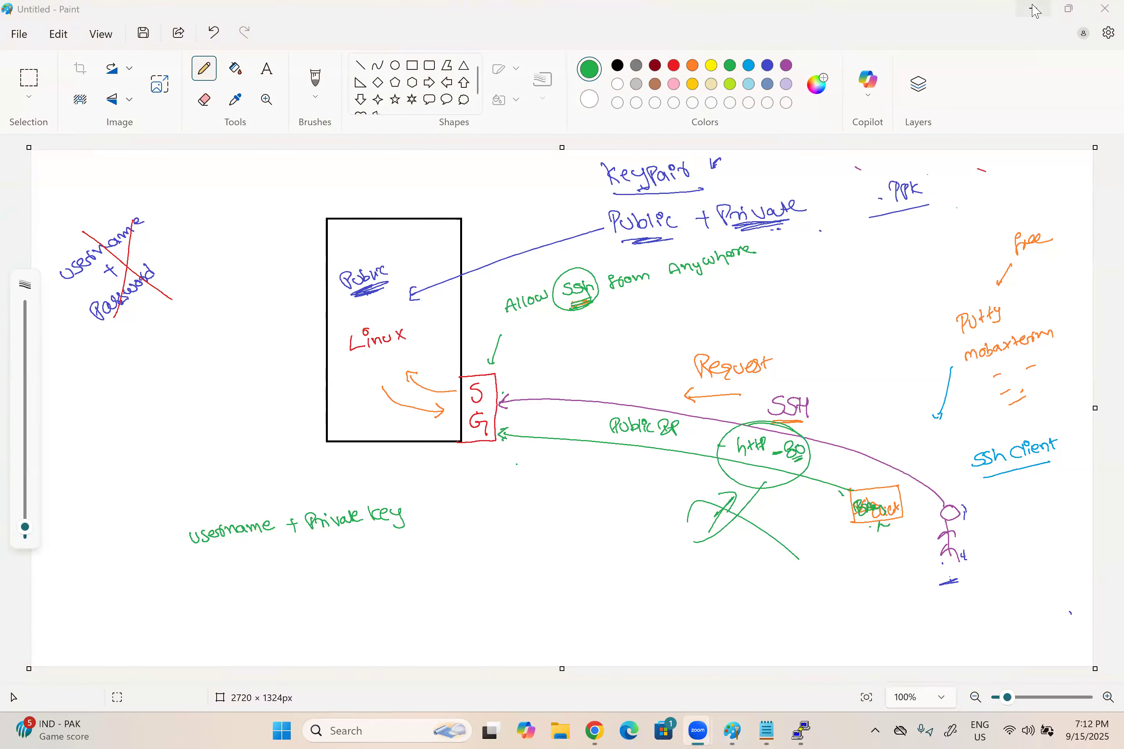
click(803, 722)
key(ctrl+l)
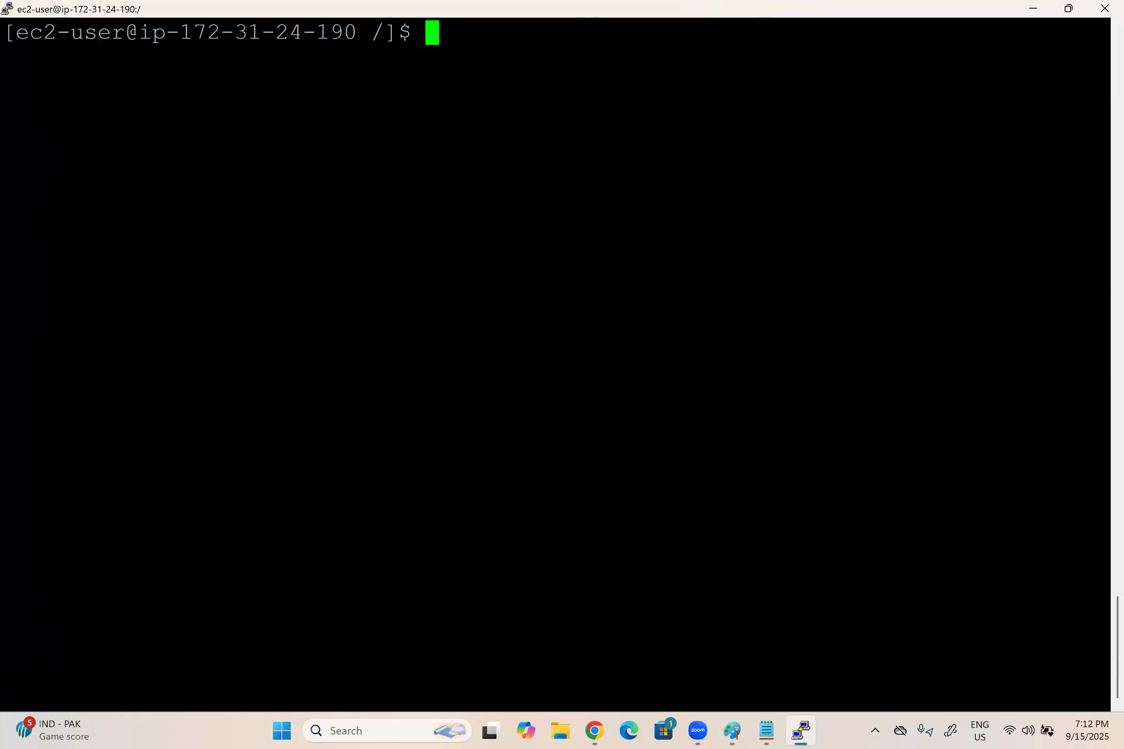
click(1068, 8)
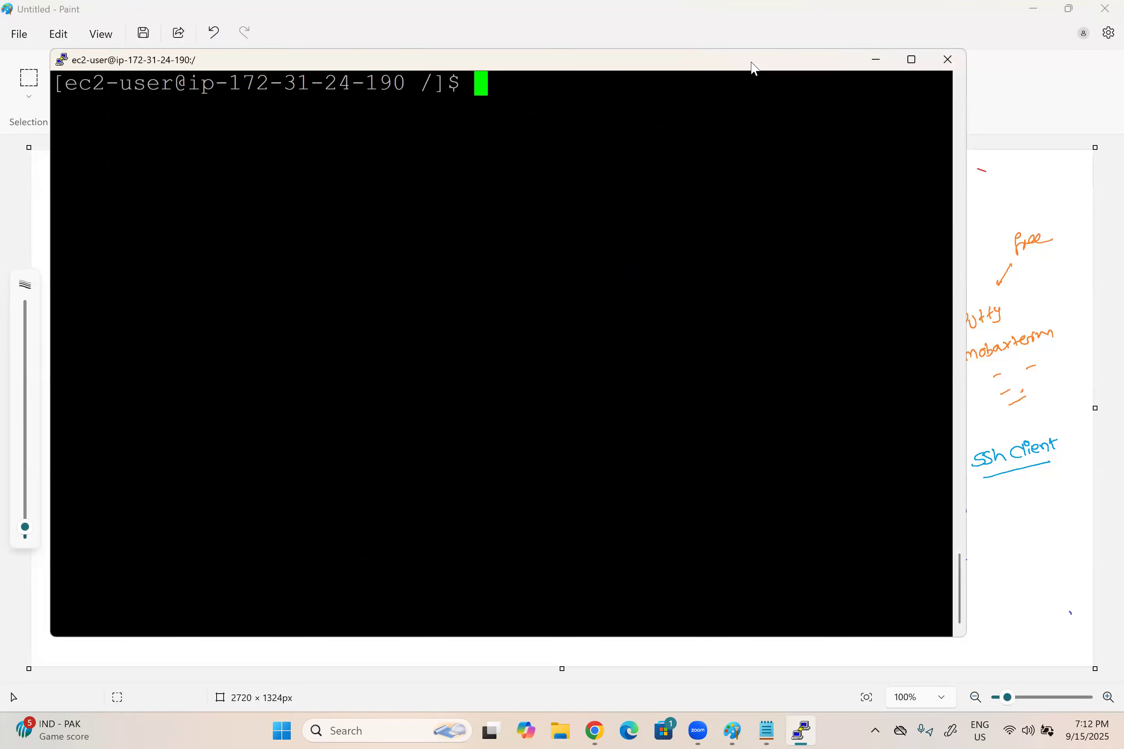
drag(667, 63, 751, 62)
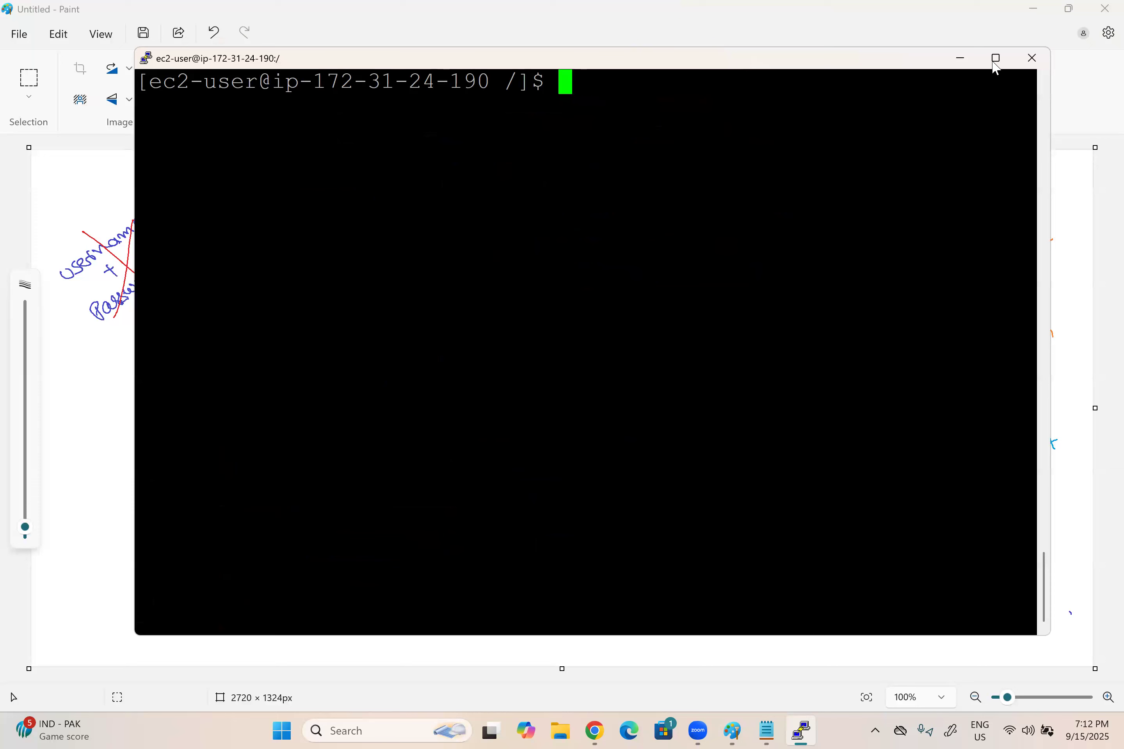
text(exit)
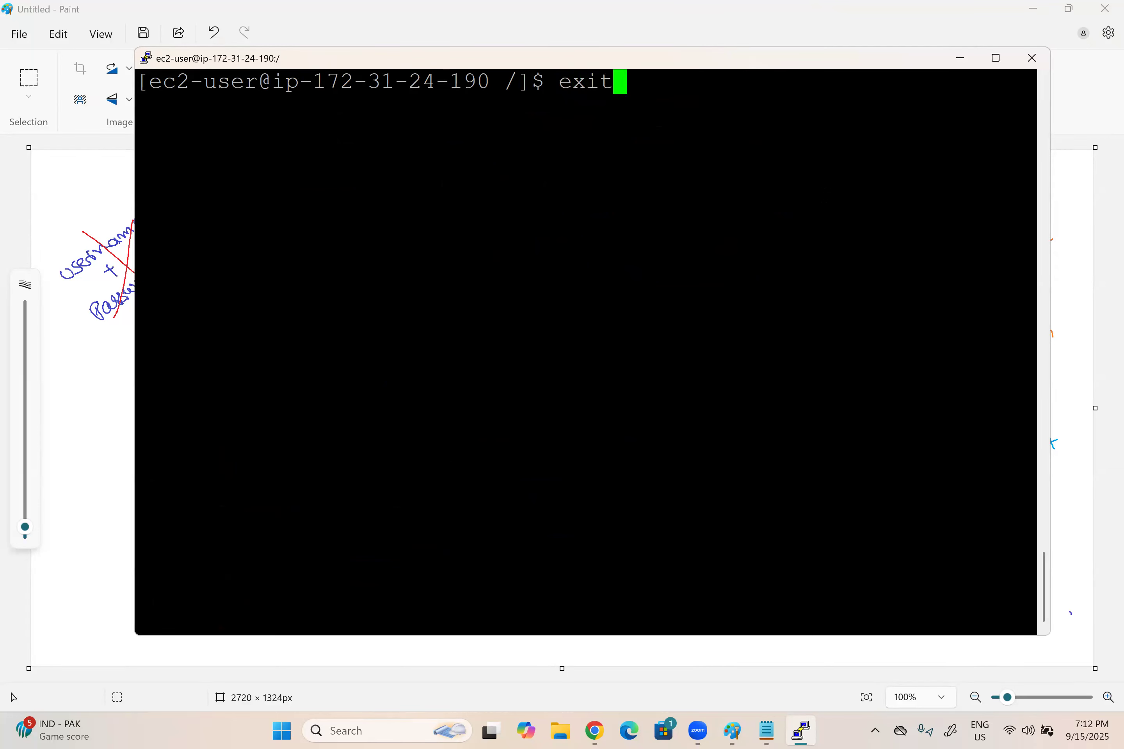
key(Return)
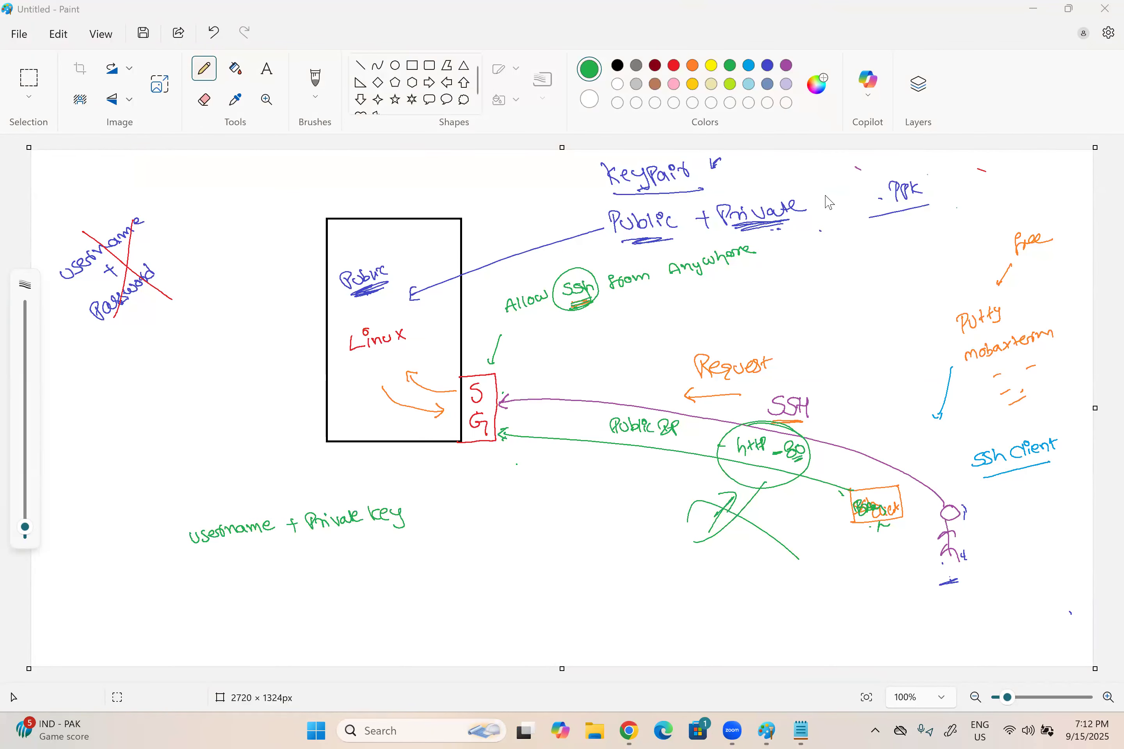
Step: Switch to Chrome and bring up the window with the EC2 Instances page
click(633, 732)
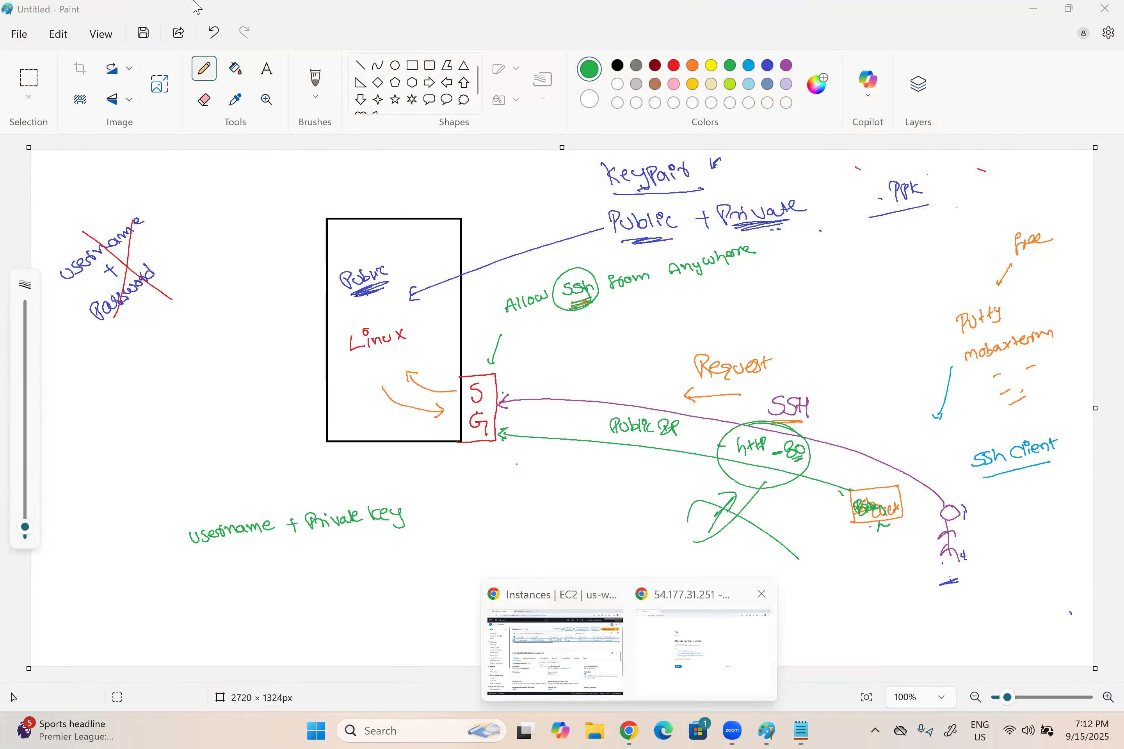
click(196, 16)
click(626, 731)
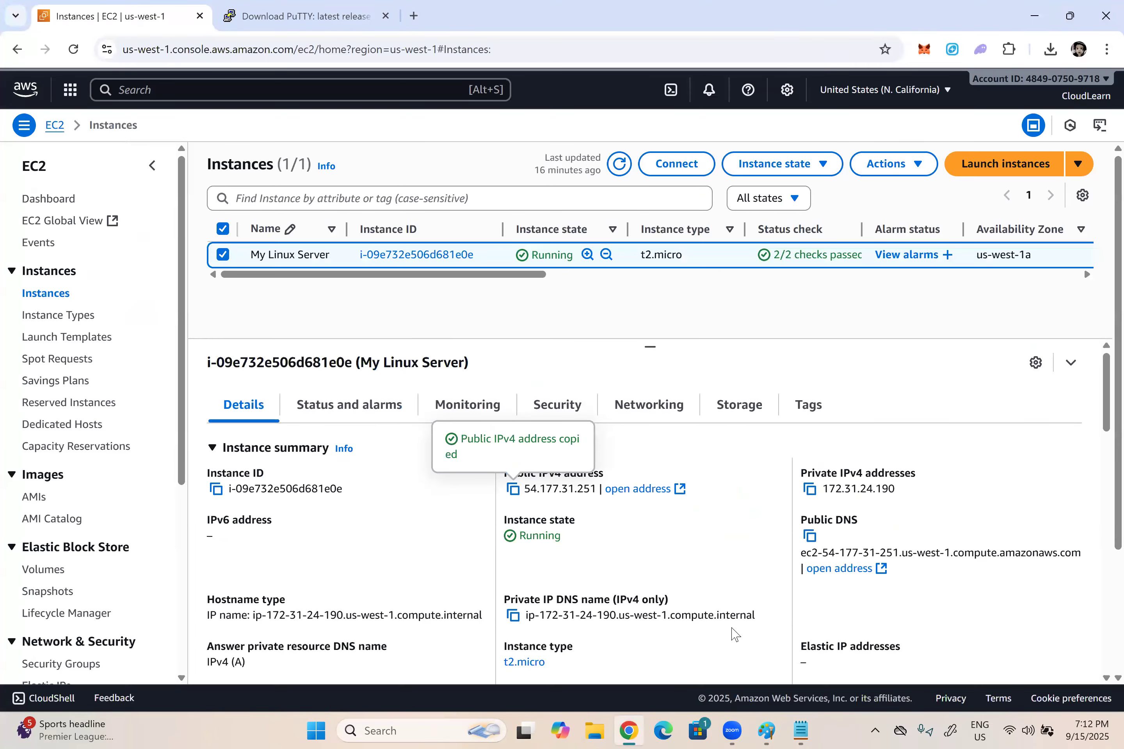
Step: Switch to Notepad and add the note "6. Login to the Linux EC2 instance using instance connect feature." below the cd line
click(803, 731)
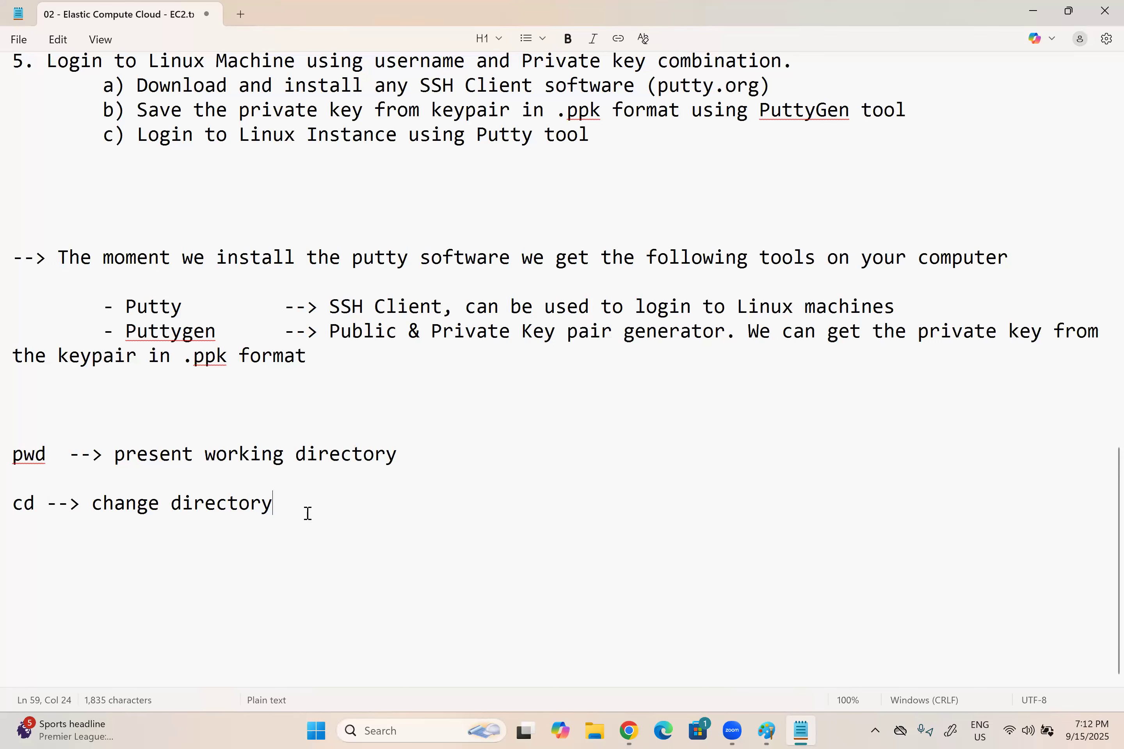
key(Return)
key(Return)
key(Return)
text(6. Login to )
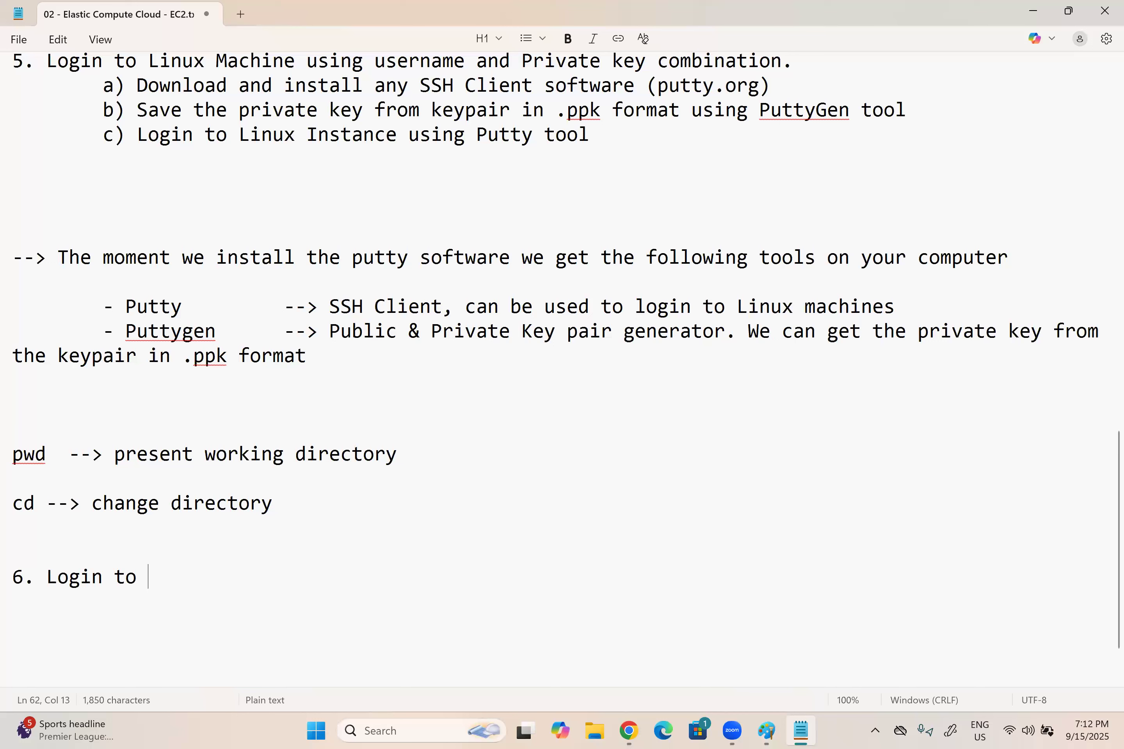
text(the Linux EC2 insta)
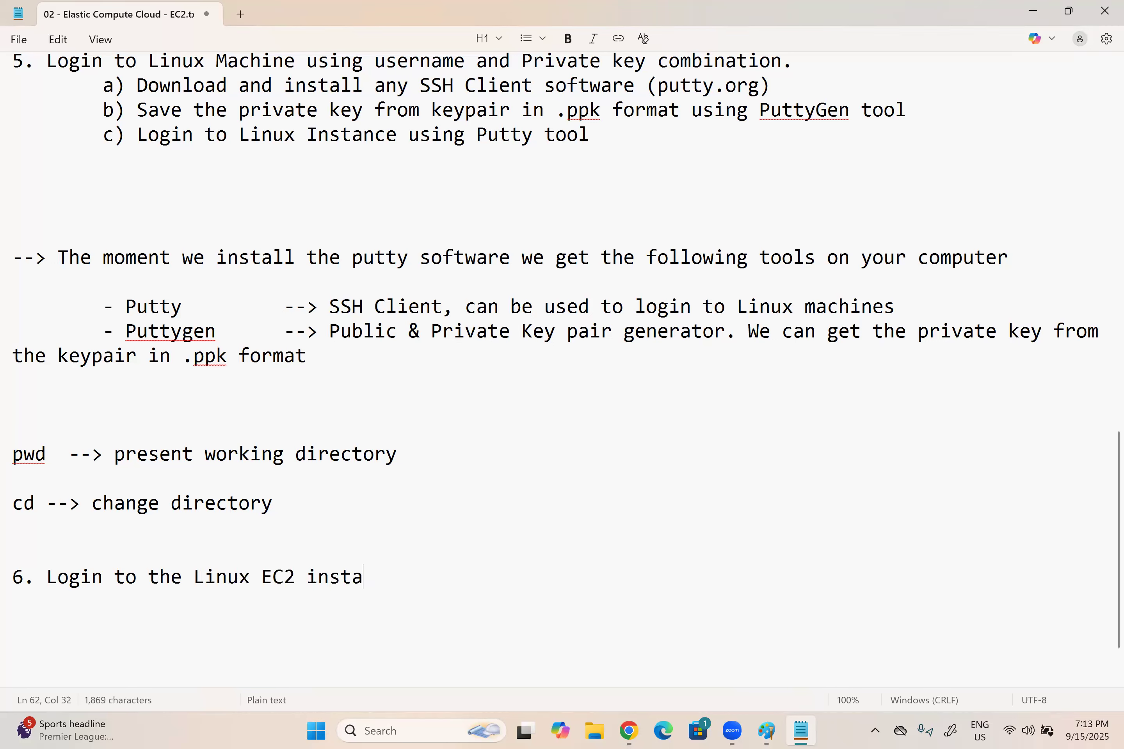
text(nce using )
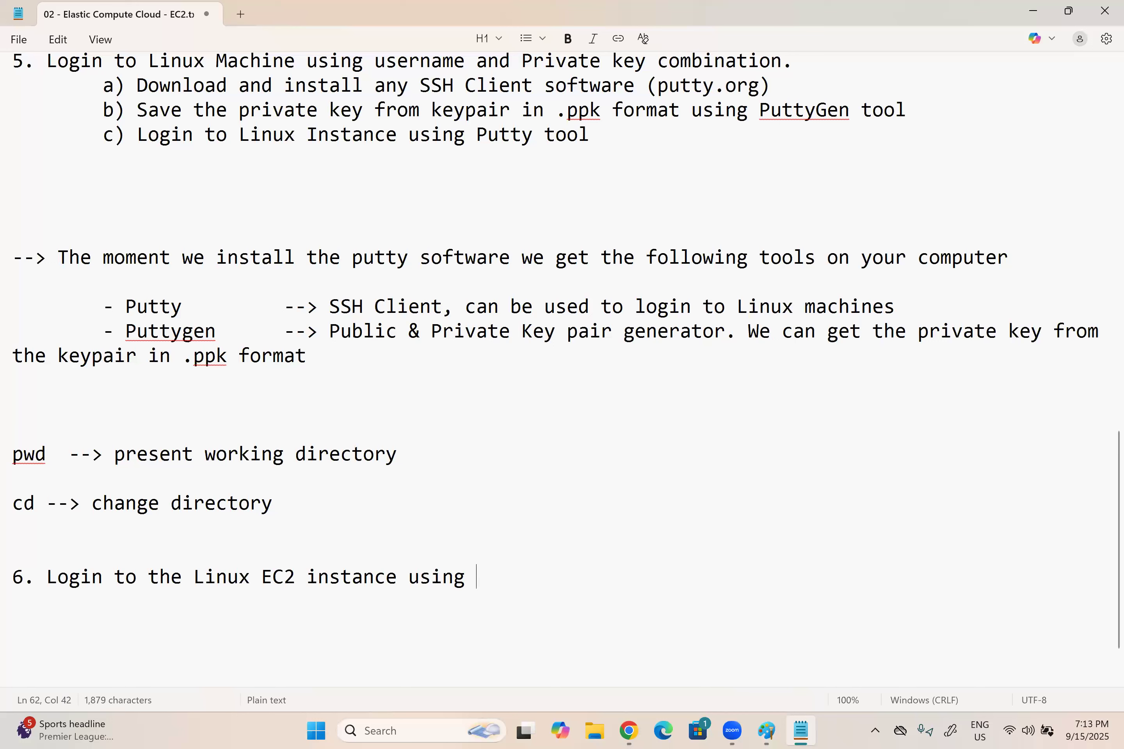
text(instance )
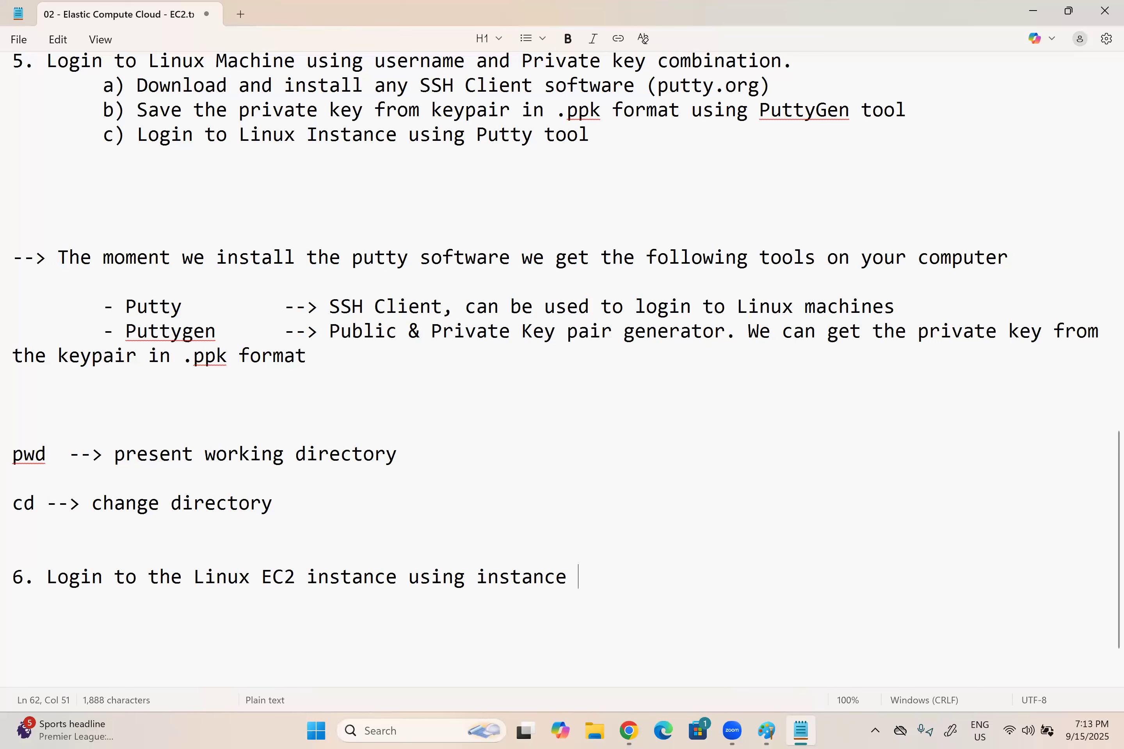
text(conn)
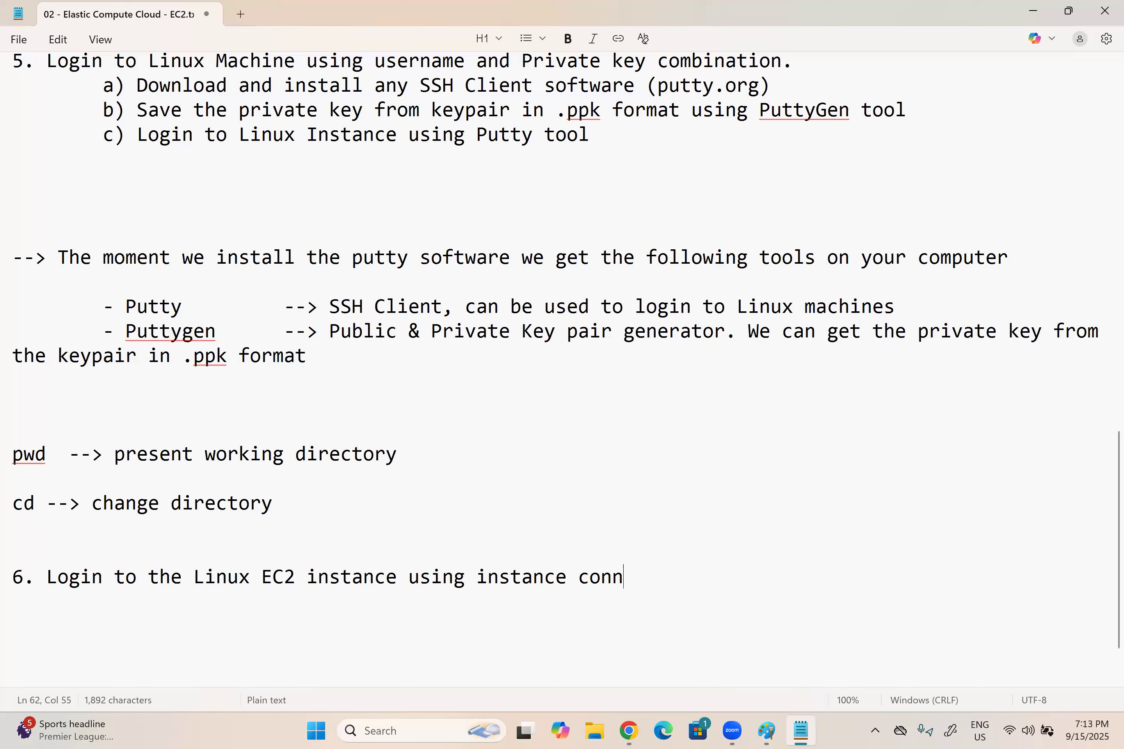
text(ect feature.)
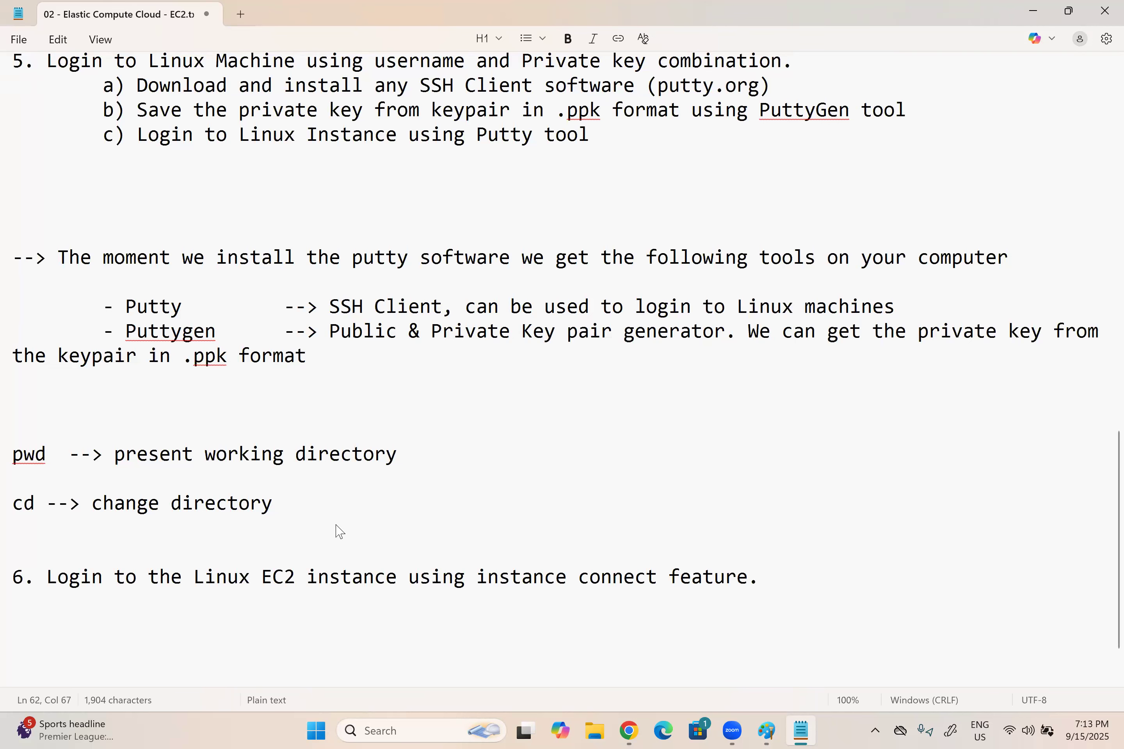
Step: Switch to Chrome, connect to My Linux Server through EC2 Instance Connect over its public IP as ec2-user, and close the terminal session
key(alt+Tab)
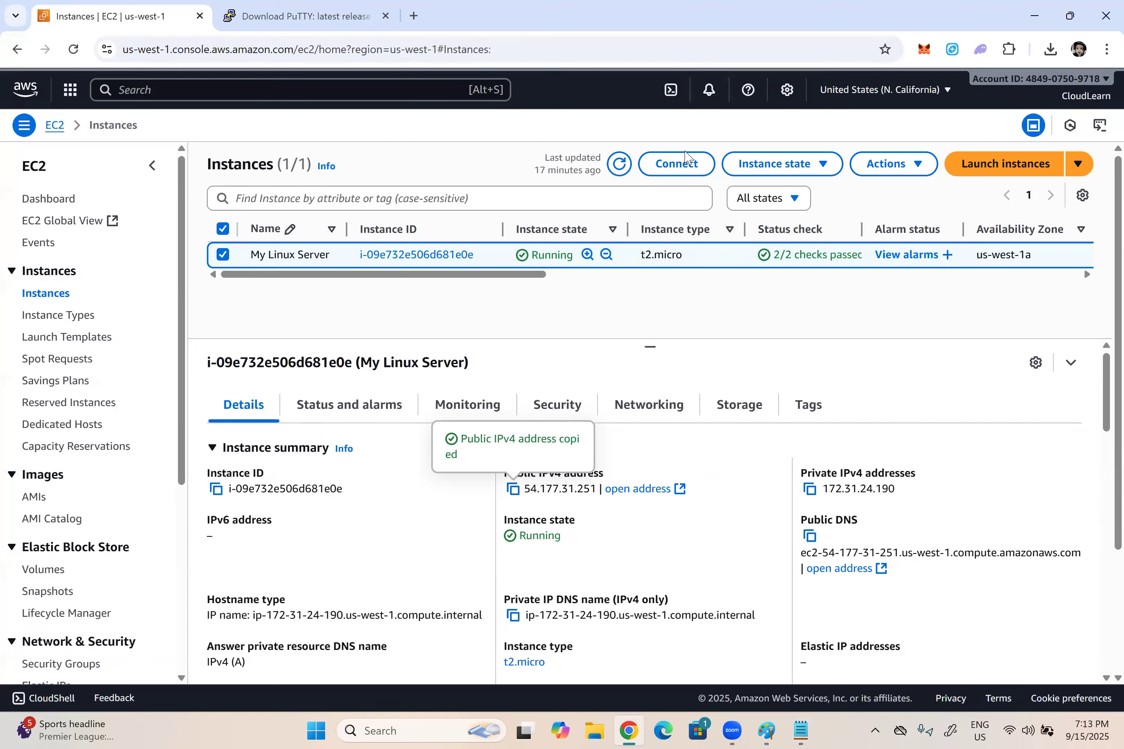
click(682, 167)
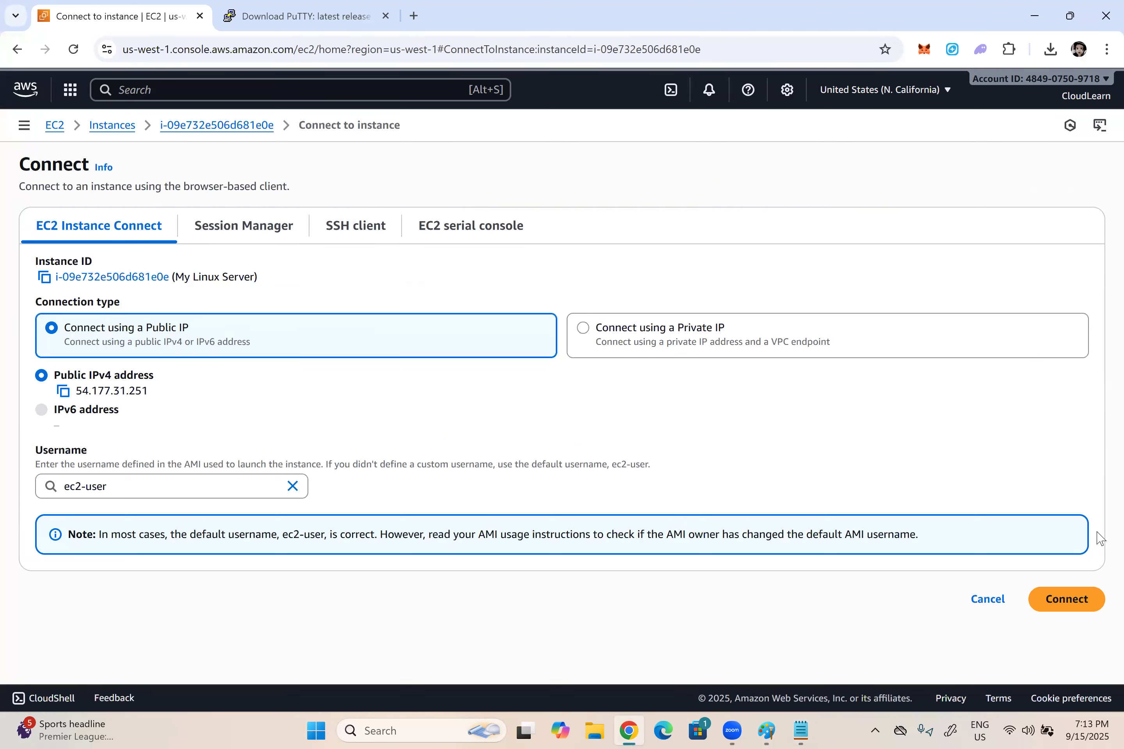
click(1069, 601)
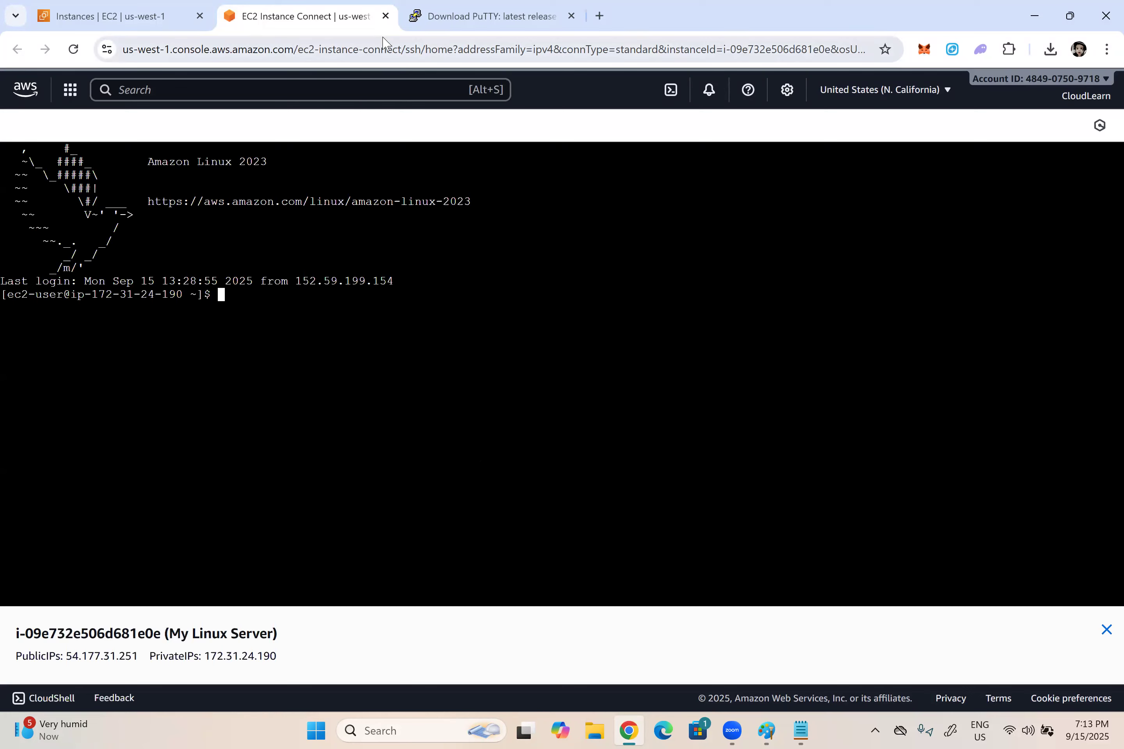
click(385, 16)
Step: Reopen the connection options for My Linux Server and examine the Session Manager, SSH client and EC2 Instance Connect methods
click(677, 164)
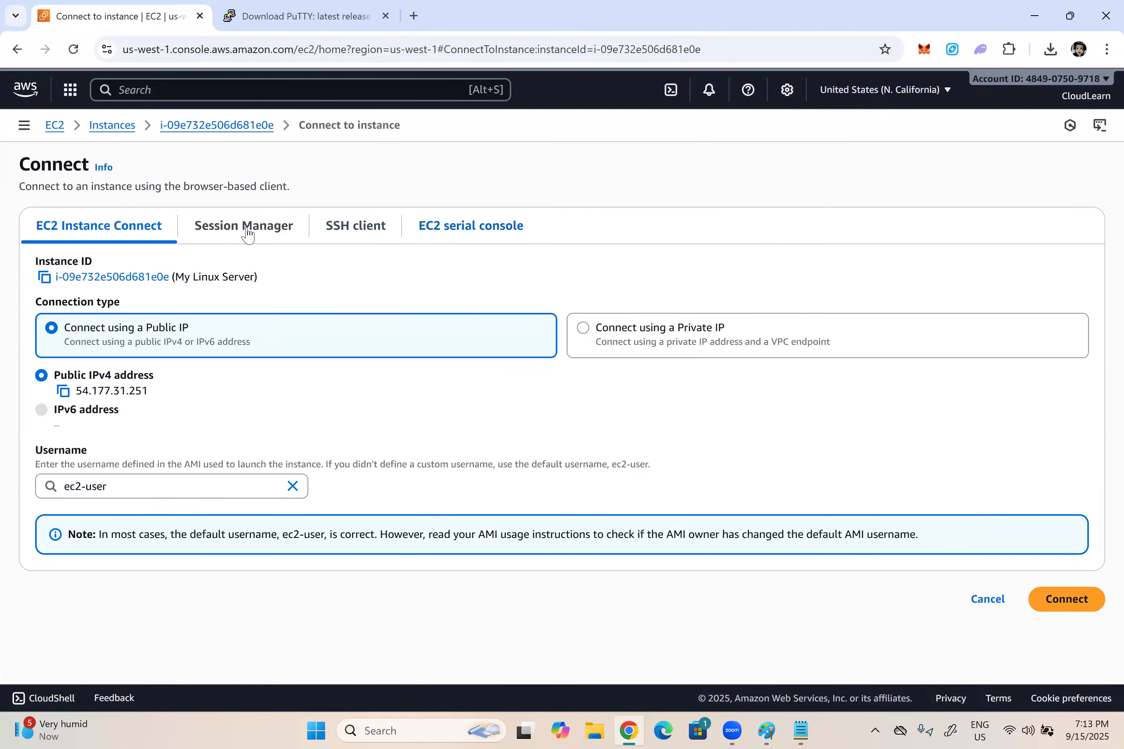
click(266, 227)
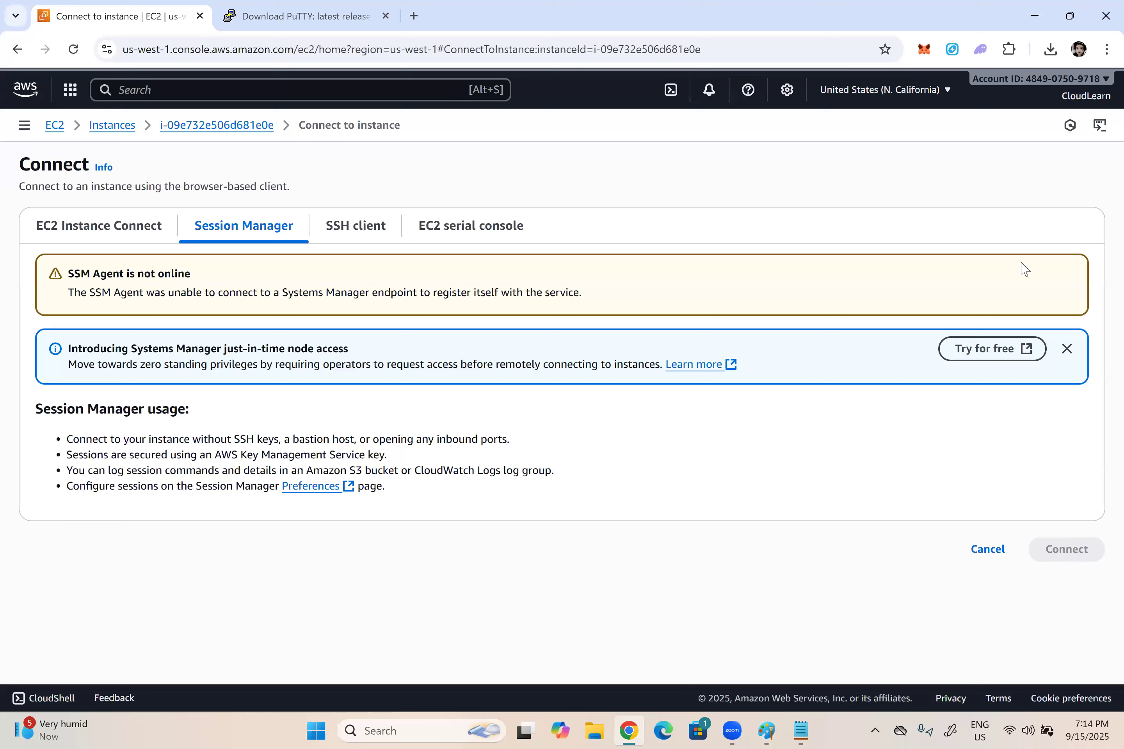
drag(89, 291, 142, 290)
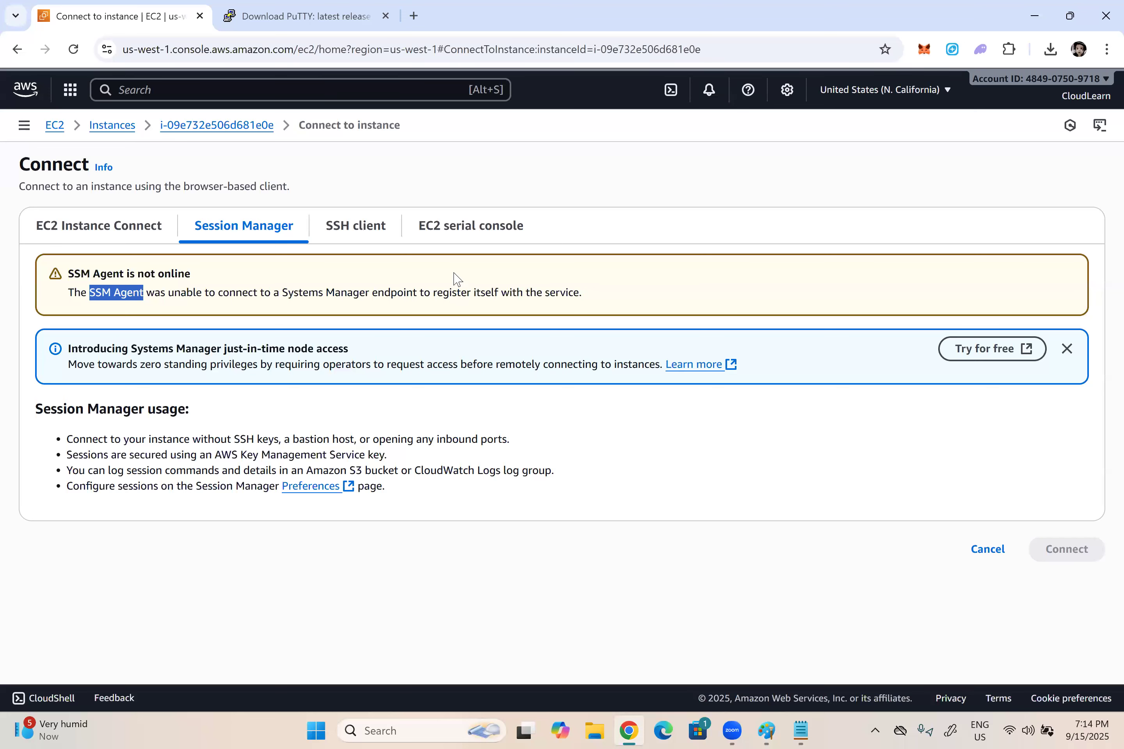
click(369, 230)
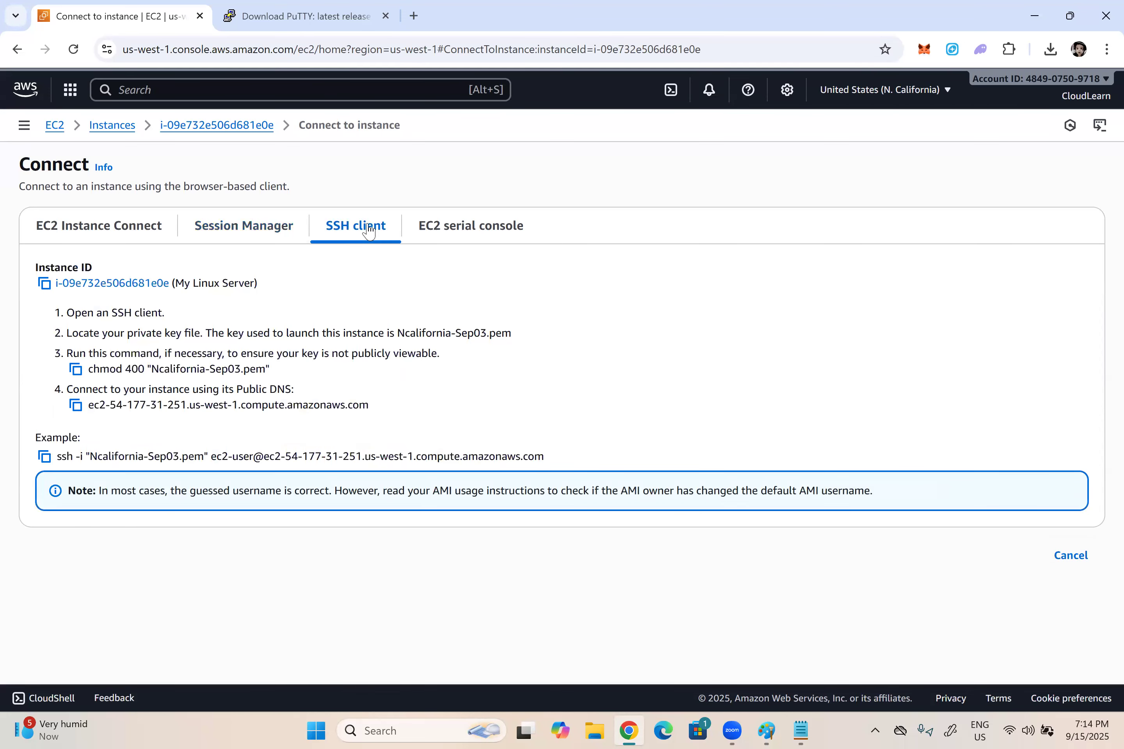
click(112, 228)
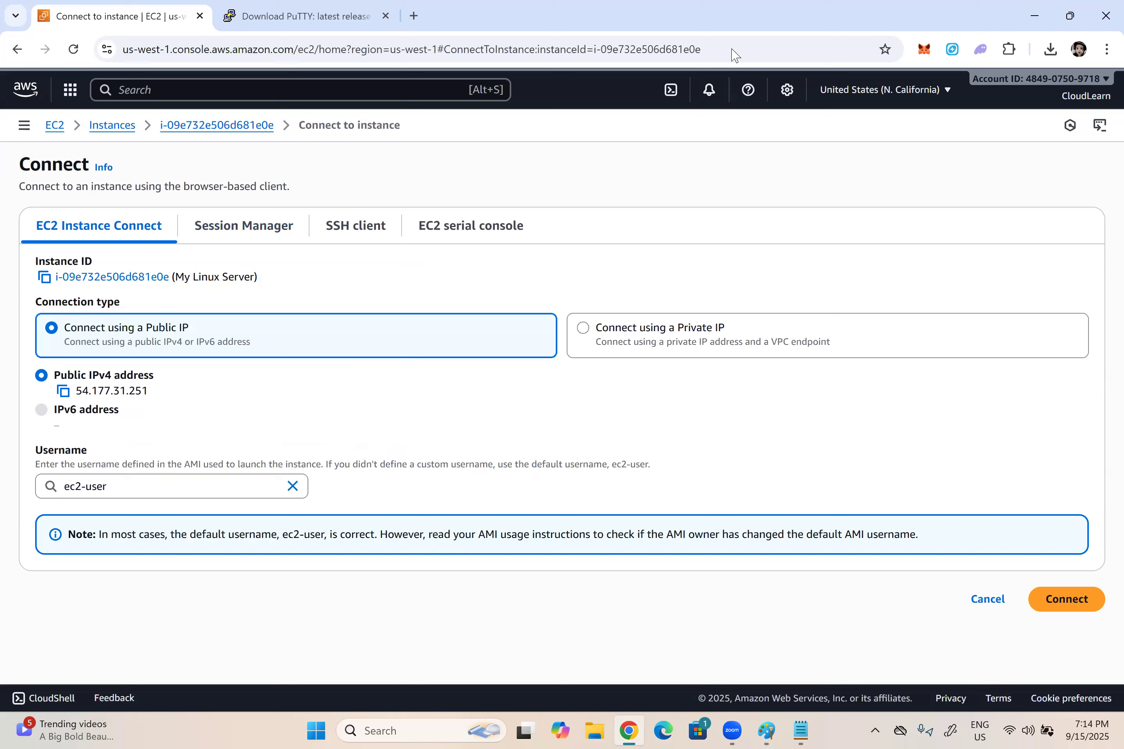
click(644, 28)
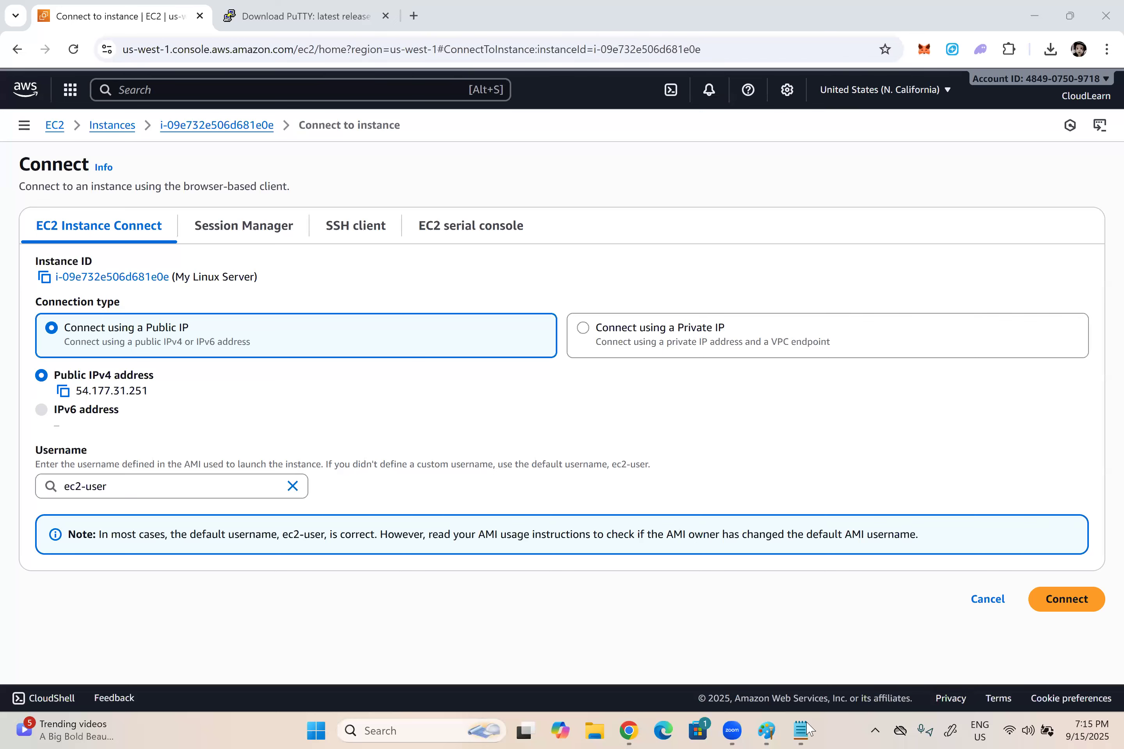
Step: Switch to Notepad and start a new note below item 6 with "--> Auto-Assign Public IP"
mouse_move(806, 720)
click(775, 639)
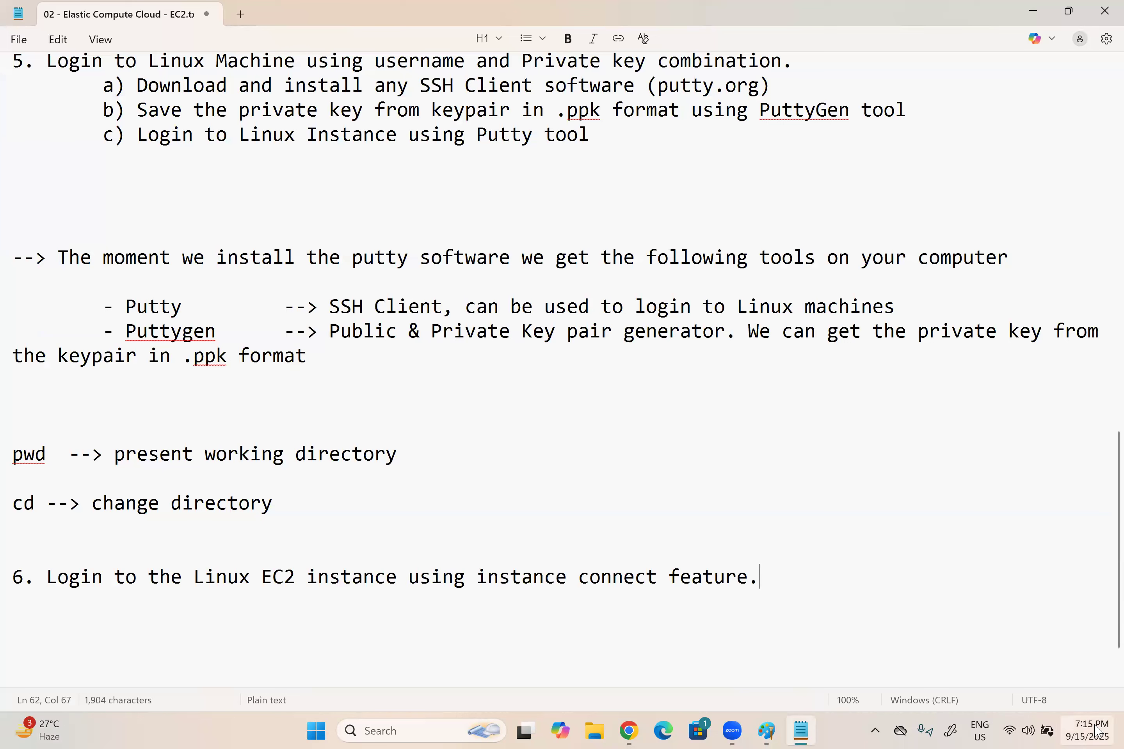
key(Return)
key(Return)
key(Return)
key(BackSpace)
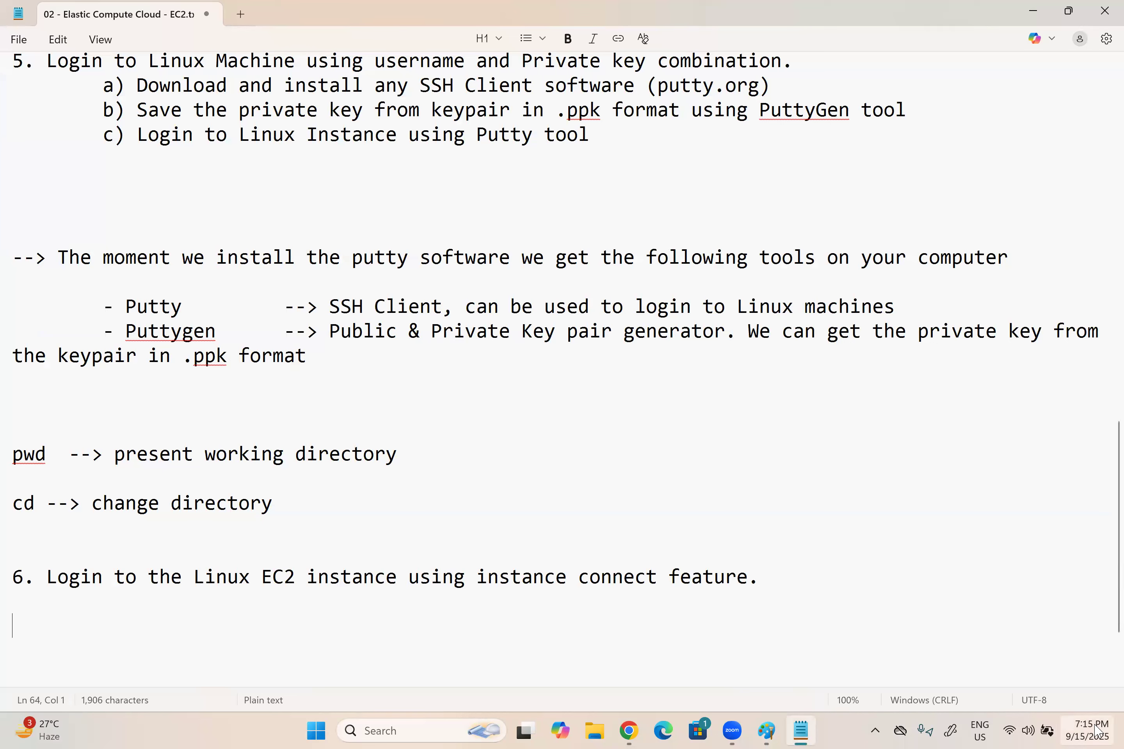
text(7)
key(BackSpace)
key(BackSpace)
key(Return)
key(Return)
text(-->)
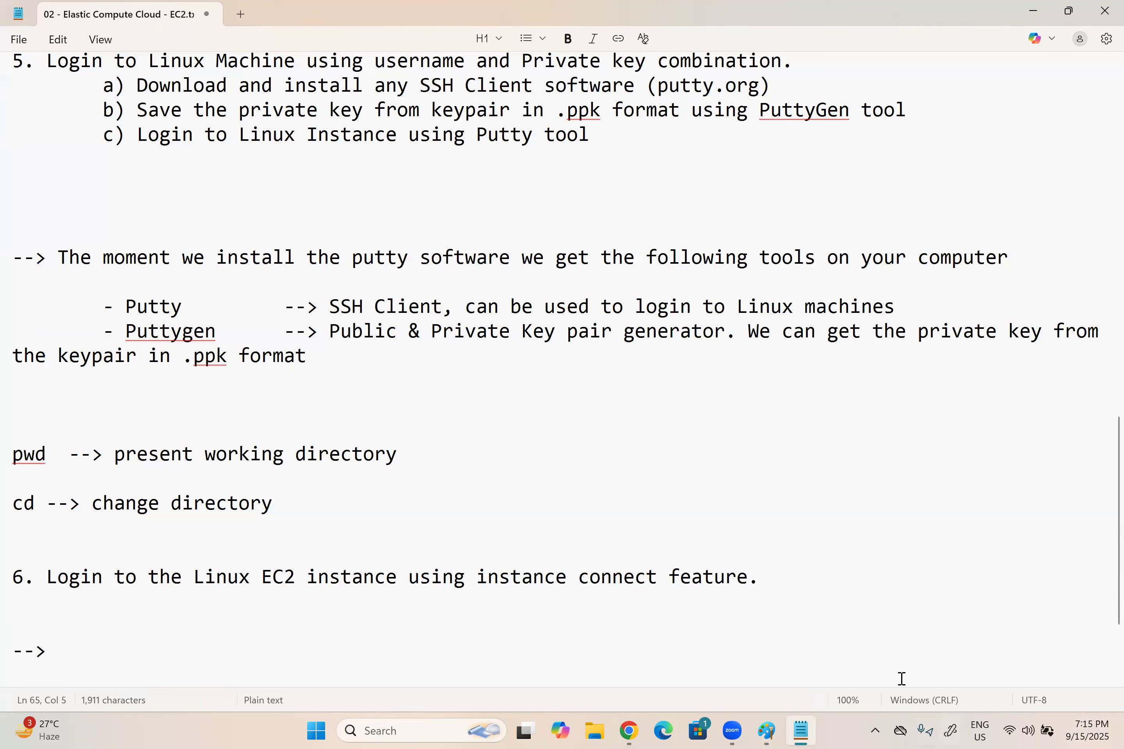
scroll(899, 676, down, 2)
text(Auto-)
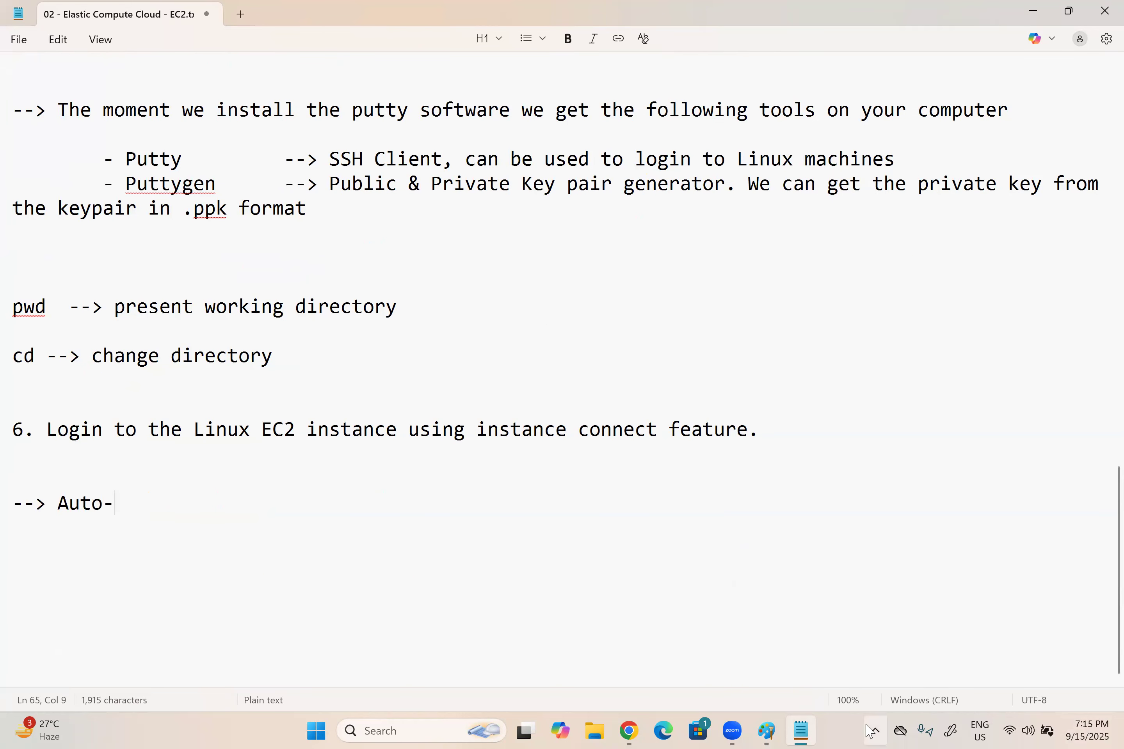
text(Assign Publ)
Step: Continue the public IP note with ", Will change when the Ec2 instance gets stopped and start"
text(P)
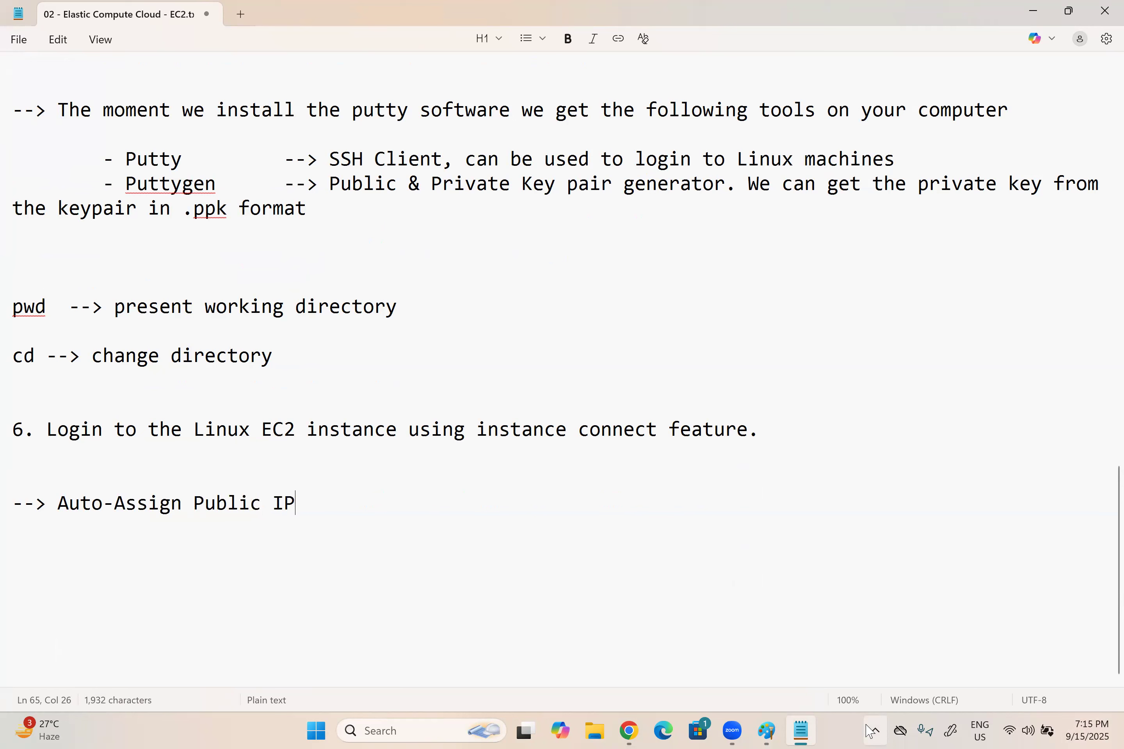
text(,)
text(Will cha ge)
key(BackSpace)
key(BackSpace)
key(BackSpace)
key(BackSpace)
key(BackSpace)
text(ange)
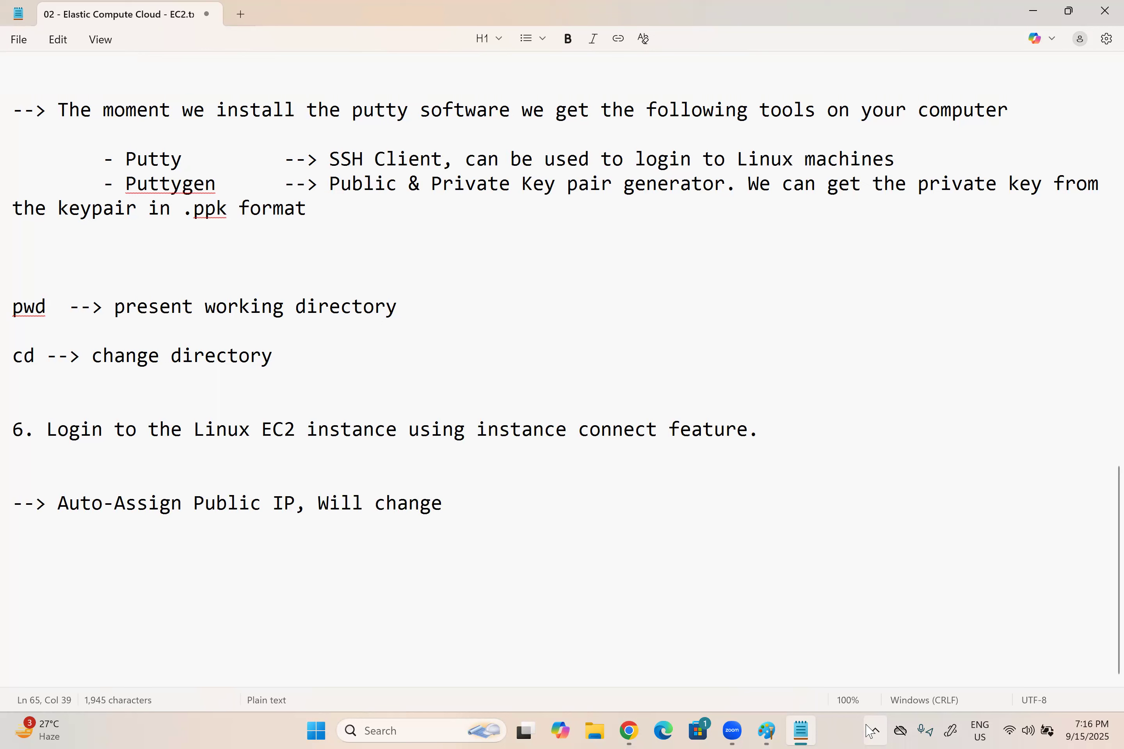
text( when the Ec2 insta)
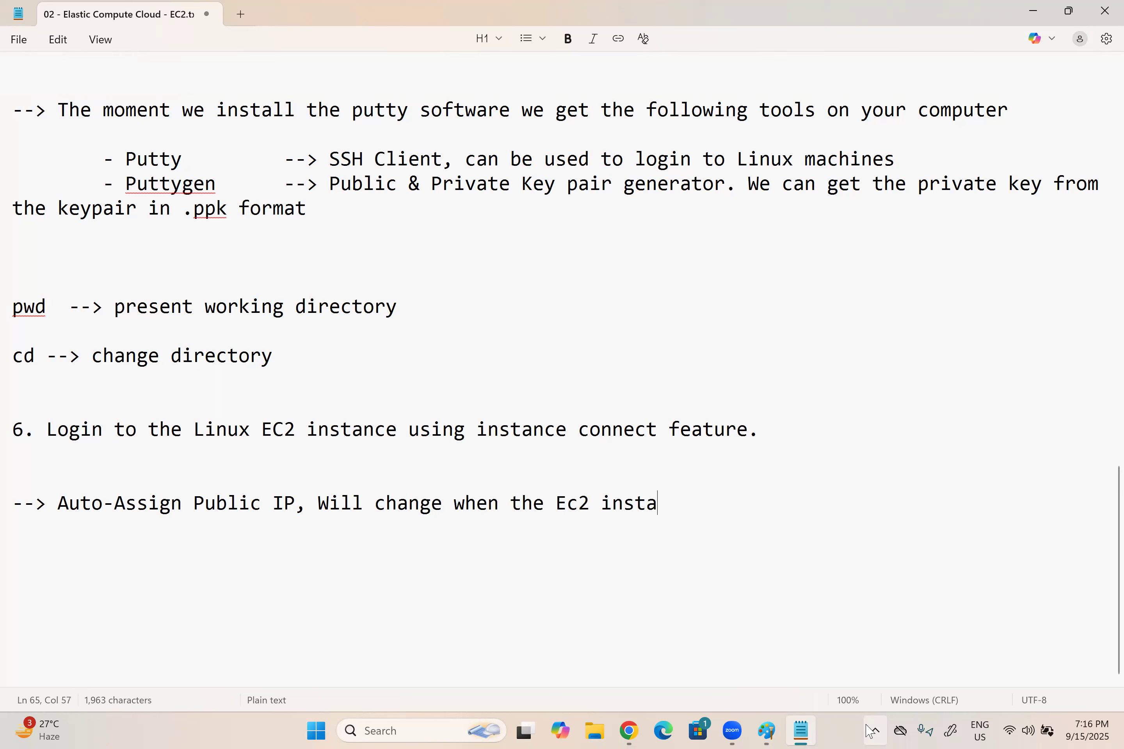
text(ce)
key(BackSpace)
key(BackSpace)
key(BackSpace)
text(nce gets sto)
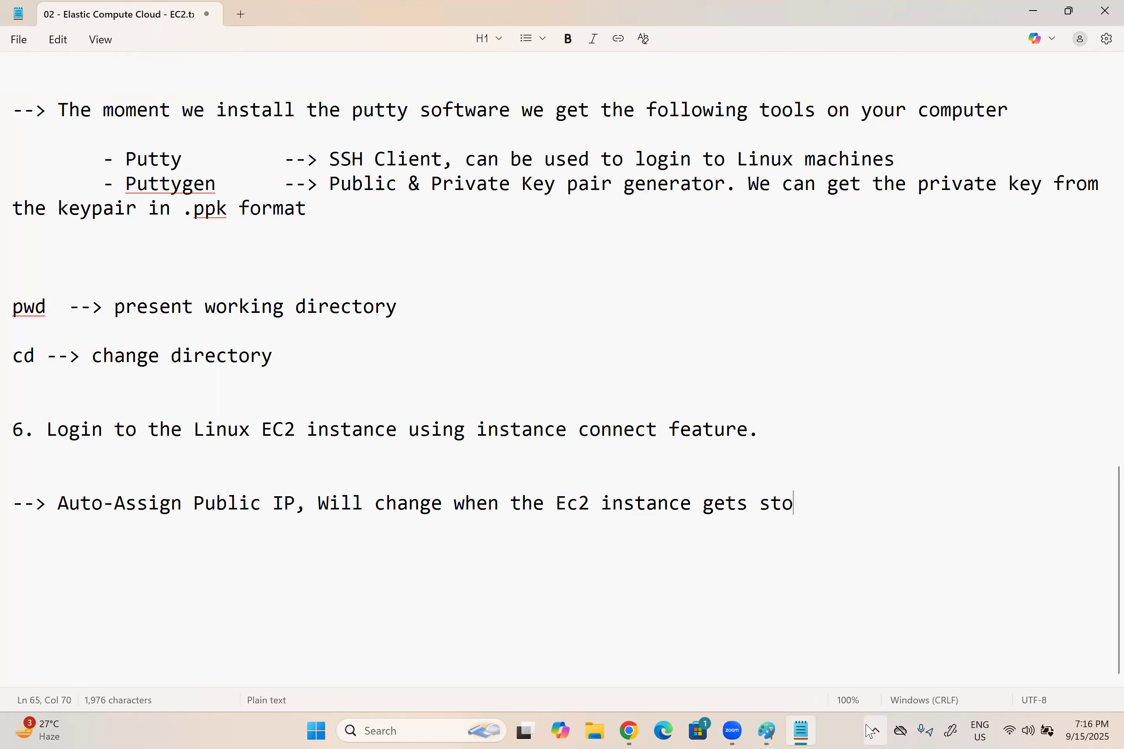
text(pped and start)
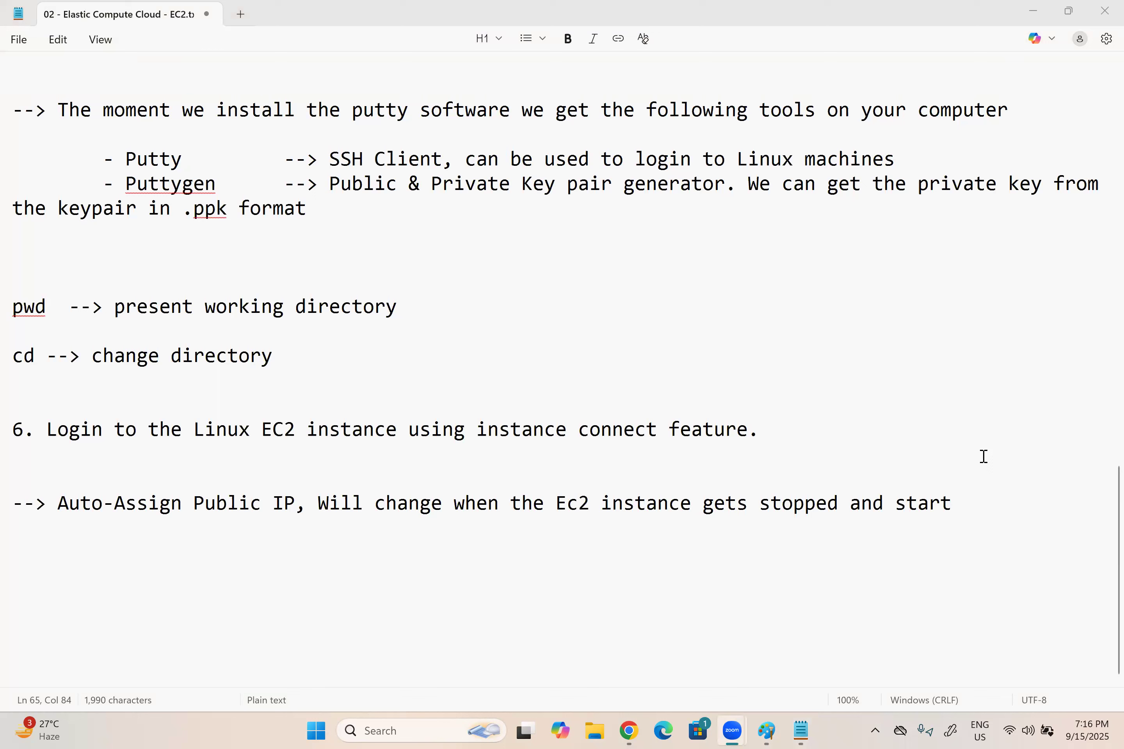
Step: End the sentence and add "Every time, you stop and start the EC2 instance, EC2 instance will get a new public IP." plus blank lines
click(1107, 488)
text(. )
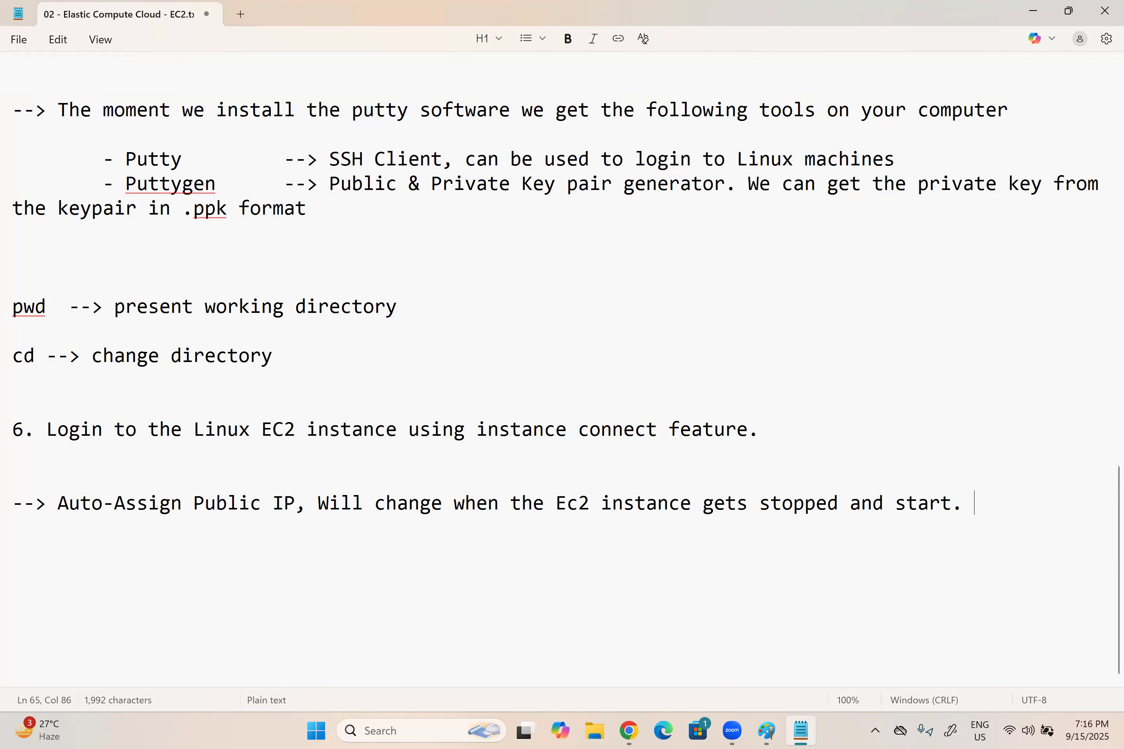
text(Every time)
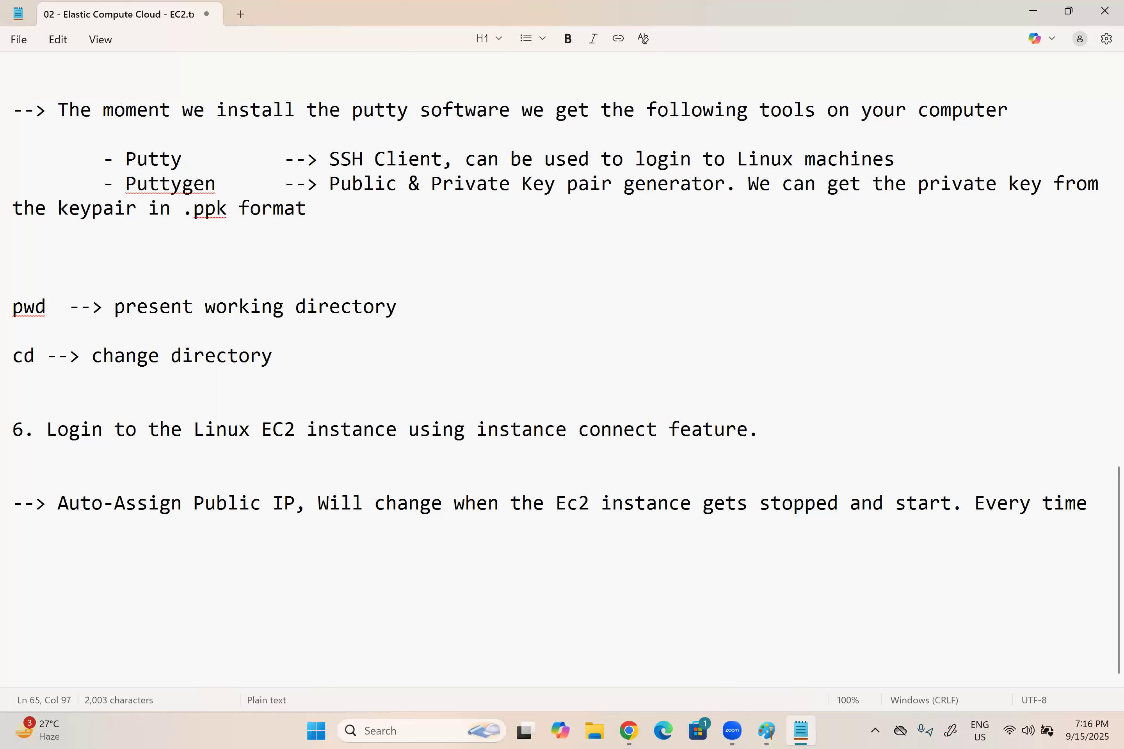
text(, you s)
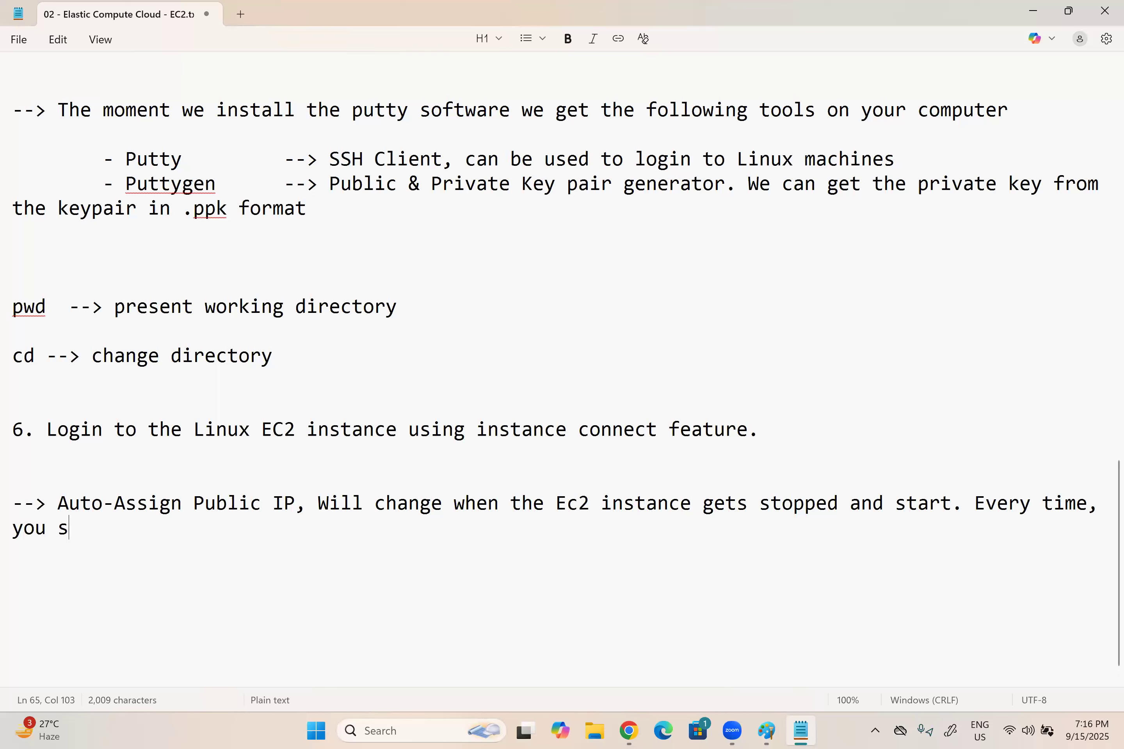
text(top and start )
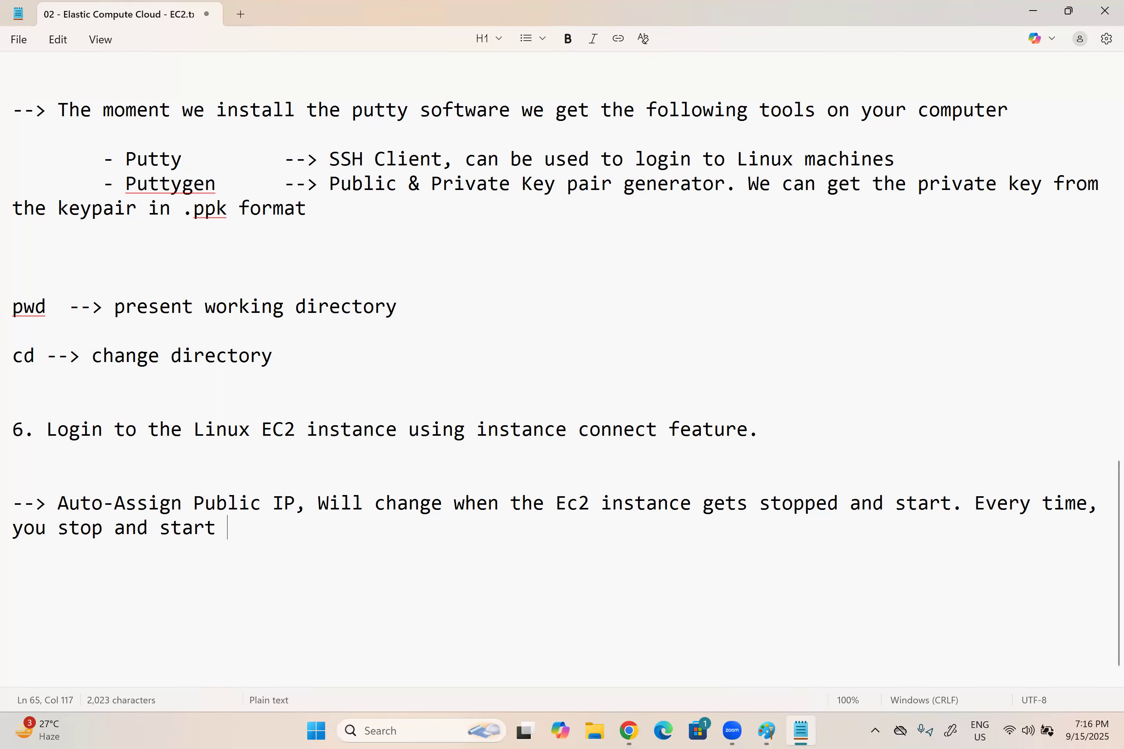
text(the EC2 instance, )
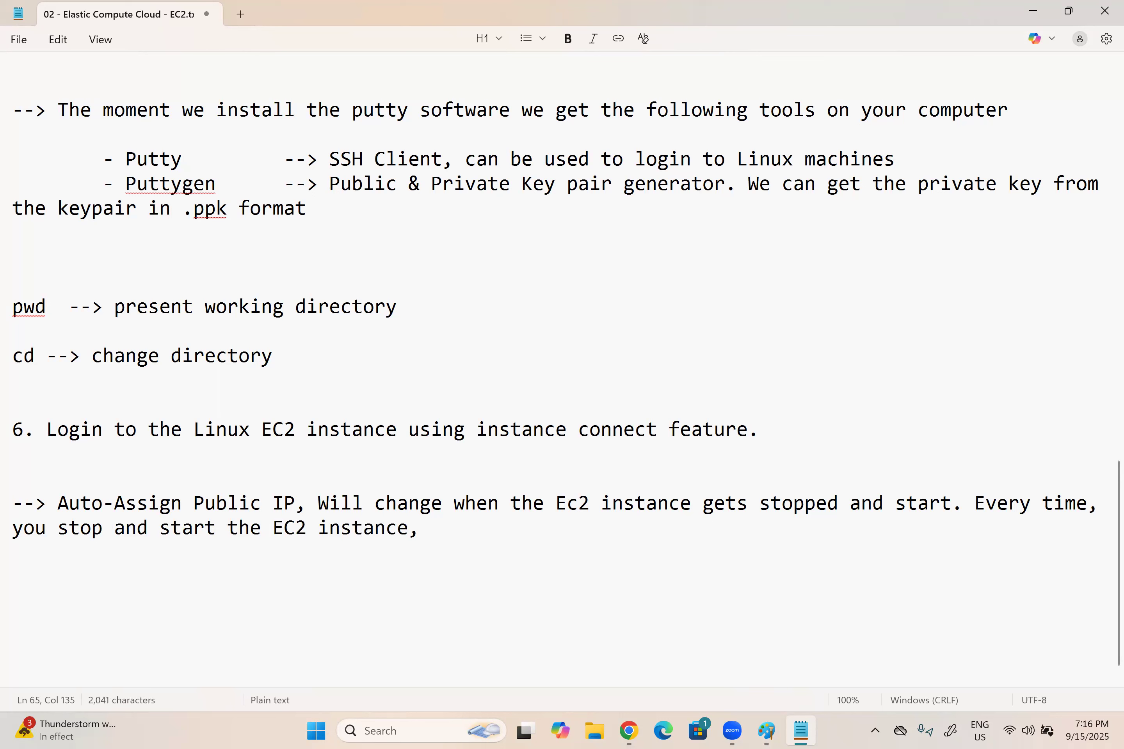
text(EC2 instance)
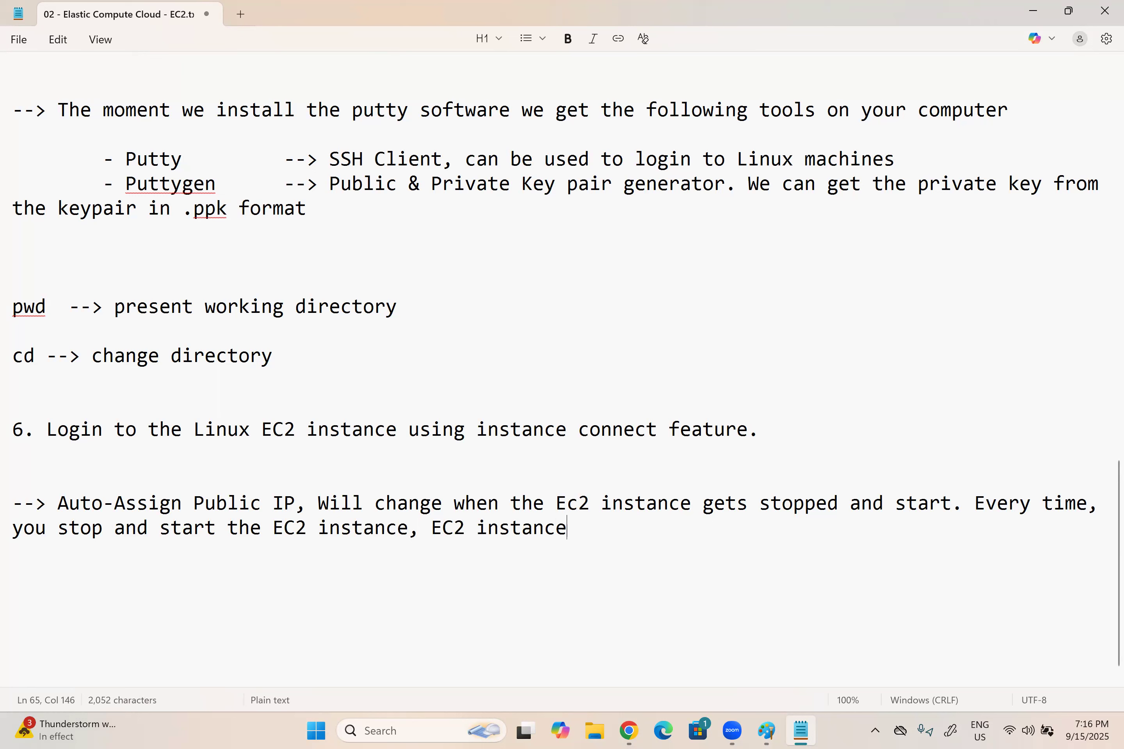
text( will get a ne)
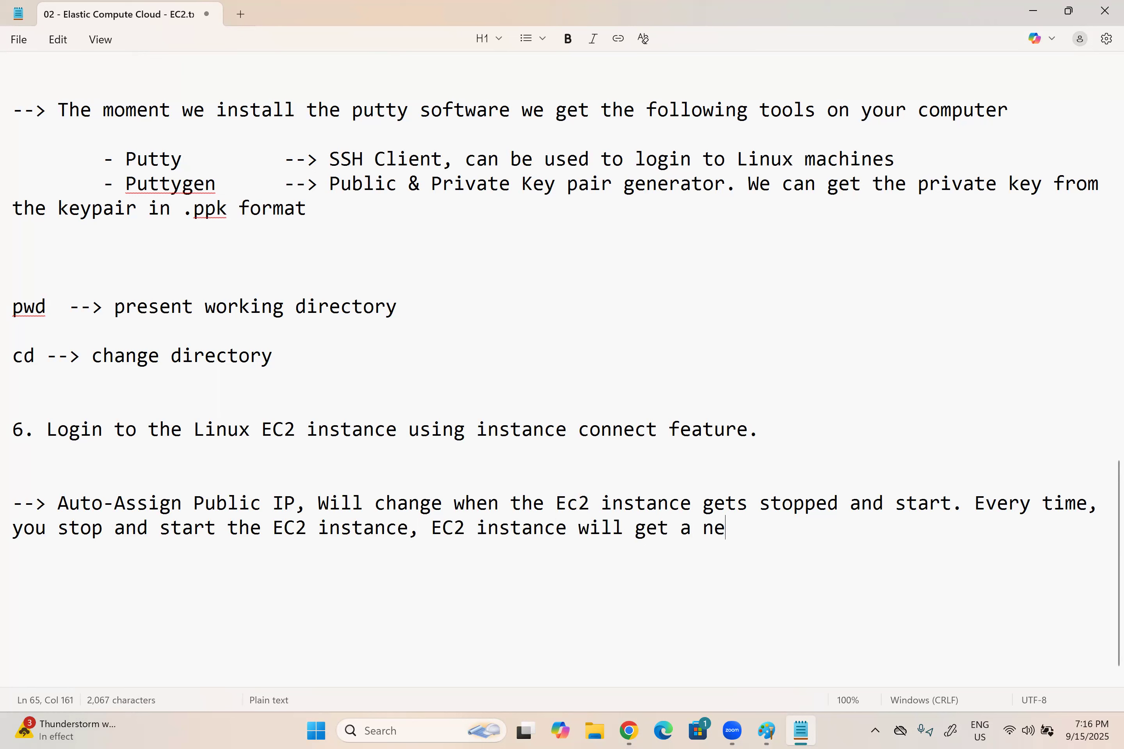
text(w public IP.)
key(Return)
key(Return)
key(Return)
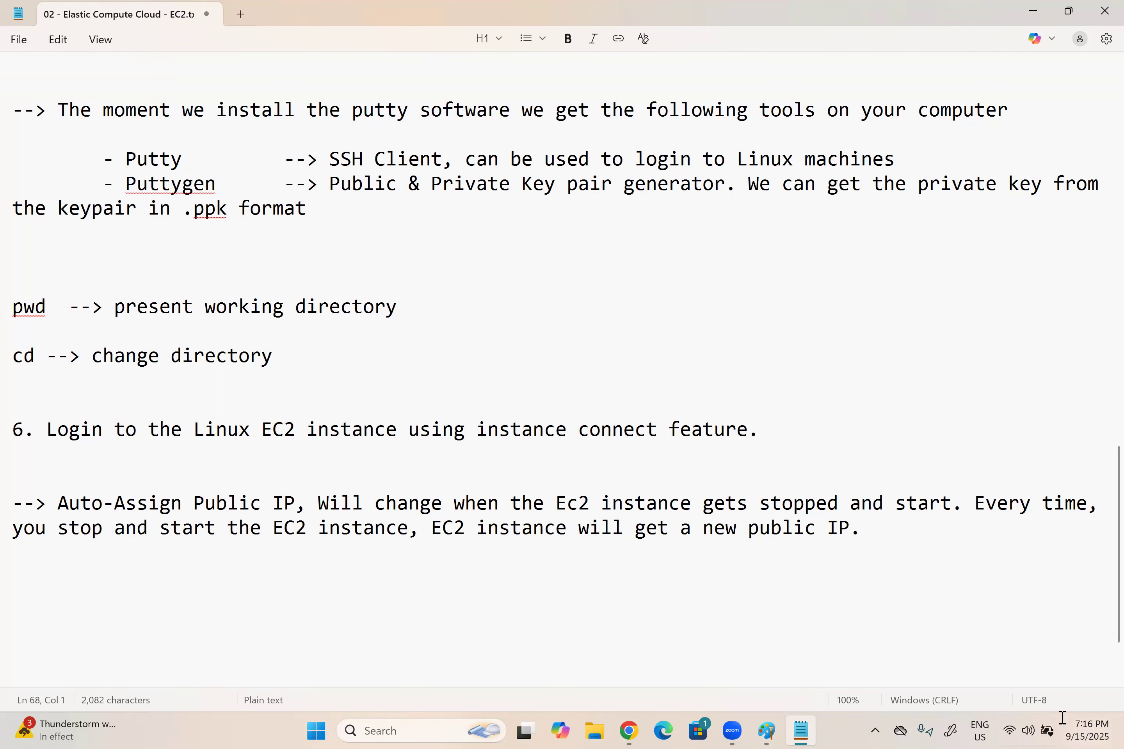
Step: Switch to Paint and add the public IP 54.177.31.251 as size 22 text below the Linux server box
click(773, 729)
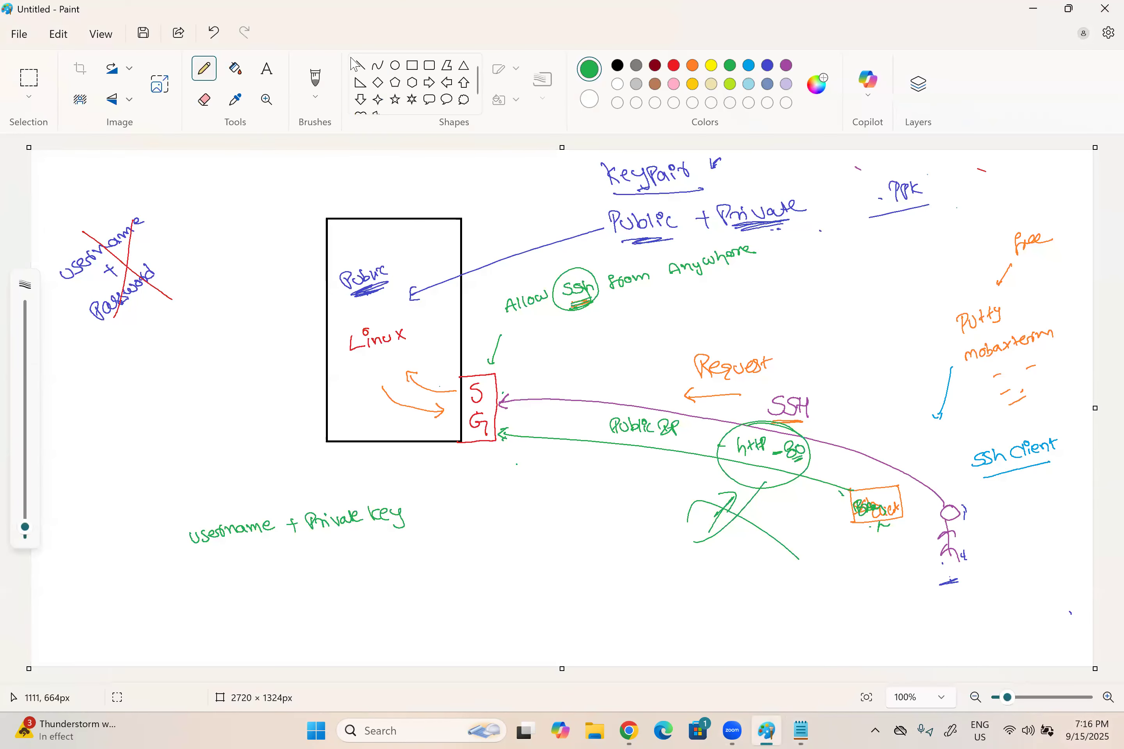
click(267, 70)
click(335, 456)
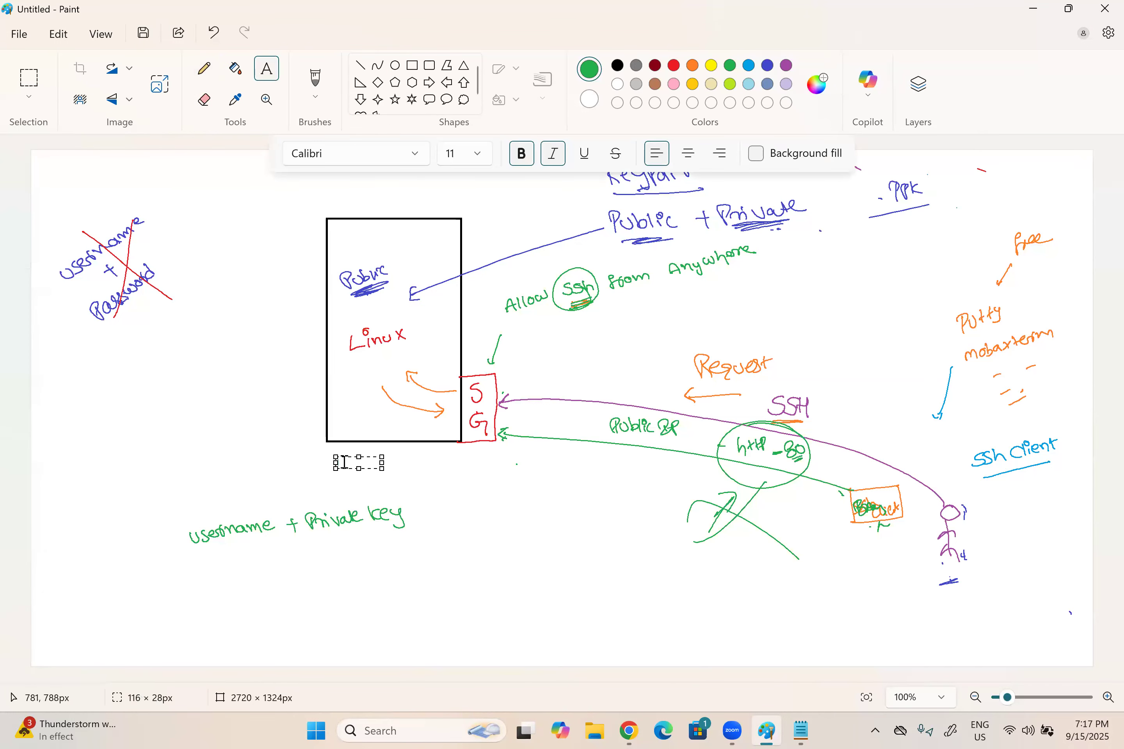
text(54.177.31.251)
key(ctrl+a)
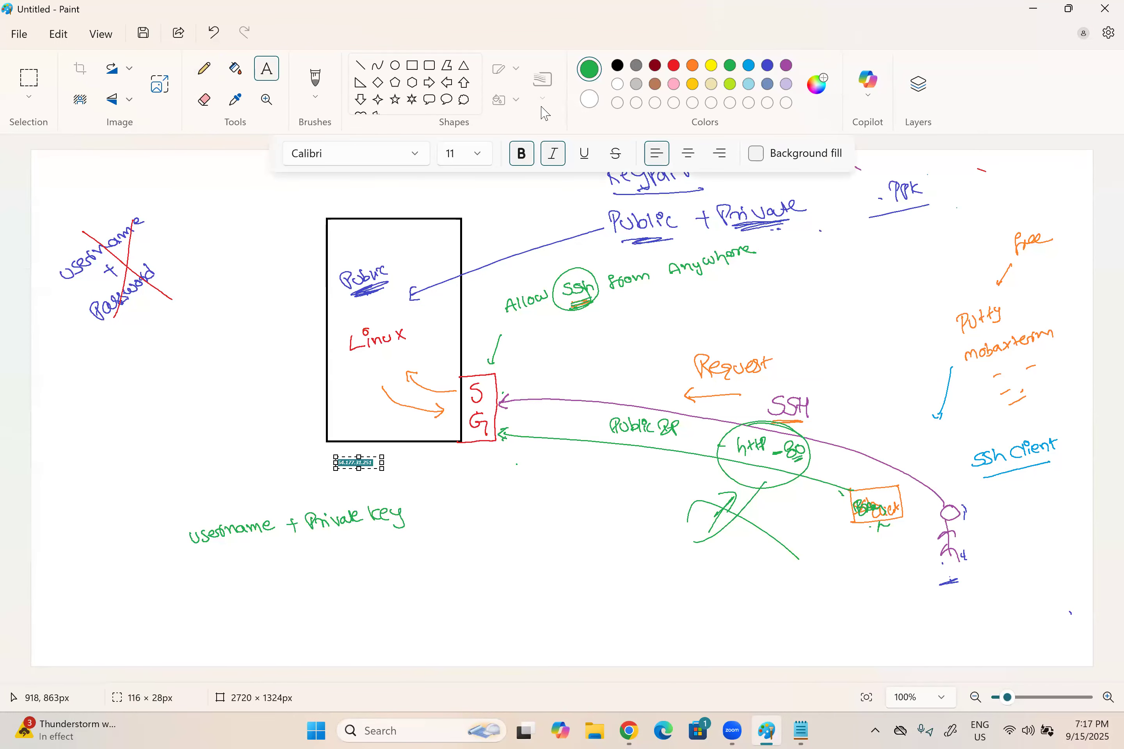
click(480, 156)
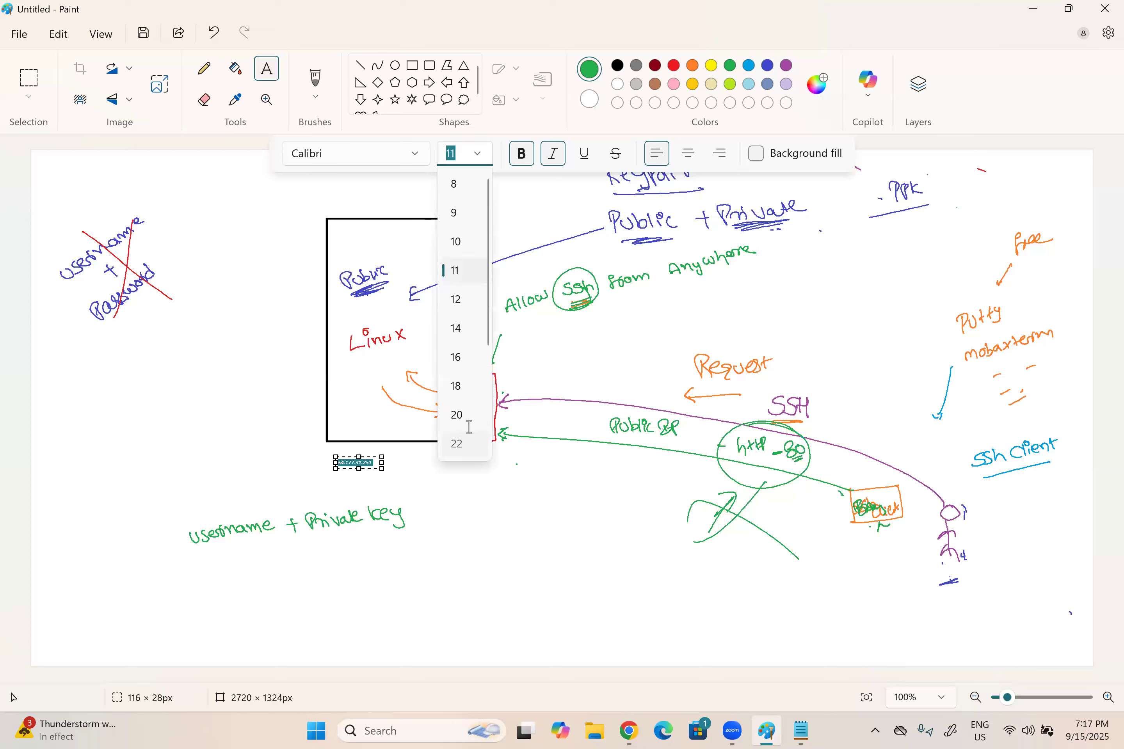
click(457, 443)
drag(382, 483, 527, 484)
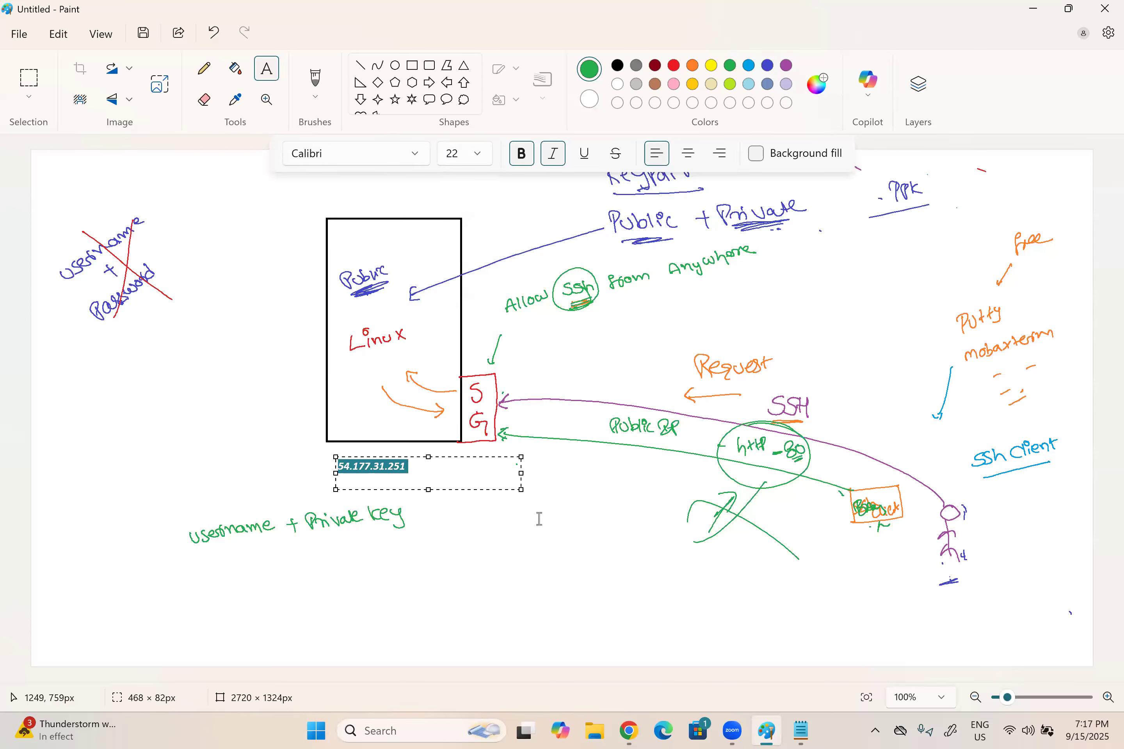
click(353, 548)
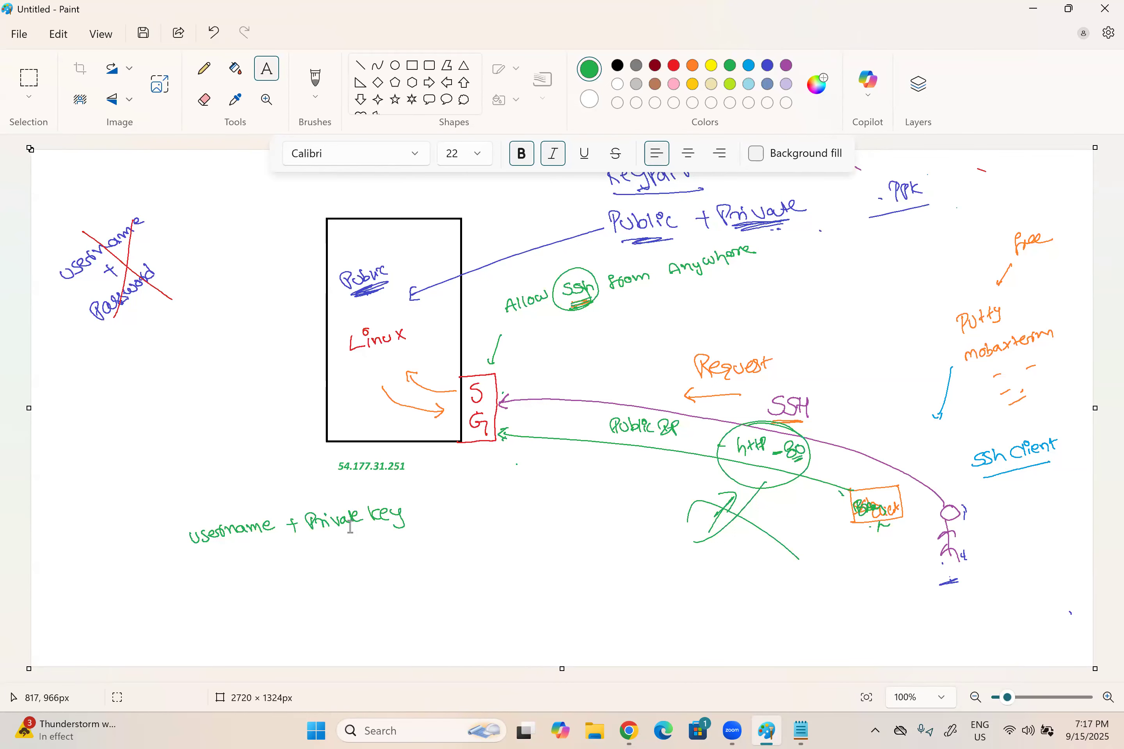
Step: With the pencil, draw a small green box inside the top of the Linux server box and outline the public IP text
click(355, 245)
click(204, 68)
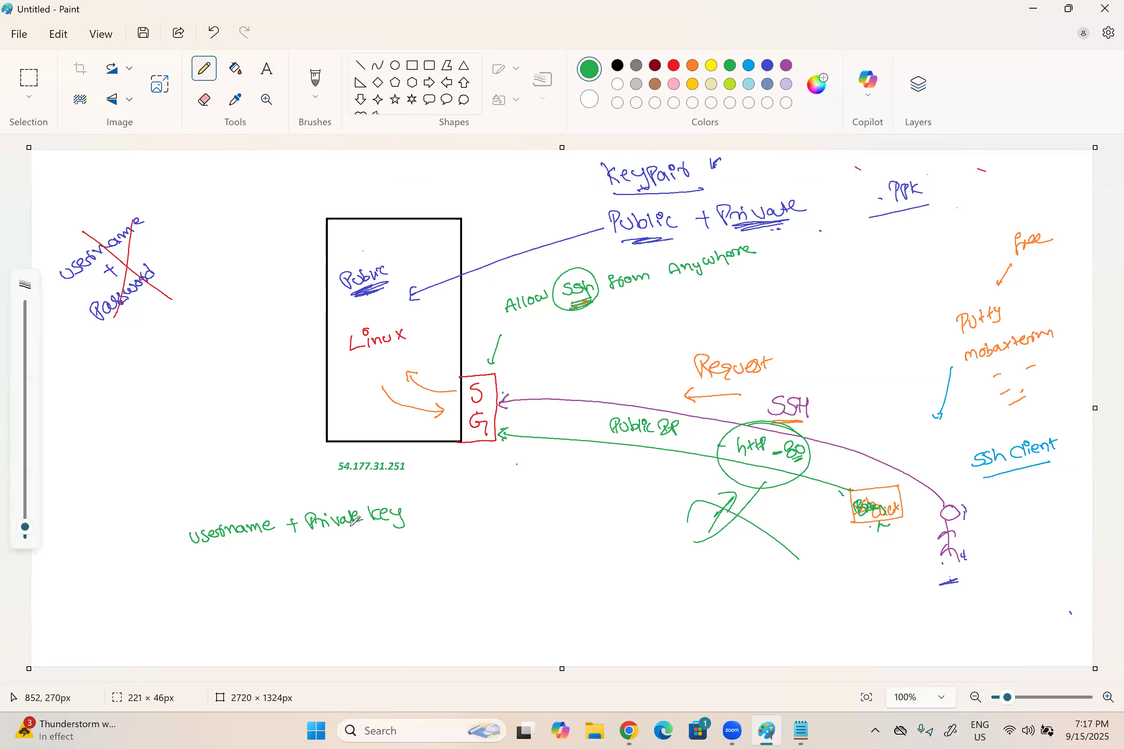
drag(354, 231, 355, 257)
mouse_move(345, 232)
mouse_down()
mouse_move(416, 229)
mouse_move(421, 246)
mouse_move(433, 232)
mouse_up()
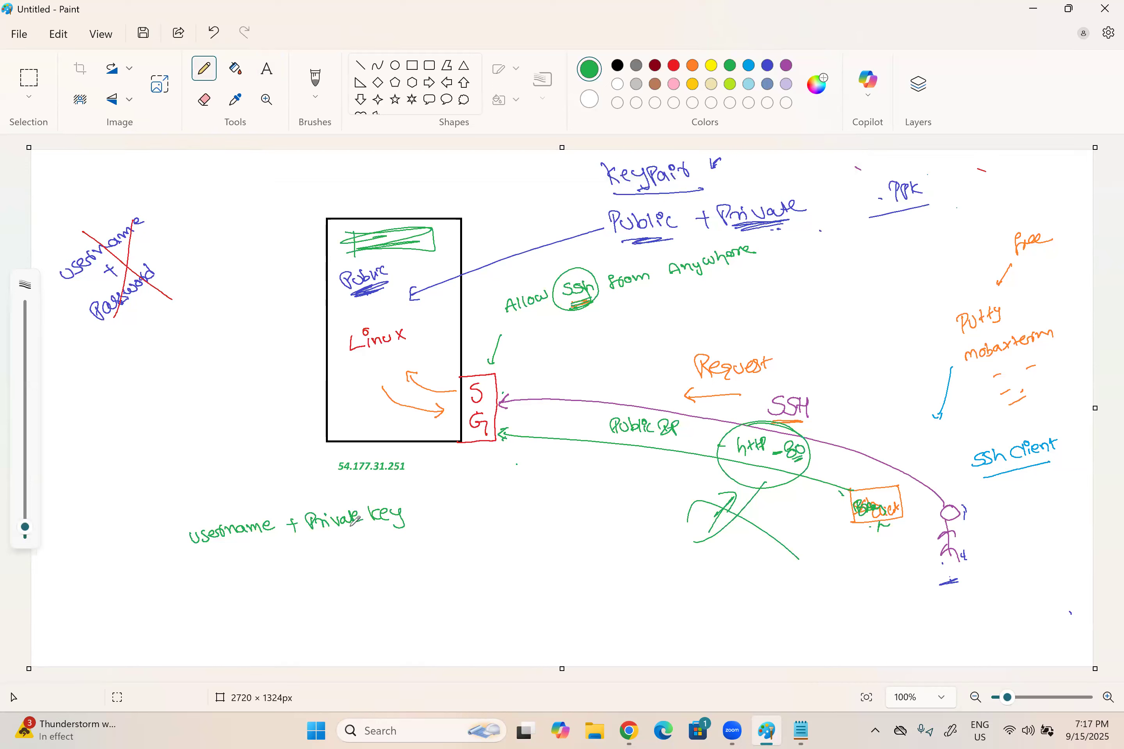
mouse_move(339, 483)
mouse_down()
mouse_move(412, 481)
mouse_move(328, 481)
mouse_up()
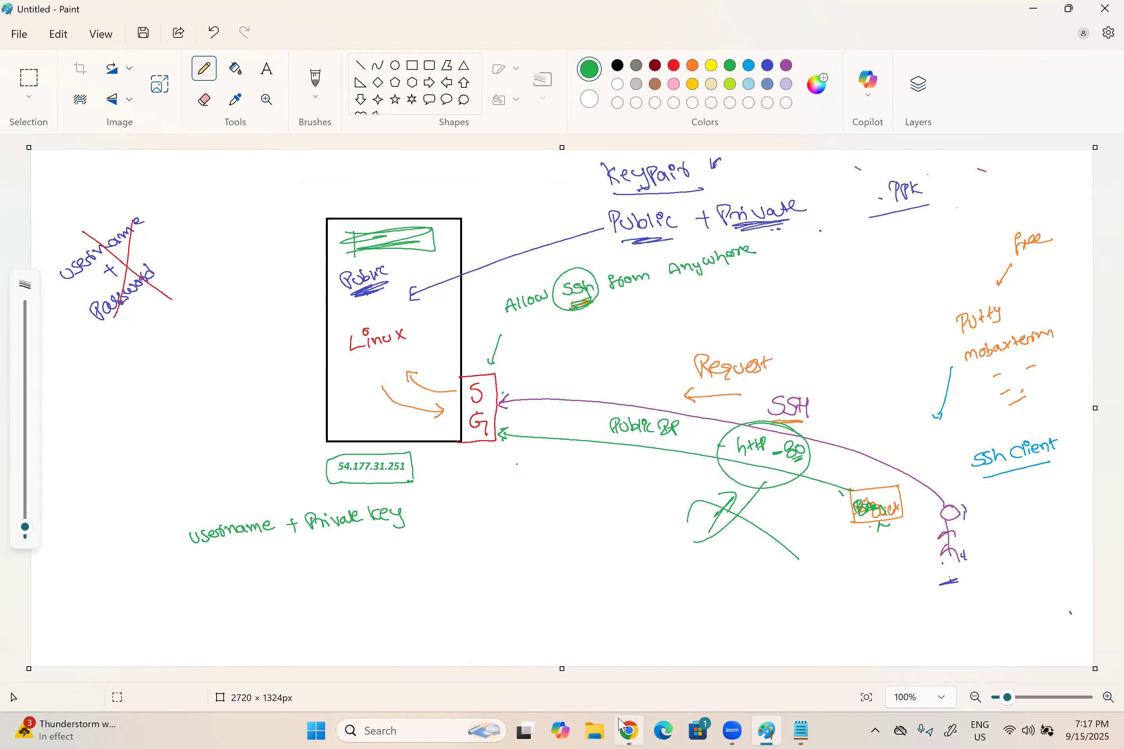
Step: Switch to Notepad and add the heading "Elastic IP Address:" below the public IP note, underlined with a row of dashes
click(627, 728)
click(802, 730)
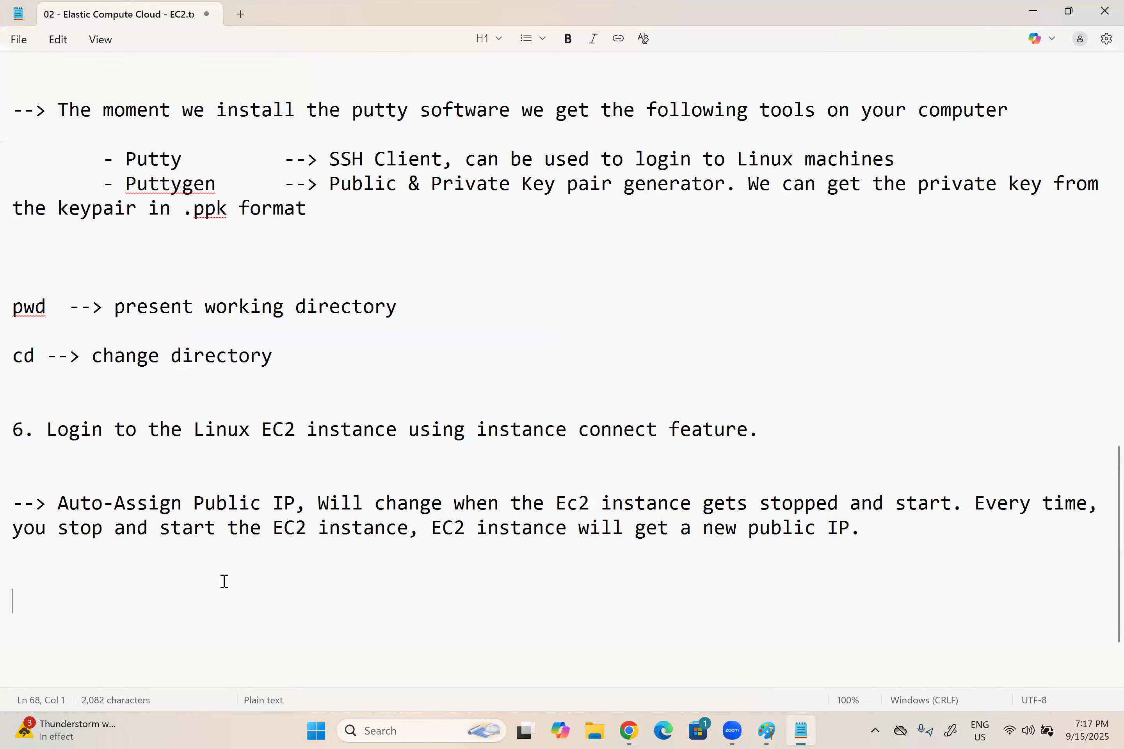
scroll(613, 571, down, 1)
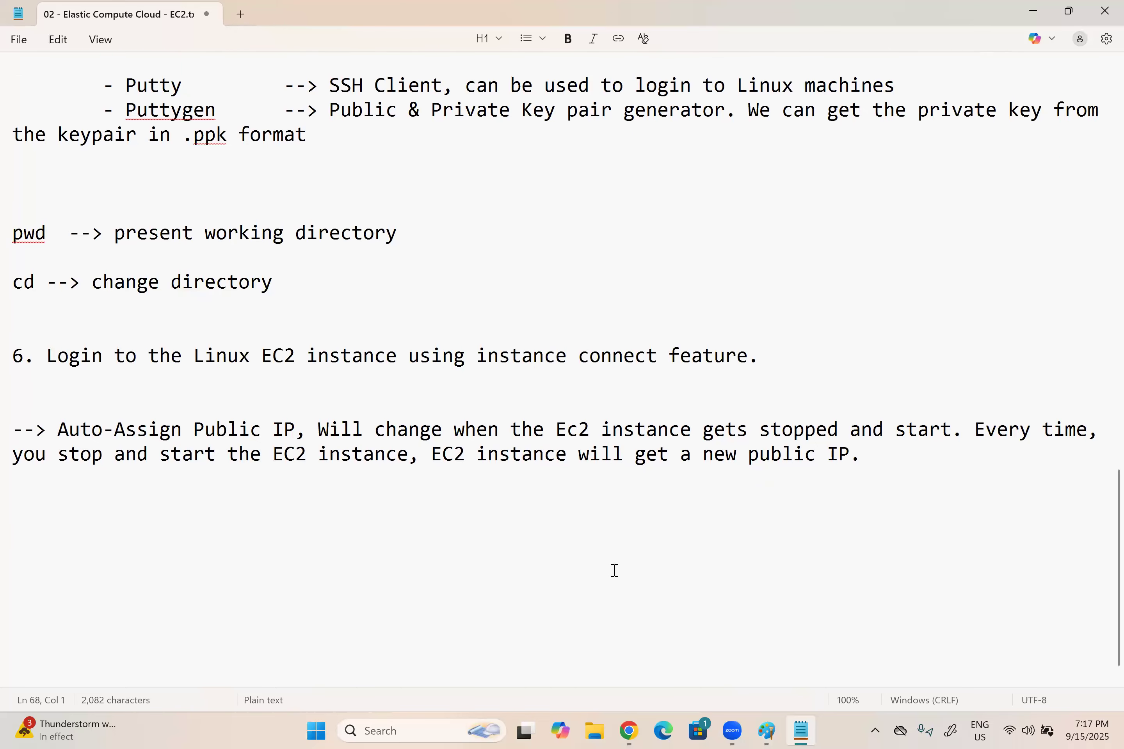
key(Return)
text(Elastic IP Addr)
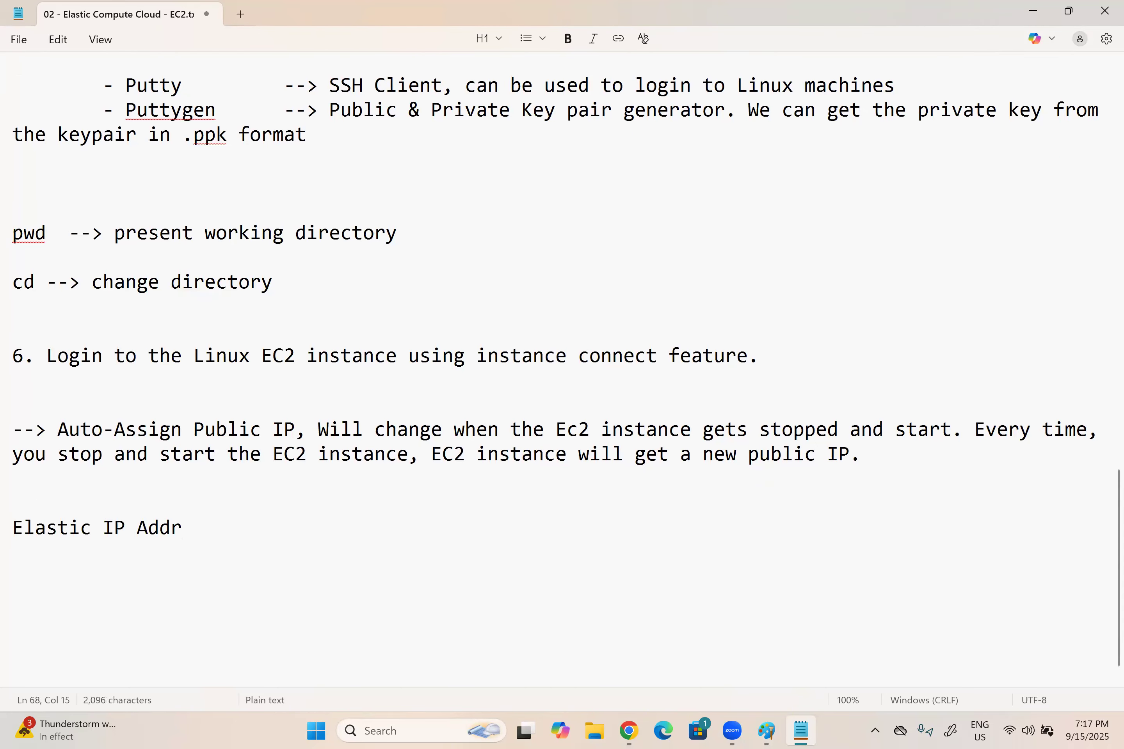
text(ess:)
key(Return)
text(--------------------)
key(Return)
key(Return)
Step: Add the note "--> It is a static Public IP address, will never ever changes automatically" under the Elastic IP heading
text(--> It is )
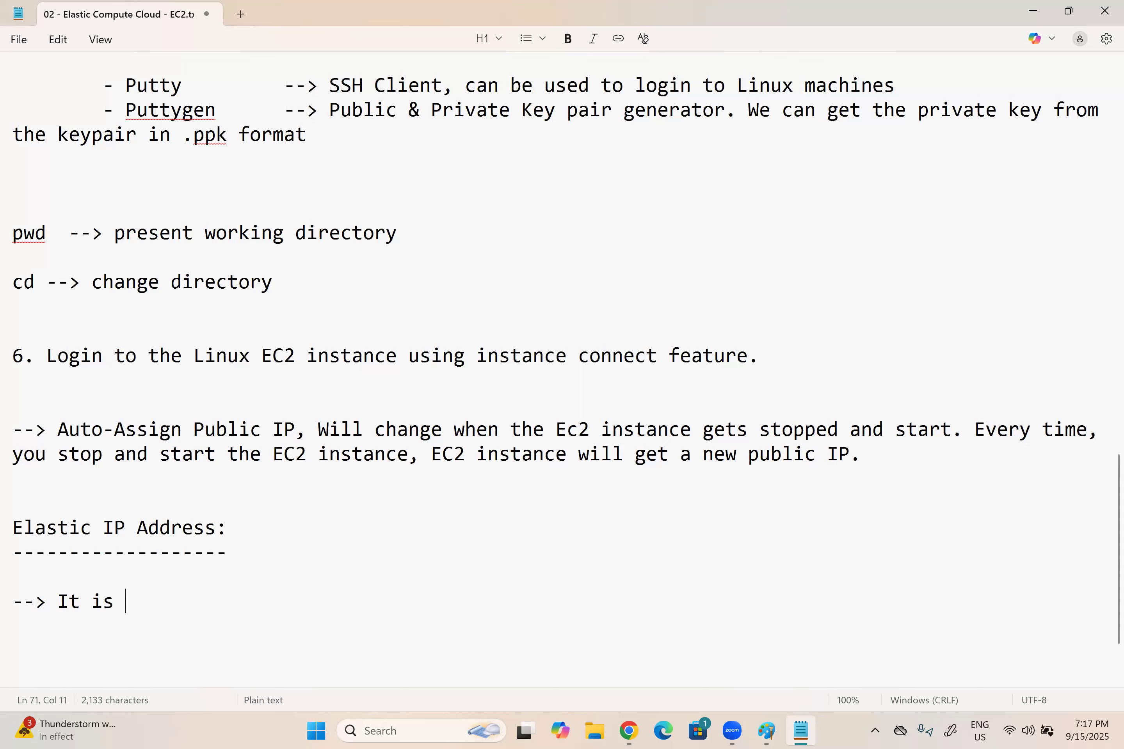
text(a static Pub)
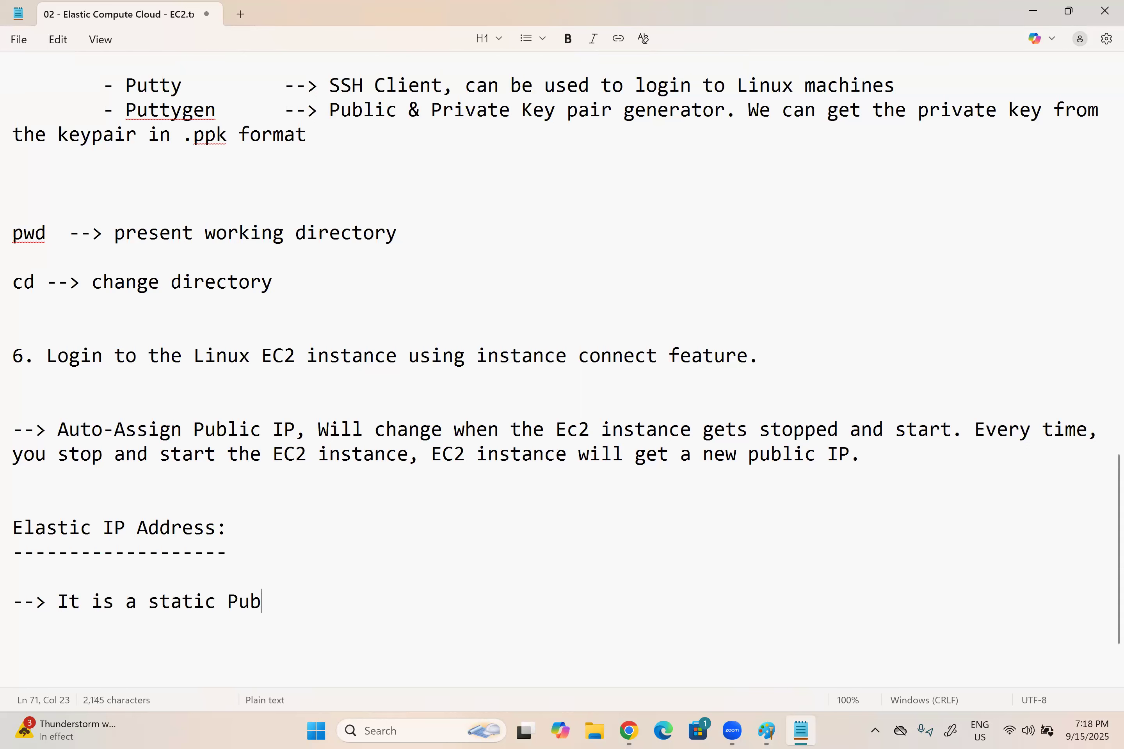
text(lic IP address)
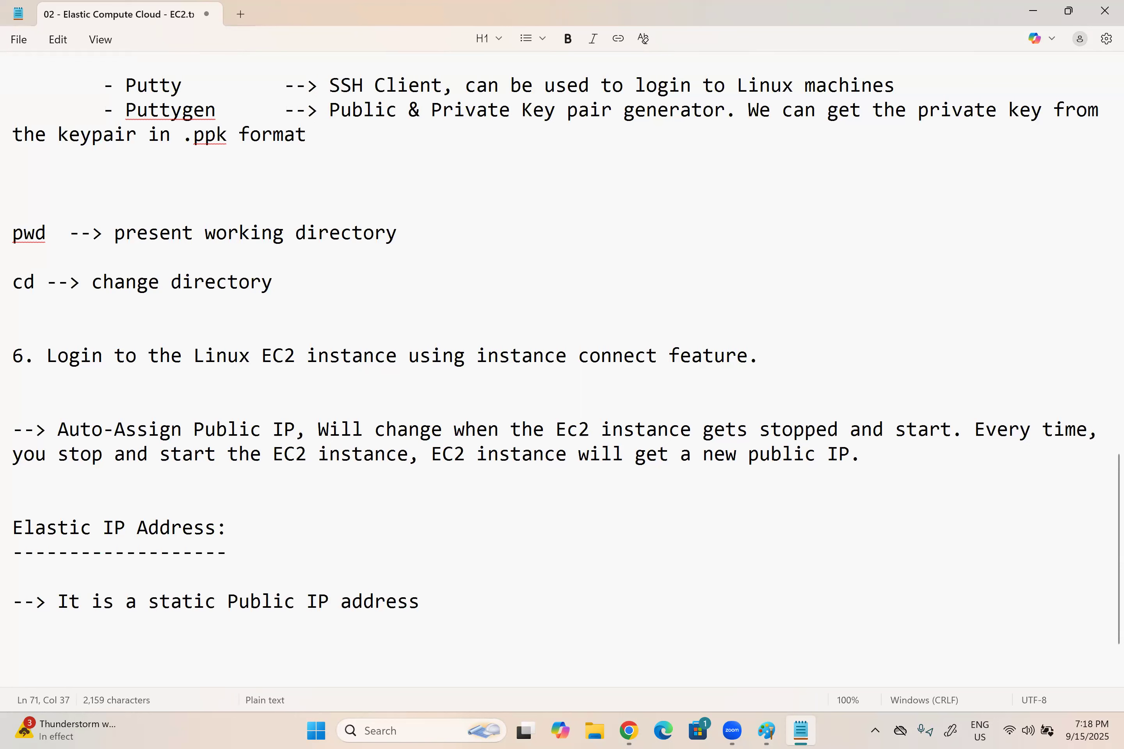
text(, will never ever )
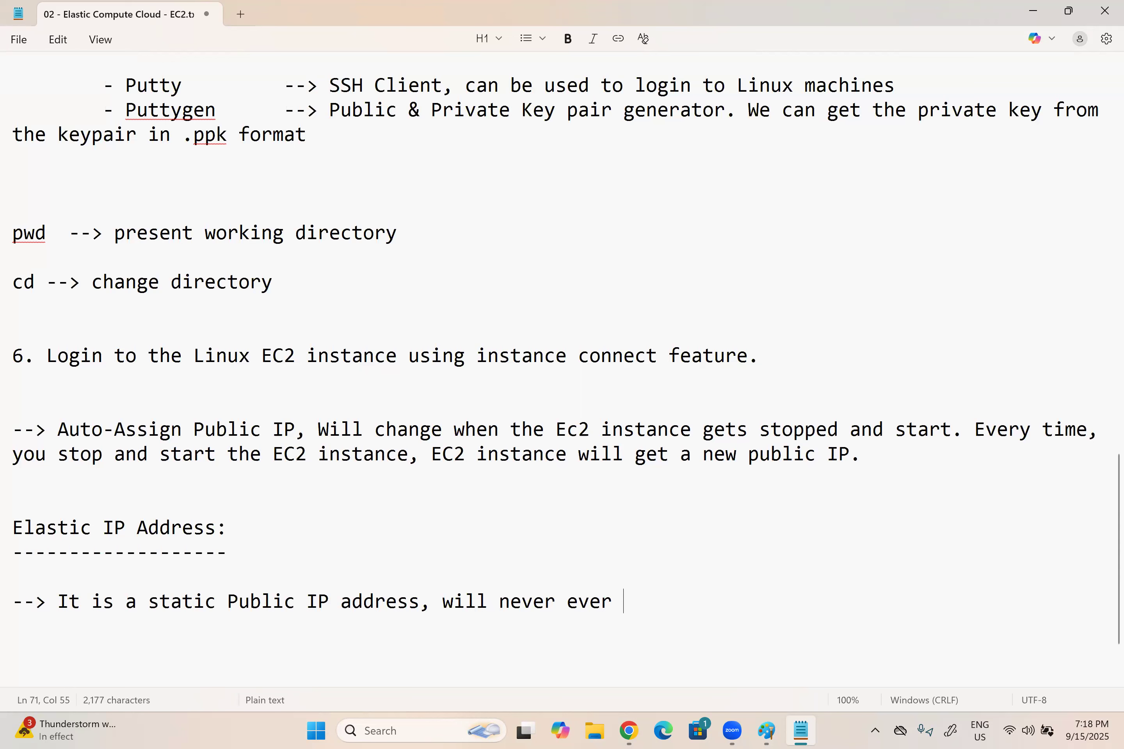
text(changes )
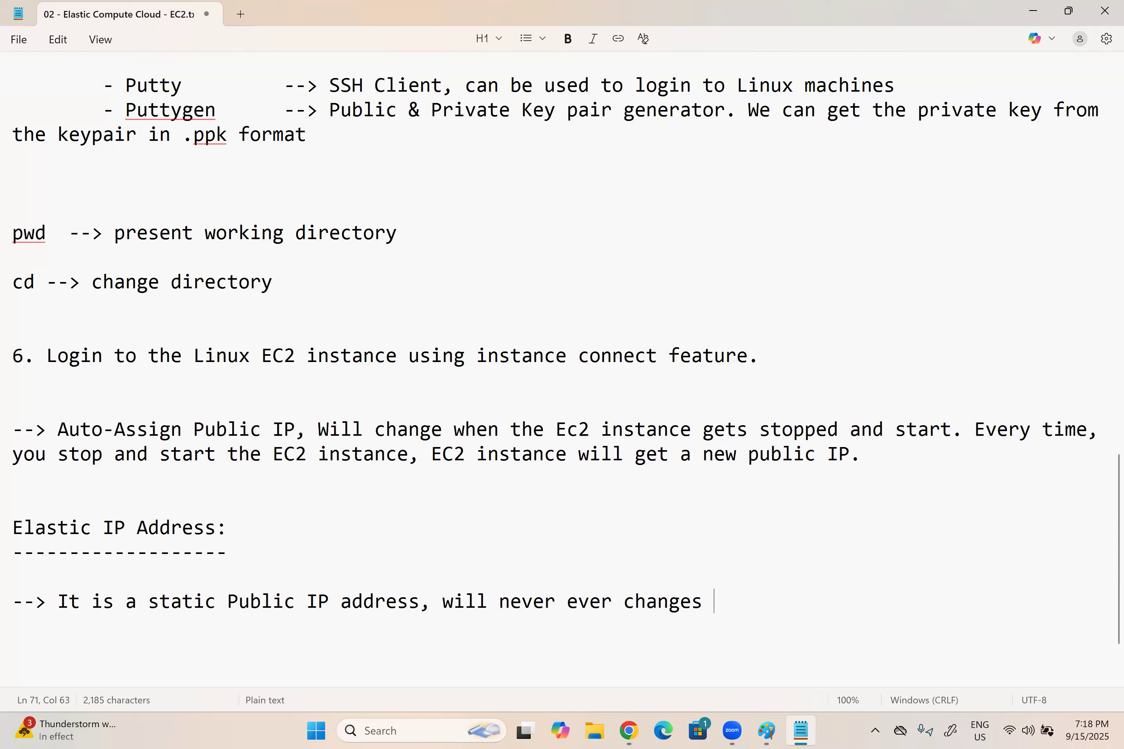
text(automatically)
key(Return)
key(Return)
Step: Add the note "--> Even if you stop and start the EC2 instance, instance will get the same Public IP address"
text(--> )
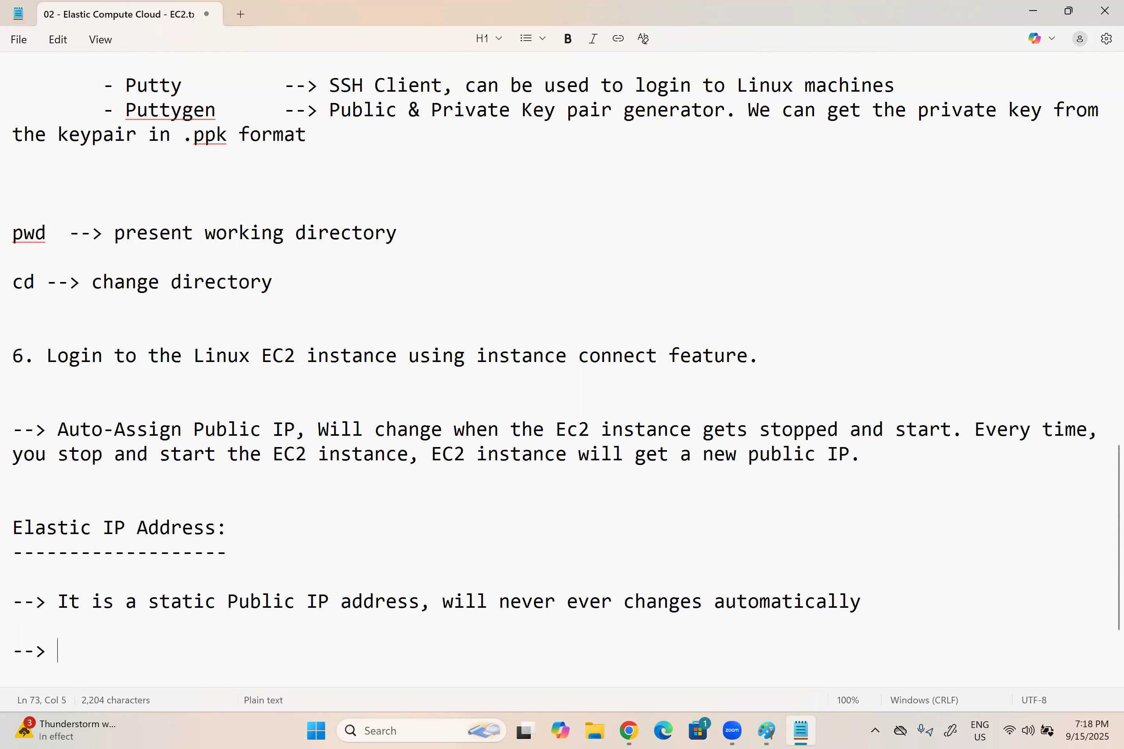
text(Even if yu)
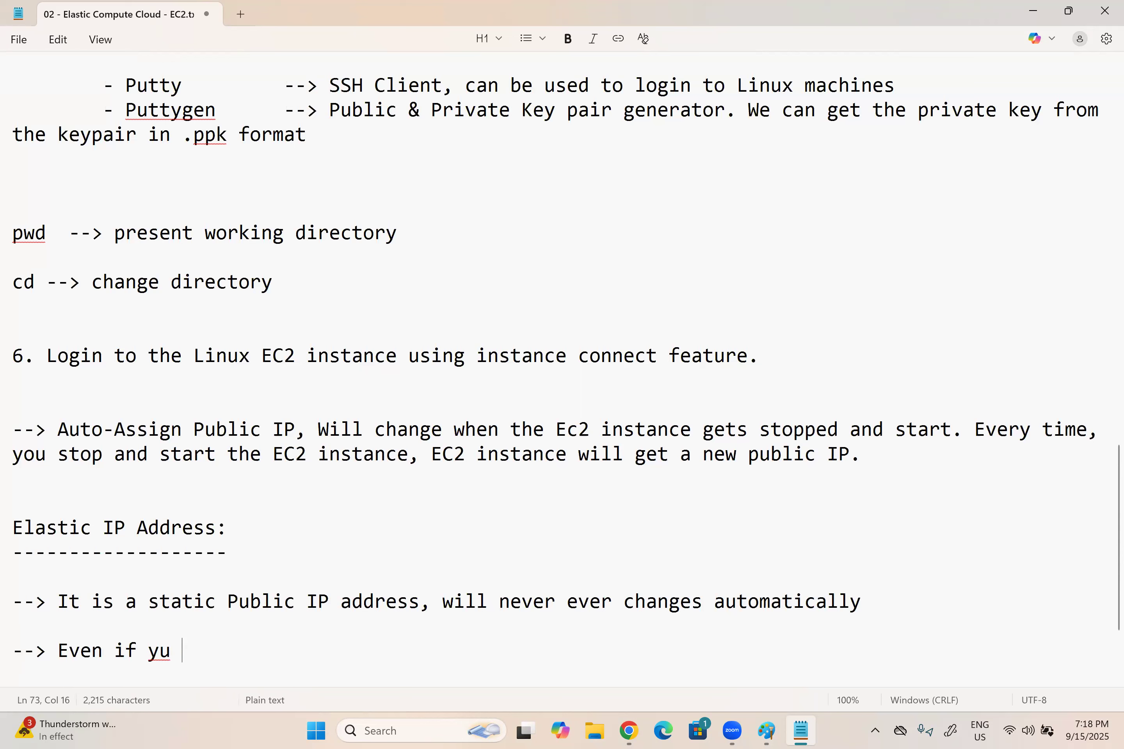
key(BackSpace)
text(ou stop )
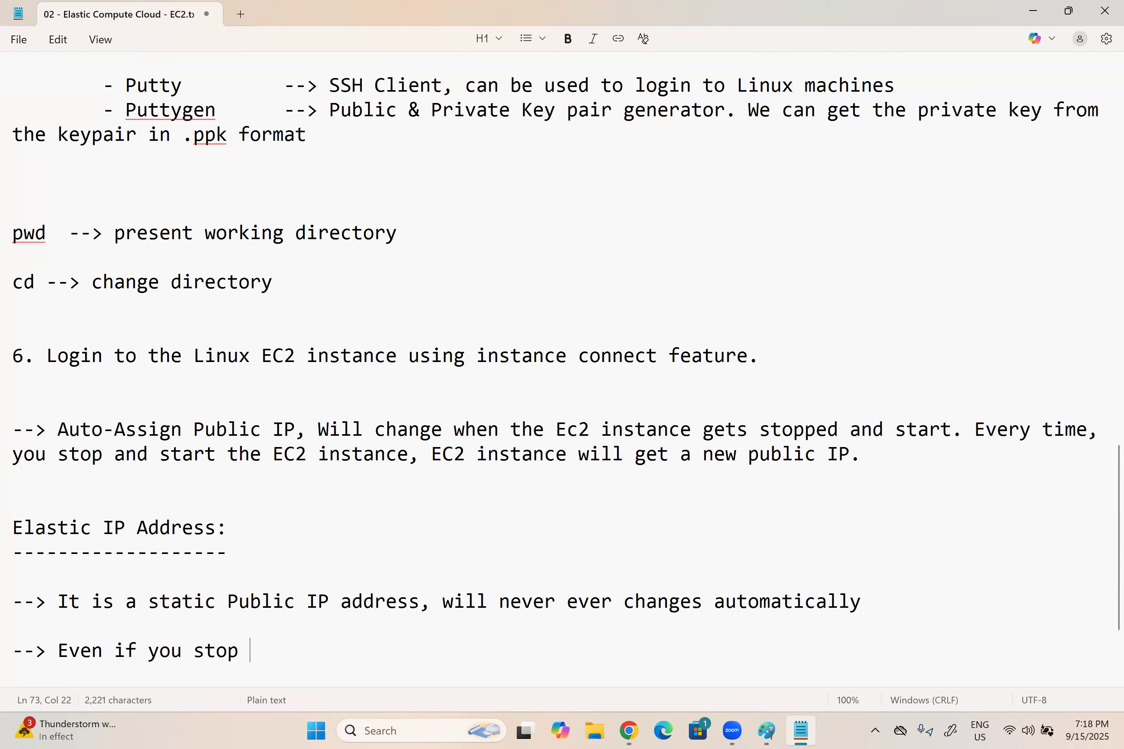
text(and start the ec)
key(BackSpace)
key(BackSpace)
text(EC2 instance,)
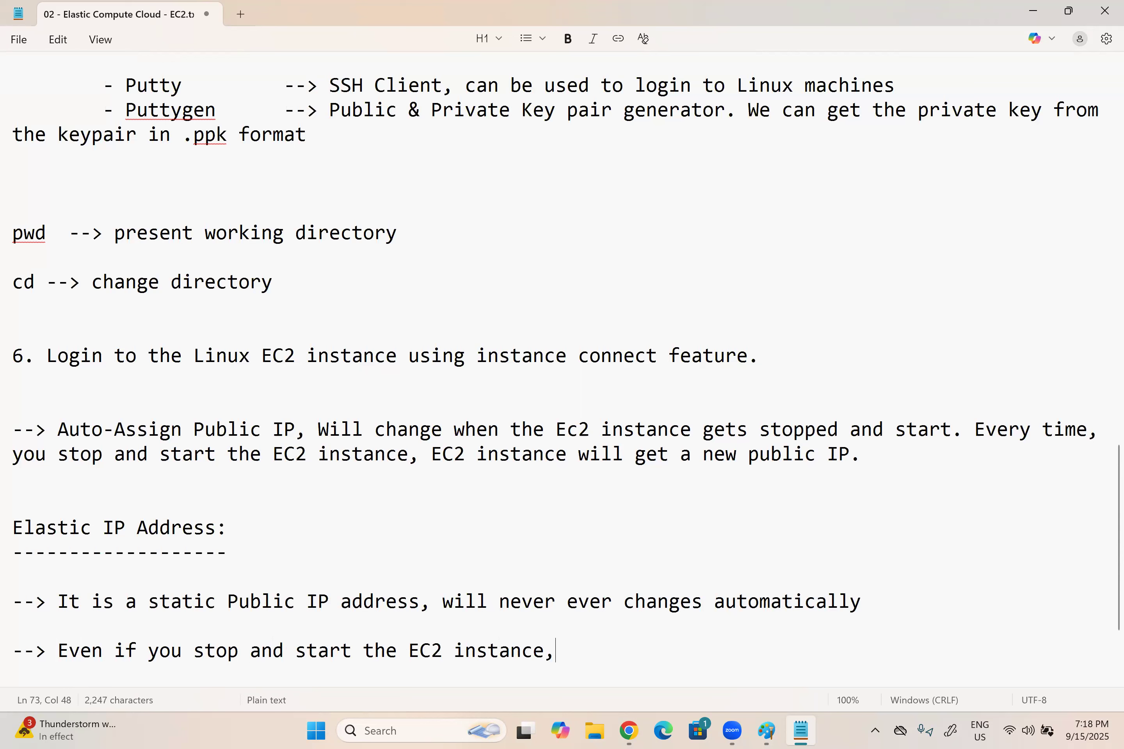
text( instance)
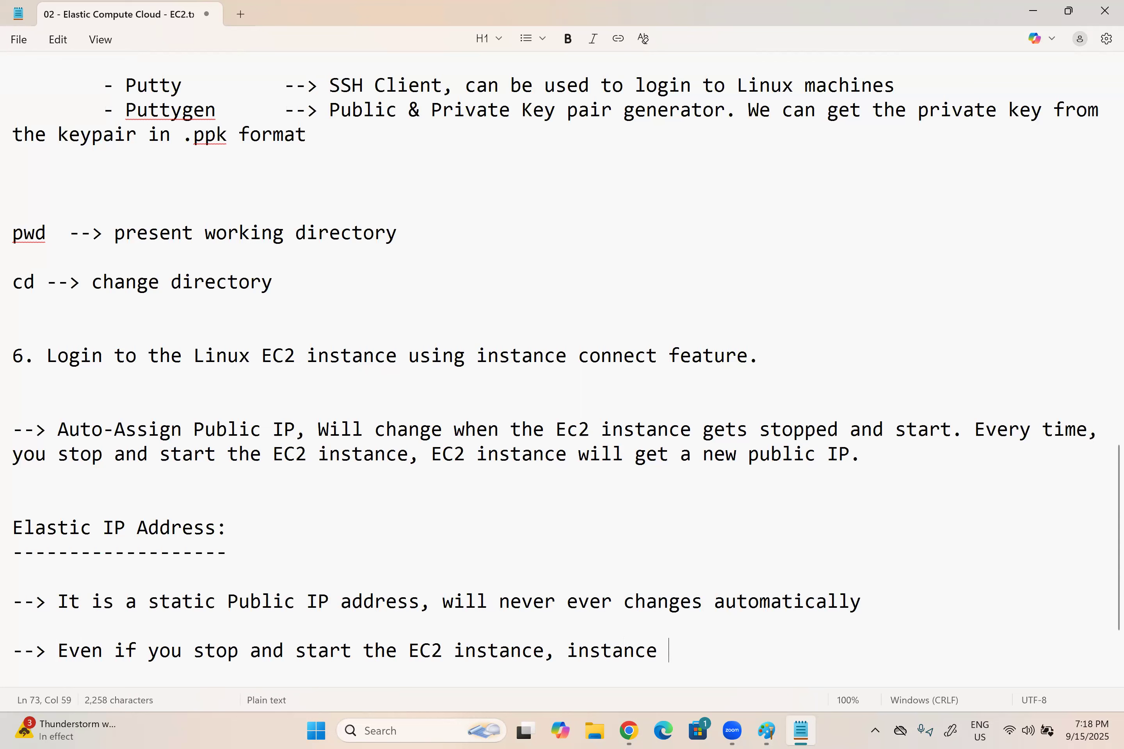
text( will get the)
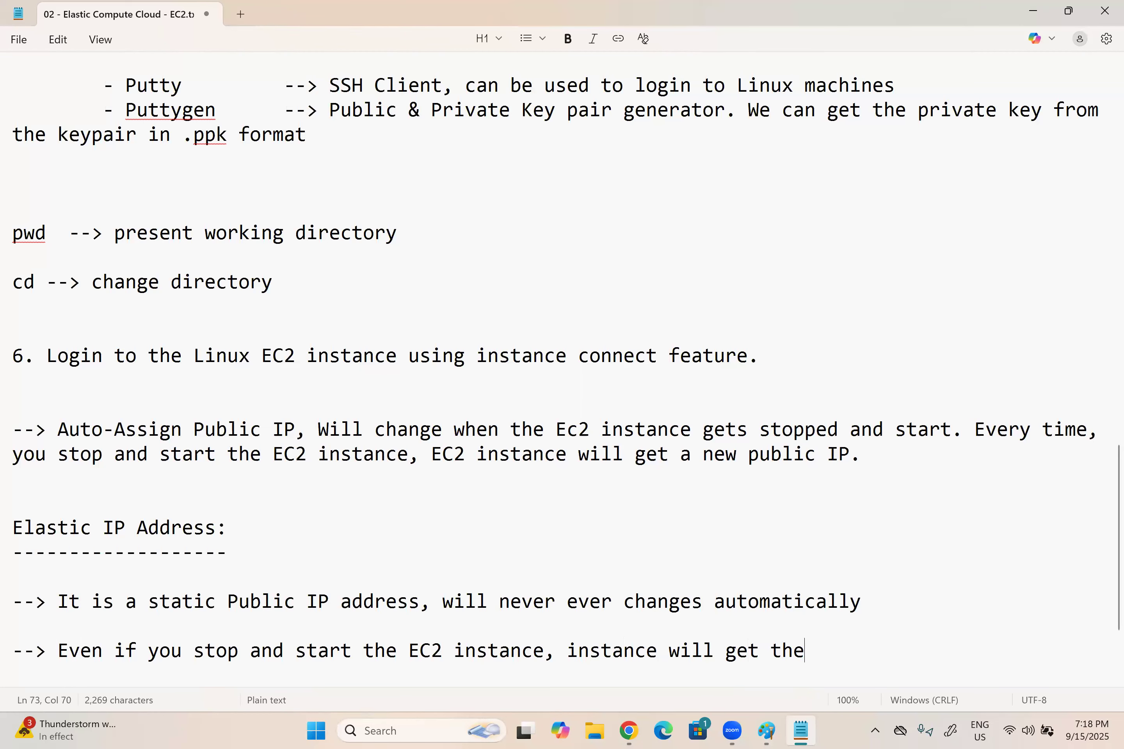
text( same Public )
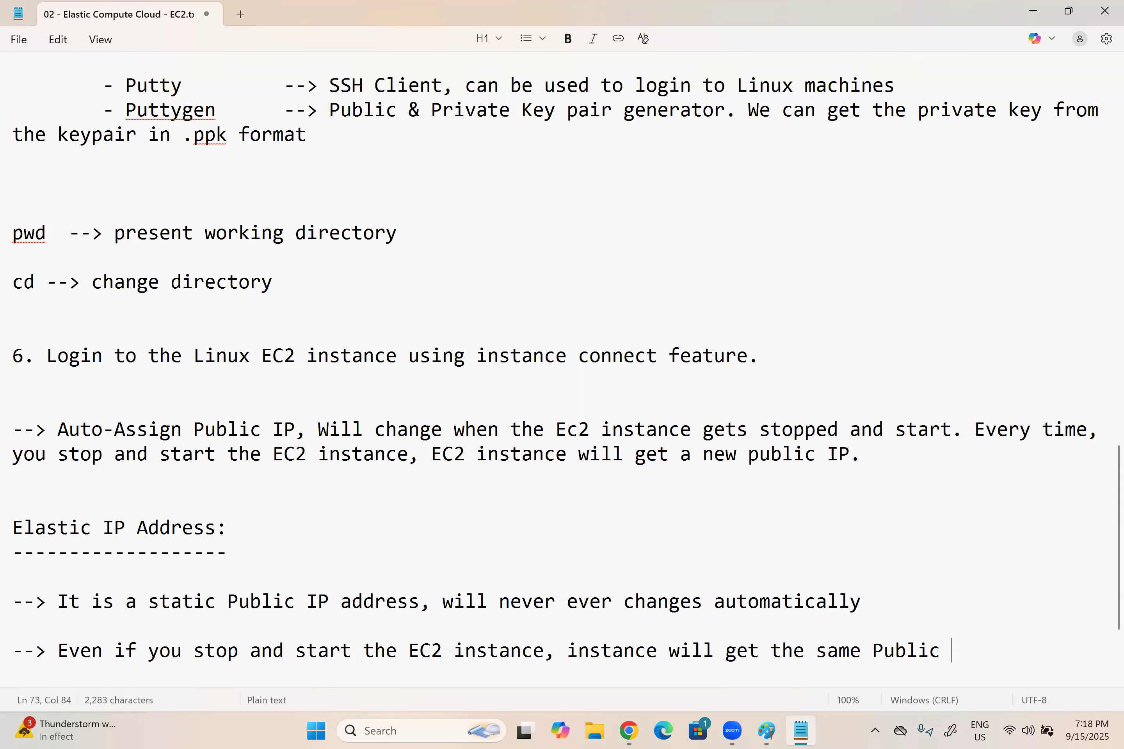
text(IP address)
key(Return)
key(Return)
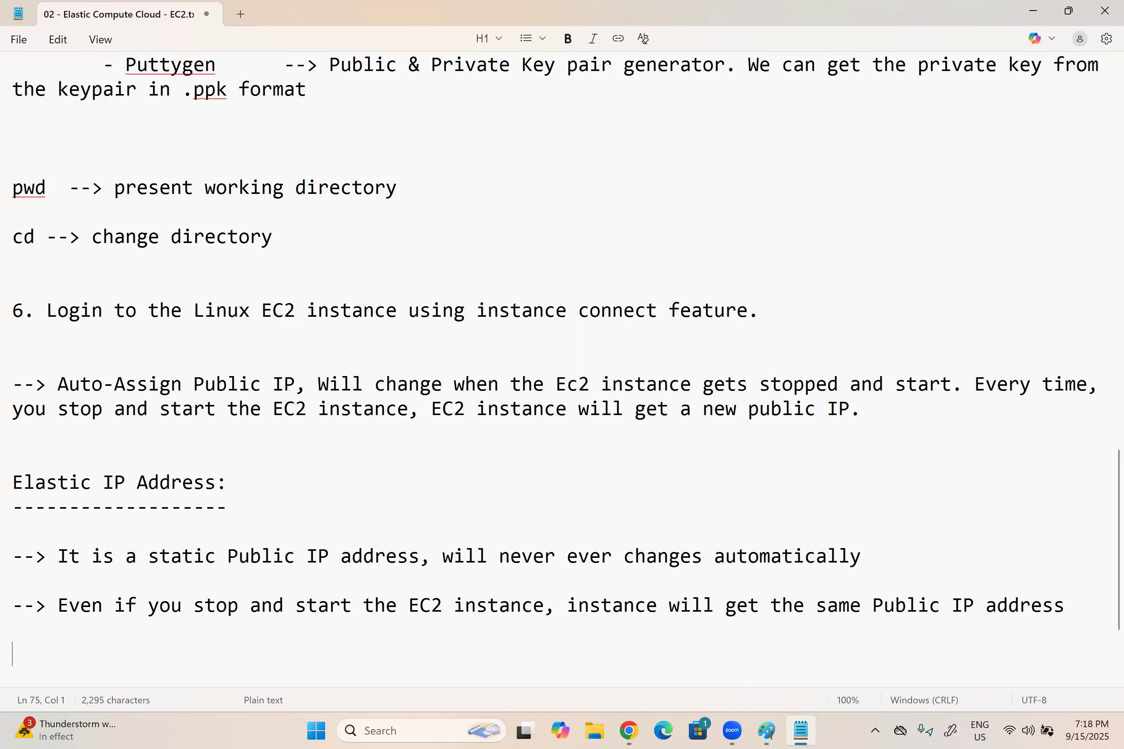
Step: Add the note "--> Elastic IP address is chargeable, if we dont attach to any running EC2 instance."
text(-->)
text(Elastic )
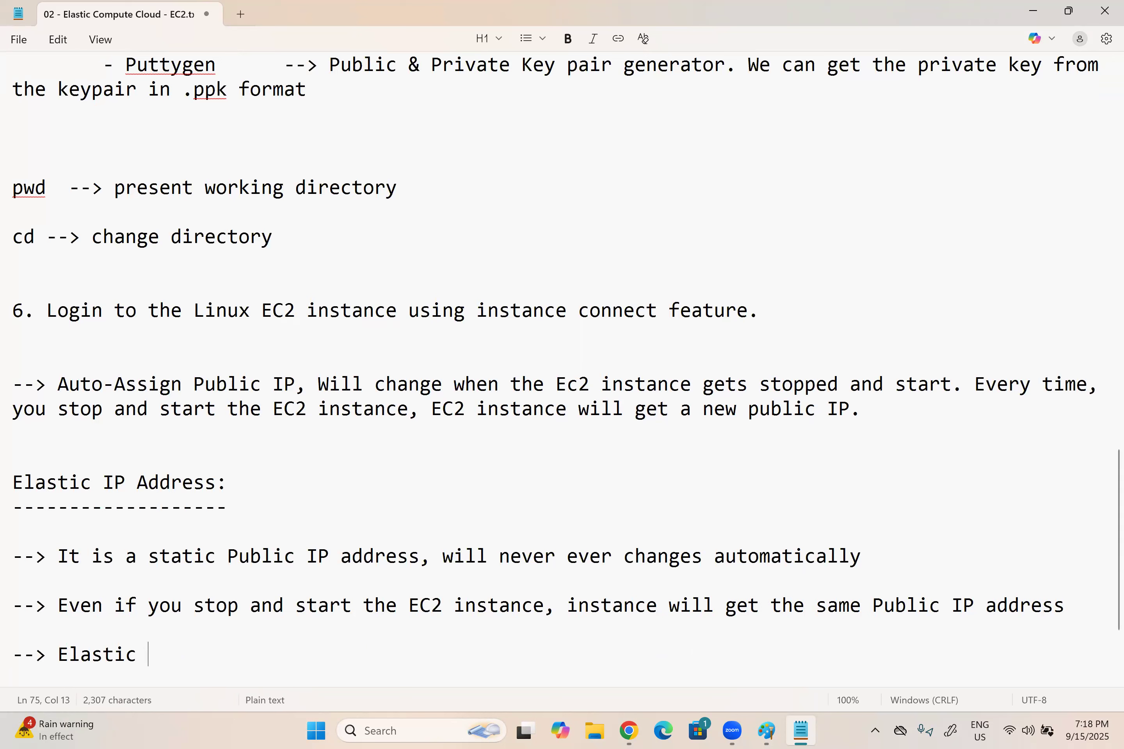
text(IP address is )
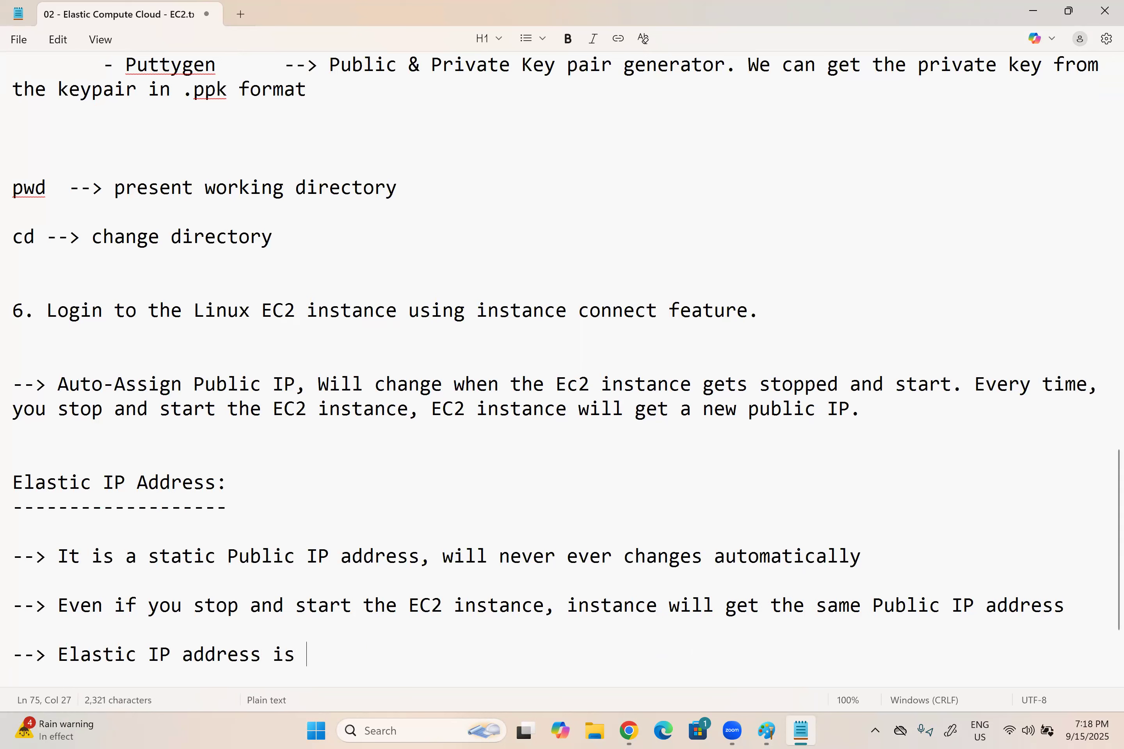
text(chargeable, )
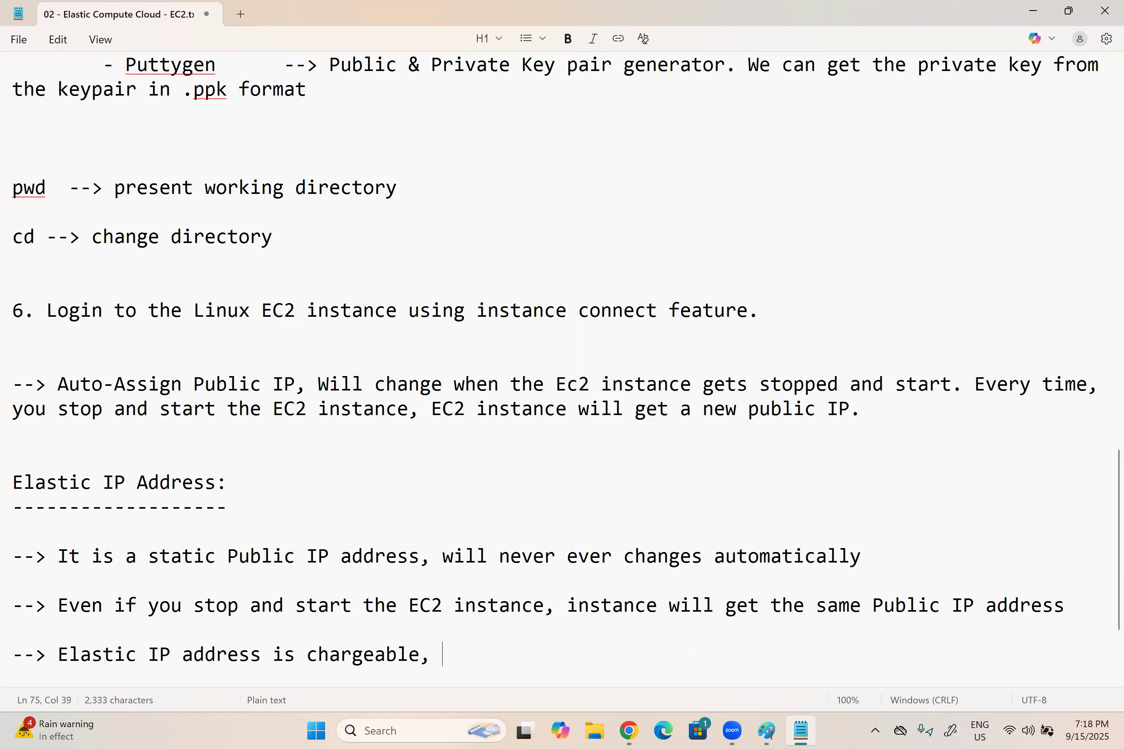
text(if we dont )
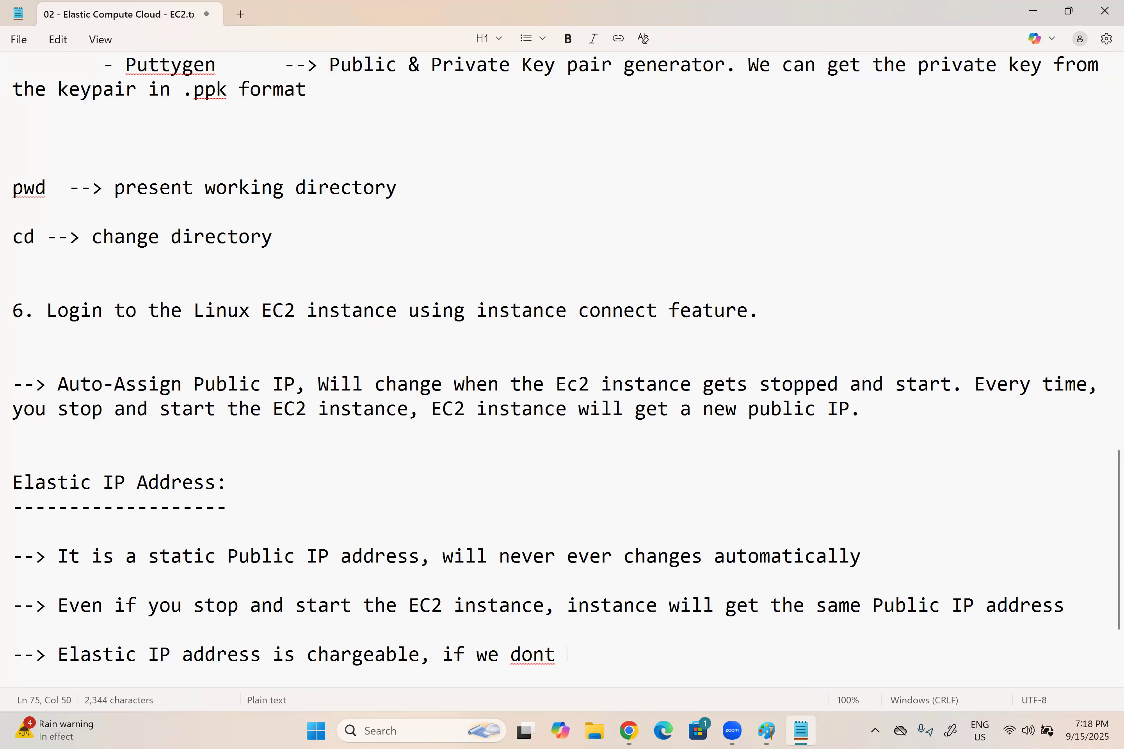
text(attach to any ru)
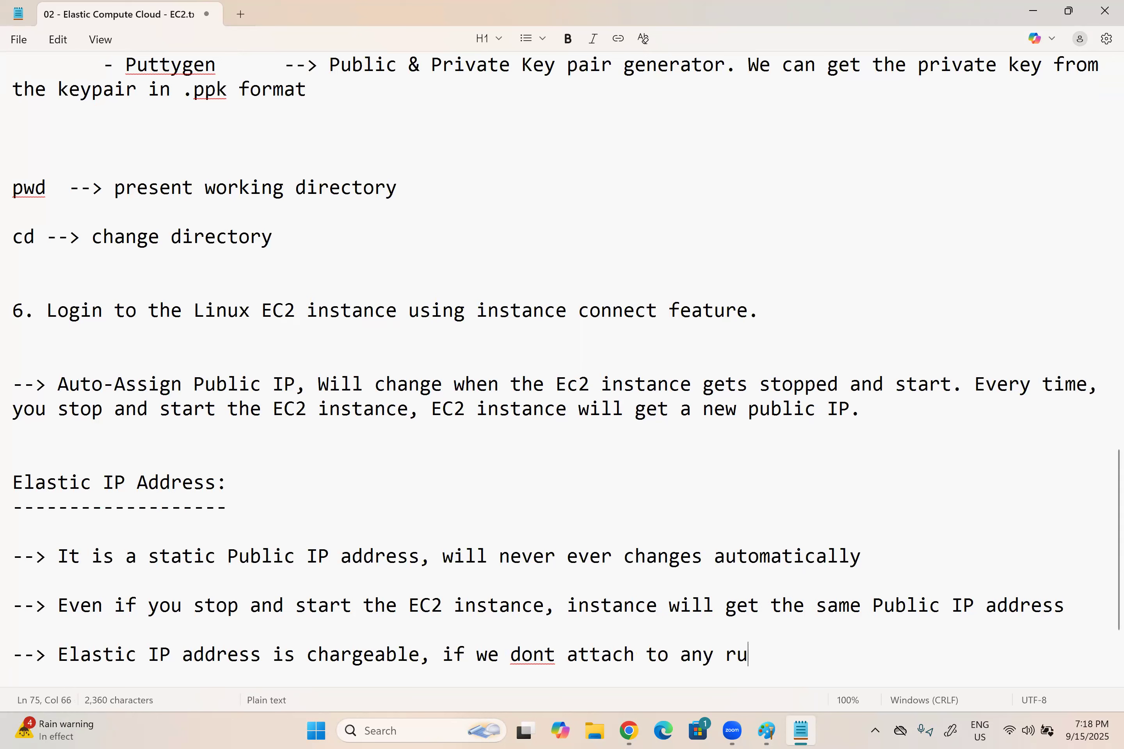
text(nning EC)
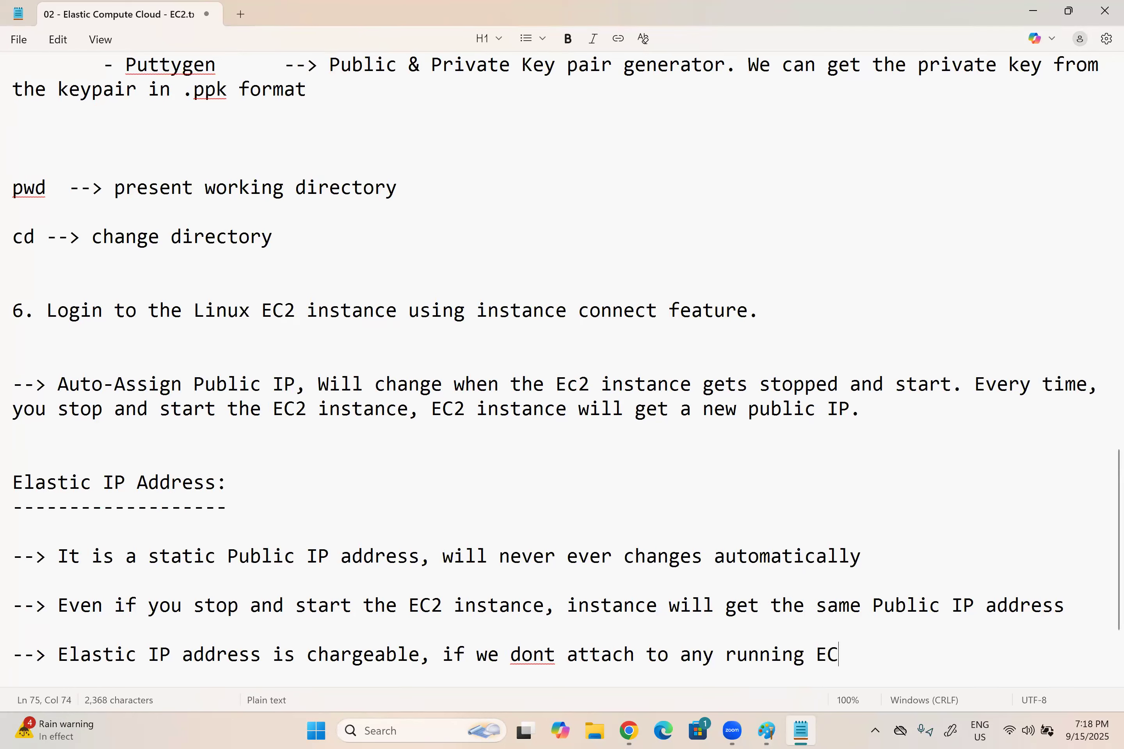
text(2 instance.)
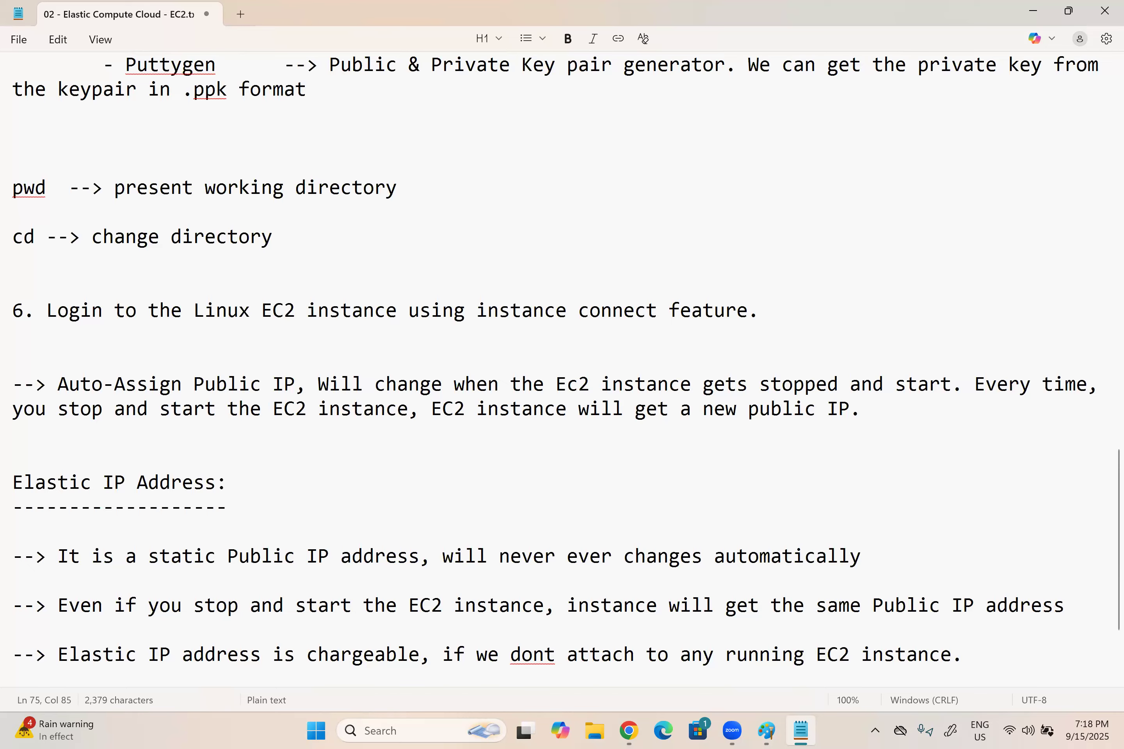
Step: Add the line "Different phases to use the elastic IP address" below the Elastic IP notes
key(Return)
key(Return)
key(Return)
key(Return)
key(Return)
key(Return)
key(BackSpace)
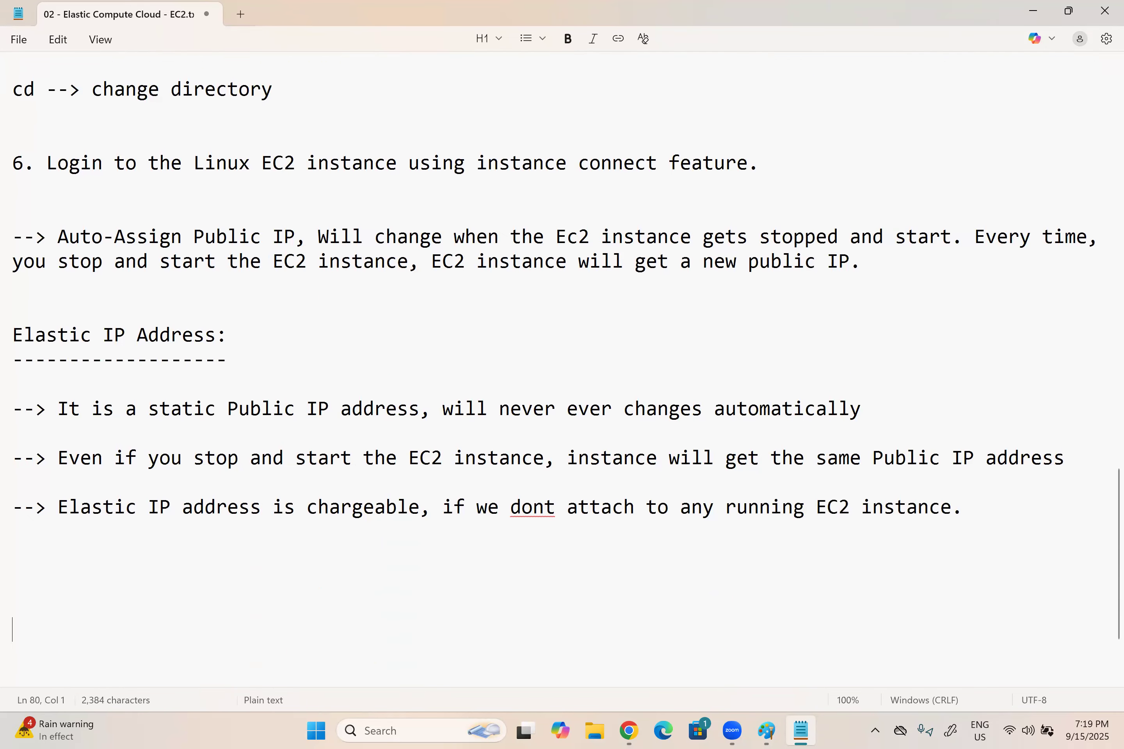
key(BackSpace)
key(BackSpace)
text(Different )
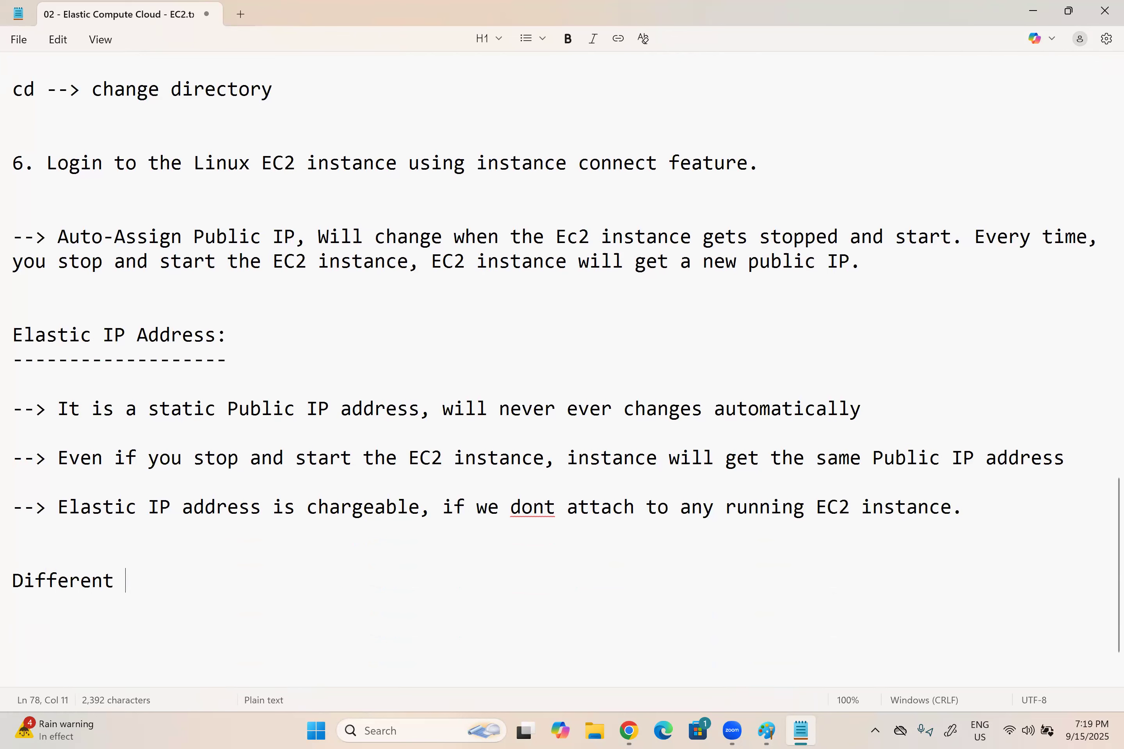
text(phases to )
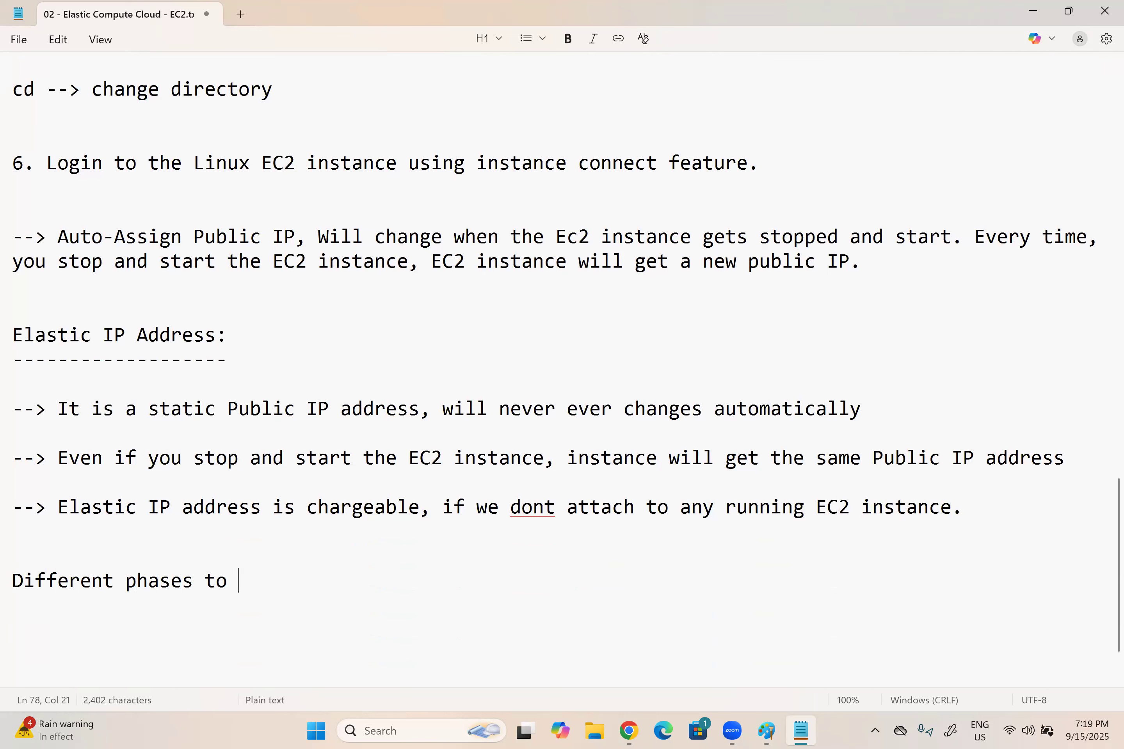
text(use the elastic)
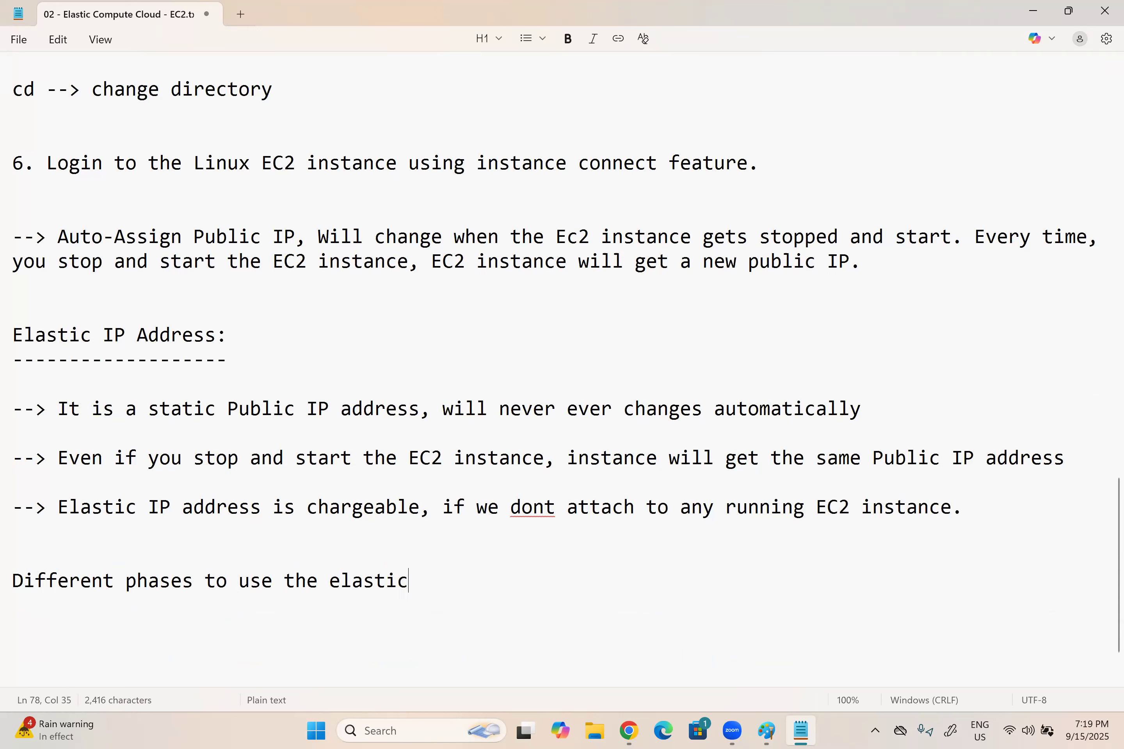
text( IP address)
Step: List "- Allocate" and "- Attach" as indented items under the Elastic IP phases line
key(Return)
key(Return)
key(Tab)
text(- Allo)
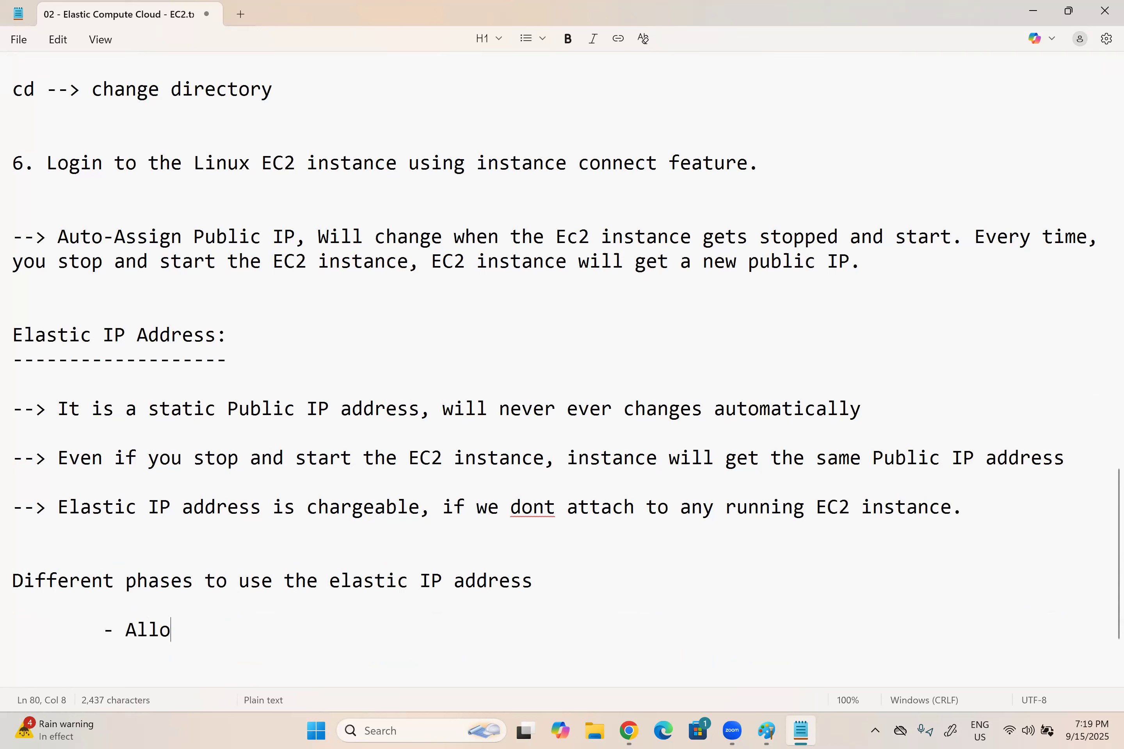
text(cate)
key(Return)
key(Tab)
text(-)
text(Assi)
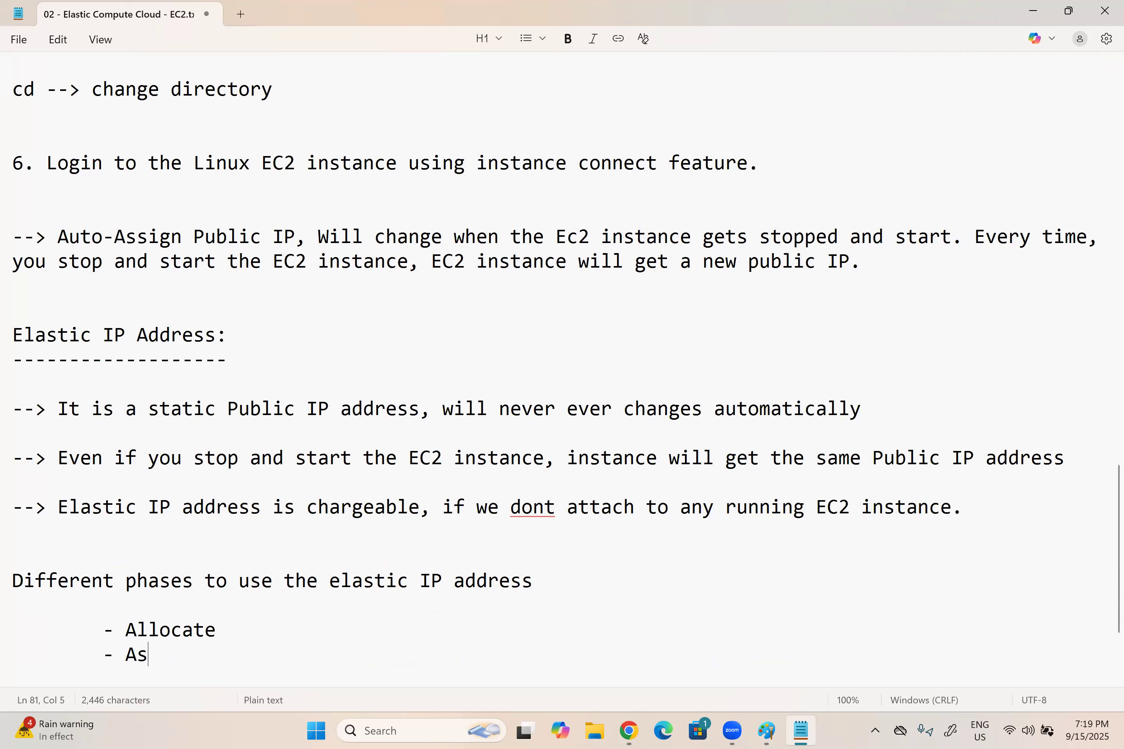
key(BackSpace)
key(BackSpace)
key(BackSpace)
key(BackSpace)
text(att)
key(BackSpace)
key(BackSpace)
key(BackSpace)
text(Attache)
key(Return)
key(Tab)
text(-)
key(BackSpace)
key(BackSpace)
key(BackSpace)
key(BackSpace)
key(BackSpace)
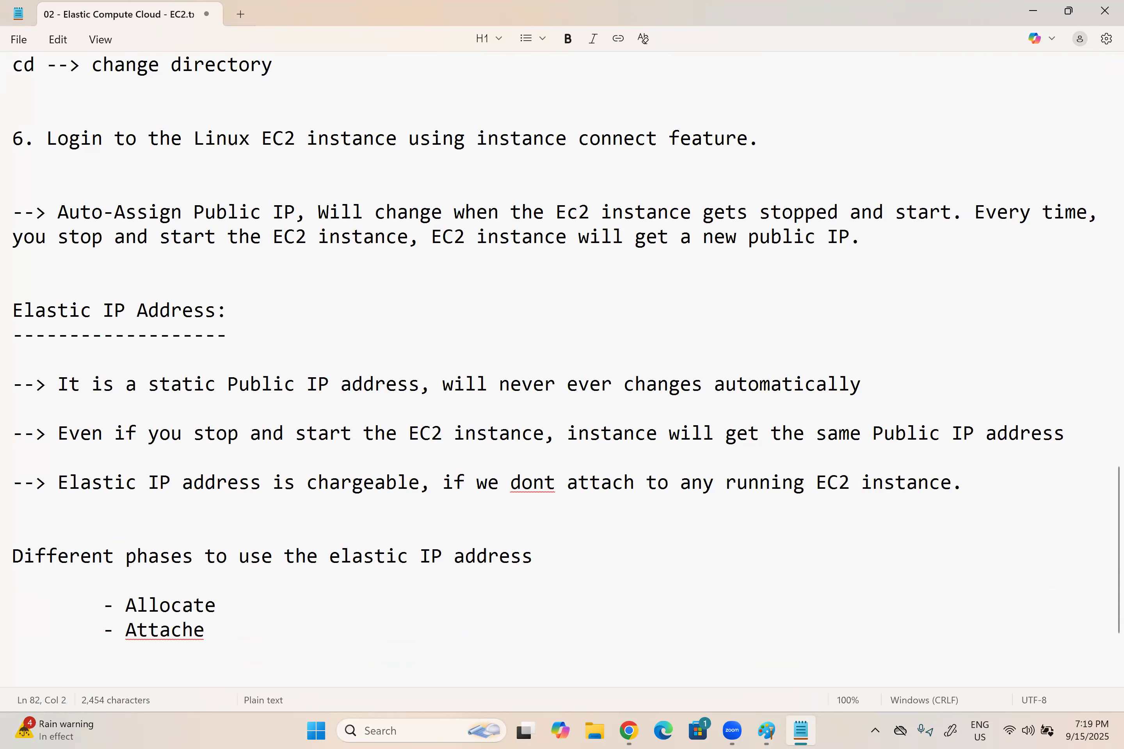
Step: Add "- Detach" and "- Release" as further indented items in the phases list
key(Return)
key(Tab)
text(0)
key(BackSpace)
text(- Detach)
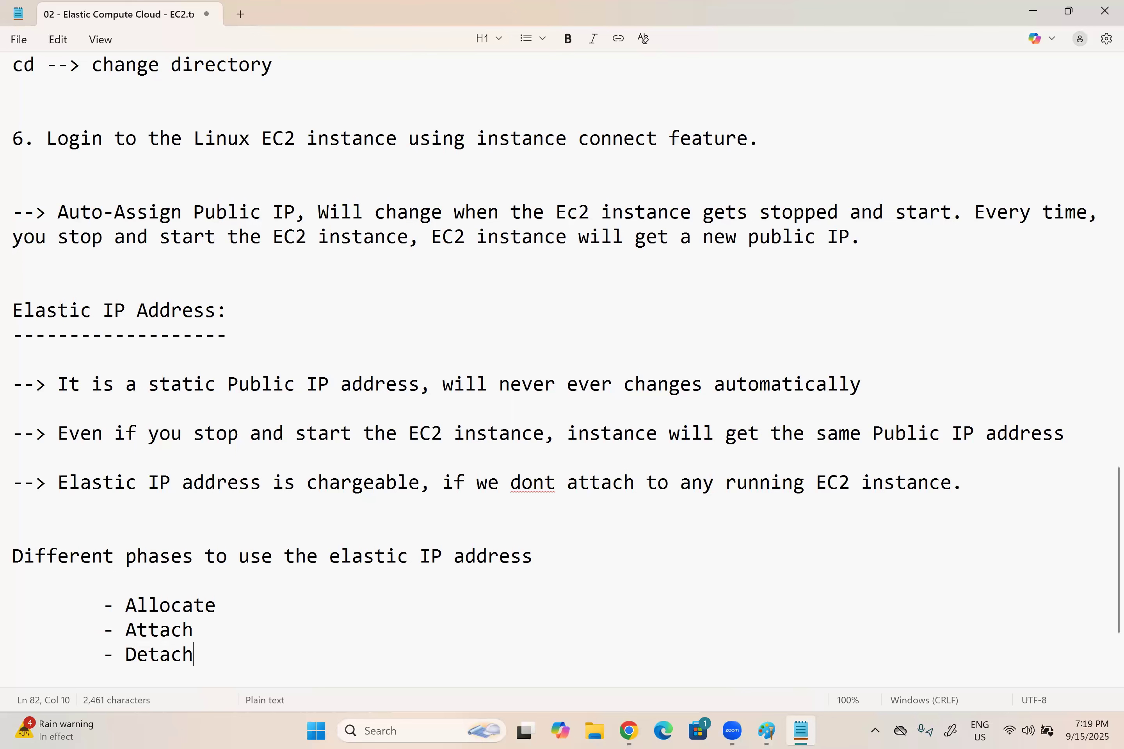
key(Return)
key(Tab)
text(- )
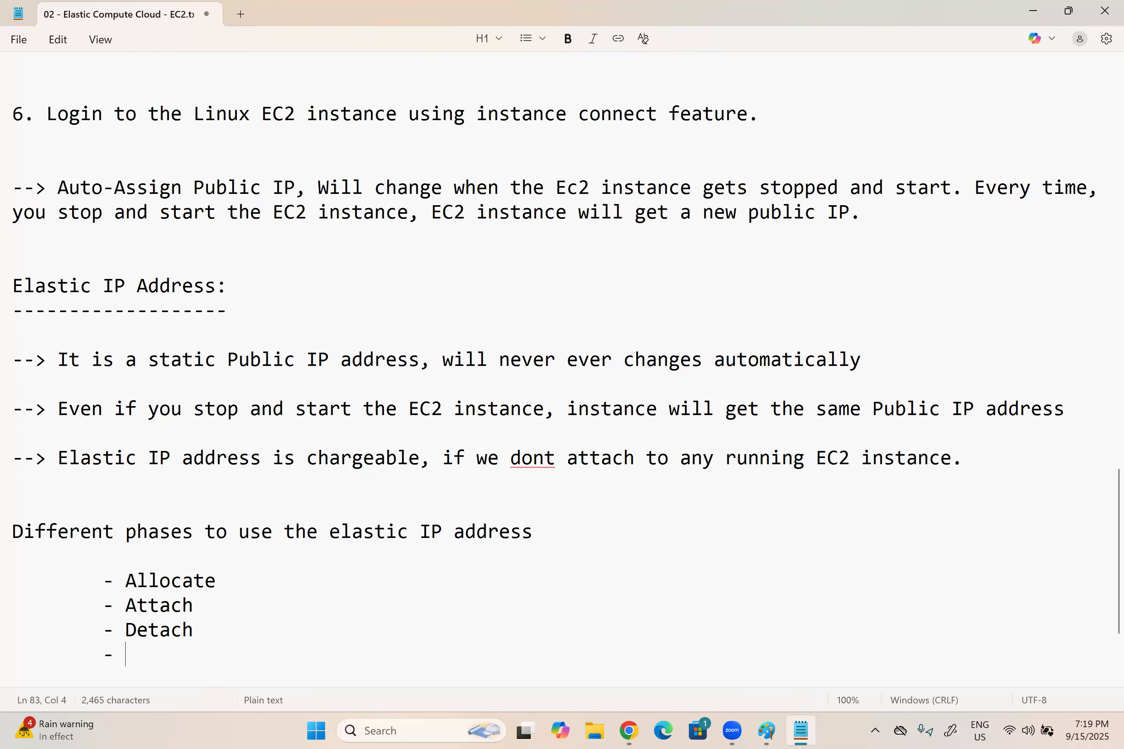
text(Release)
key(Up)
key(Up)
key(Up)
key(Up)
key(Down)
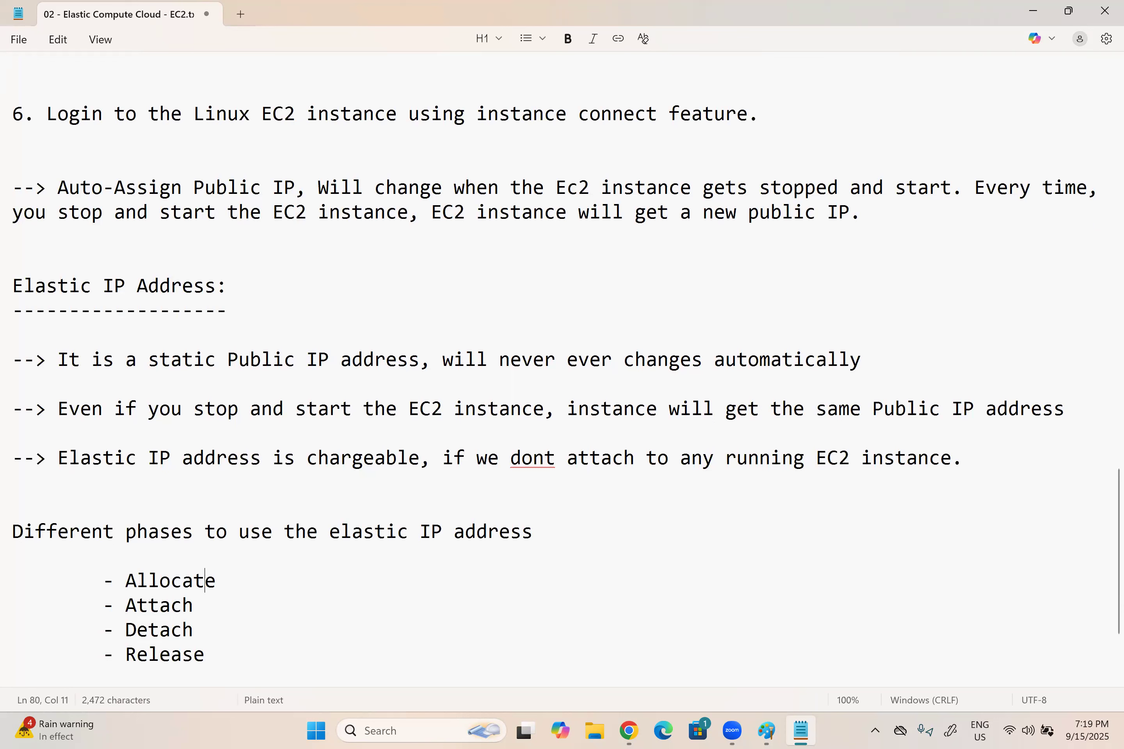
Step: Describe Allocate with "--> We will request AWS, they will allocate an Elastic IP to your Account.", spaced to fit on one line
click(266, 574)
key(Tab)
text(--> We will )
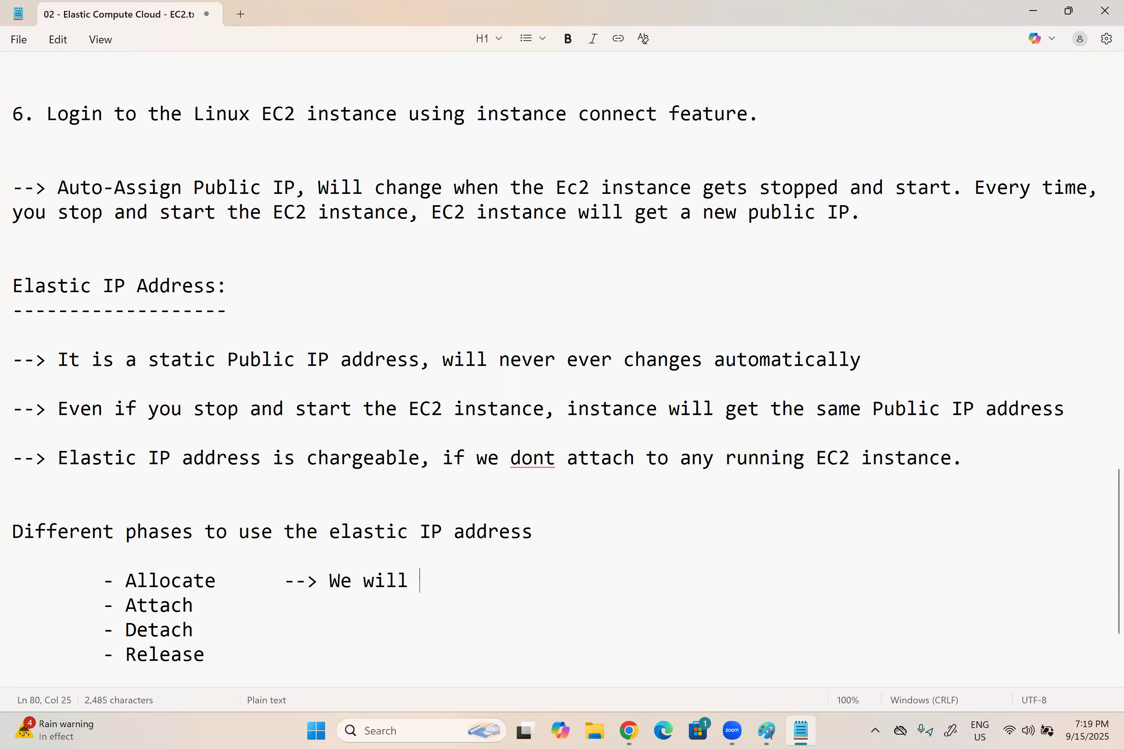
text(request AWS)
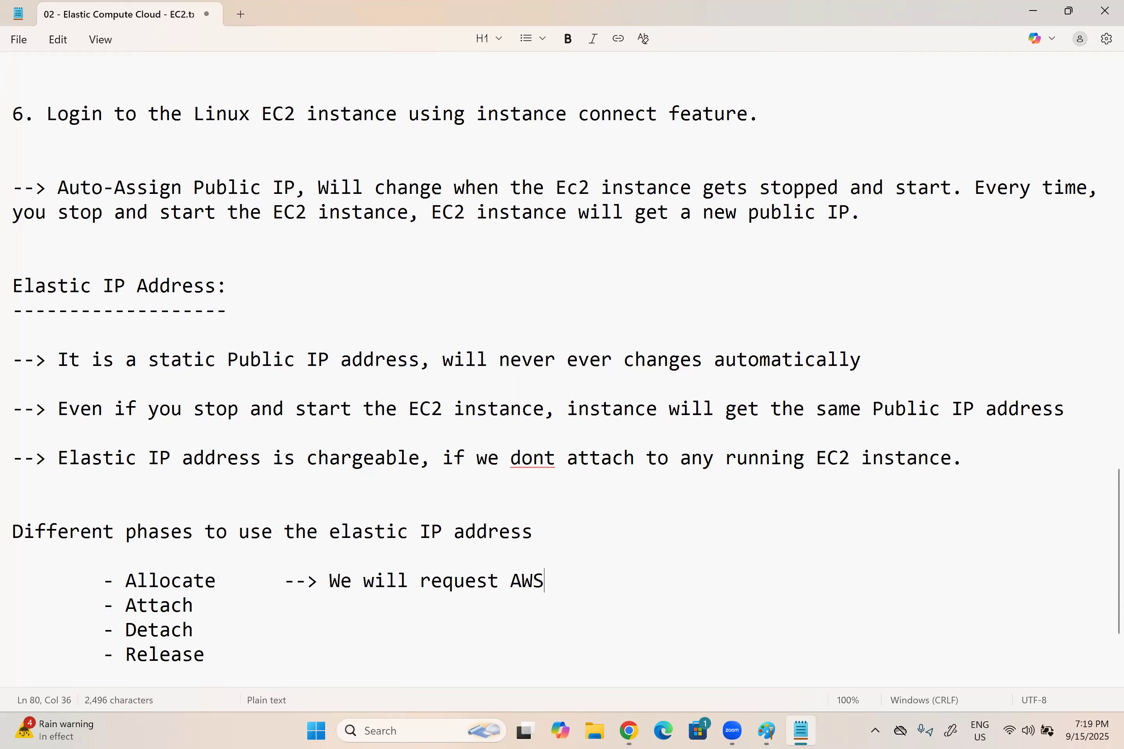
text(, they will allocate a)
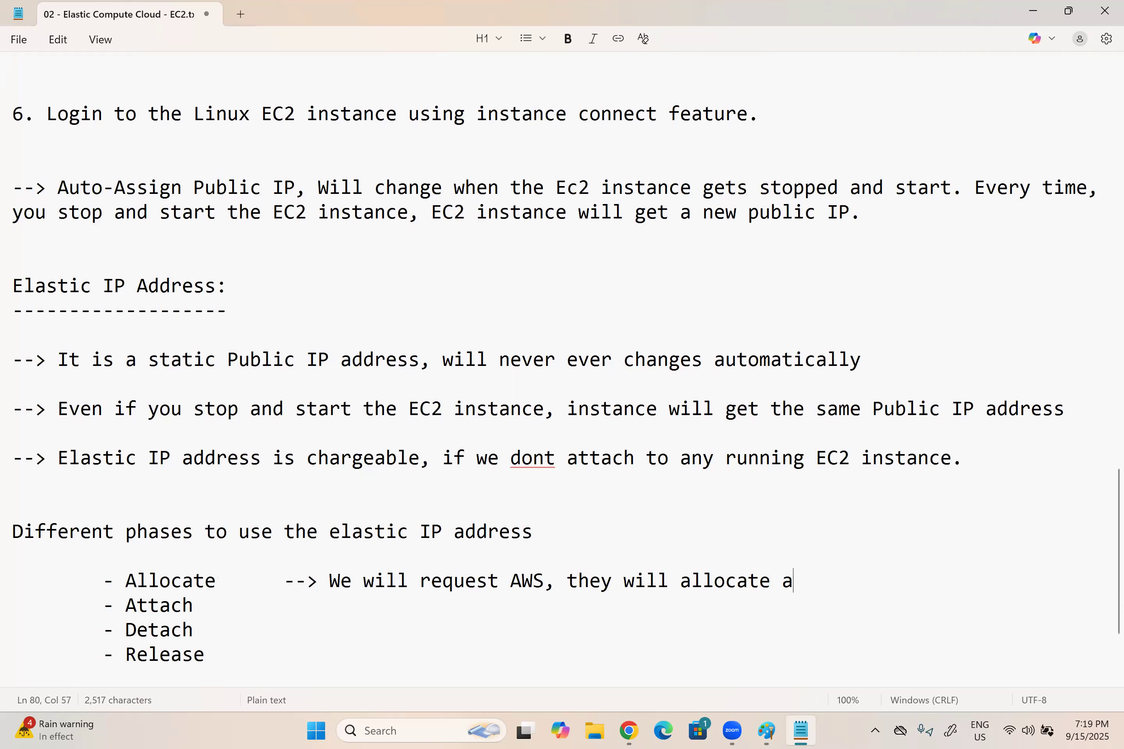
text(n Elastic)
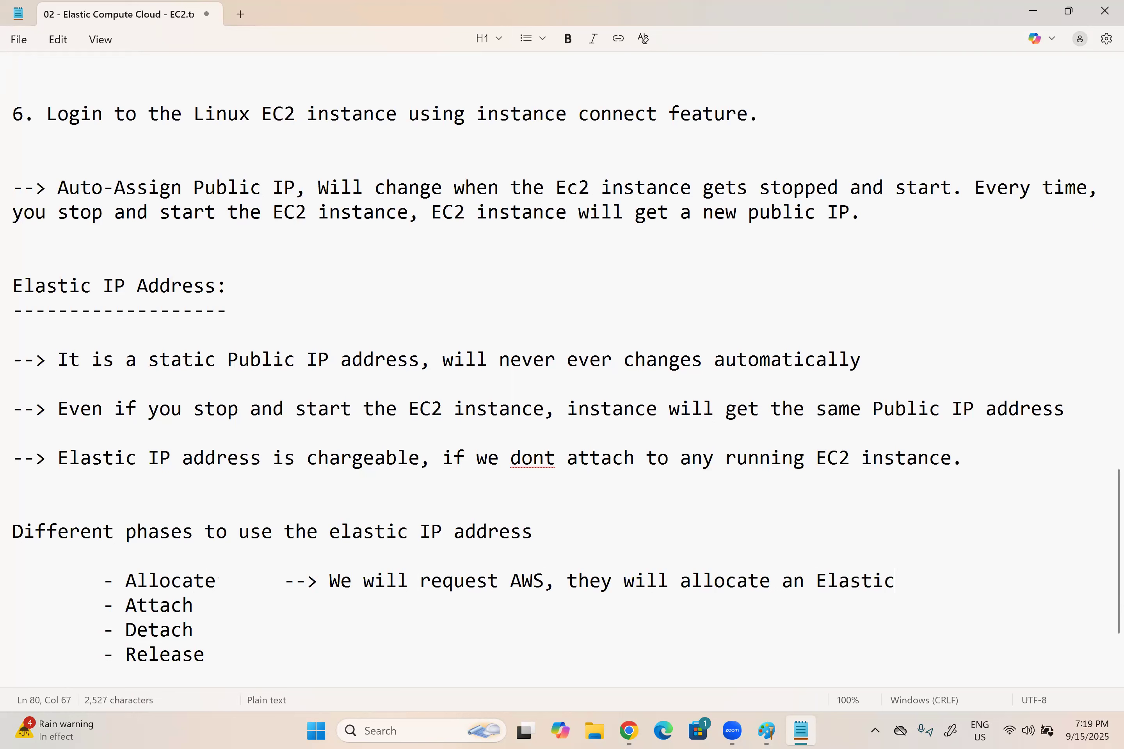
text( IP to your)
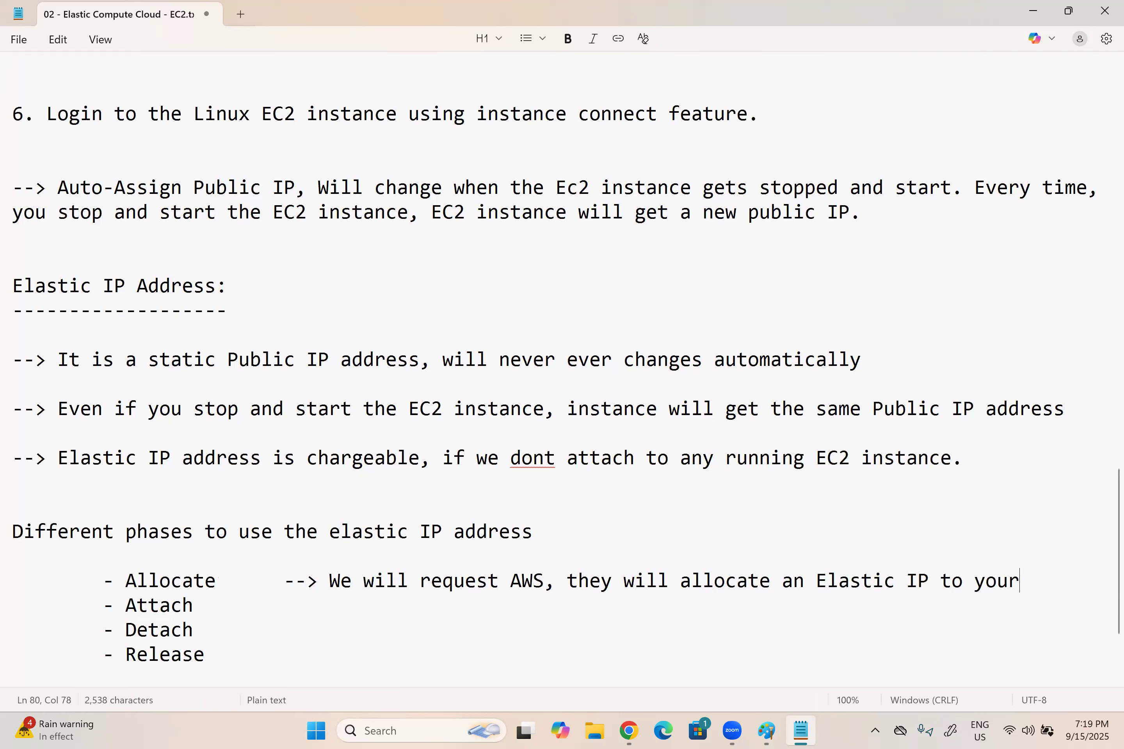
text( Account.)
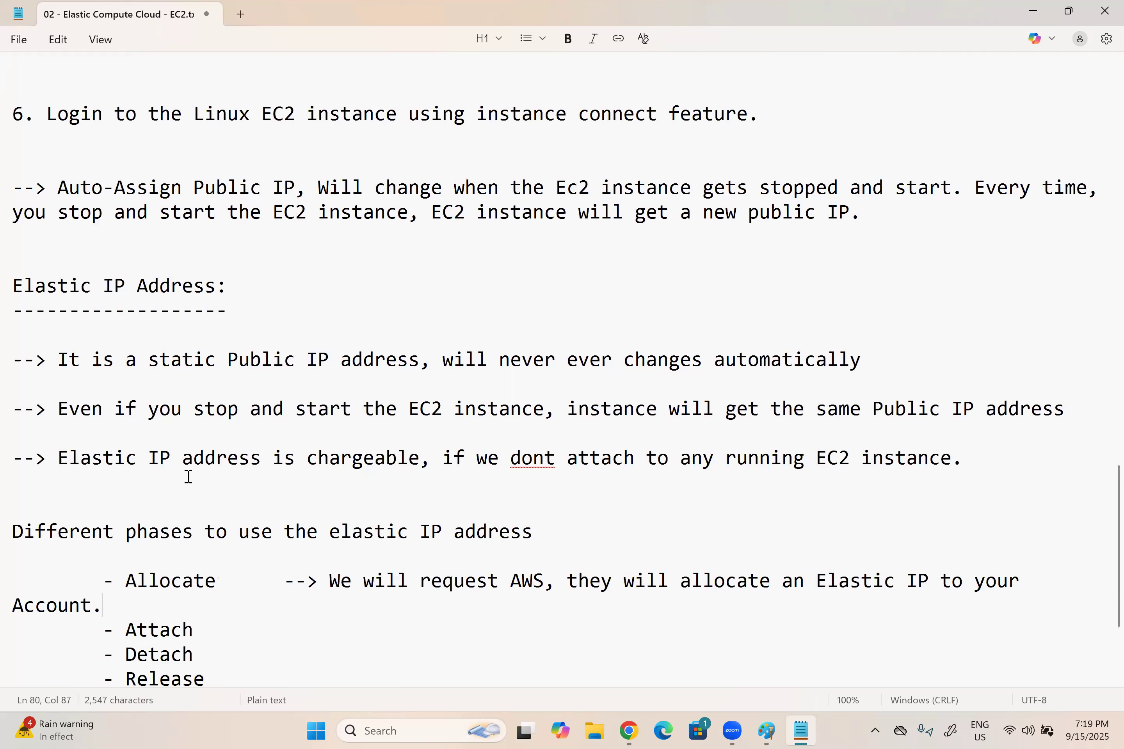
click(283, 581)
key(BackSpace)
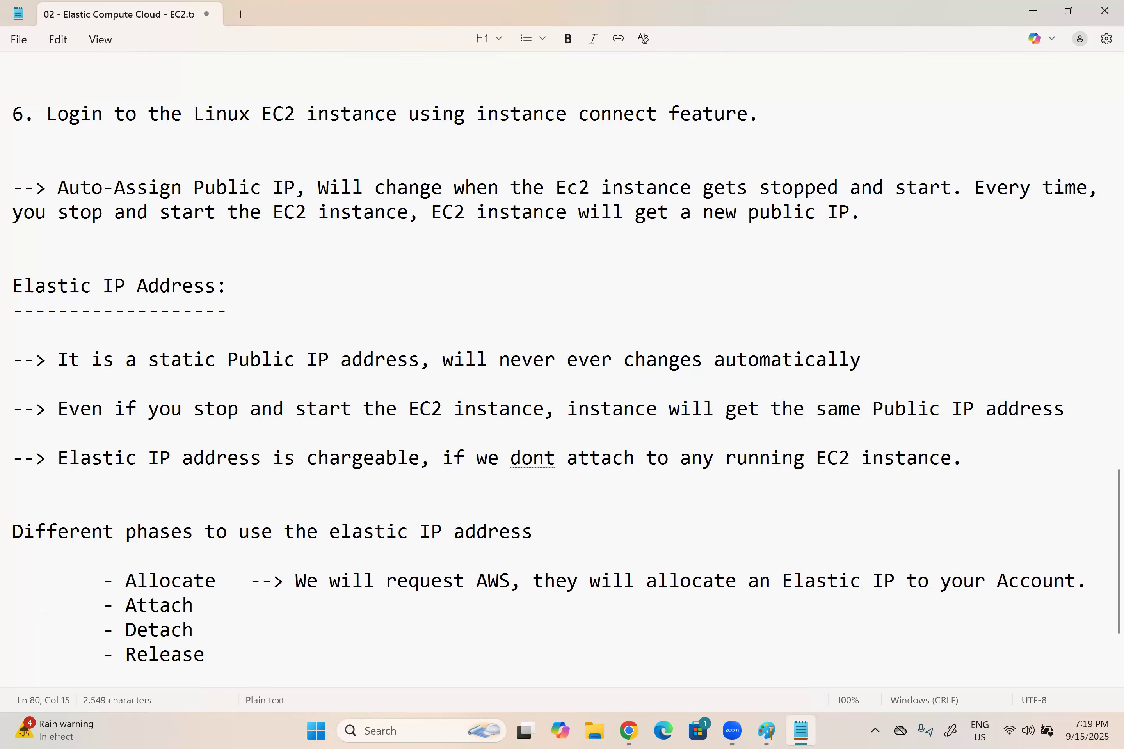
key(BackSpace)
Step: Describe Attach with "--> Assign the Elastic IP address to any EC2 instance", aligned with the arrow above
click(200, 605)
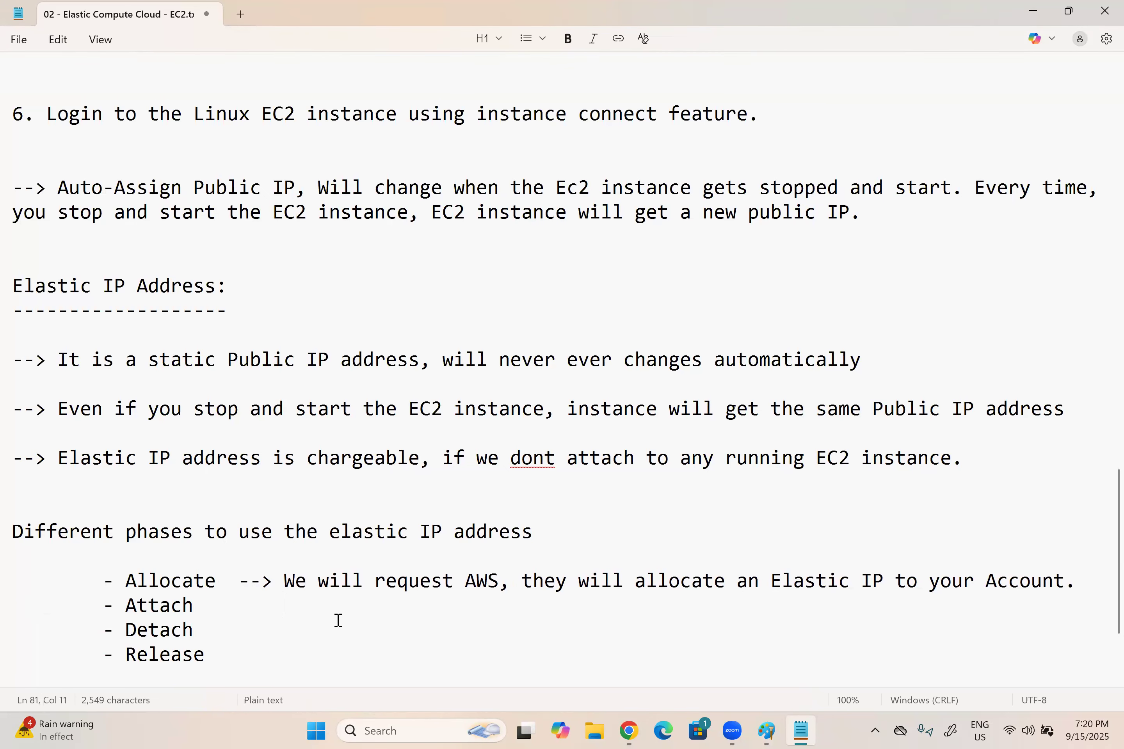
text(--> Assign the Elastic IP address to any EC2 instance)
Step: Describe Detach with "--> Remove the IP address from Ec2 instance and kept unused", aligned with the arrows above
click(264, 637)
key(Tab)
key(BackSpace)
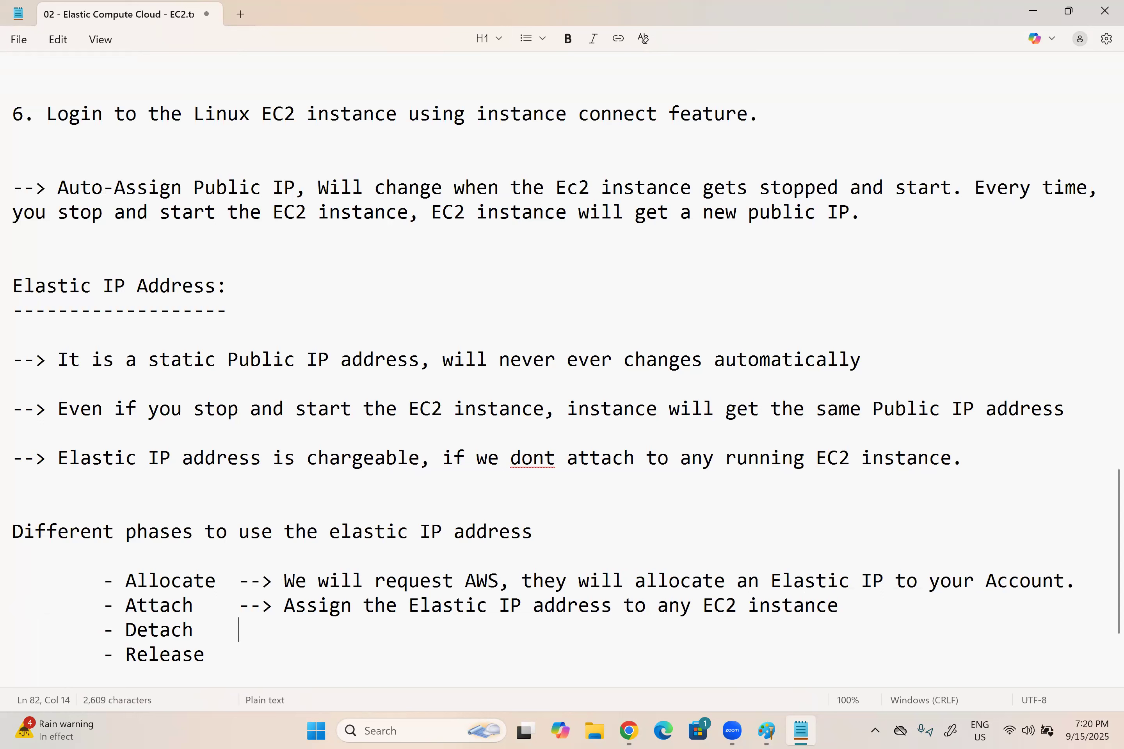
text(--> Remove thr)
key(BackSpace)
key(BackSpace)
text(eIP)
key(BackSpace)
key(BackSpace)
key(BackSpace)
text(IP address f)
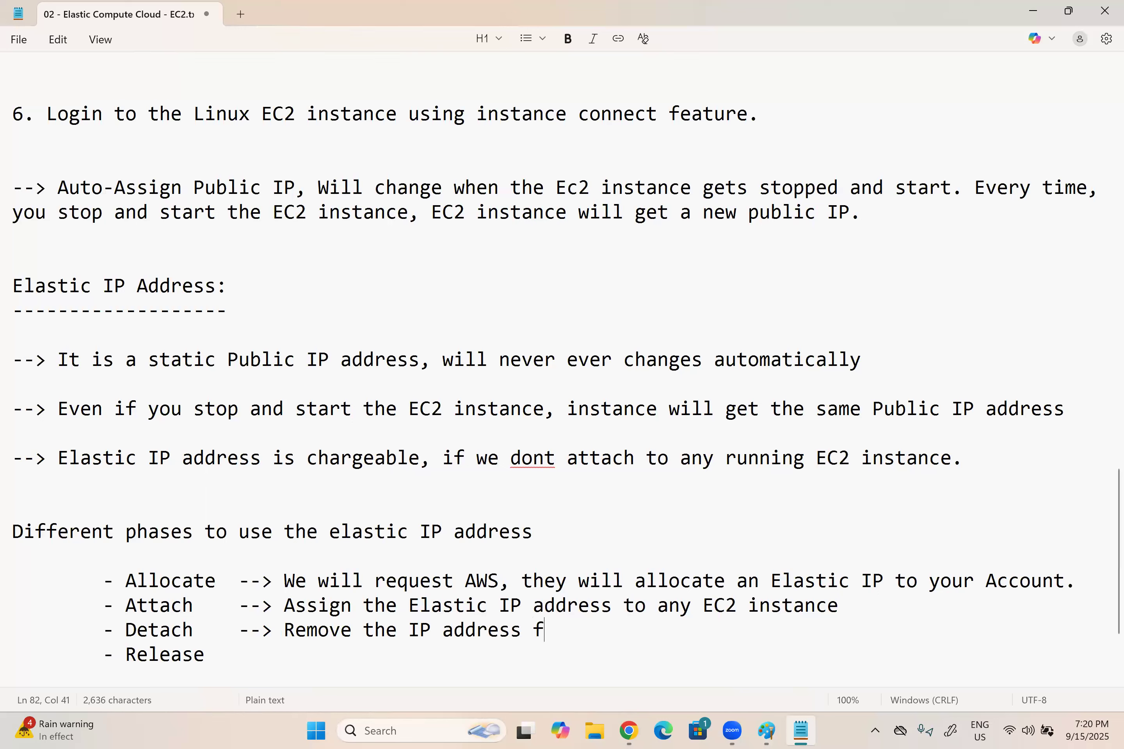
text(rom Ec2 ins)
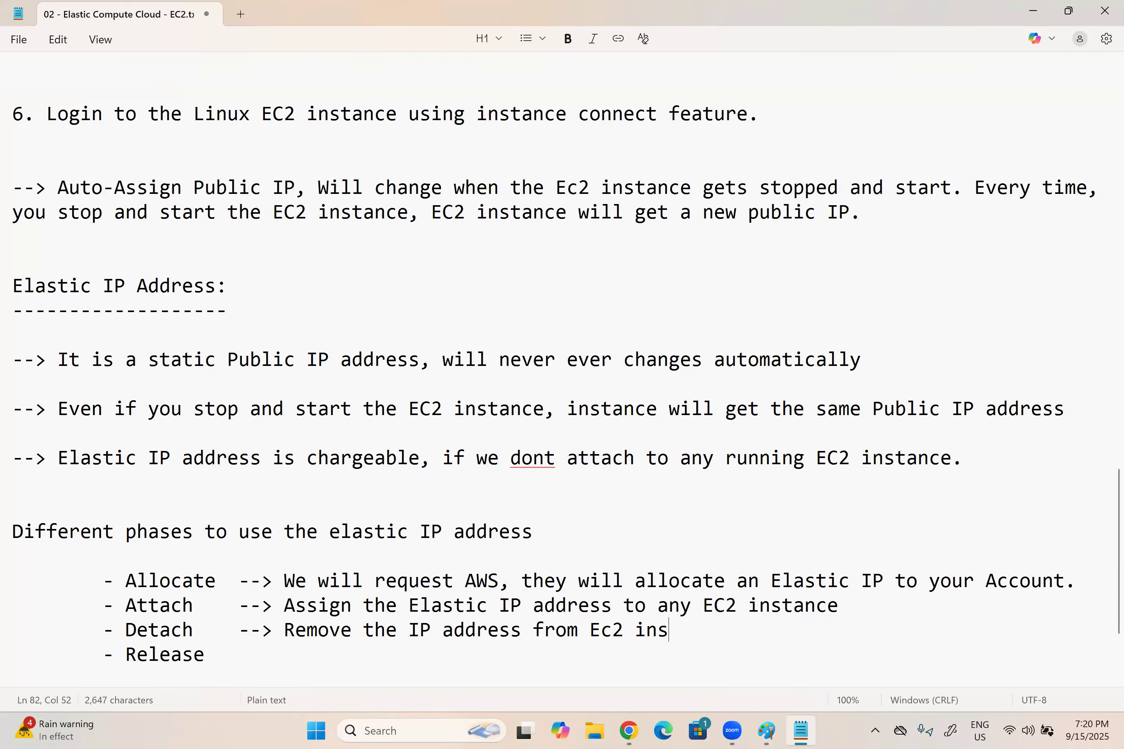
text(tance and kep)
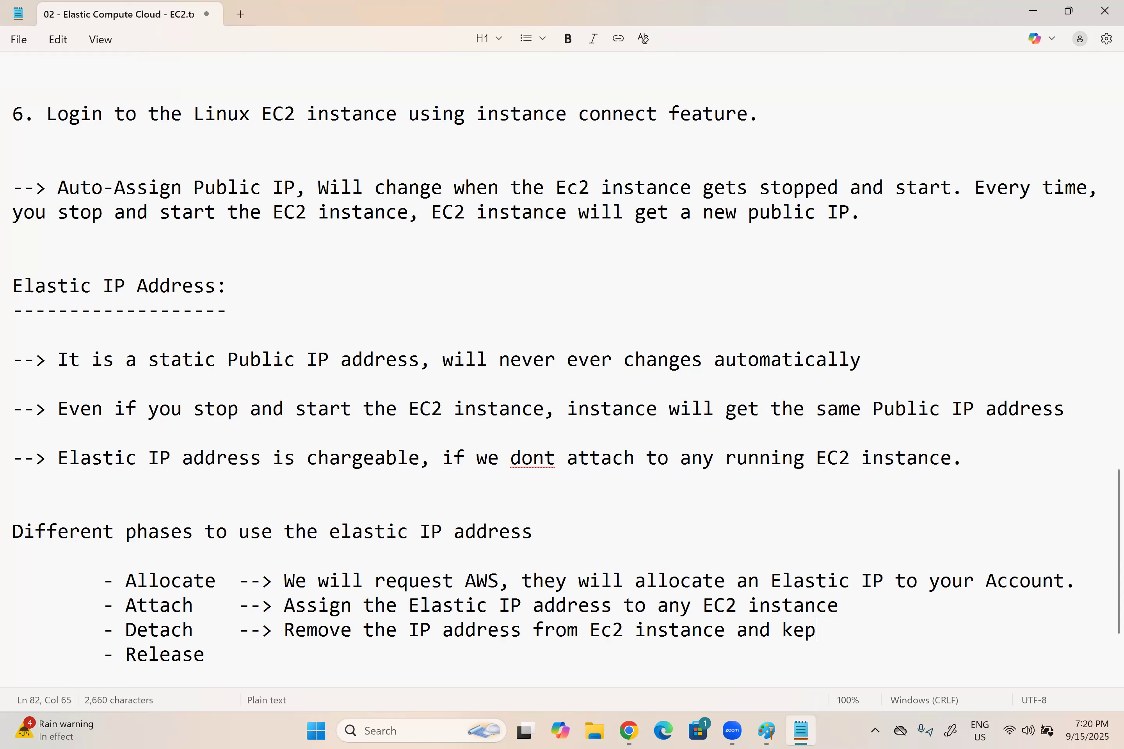
text(t unused)
key(Return)
key(BackSpace)
Step: Describe Release with "--> Give back the elastic IP to AWS." and leave blank lines below it
click(230, 654)
text(--)
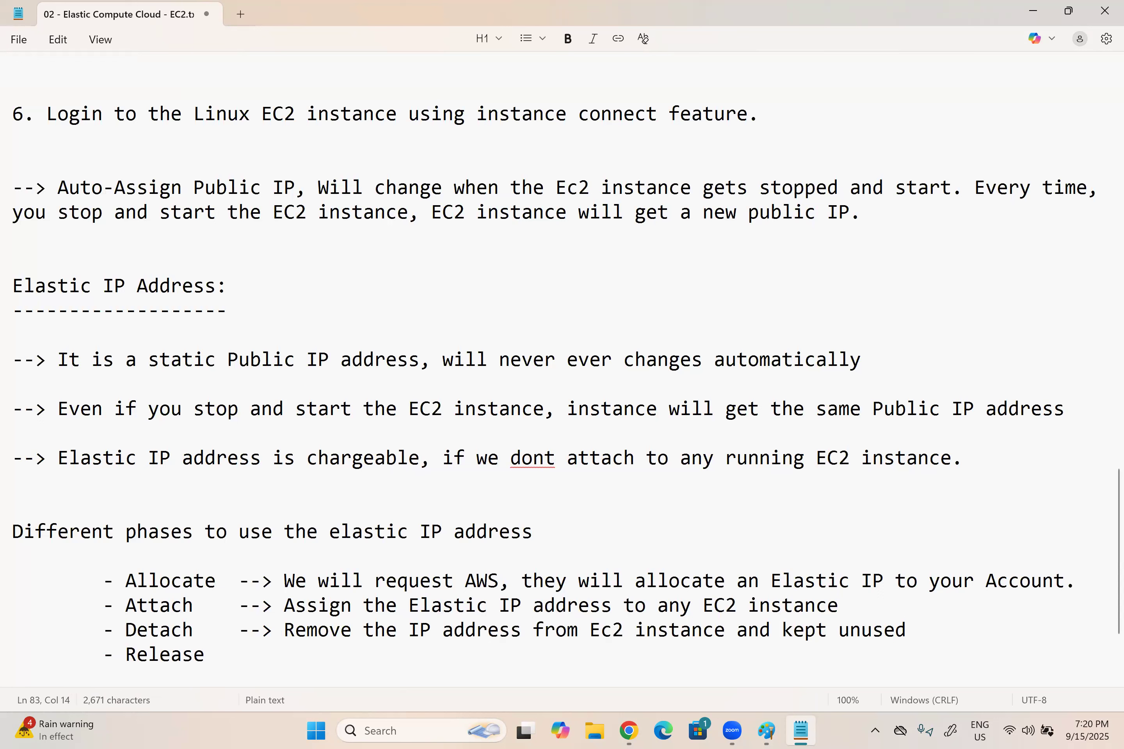
text(> Give back th)
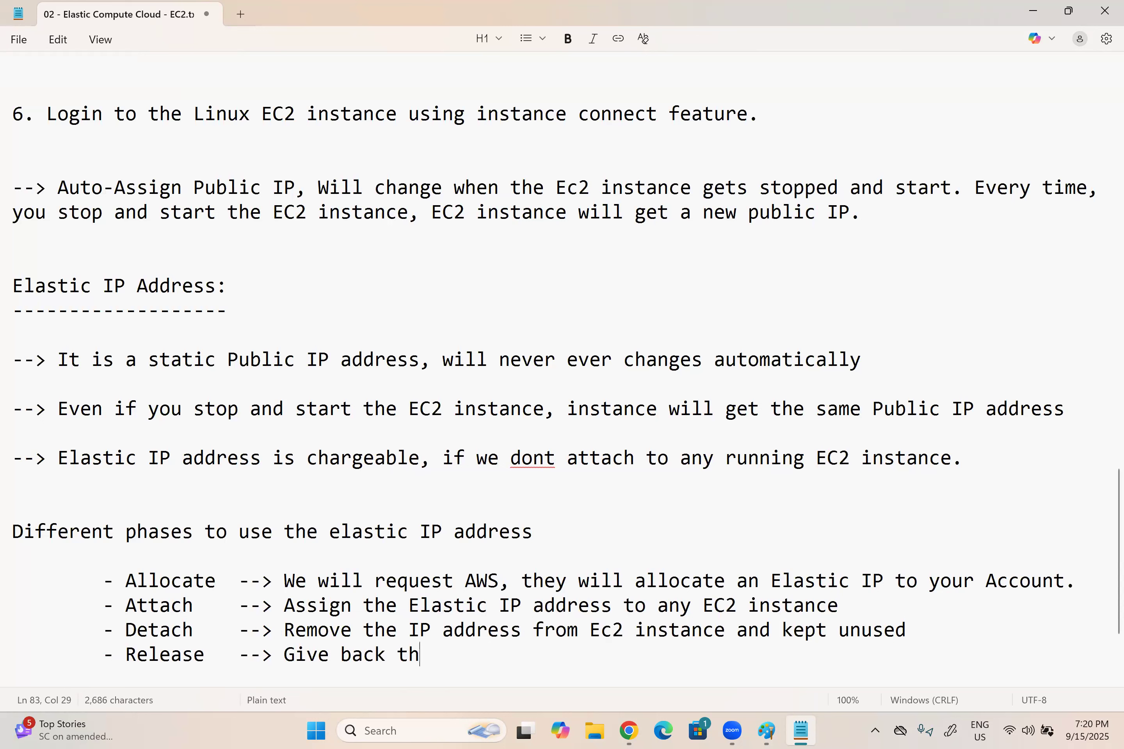
text(e elastic IP to)
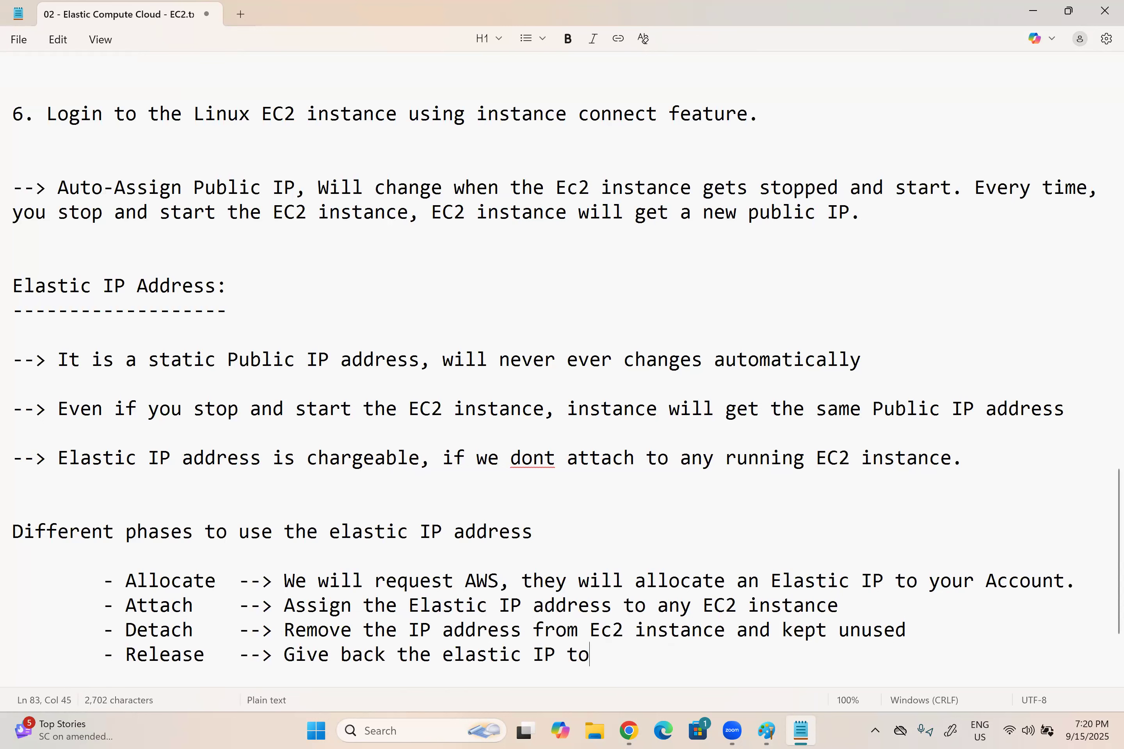
text( AWS.)
key(Return)
key(Return)
key(Return)
key(Return)
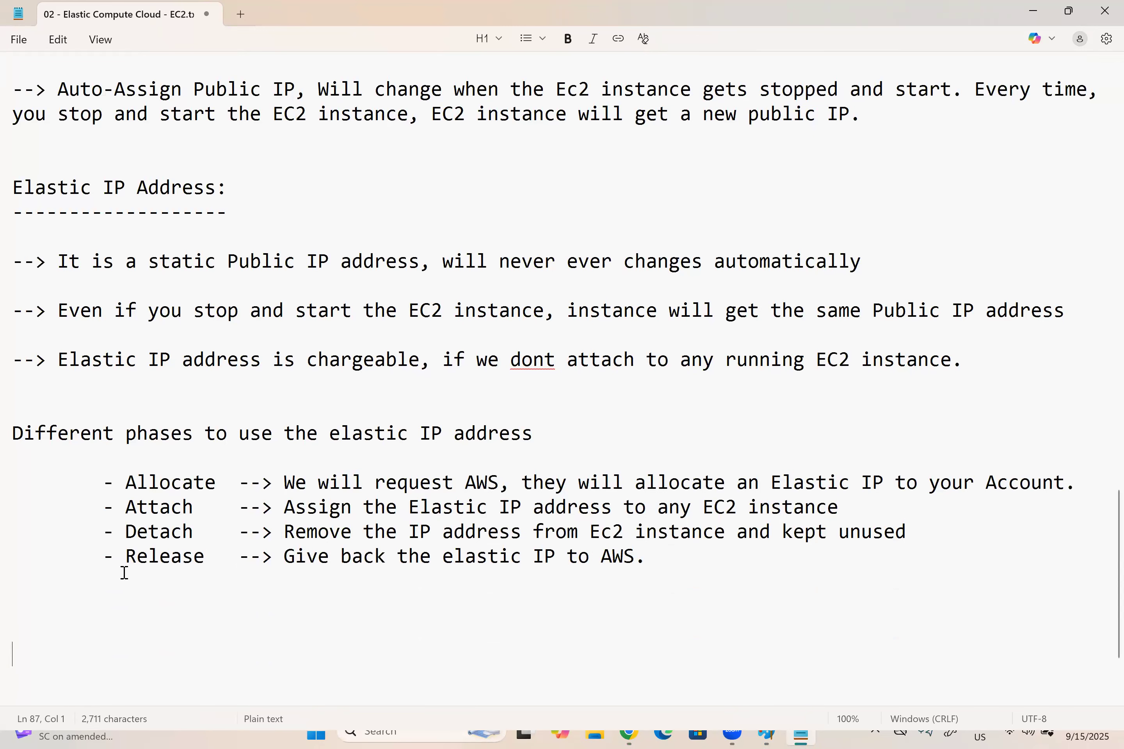
drag(126, 483, 230, 489)
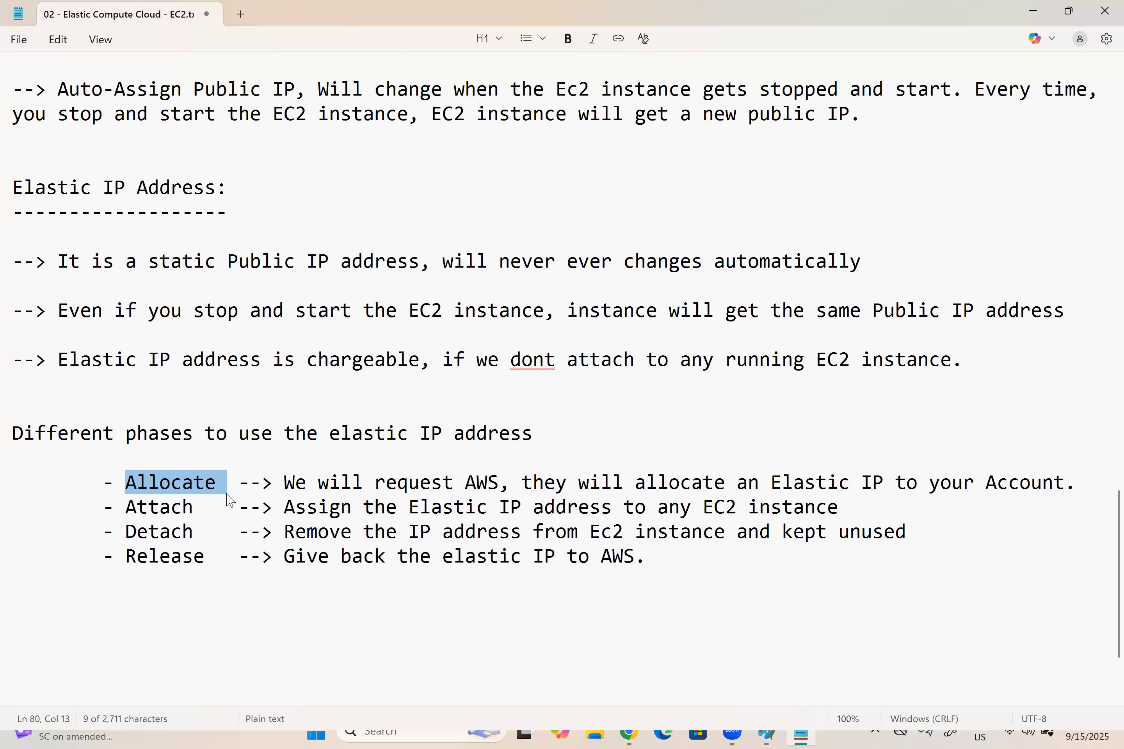
drag(206, 537, 125, 533)
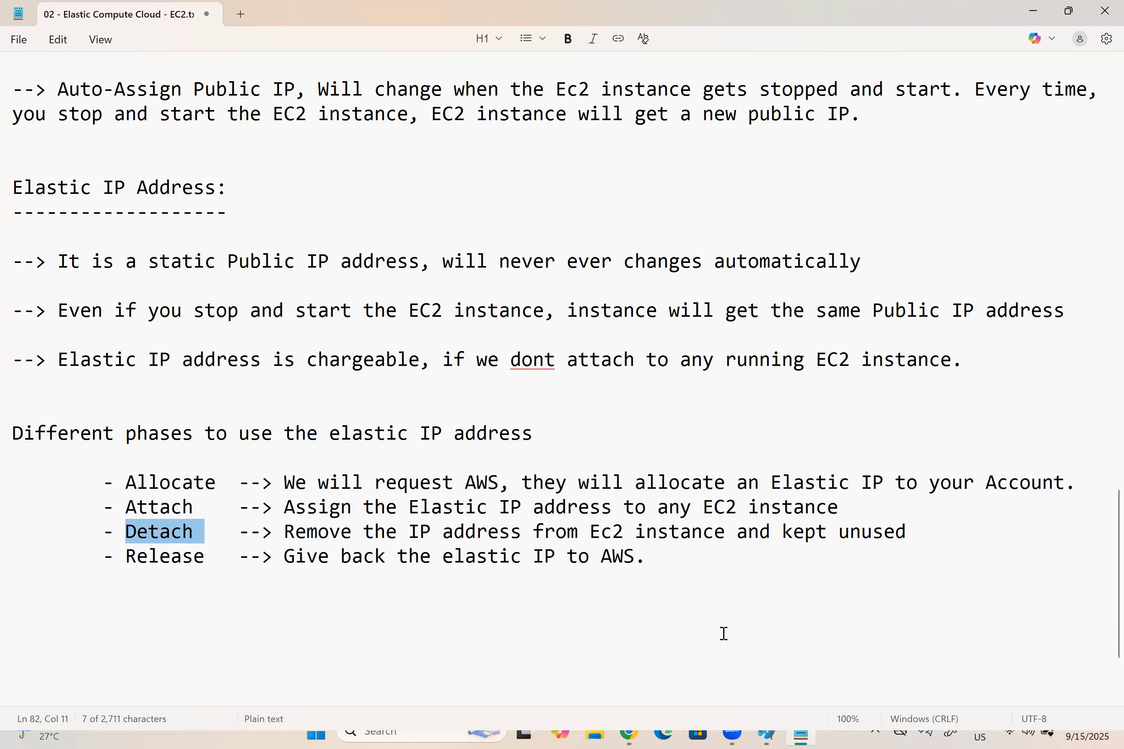
Step: Add "7. Note down the Public IP of EC2 instance, then Stop and start the EC2 instance" below the phases list
click(658, 558)
key(Return)
key(Return)
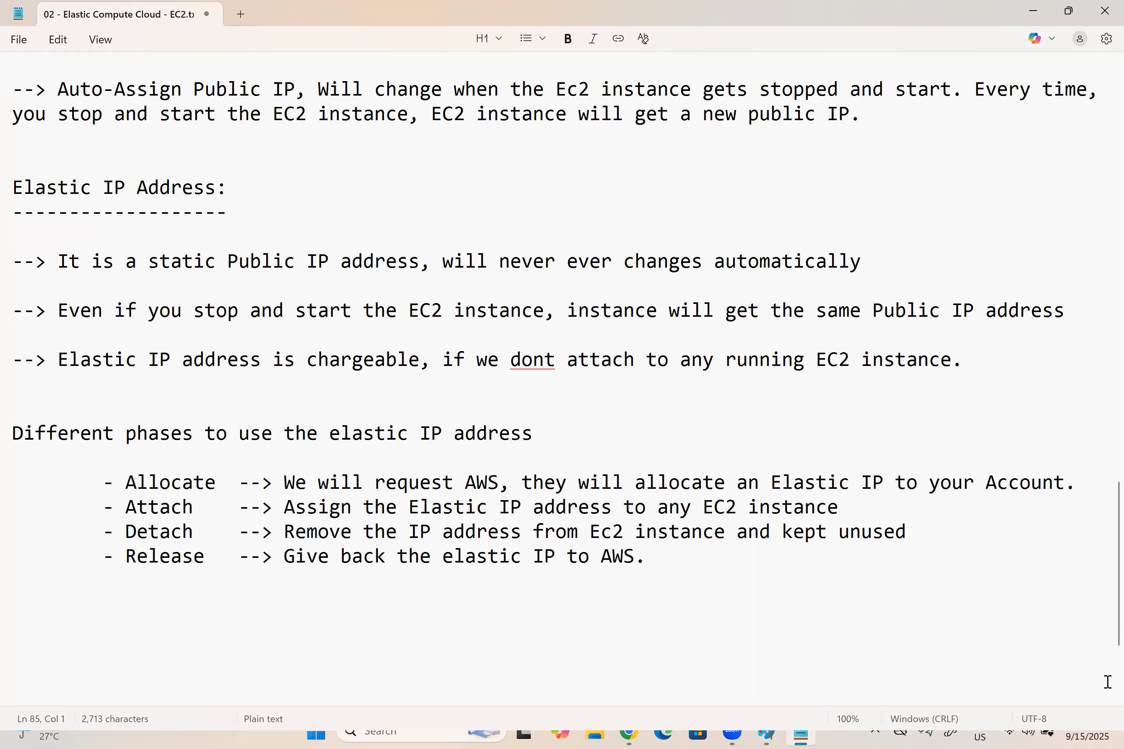
text(--)
key(BackSpace)
key(BackSpace)
scroll(561, 376, up, 4)
scroll(562, 377, down, 5)
key(Return)
text(7. )
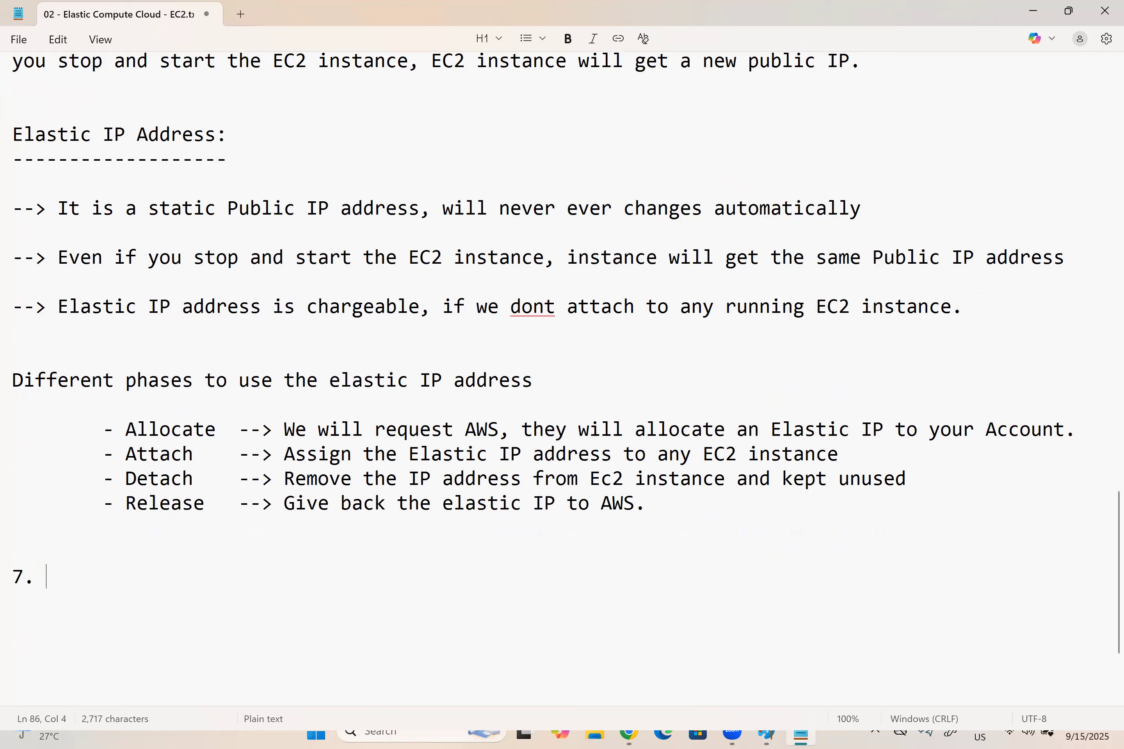
text(Note down the Public IP of EC2 )
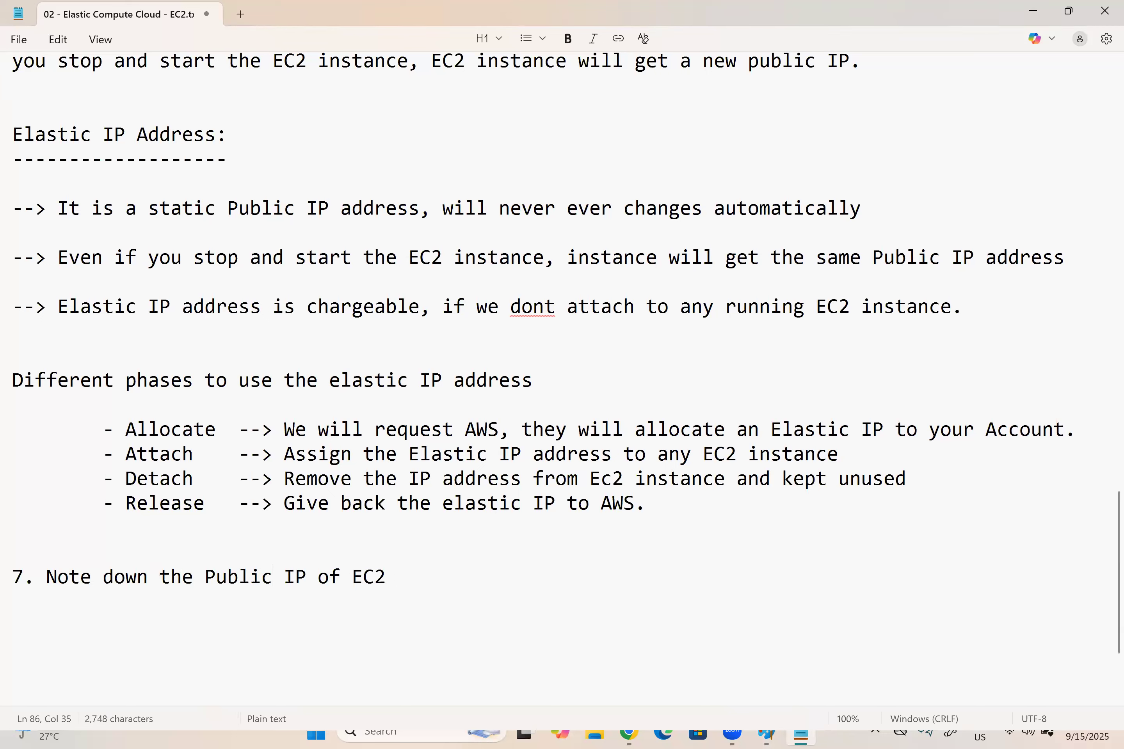
text(instance, th)
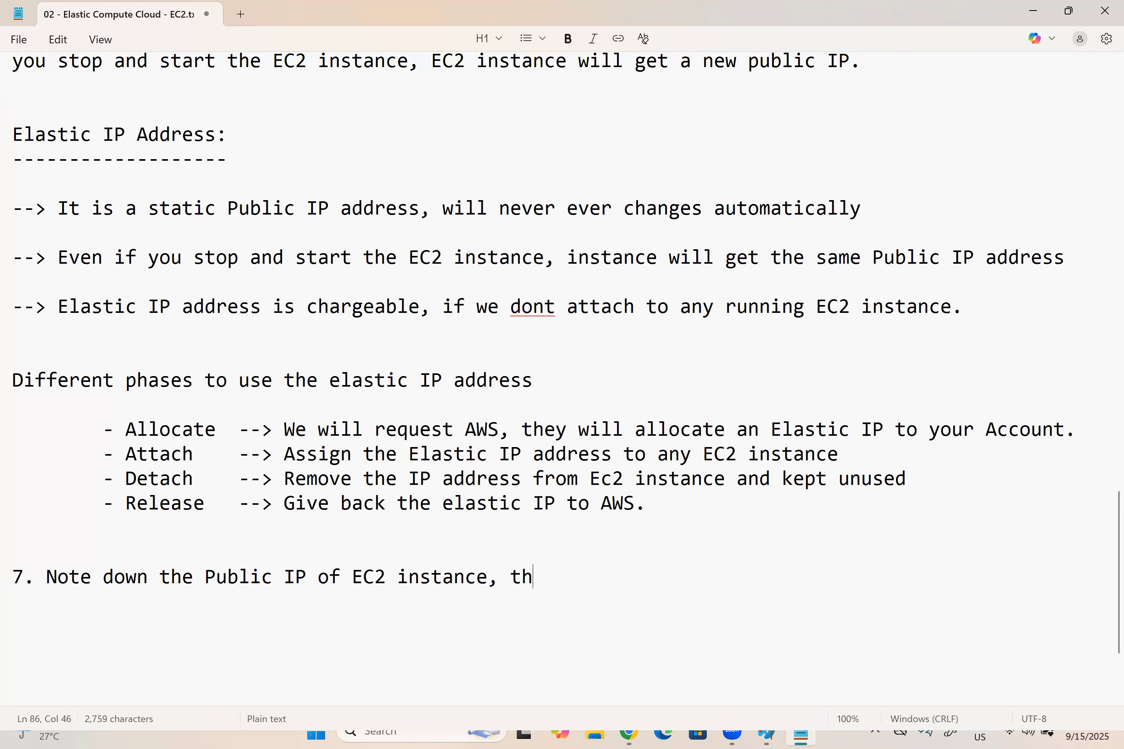
text(en Stop and star)
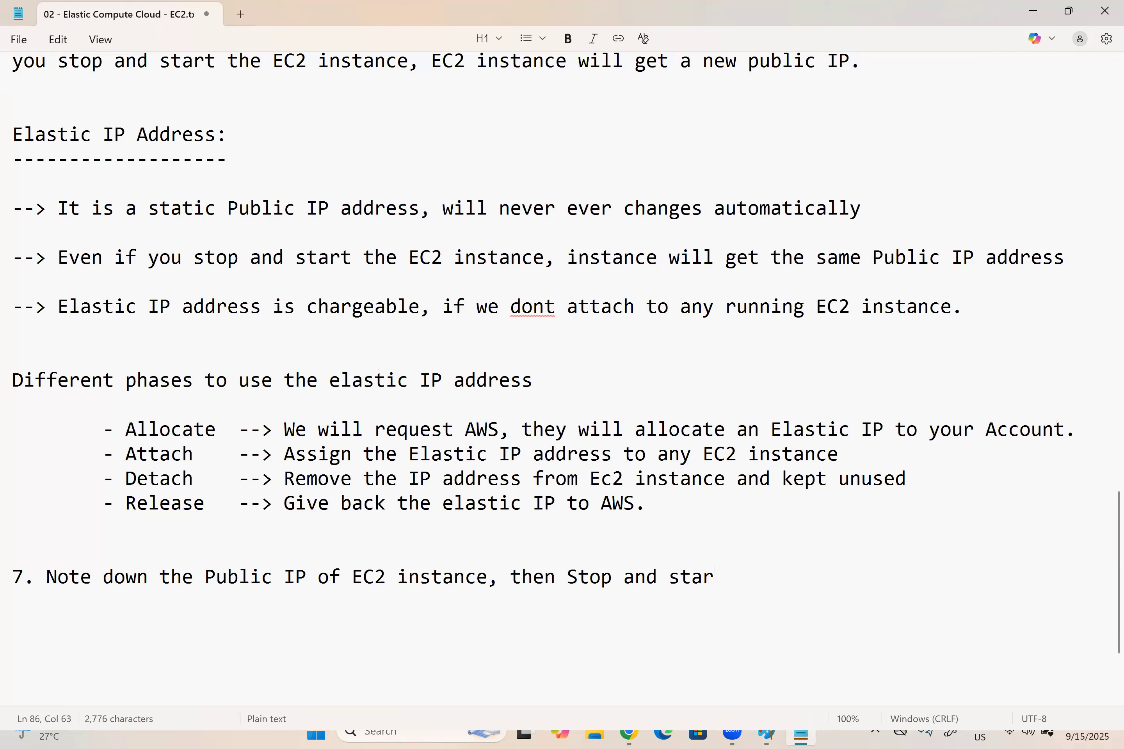
text(t the EC2 instance)
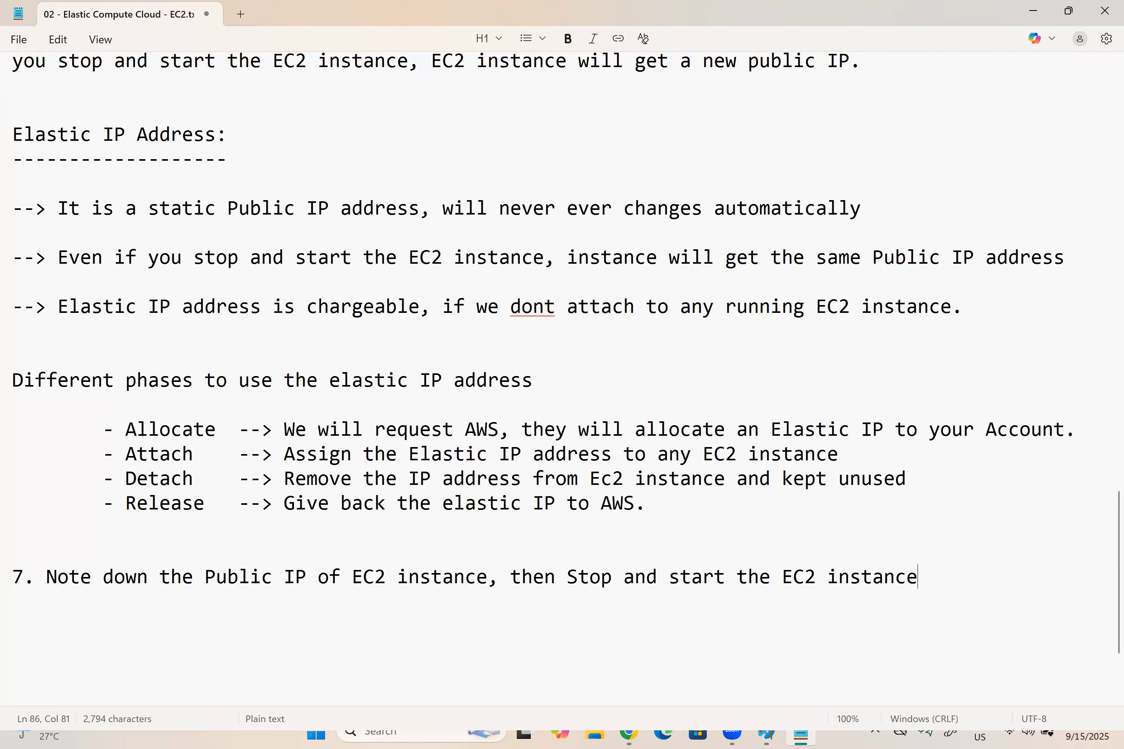
Step: Add "8. Observe the Public IP of the EC2 instance, and confirm that a new IP has been assigned." below item 7, followed by blank lines
key(Return)
key(Return)
text(8)
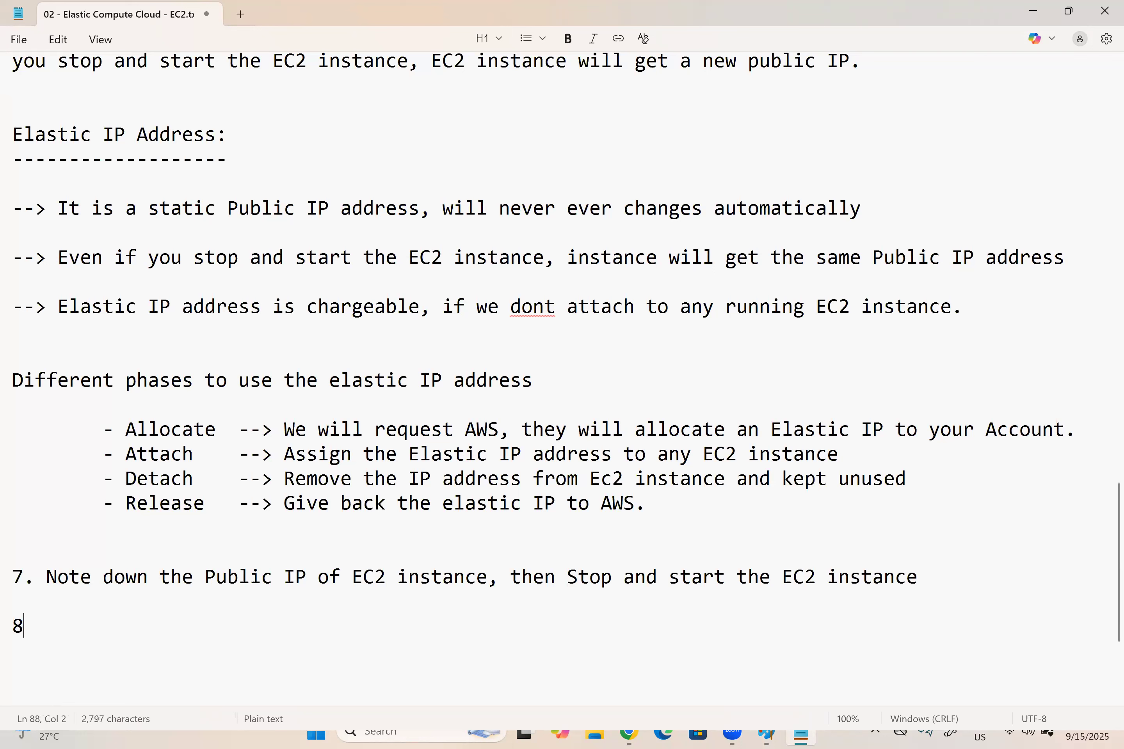
text(. Observ)
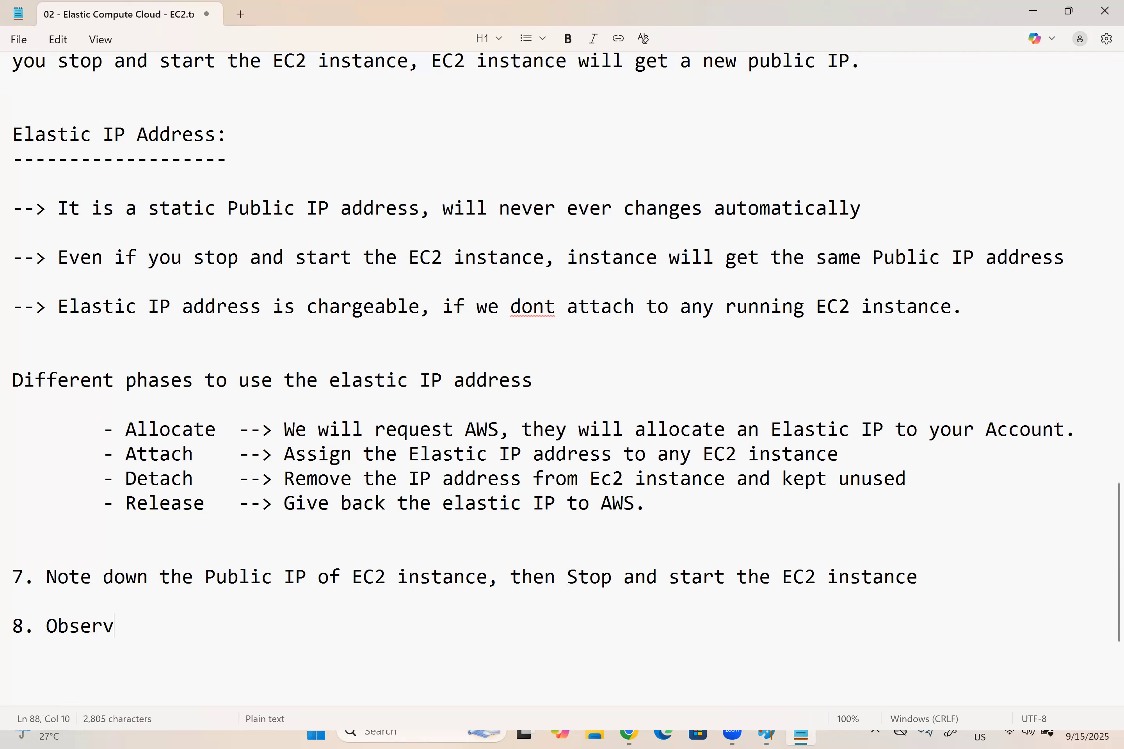
text(e the Public )
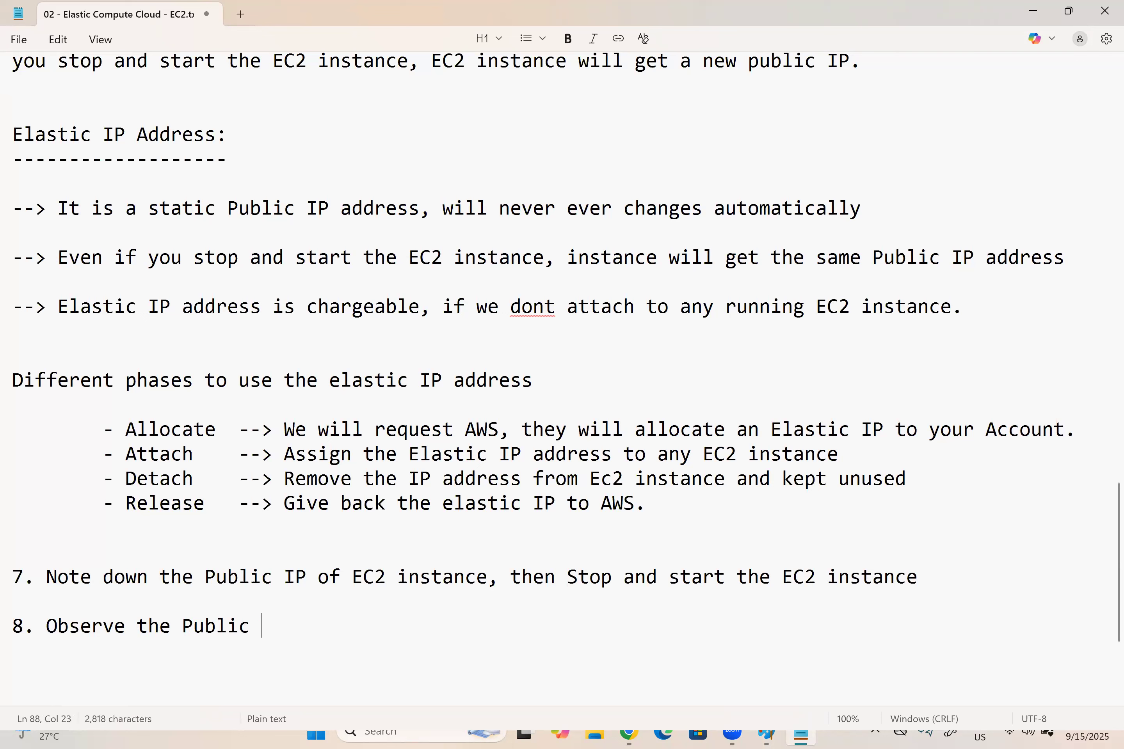
text(IP of the EC)
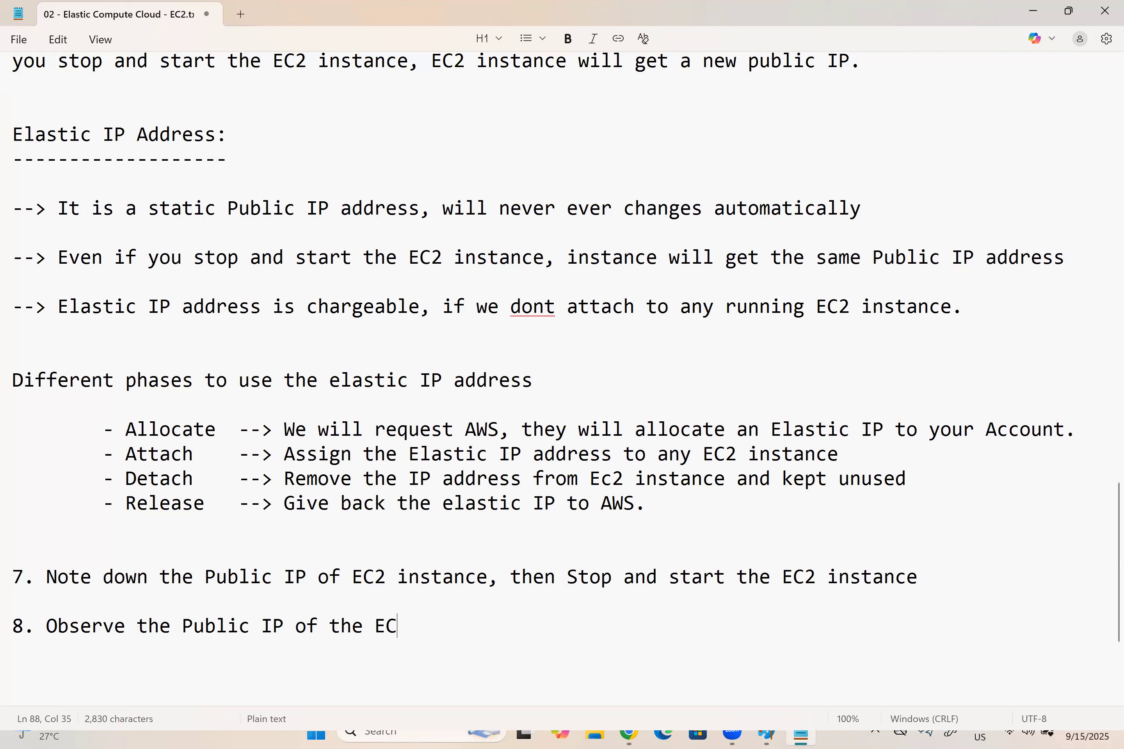
text(2 instance, and c)
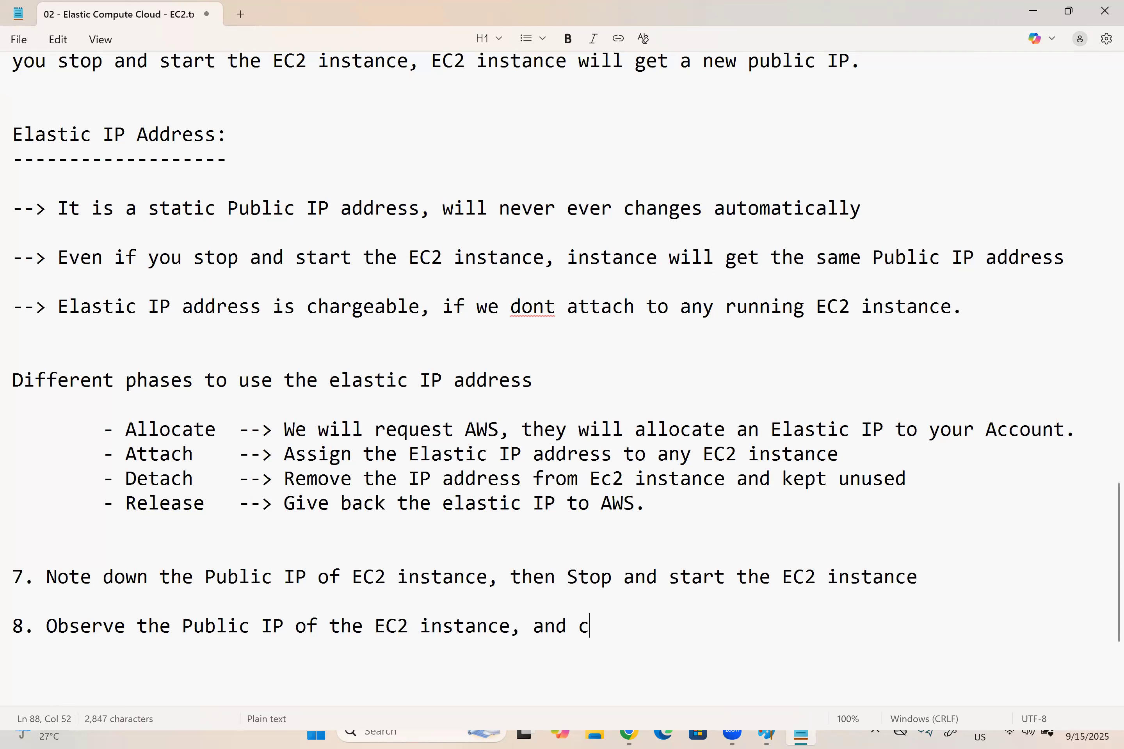
text(onfirm that a new)
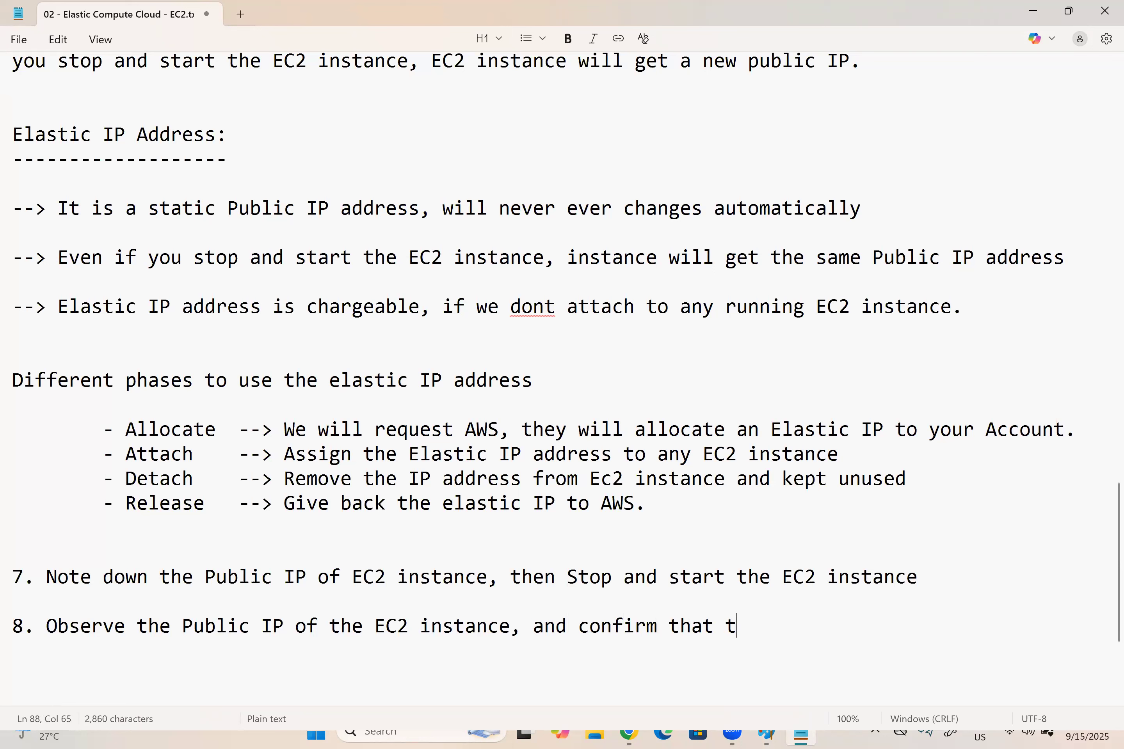
text( IP a)
text(l)
key(BackSpace)
key(BackSpace)
text(has been as)
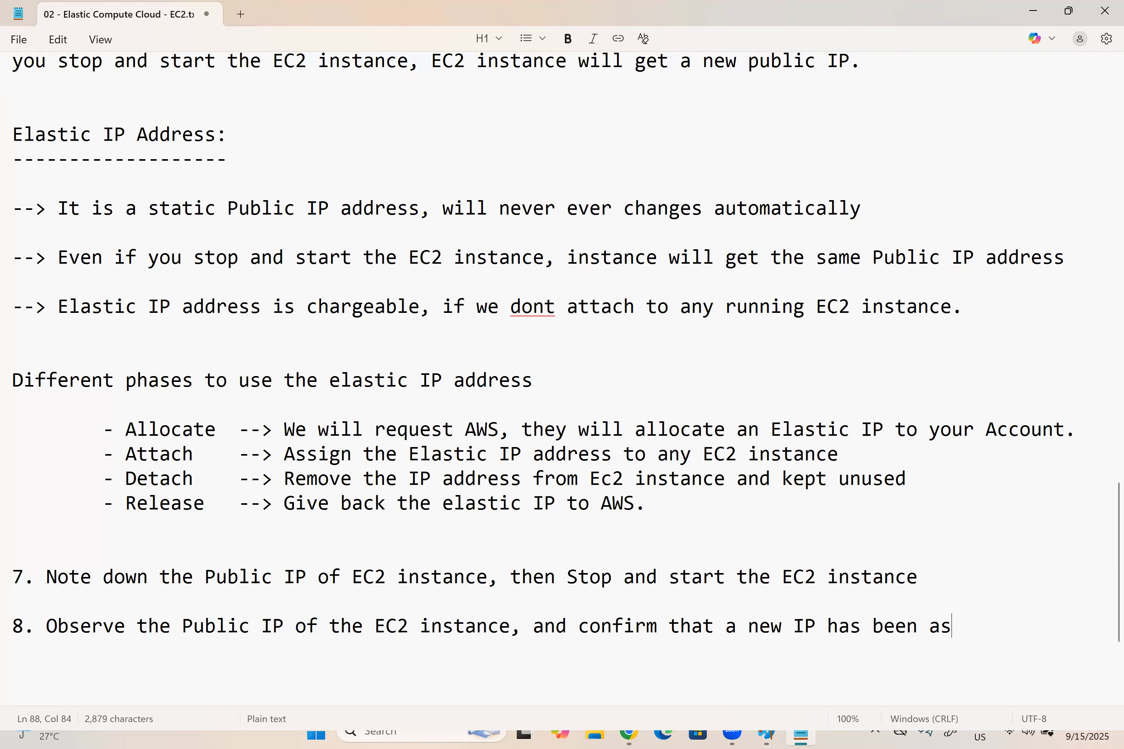
text(signed.)
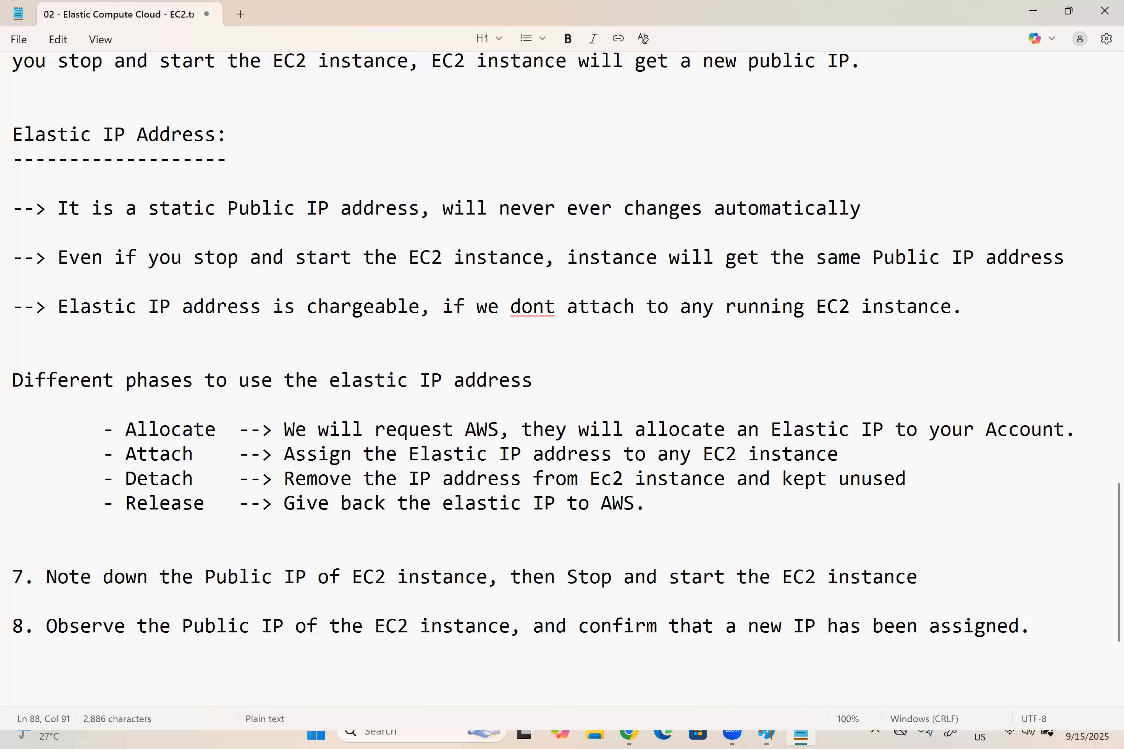
key(Return)
key(Return)
key(Return)
key(Return)
key(Return)
key(Return)
key(Return)
key(Return)
key(Return)
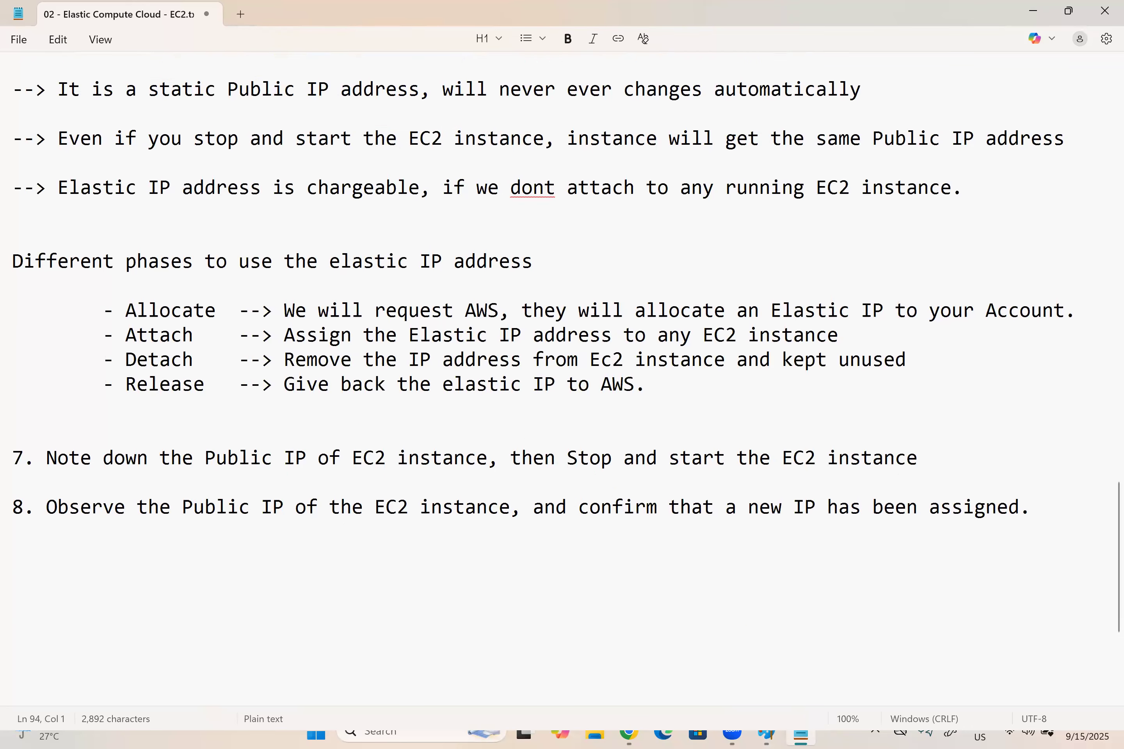
Step: Switch to the AWS console, leave the Connect page and copy the public IPv4 address of My Linux Server
key(alt+Tab)
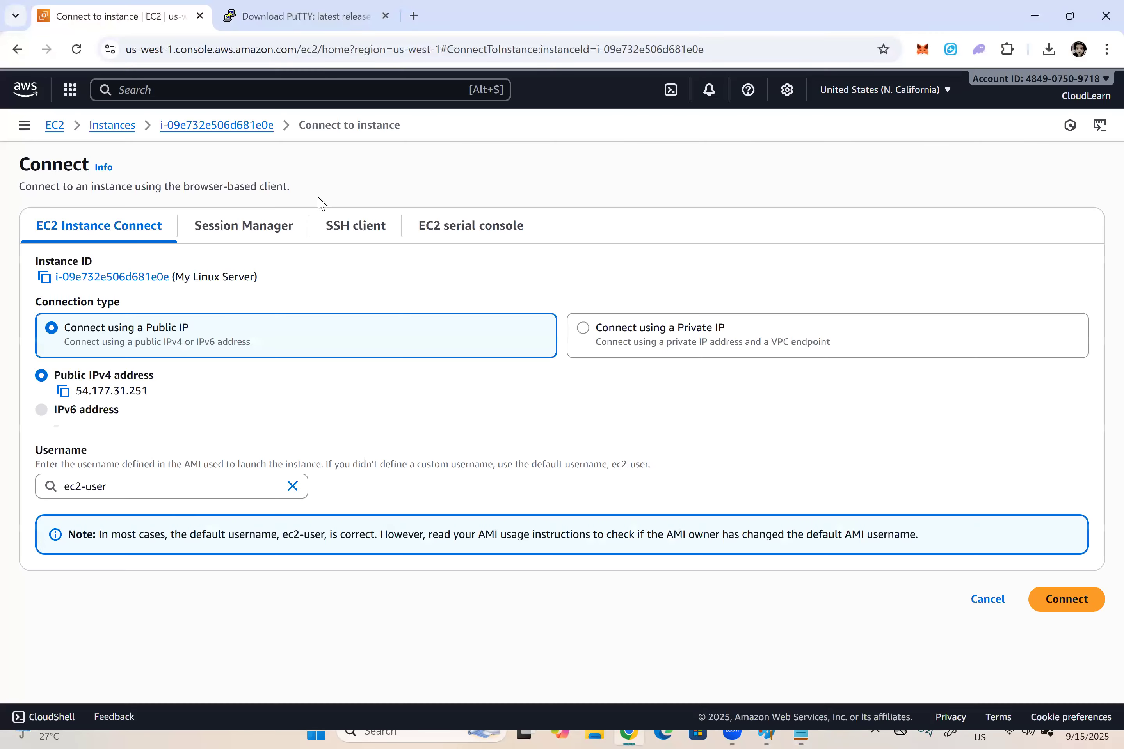
click(987, 599)
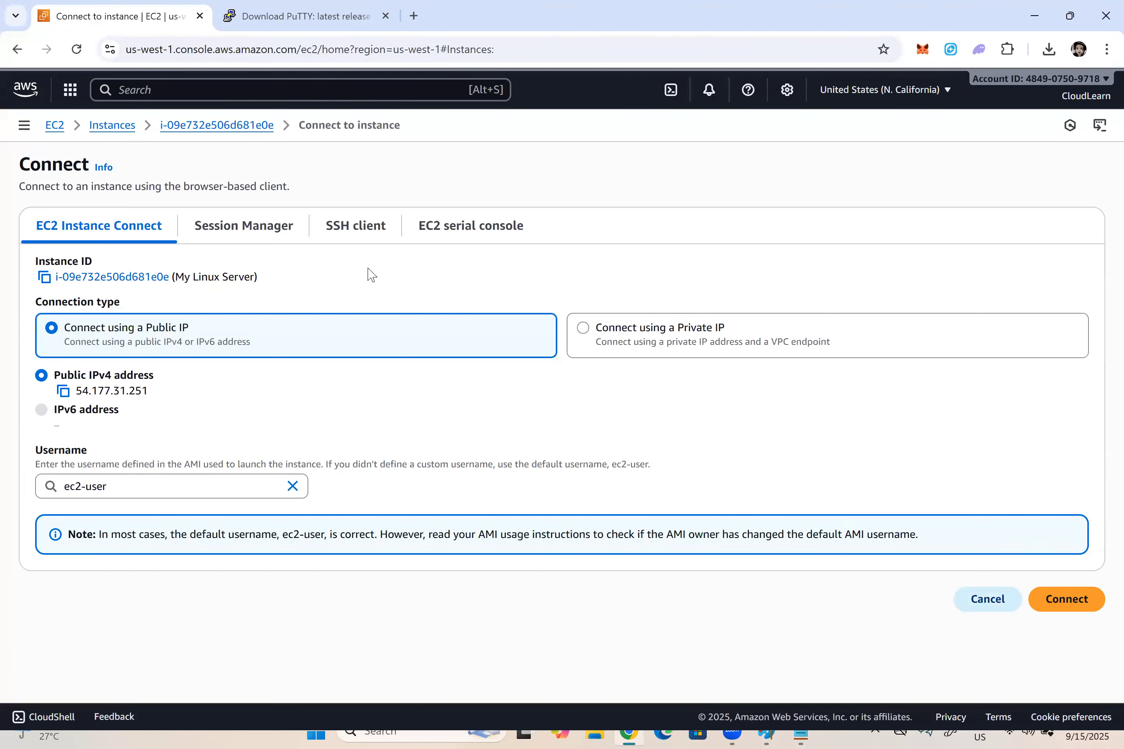
click(621, 167)
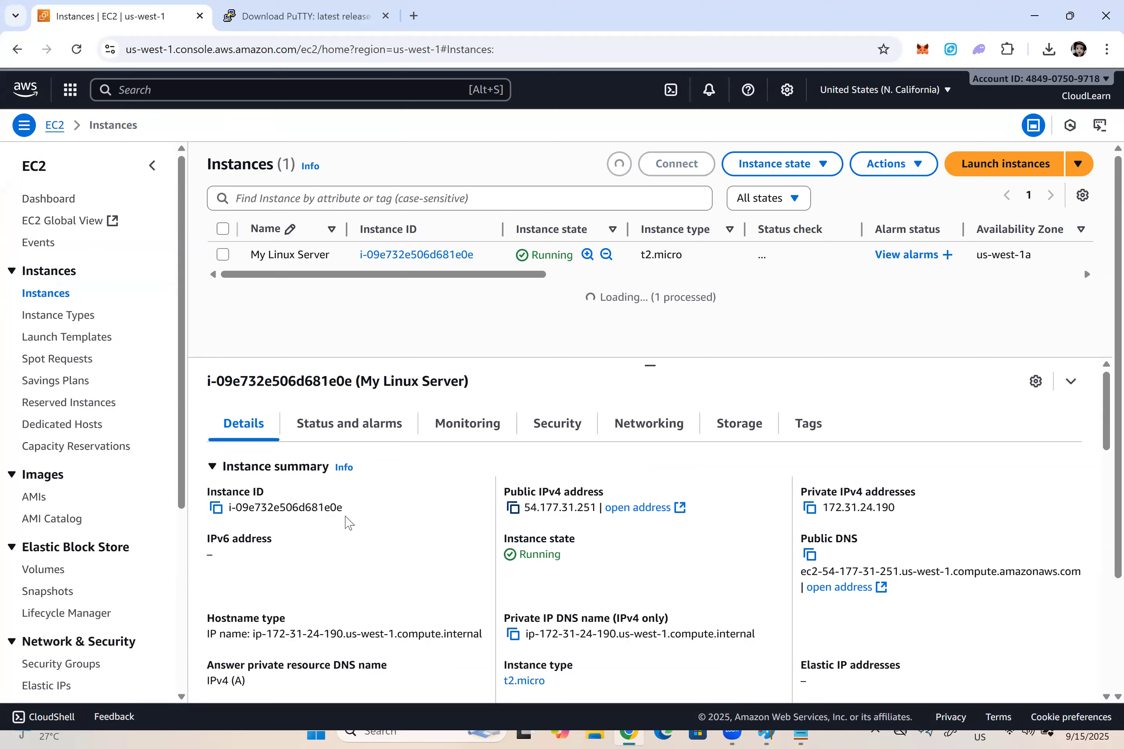
click(513, 507)
Step: Switch back to the Notepad notes and record "Public IP : 54.177.31.251" on an indented line below item 7
key(alt+Tab)
click(934, 417)
key(Return)
key(Tab)
text(Public IP)
key(Tab)
text(:)
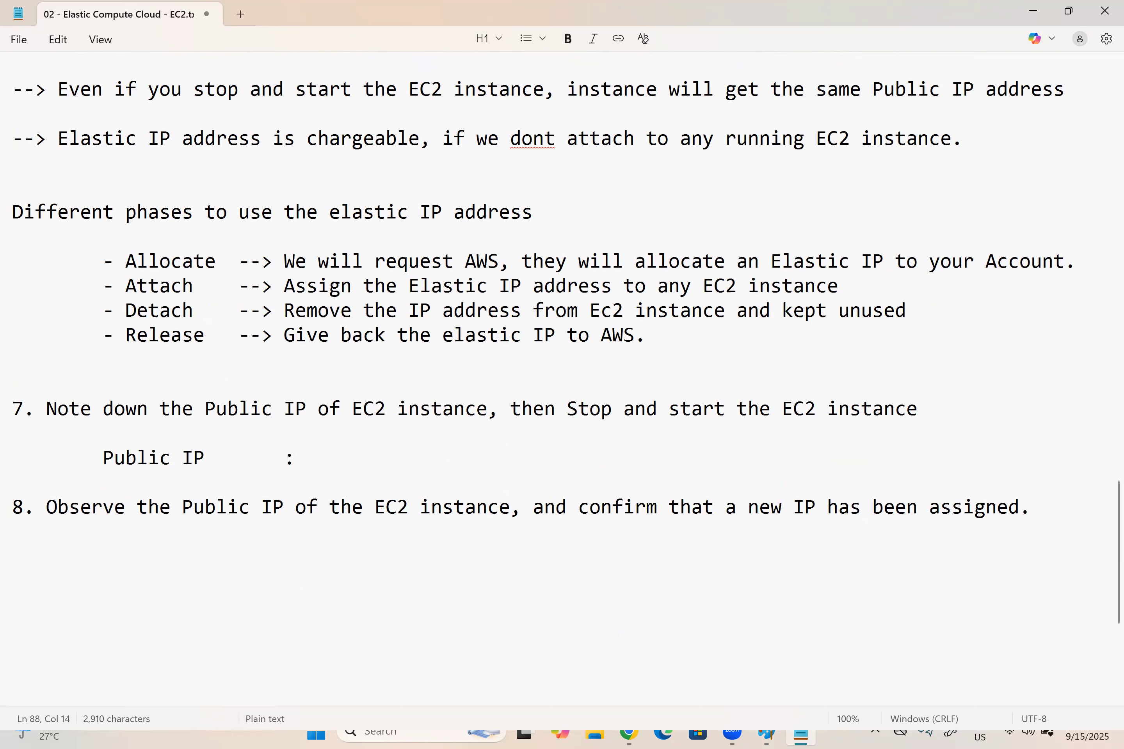
text(54.177.31.251)
Step: In the AWS console, stop the My Linux Server instance, refresh the instance list and dismiss the notification
key(alt+Tab)
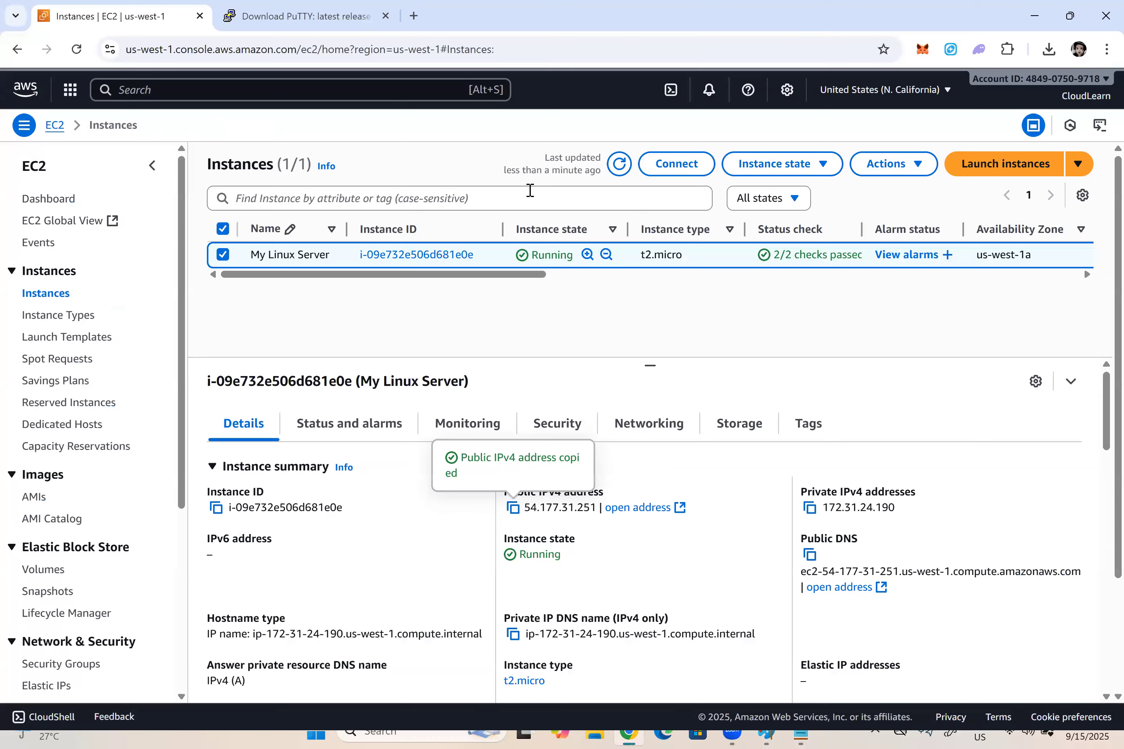
click(618, 170)
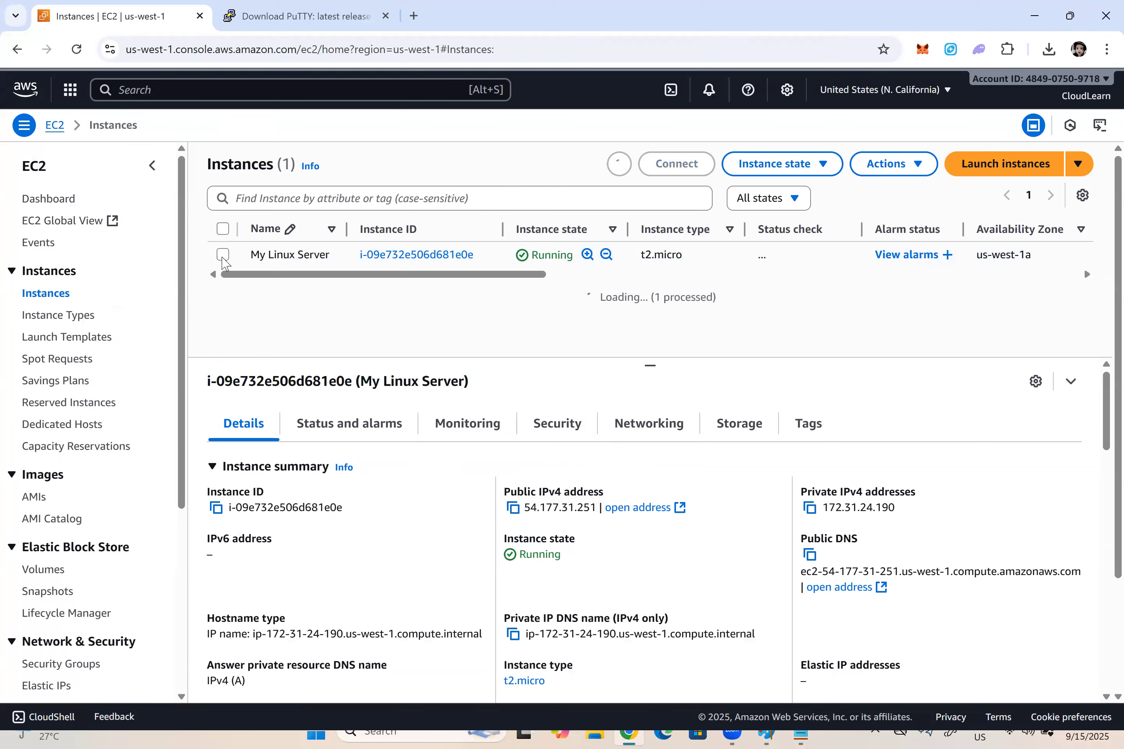
click(261, 265)
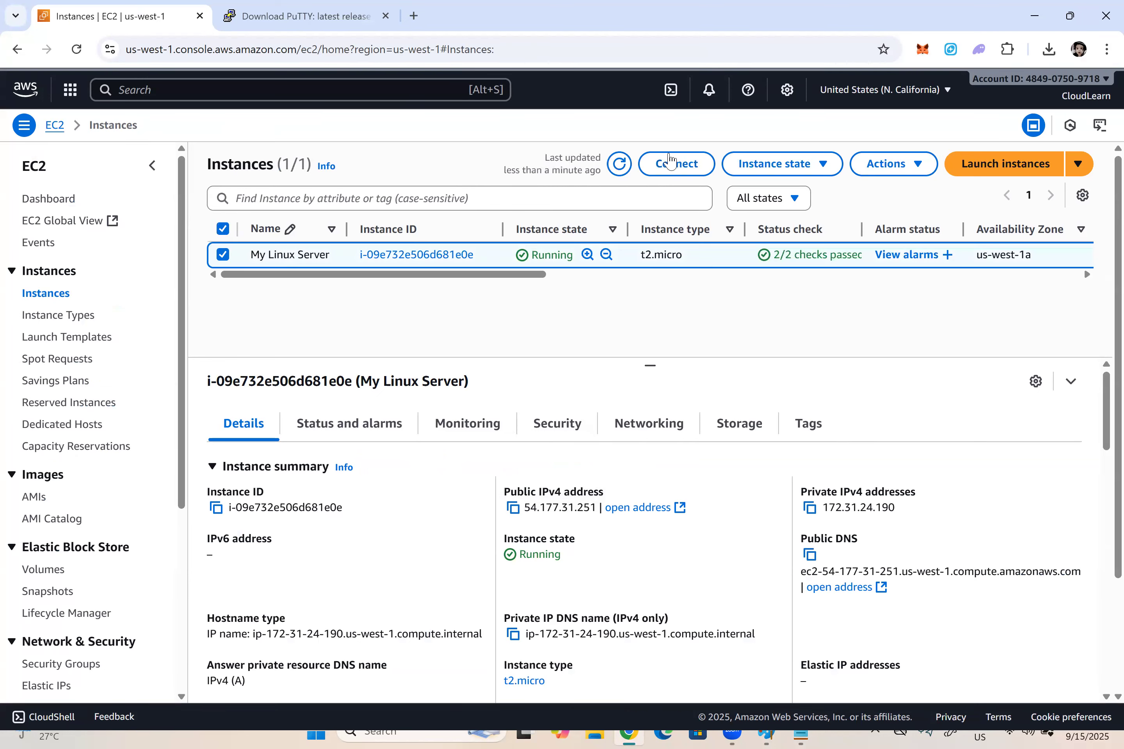
click(797, 166)
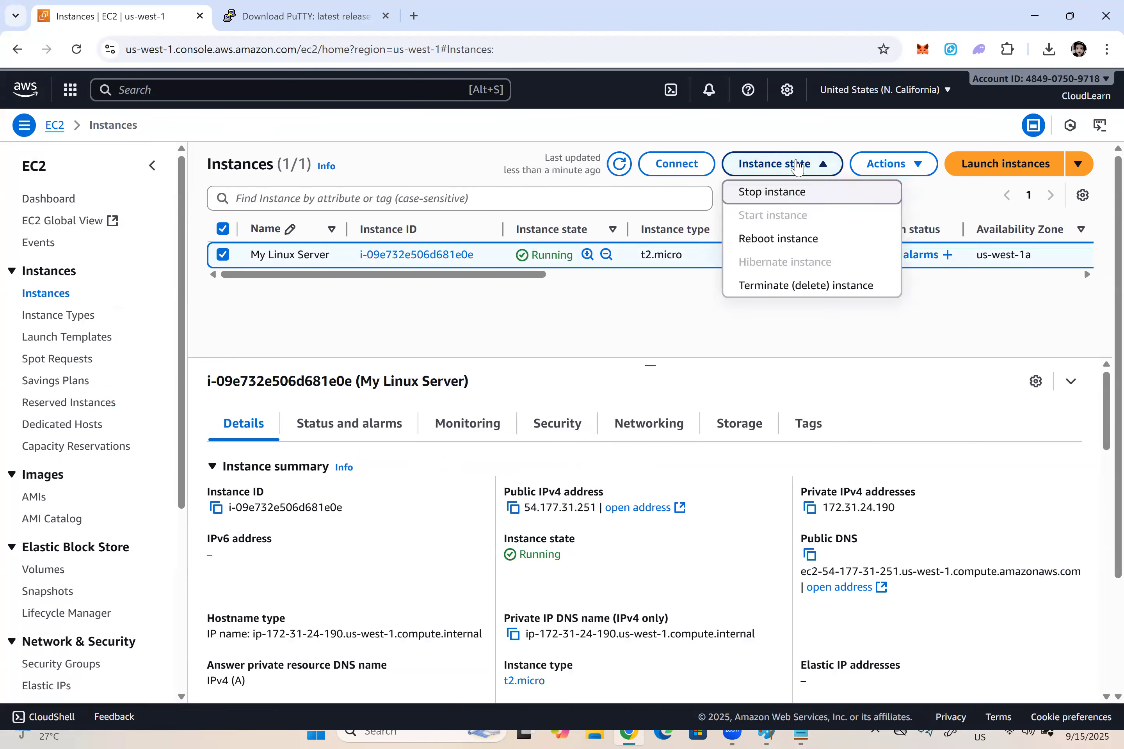
click(773, 192)
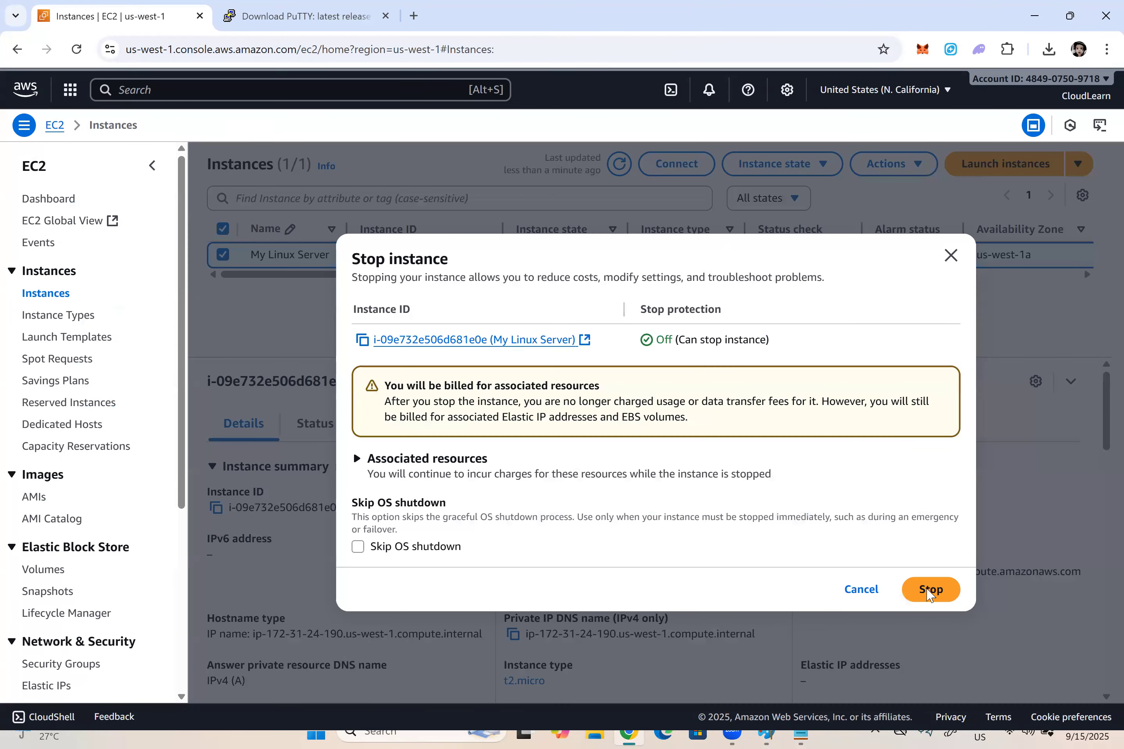
click(928, 591)
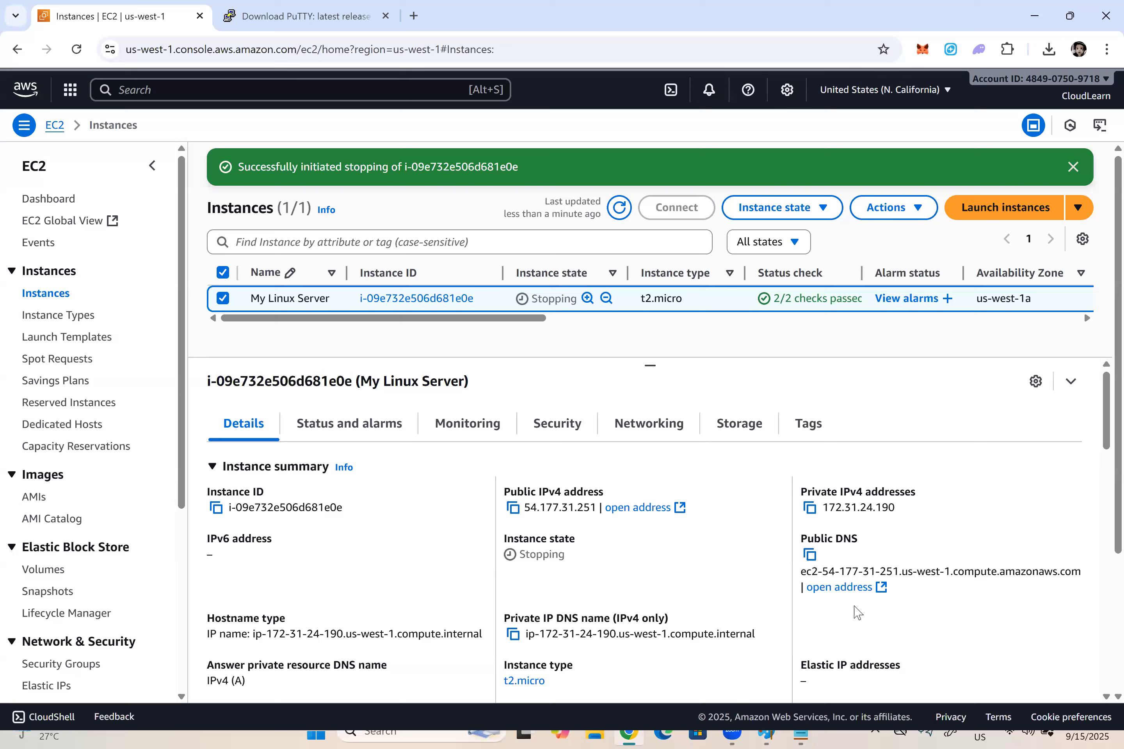
click(619, 208)
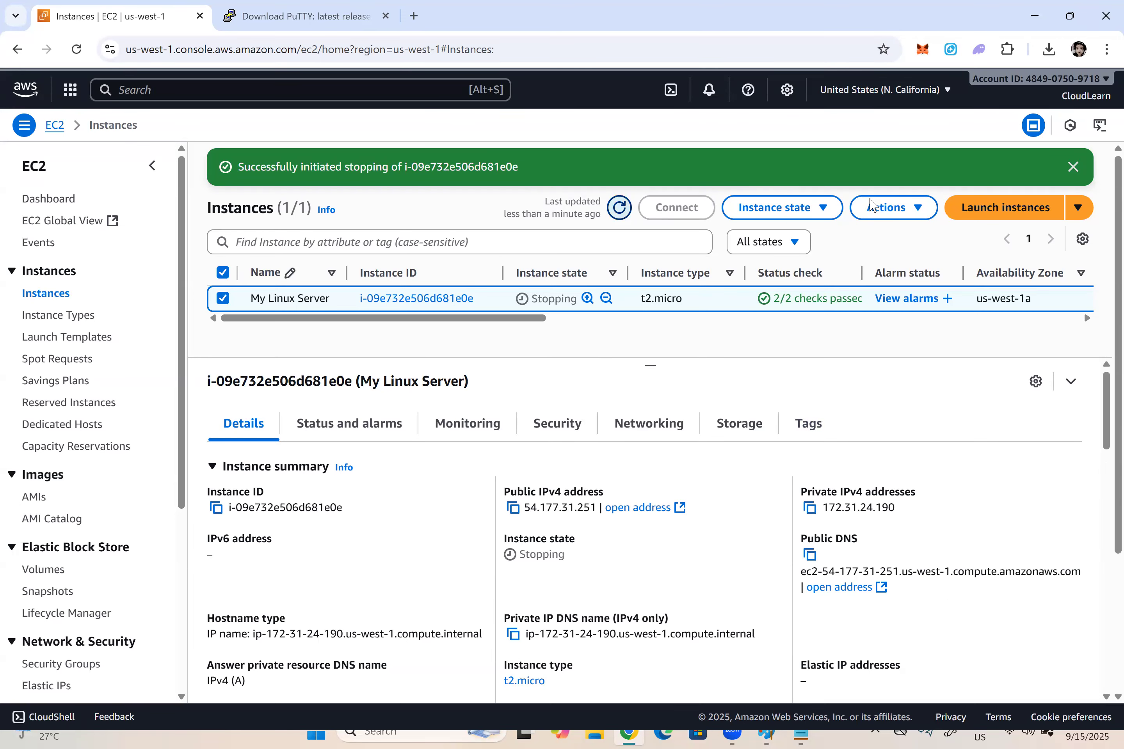
click(1069, 171)
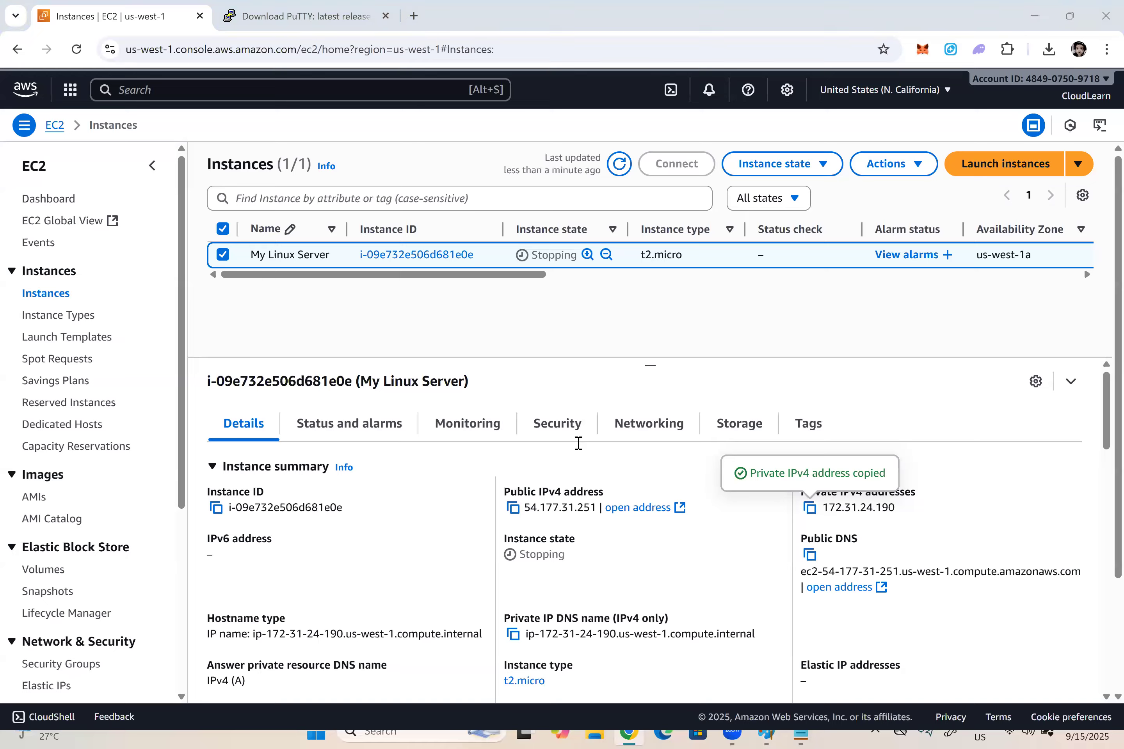
Step: In the Notepad notes, add "Private IP : 172.31.24.190" on an indented line under the Public IP entry
key(alt+Tab)
key(Return)
key(Tab)
text(Private IP	)
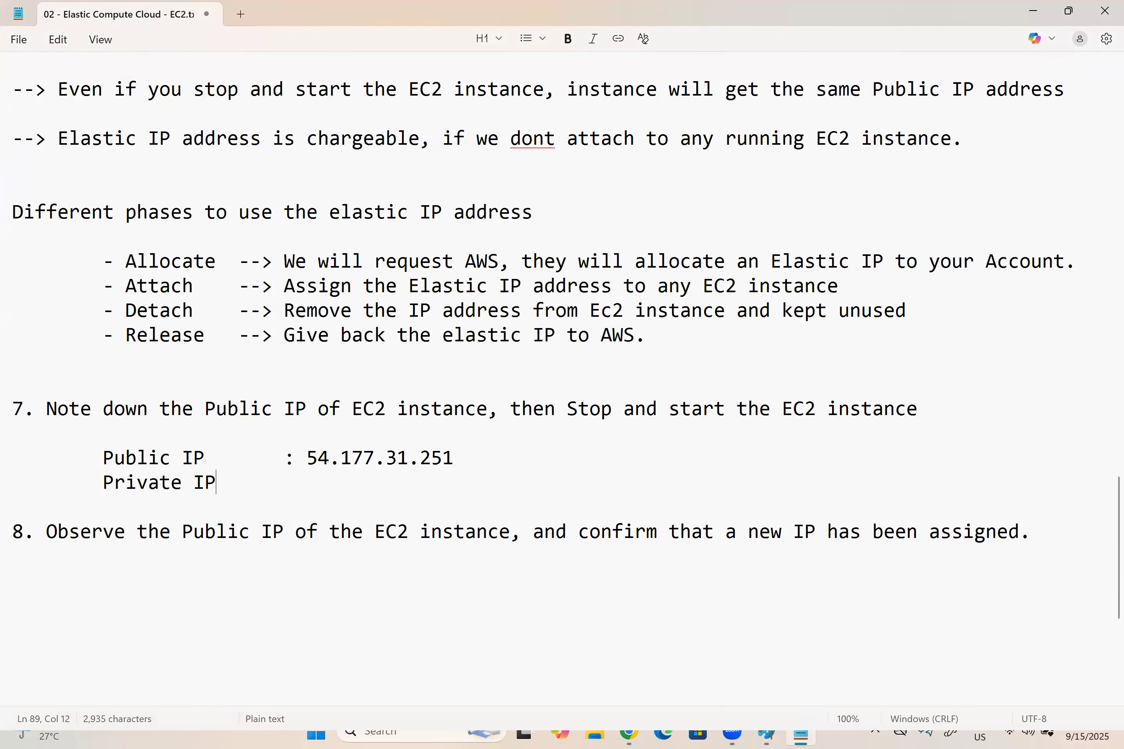
text(:)
key(ctrl+v)
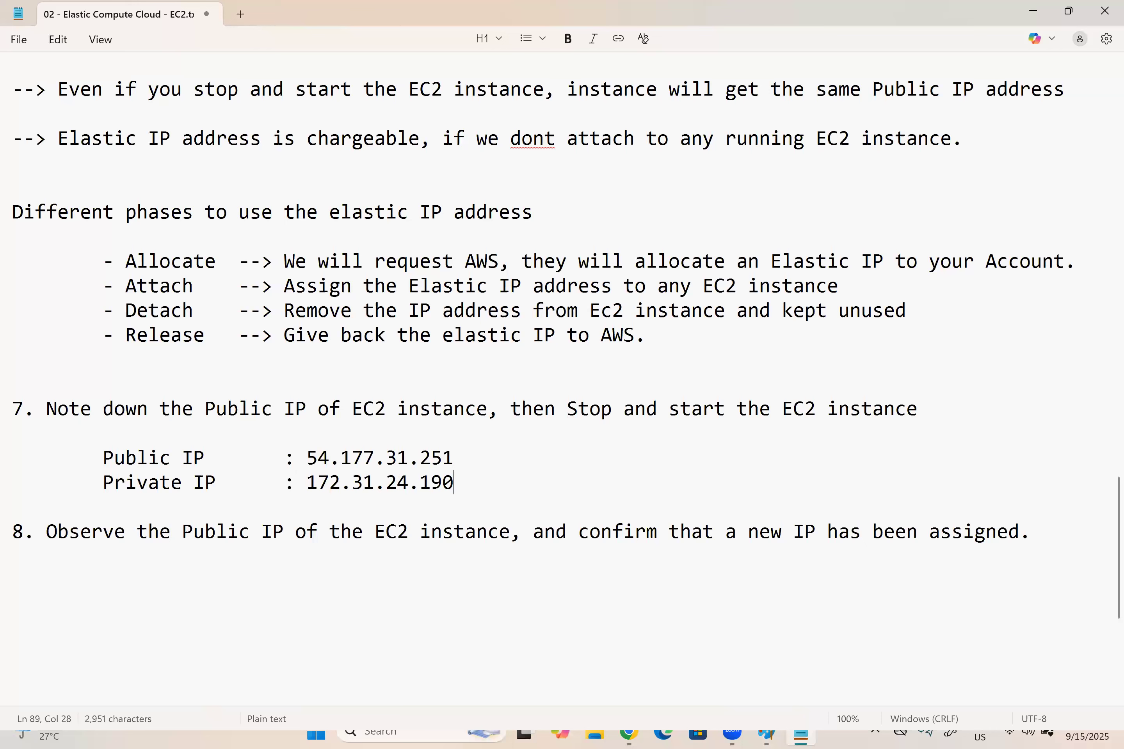
Step: In the AWS console, check the stopped My Linux Server's state and public IPv4 address, and start the instance
key(alt+Tab)
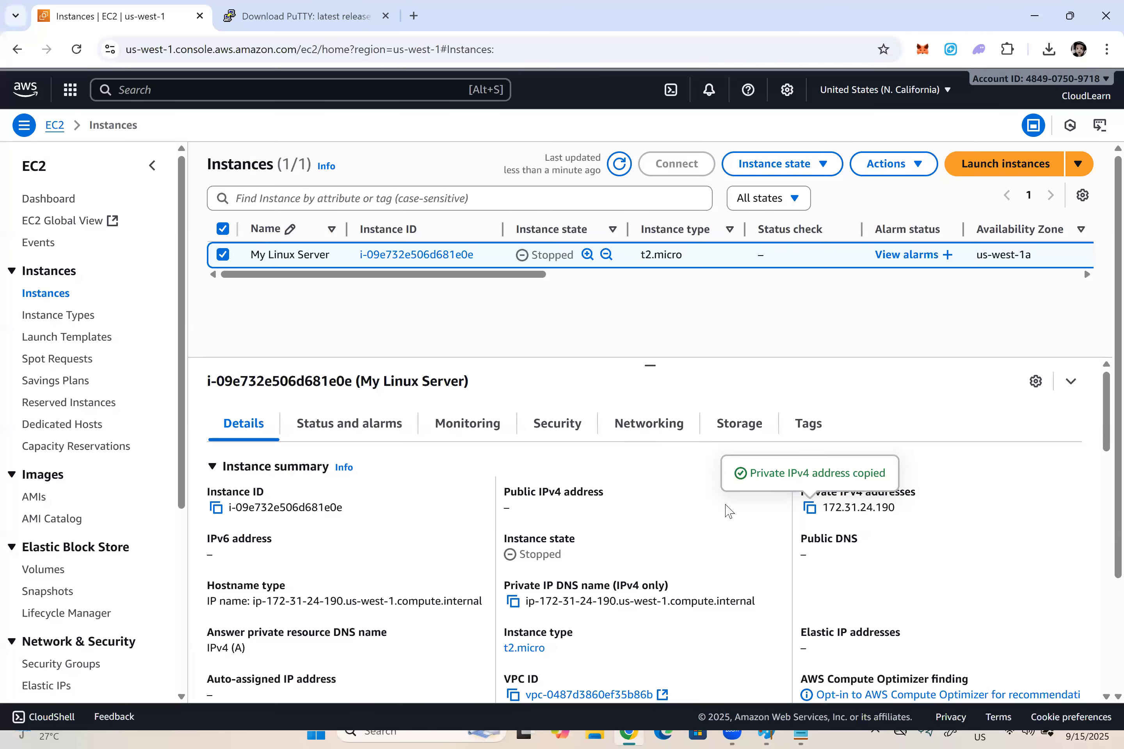
click(613, 167)
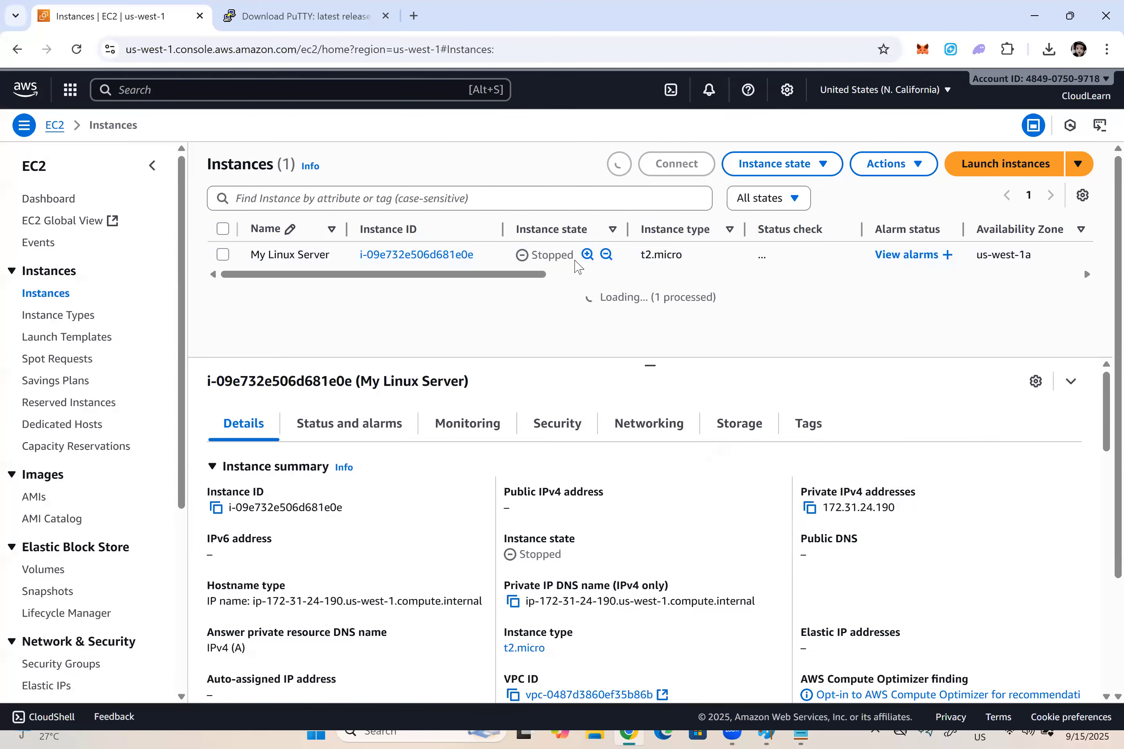
drag(540, 254, 562, 279)
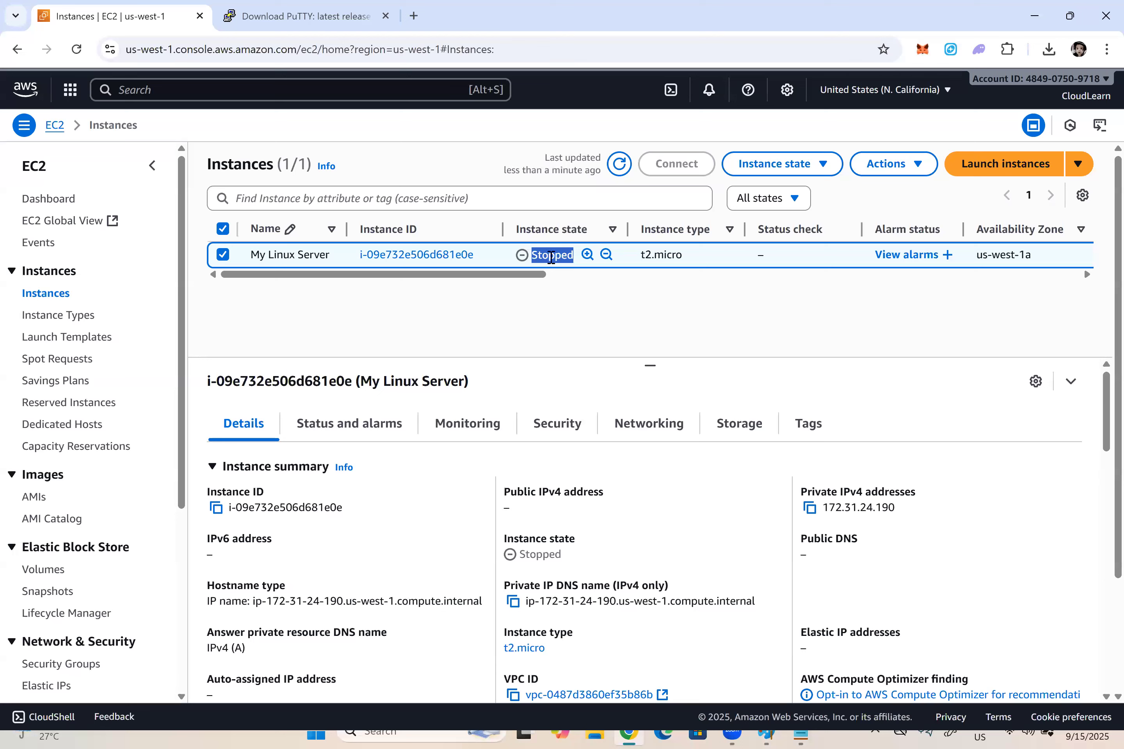
drag(514, 509, 487, 492)
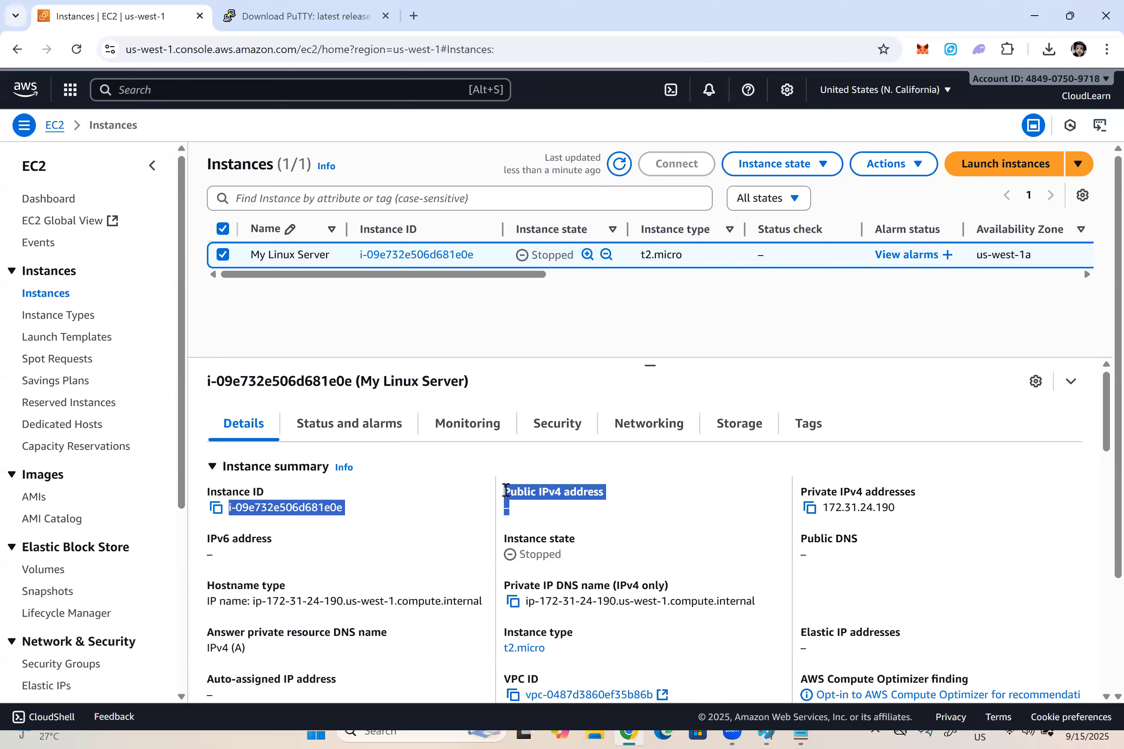
click(505, 490)
drag(506, 491, 522, 508)
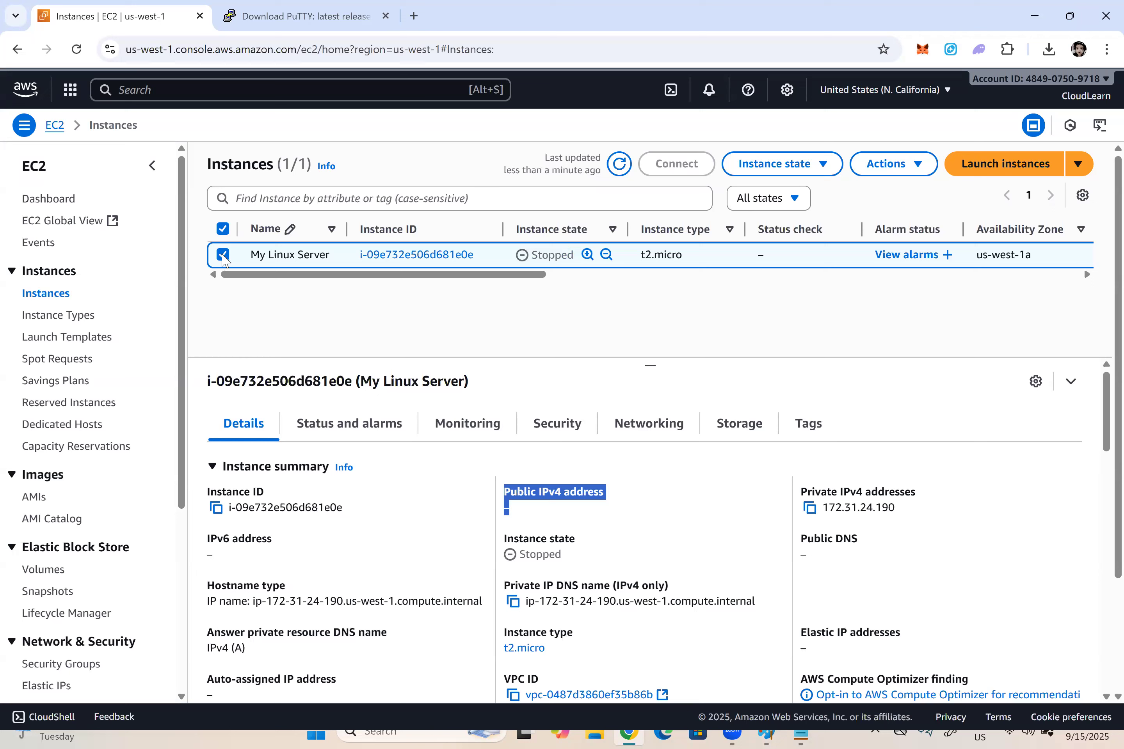
click(817, 167)
click(784, 216)
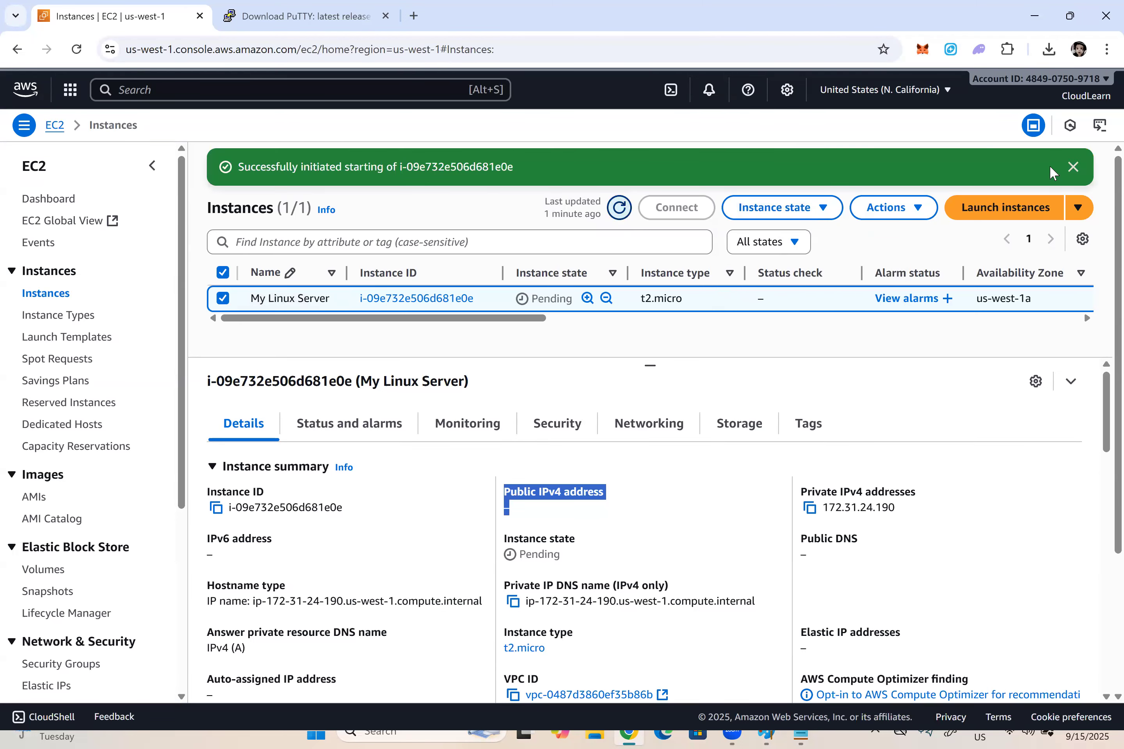
Step: Switch to the Notepad notes and begin a line below item 8 reading "Note: Auto-Assigned Public IPs"
key(alt+Tab)
key(alt+Tab)
key(alt+Tab)
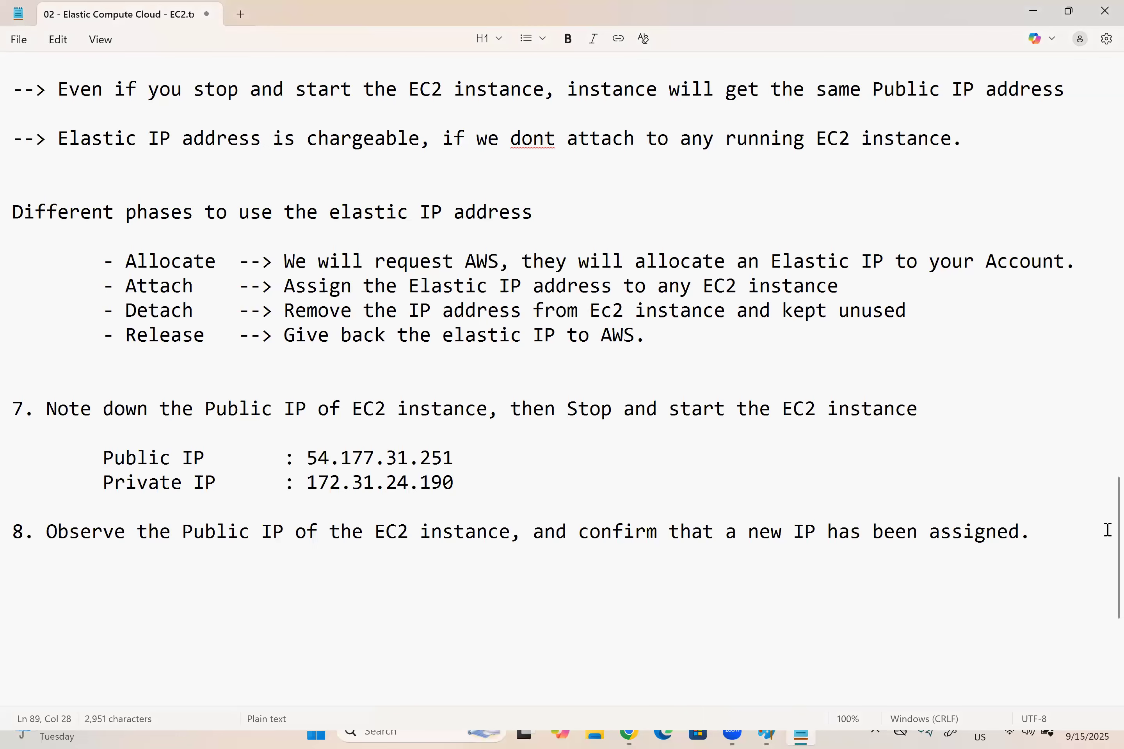
click(1044, 530)
key(Return)
key(Return)
text(NOte:)
key(BackSpace)
key(BackSpace)
key(BackSpace)
key(BackSpace)
key(BackSpace)
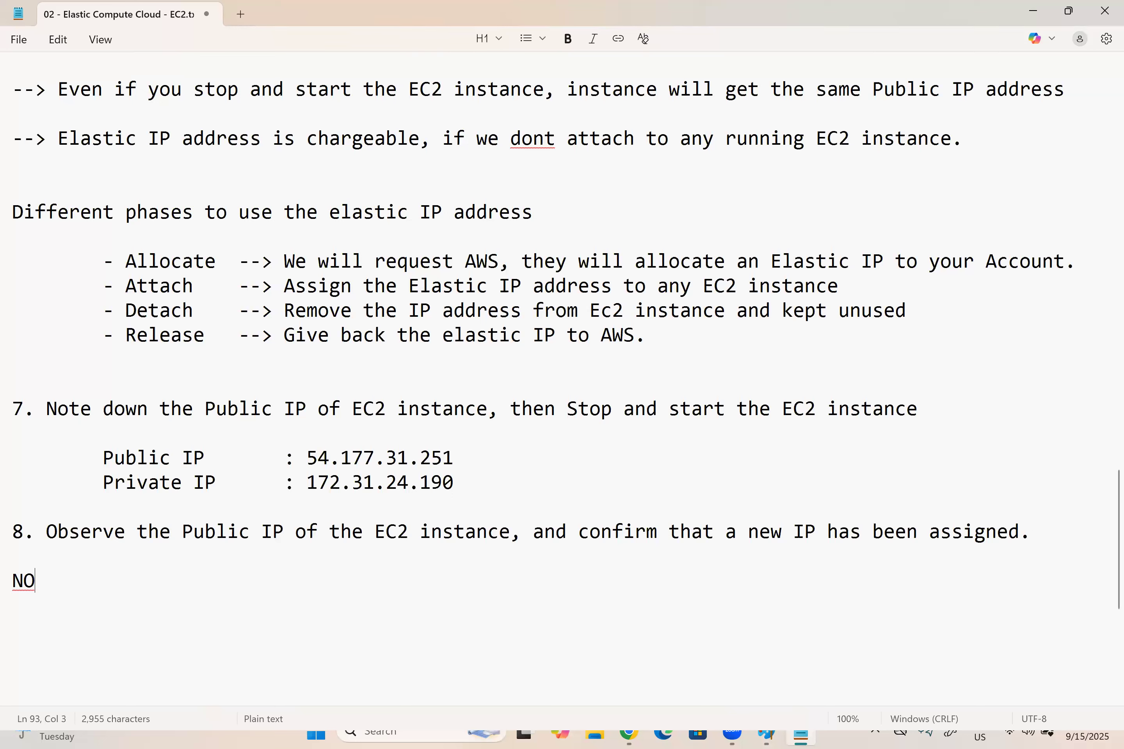
text(ote: Auto-A)
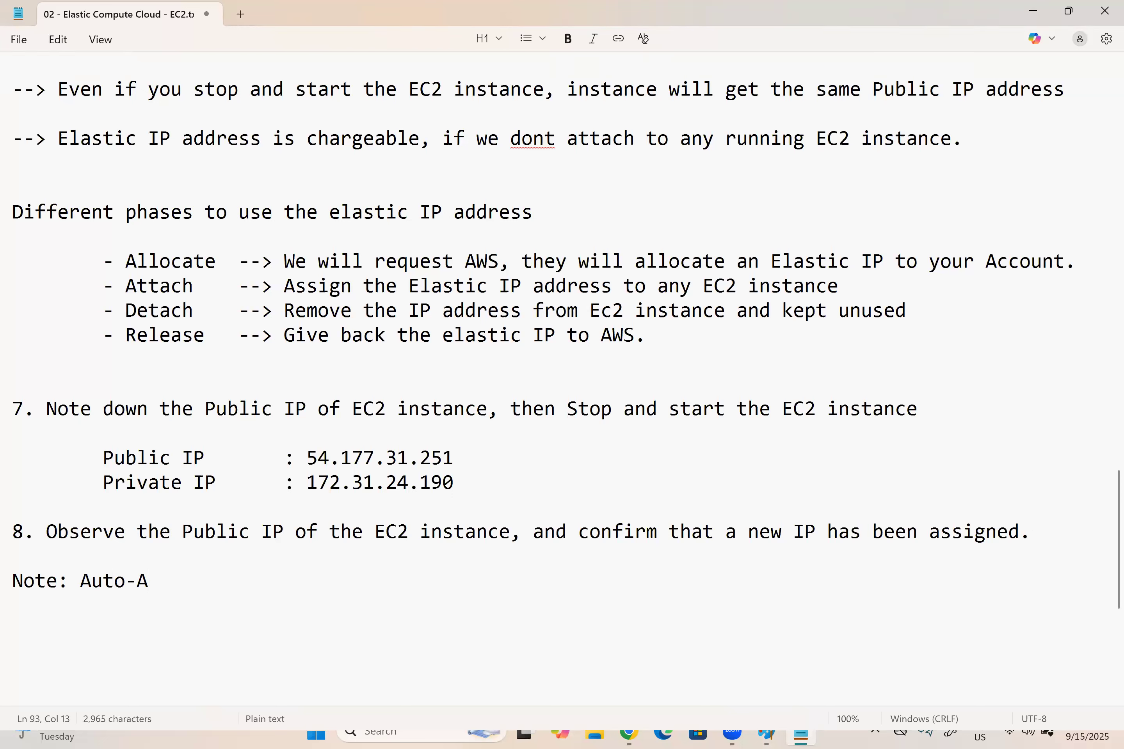
text(ssigned Public IPs )
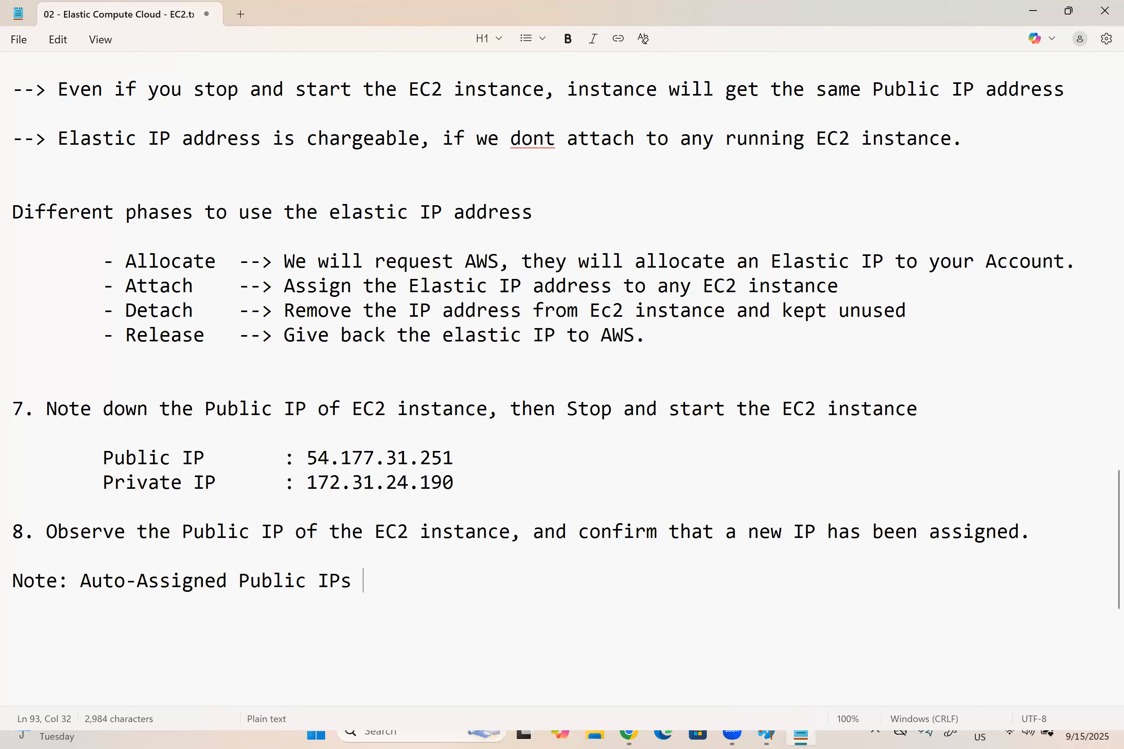
text(never change i)
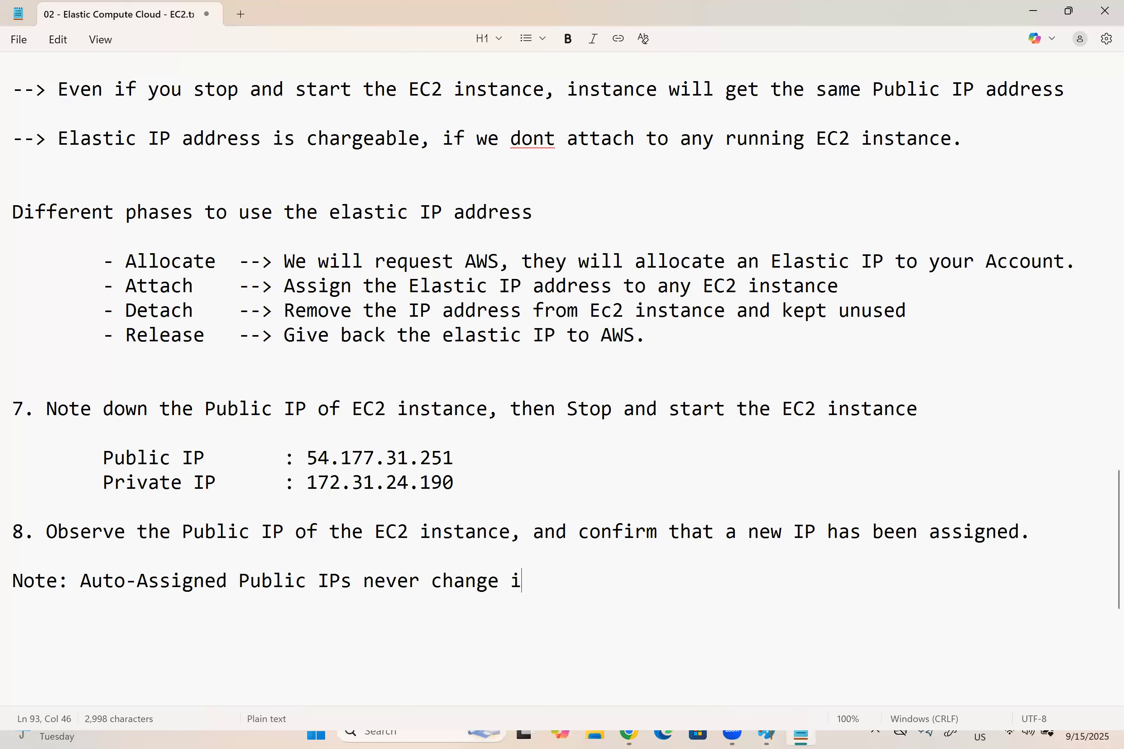
text(f we rebo)
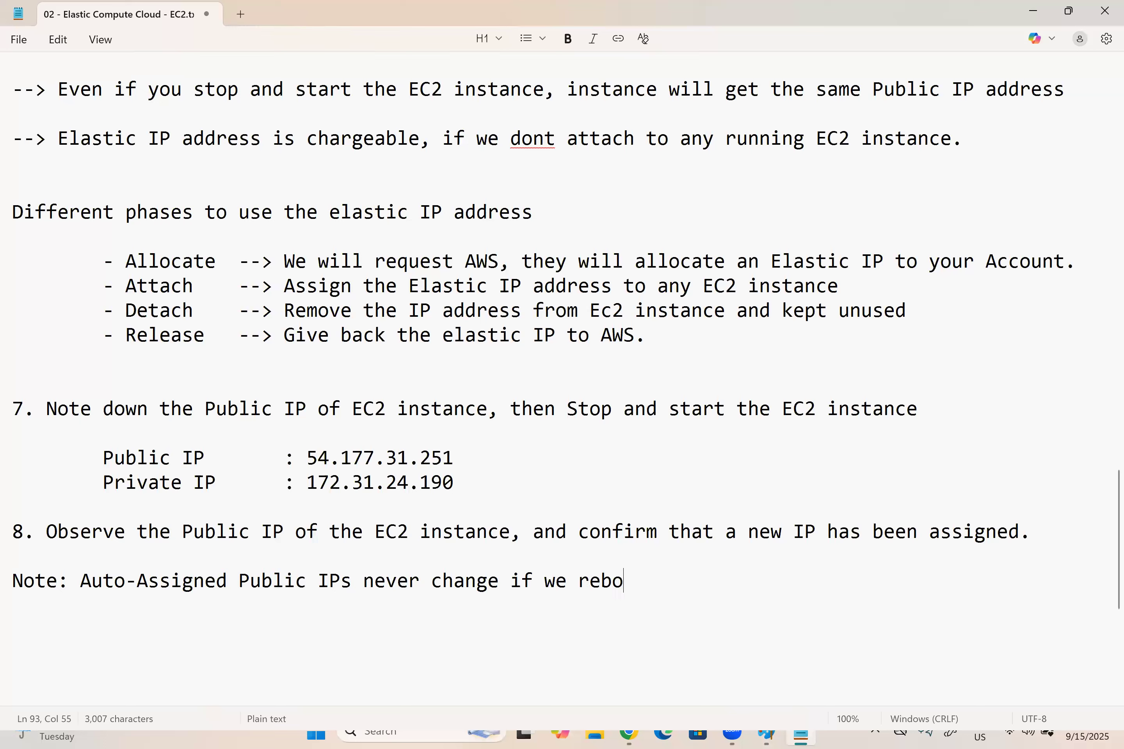
Step: Complete the note line with "never change if we restart/reboot the EC2 instance."
key(BackSpace)
key(BackSpace)
text(start/r)
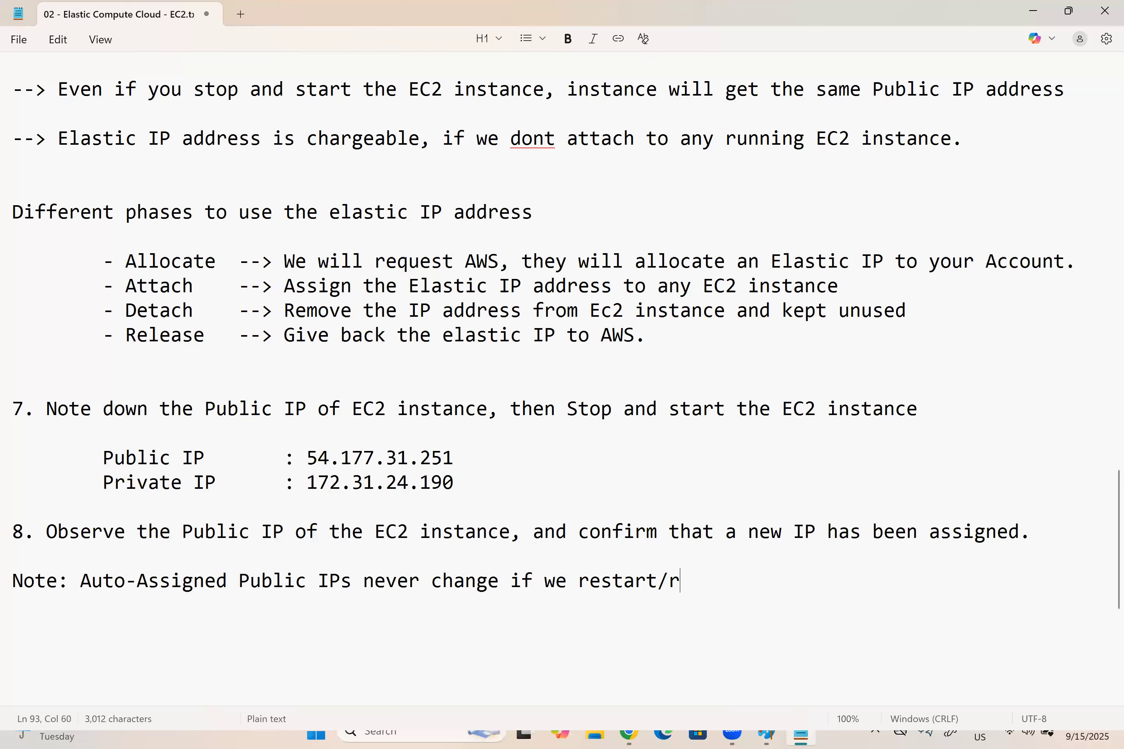
text(eboot the EC)
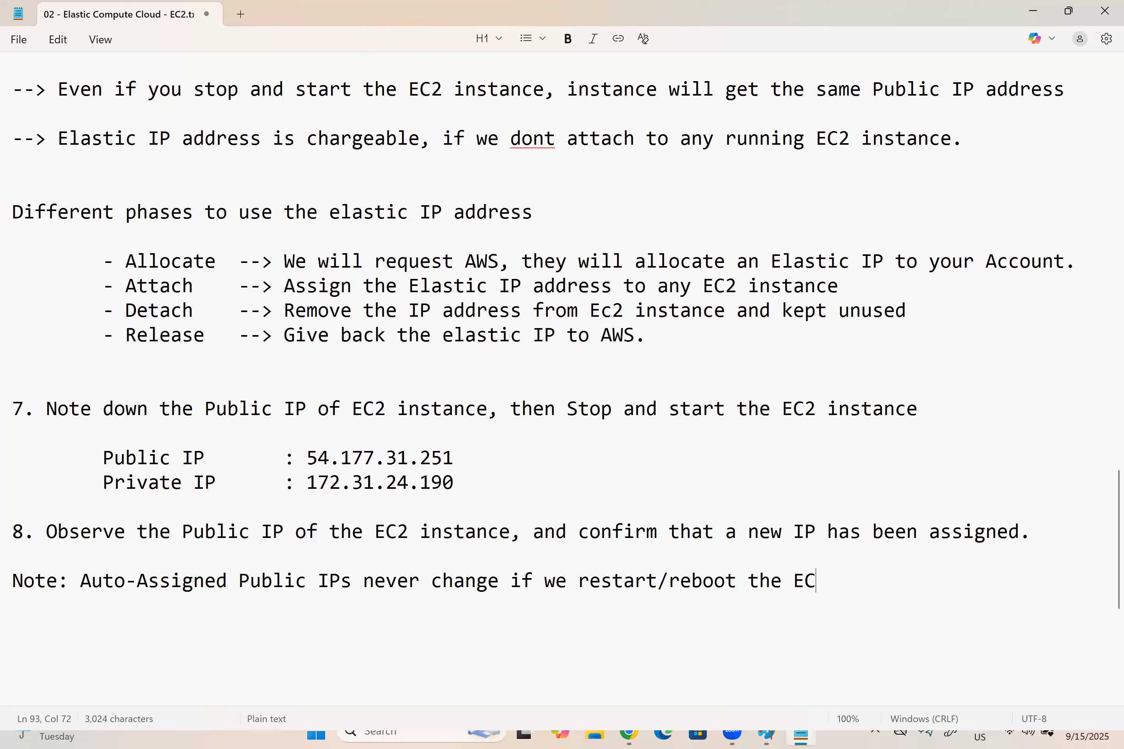
text(2 instacne)
key(BackSpace)
key(BackSpace)
key(BackSpace)
key(BackSpace)
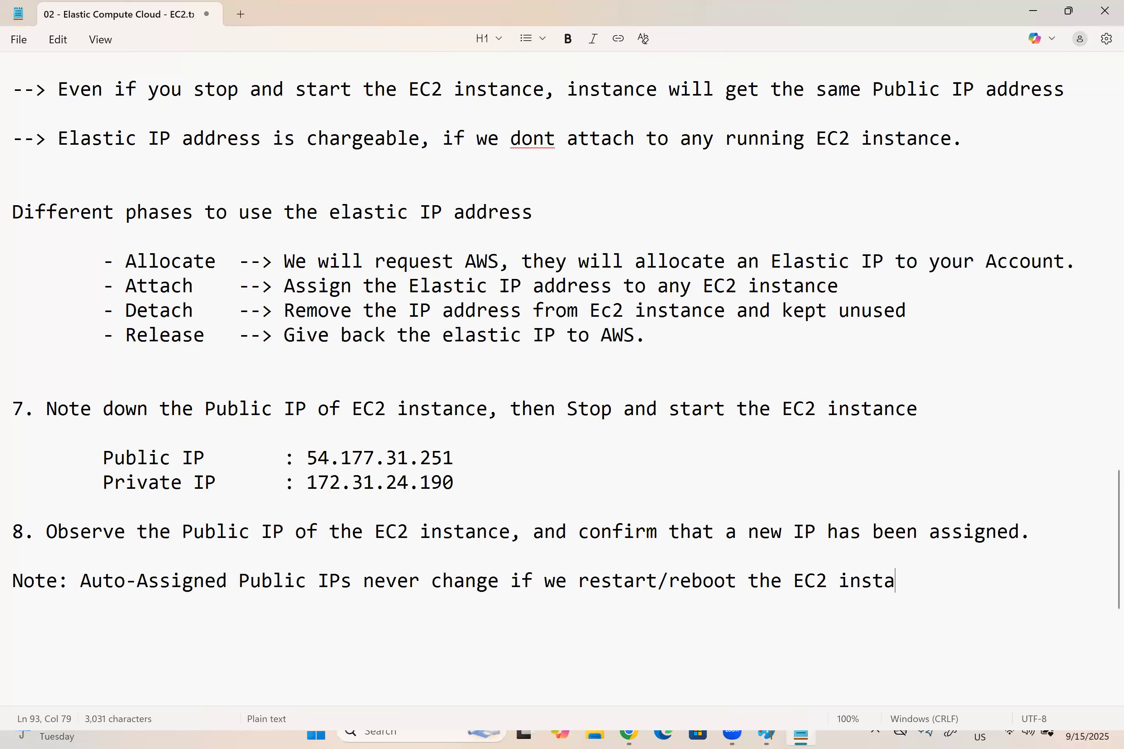
text(am)
key(BackSpace)
text(nce.)
drag(881, 575, 40, 563)
click(970, 591)
Step: Switch to the AWS console, refresh the instance list and copy My Linux Server's public IPv4 address
key(alt+Tab)
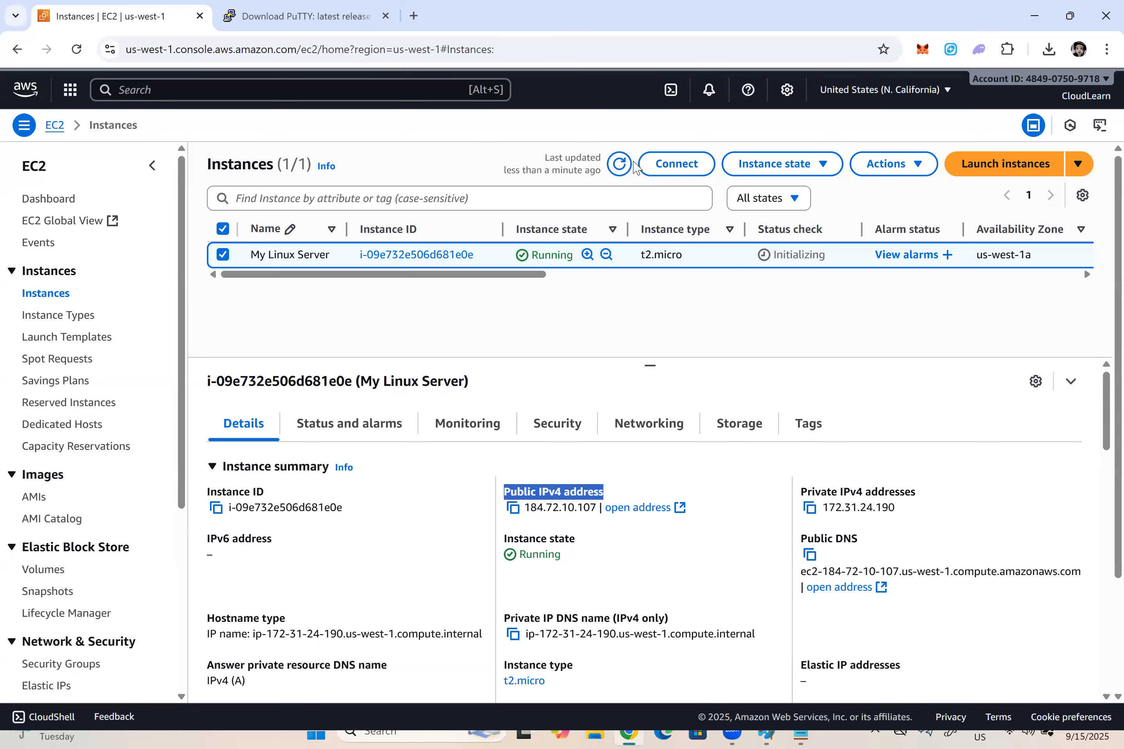
click(622, 169)
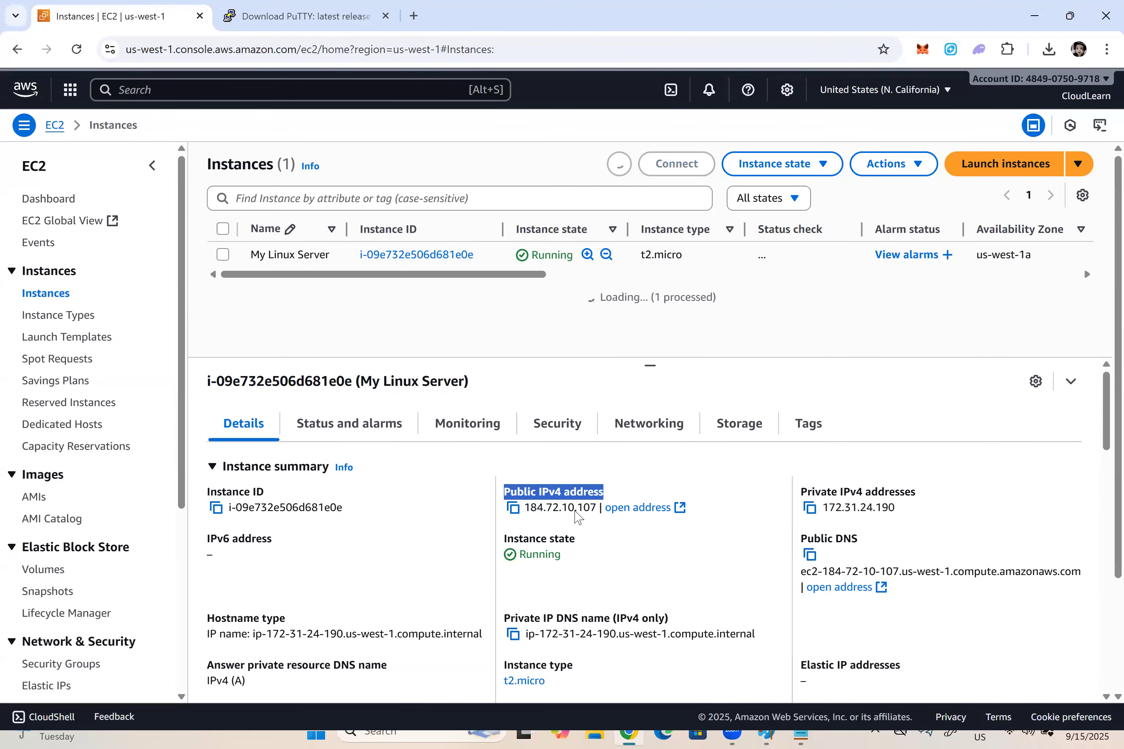
click(218, 468)
click(513, 508)
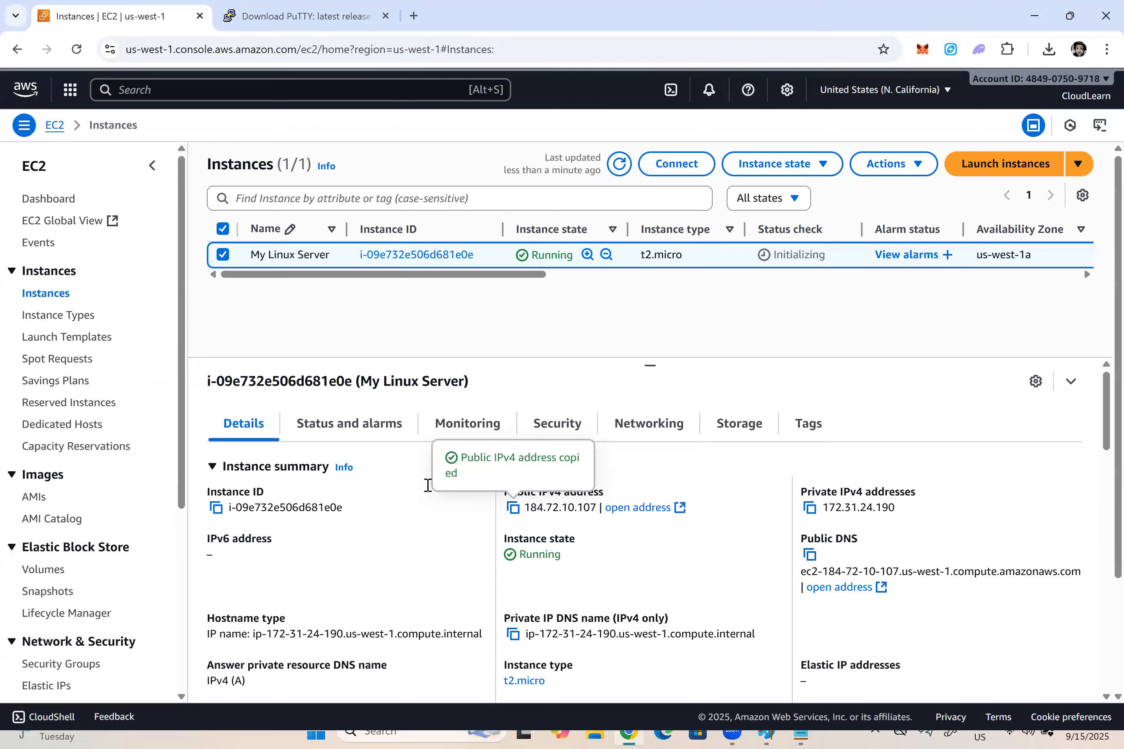
Step: In the Notepad notes, record "Public IP : 184.72.10.107" on an indented line below item 8
key(alt+Tab)
click(1030, 529)
key(Return)
key(Return)
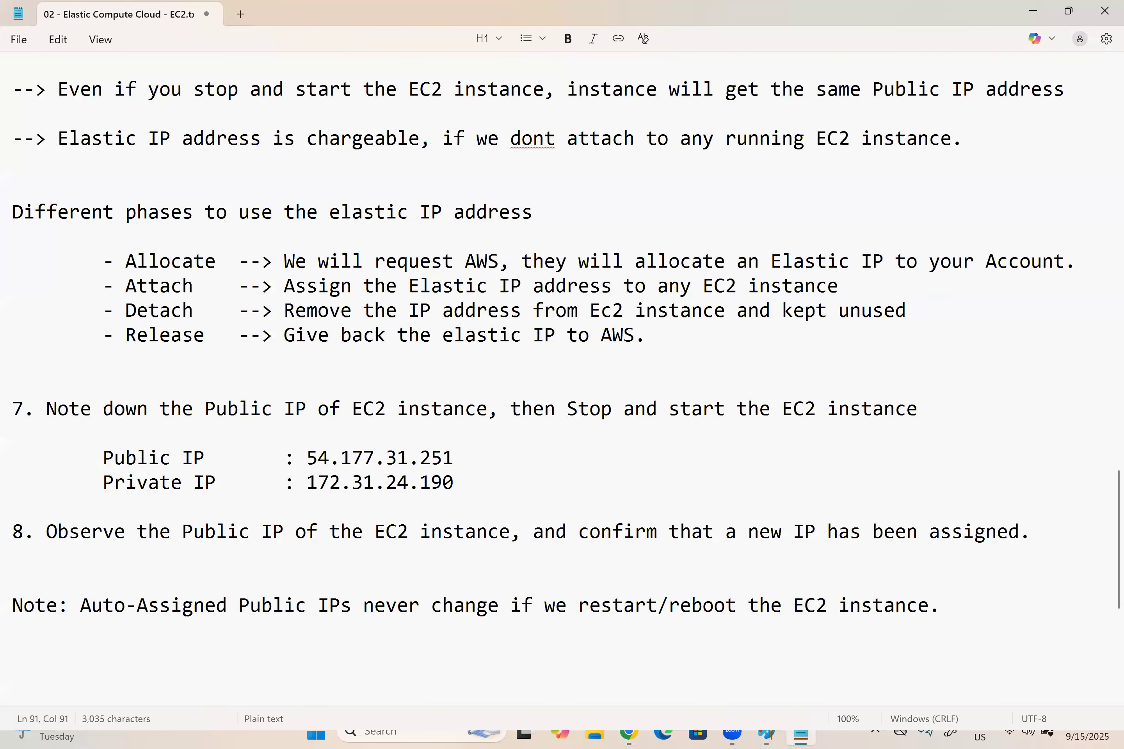
key(Tab)
text(Publci)
key(BackSpace)
key(BackSpace)
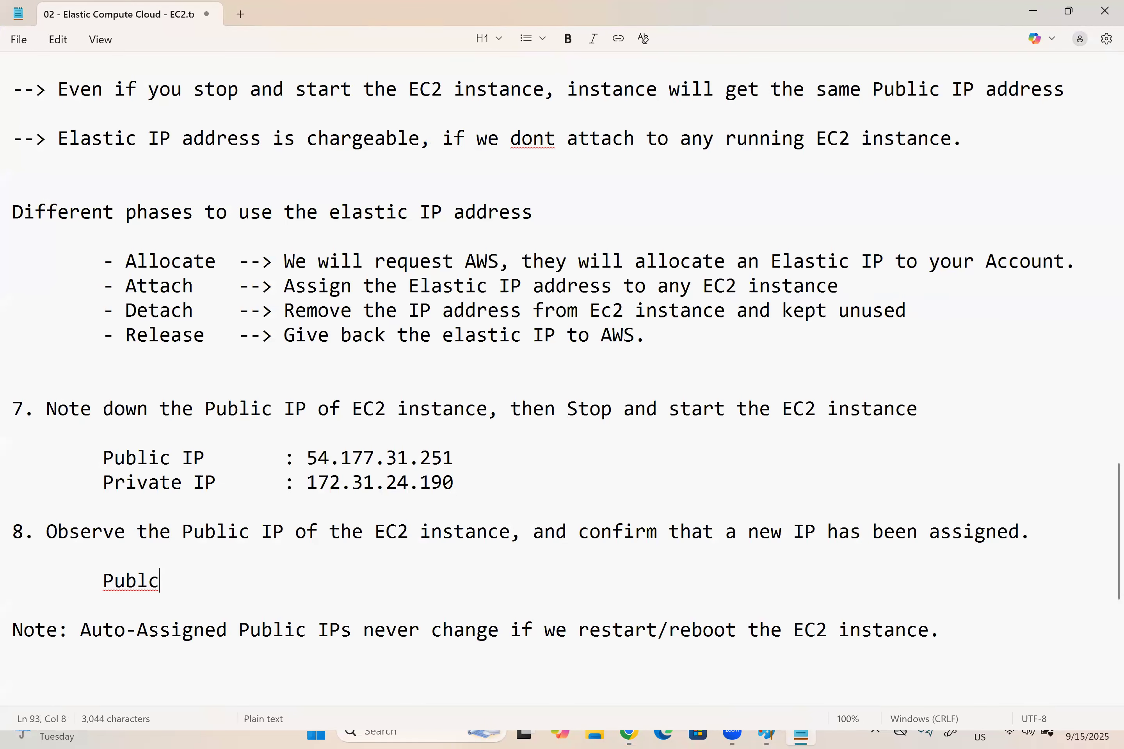
text(ic IP)
key(Tab)
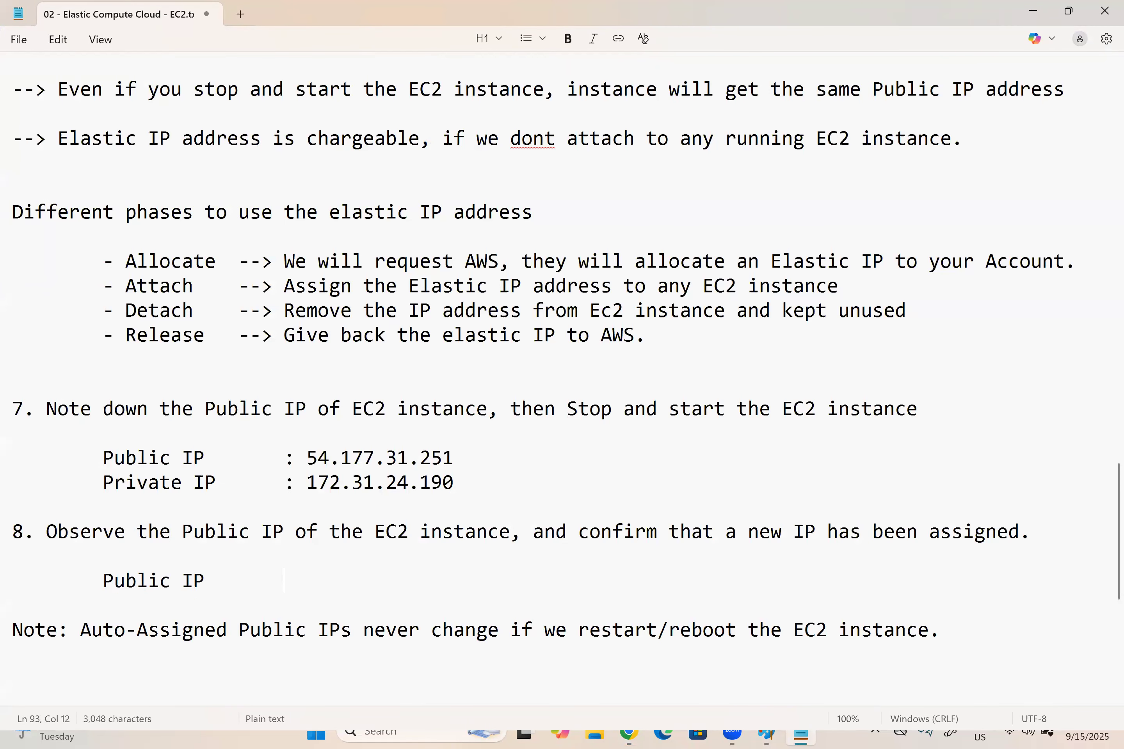
text(:)
key(ctrl+v)
key(Return)
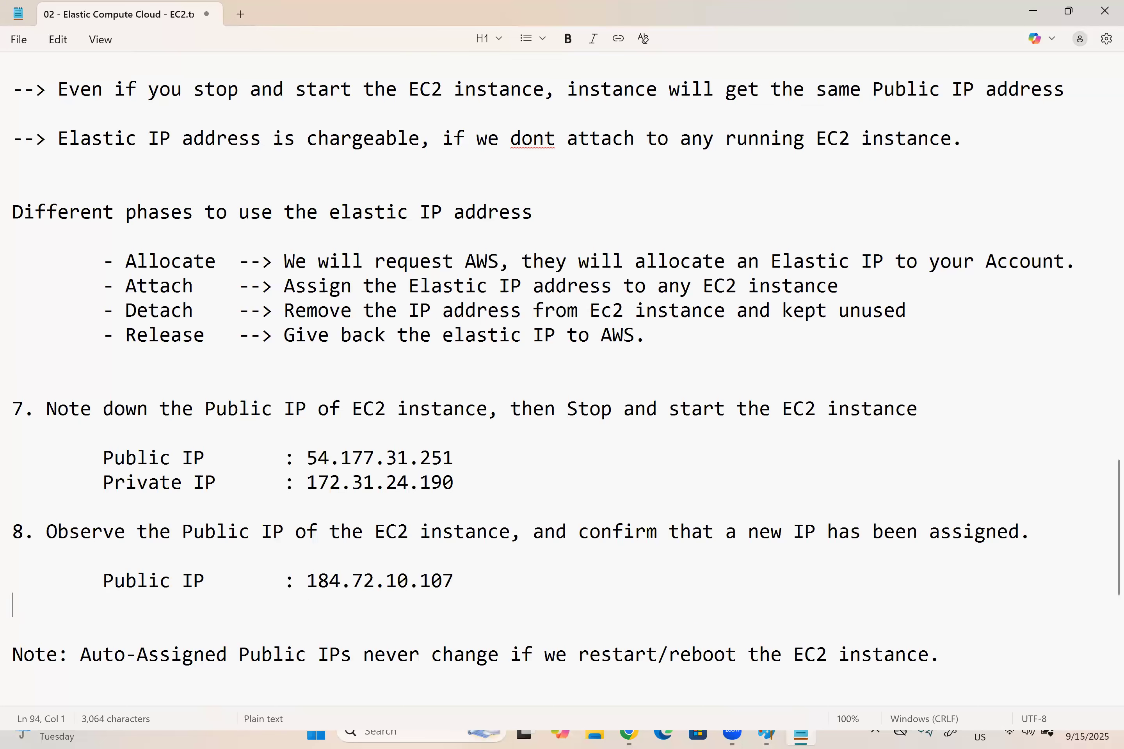
Step: Add "Private IP : 172.31.24.190" beneath item 8's Public IP entry, copying the address from the instance details in the AWS console
text(Private IP)
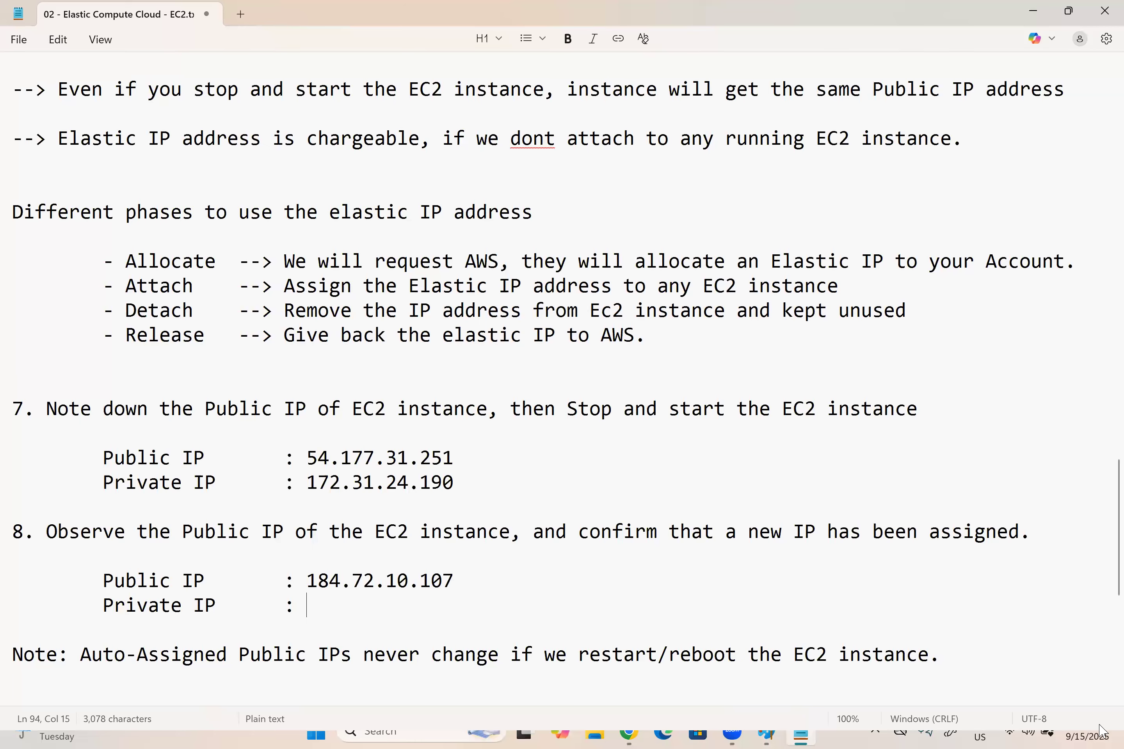
key(alt+Tab)
click(812, 508)
key(alt+Tab)
key(ctrl+v)
Step: Compare the public and private IP addresses recorded under items 7 and 8
drag(454, 607, 309, 619)
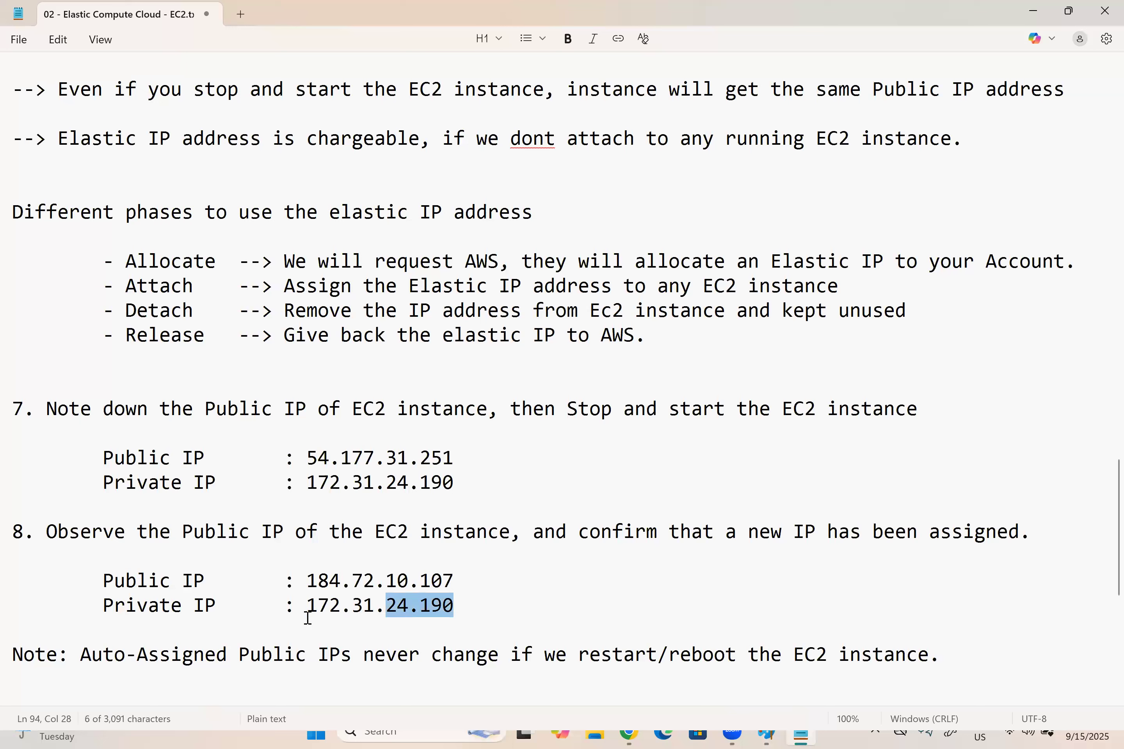
drag(466, 585, 307, 581)
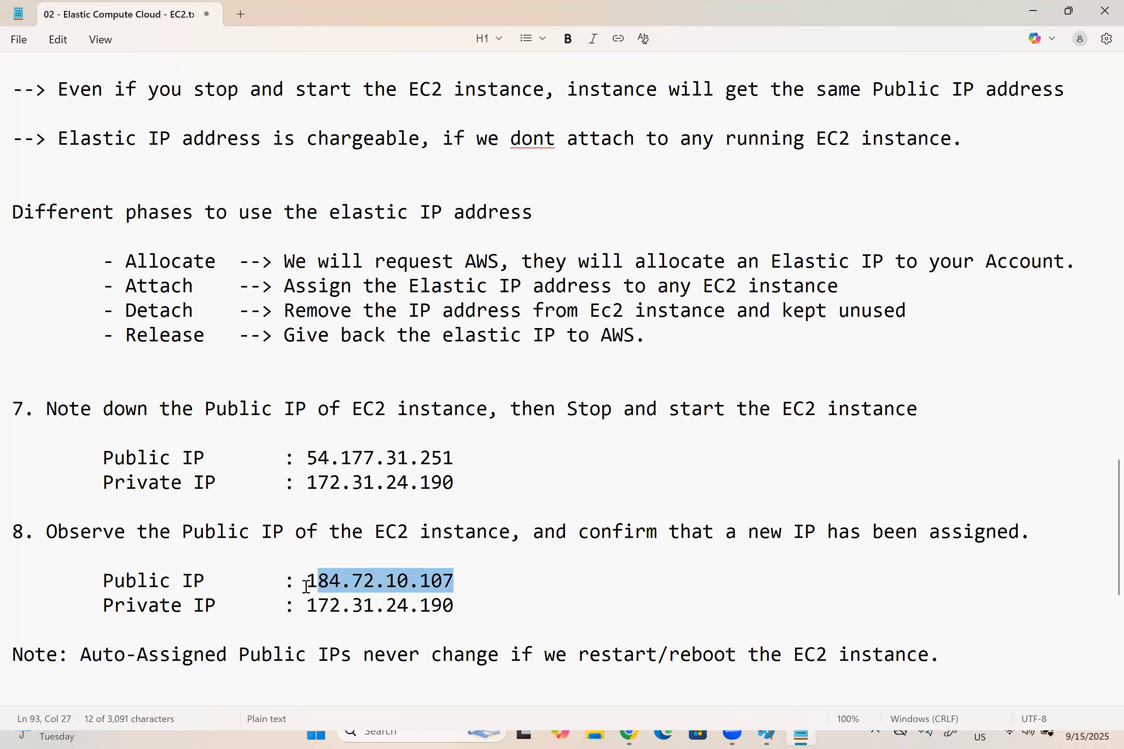
drag(458, 461, 313, 459)
click(550, 467)
Step: Below the note, add item 9: "Use Elastic IP address for the EC2 instance and confirm that it is fixed even we stop and start the instances"
scroll(917, 415, down, 3)
scroll(917, 415, down, 2)
click(986, 358)
key(Return)
key(Return)
key(Return)
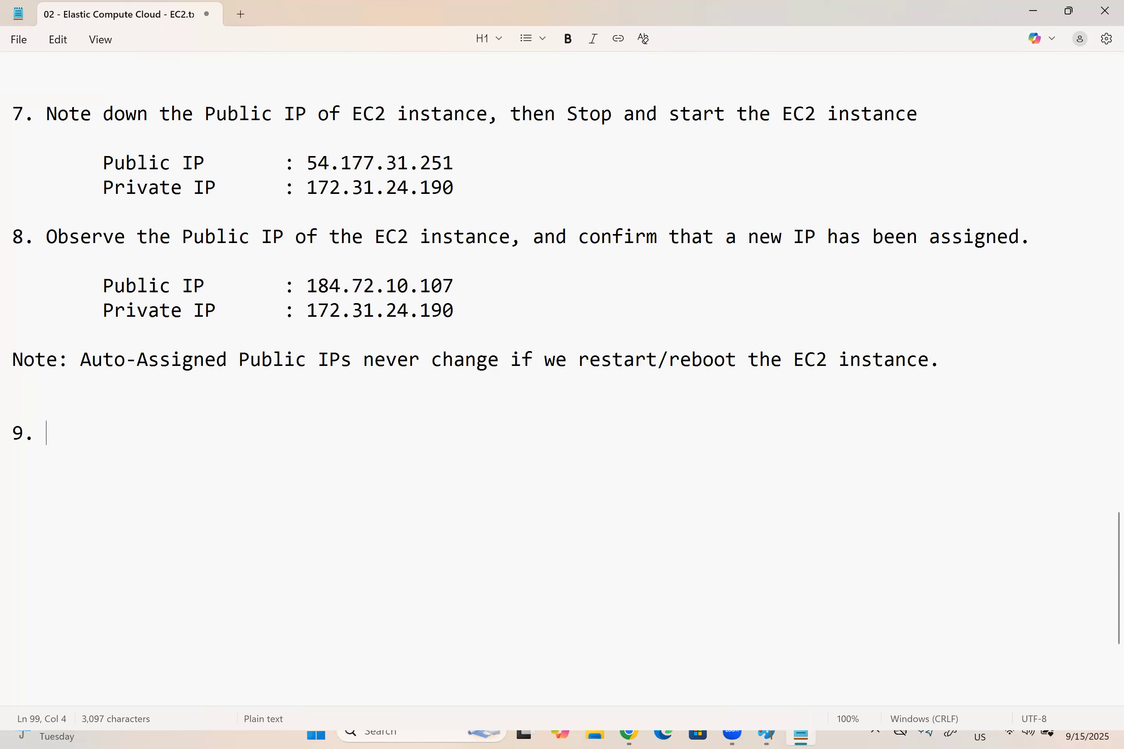
text(Use Elastic IP )
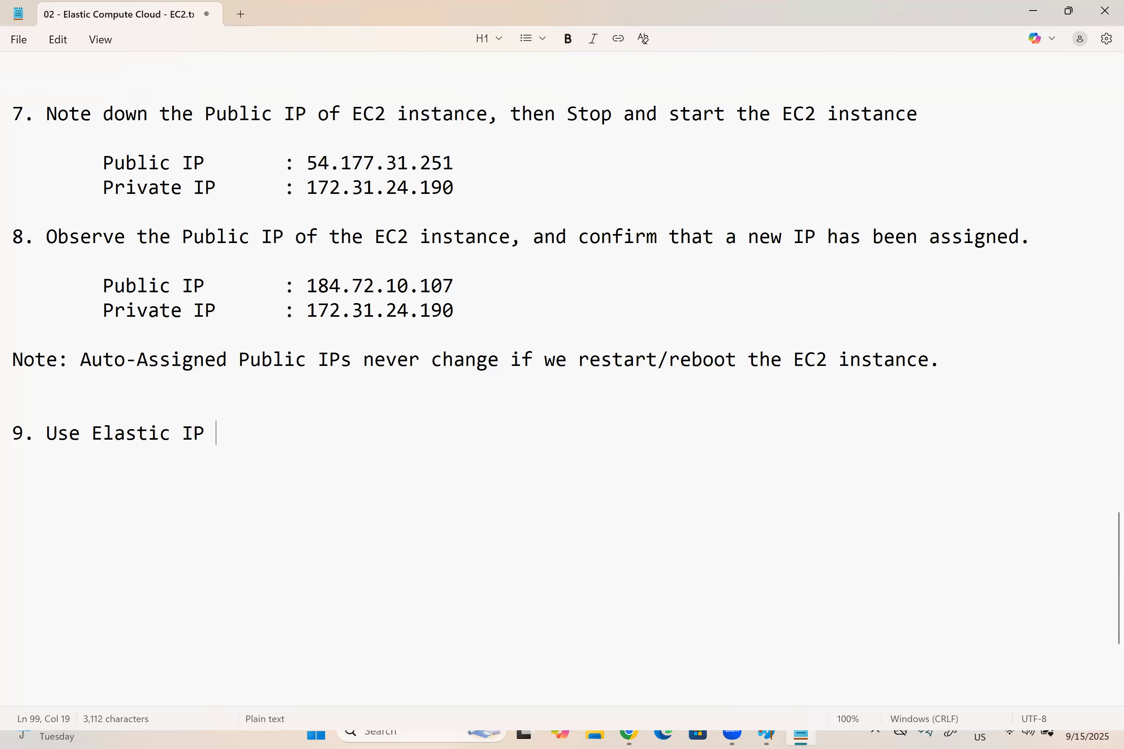
text(address for th)
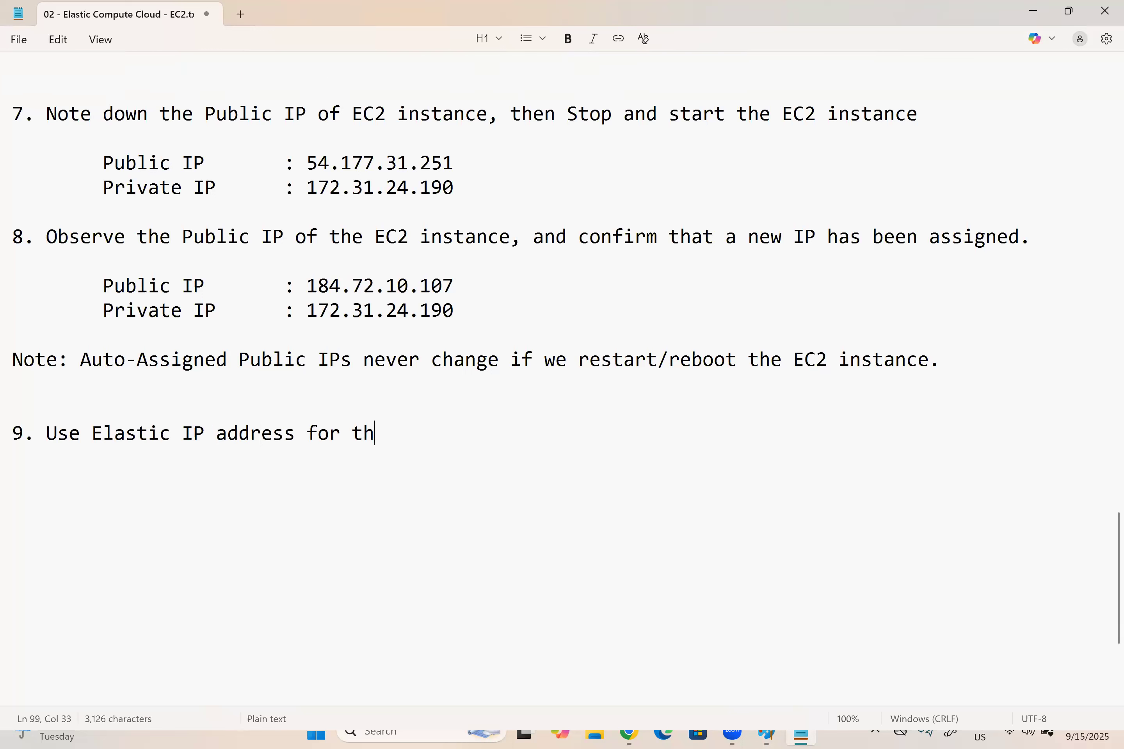
text(e EC2 instnnce and confi)
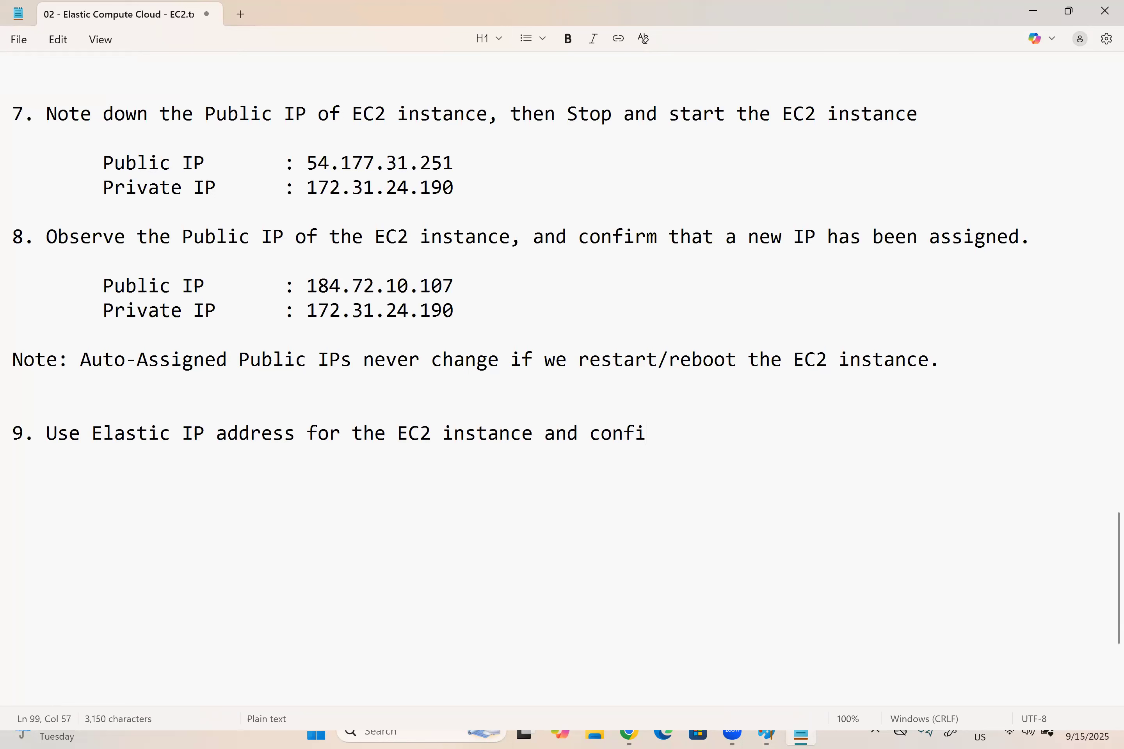
text(rm that th)
key(BackSpace)
key(BackSpace)
text(it is fixed even we stop and start the instance)
Step: Under item 9, add the indented sub-items "a) Allocate the ELastic IP (EIP)" and "b) Attach the EIP"
key(Return)
key(Return)
key(Tab)
text(a) A)
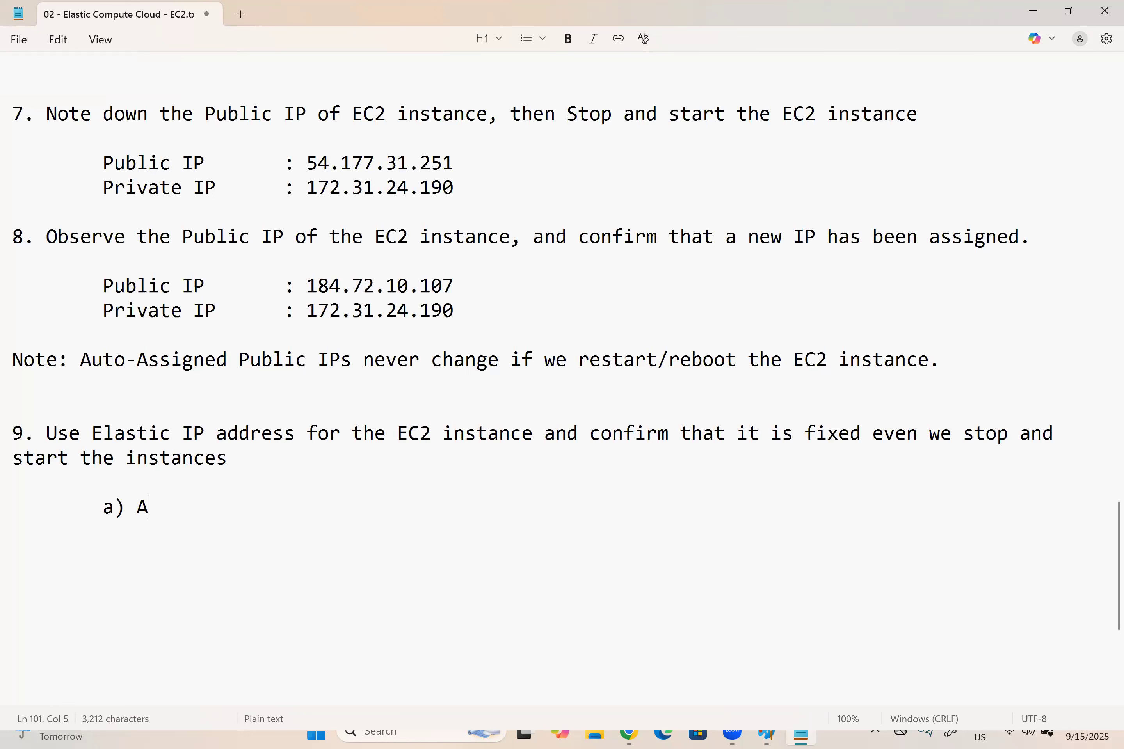
text(llocate the ELastic IP)
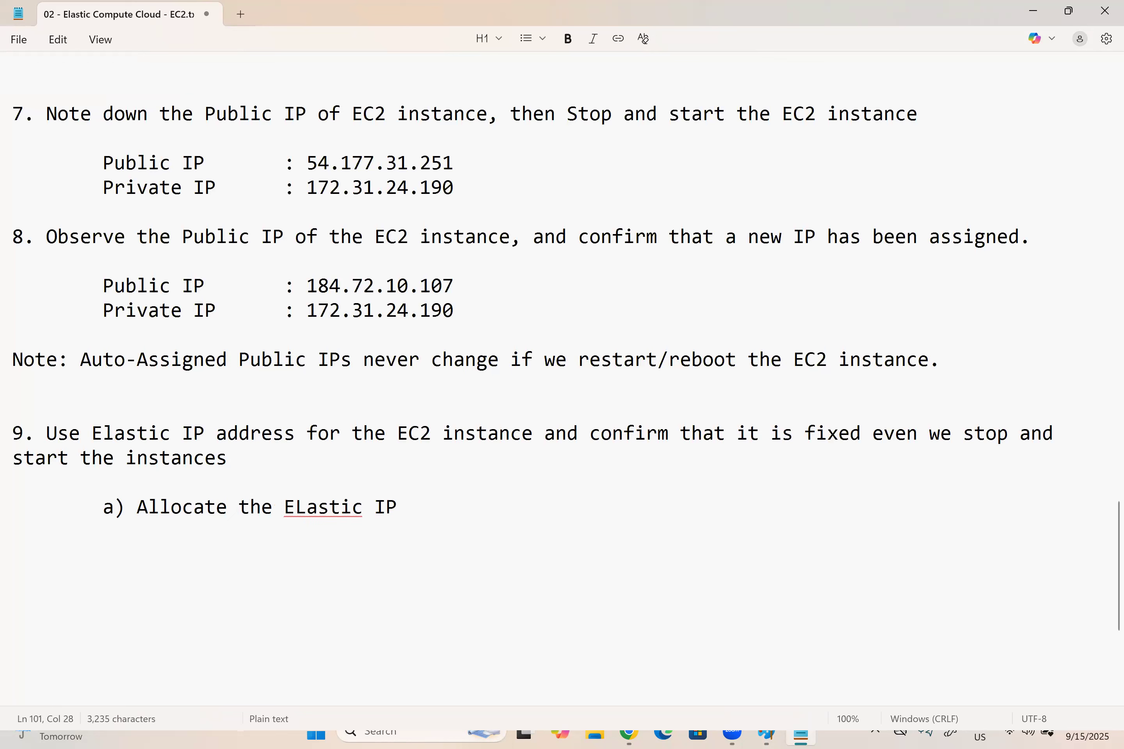
key(Return)
key(Tab)
text(b) Attach the EIP)
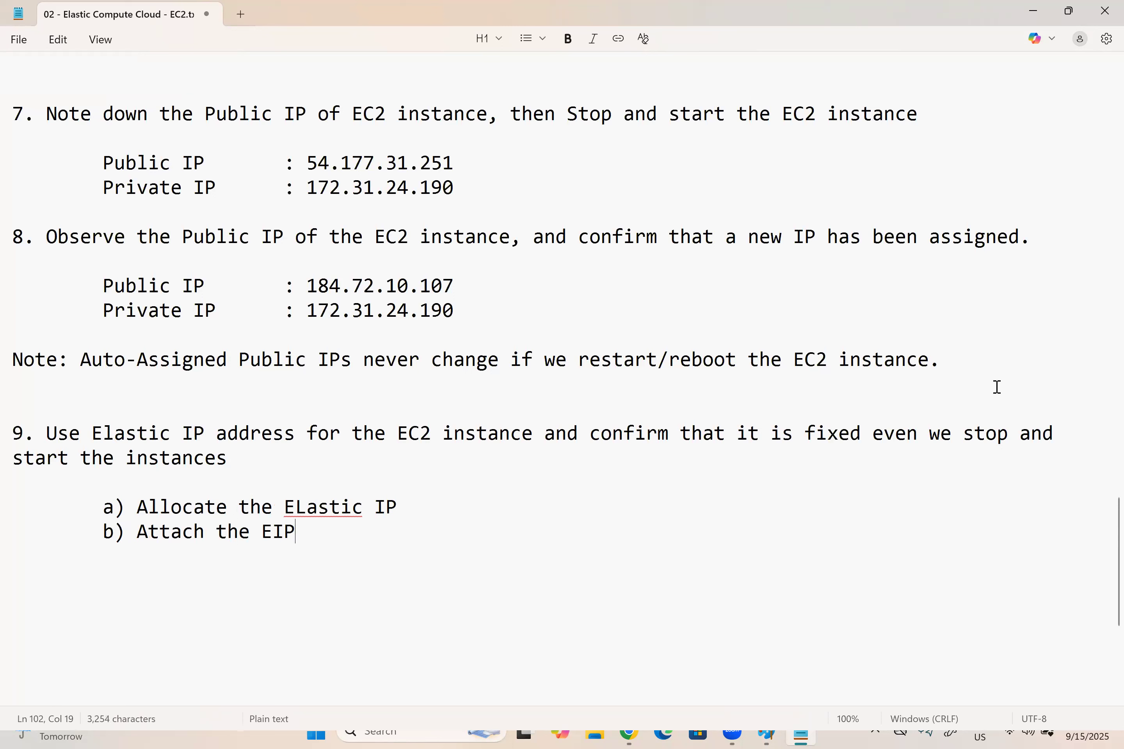
text((EIP)
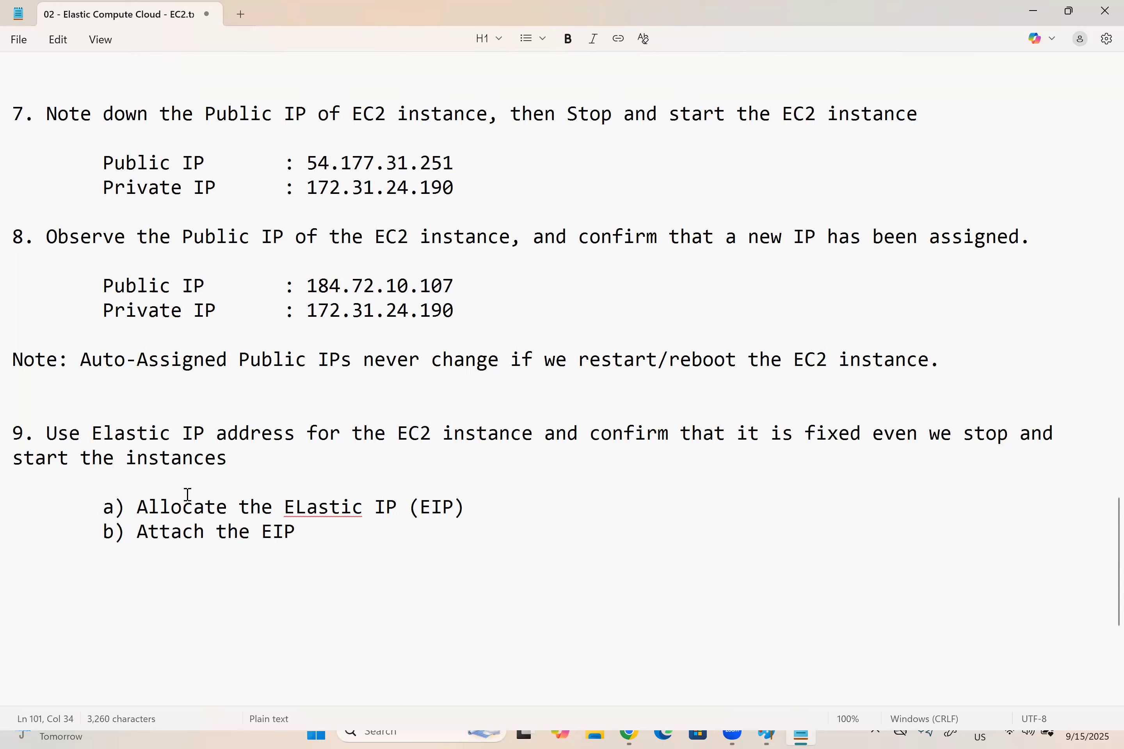
Step: Extend sub-item b) with "to EC2 instance" and add "c) Stop and Start the EC2 instance" below it
click(339, 540)
text(to )
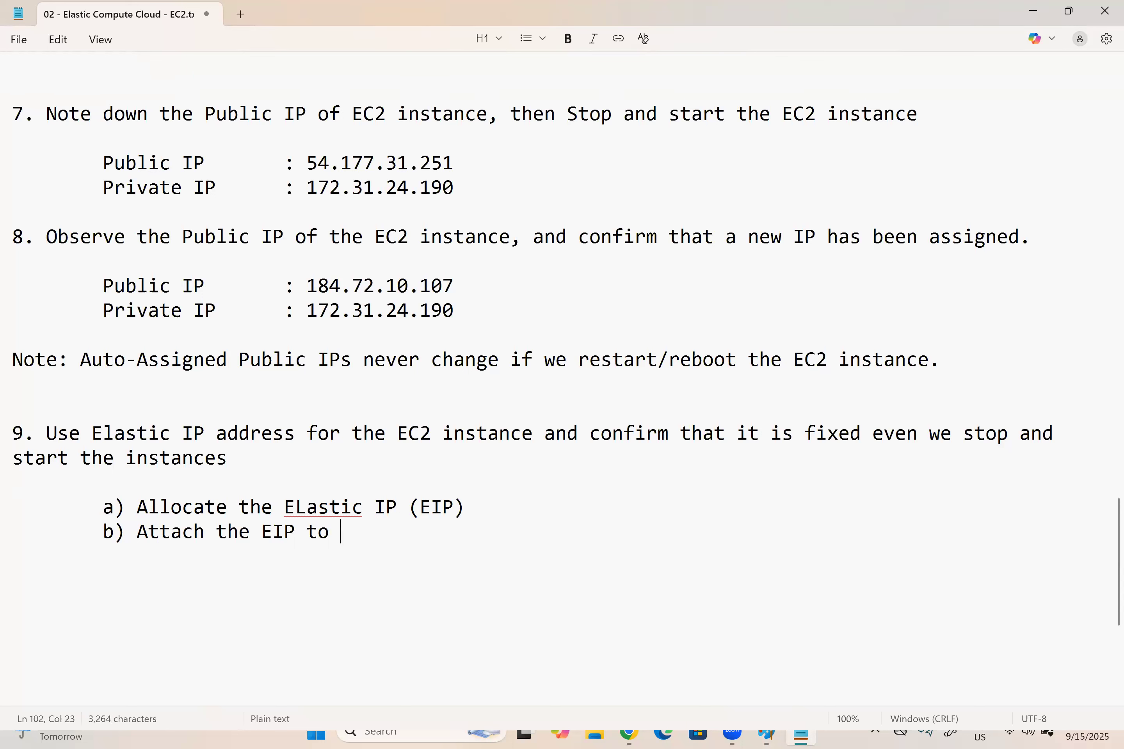
text(EC2 instance)
key(Return)
key(Tab)
text(c) Sto)
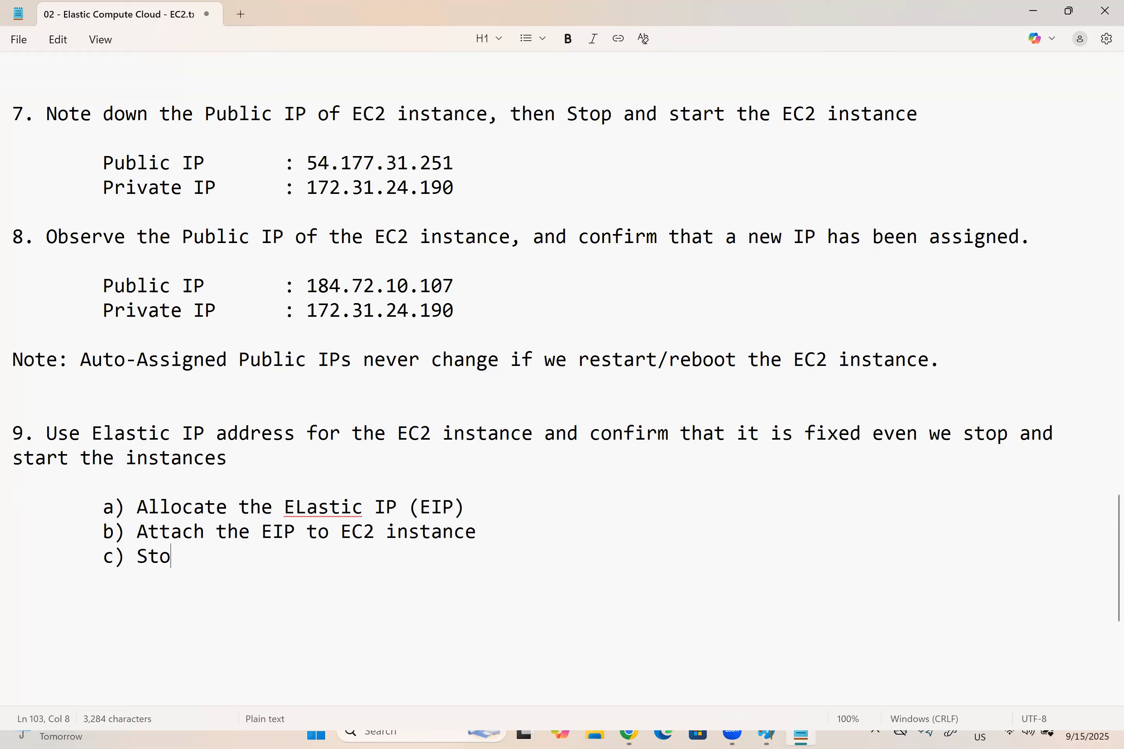
text(p and )
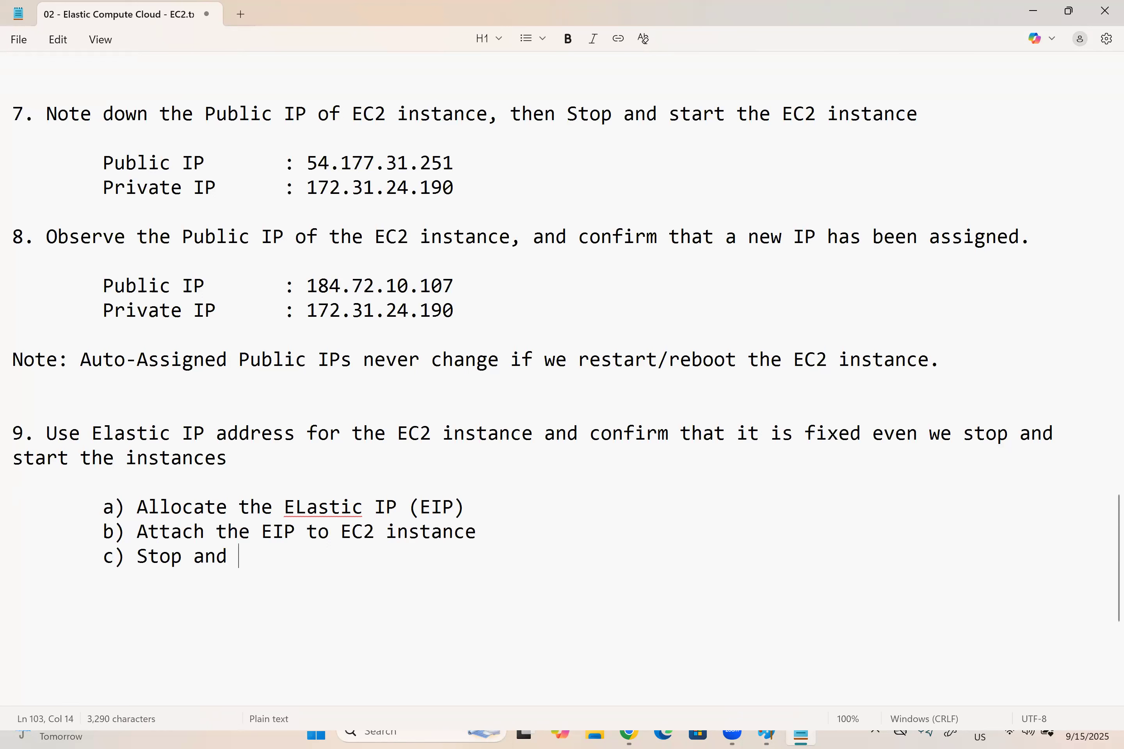
text(Start the EC2 instance)
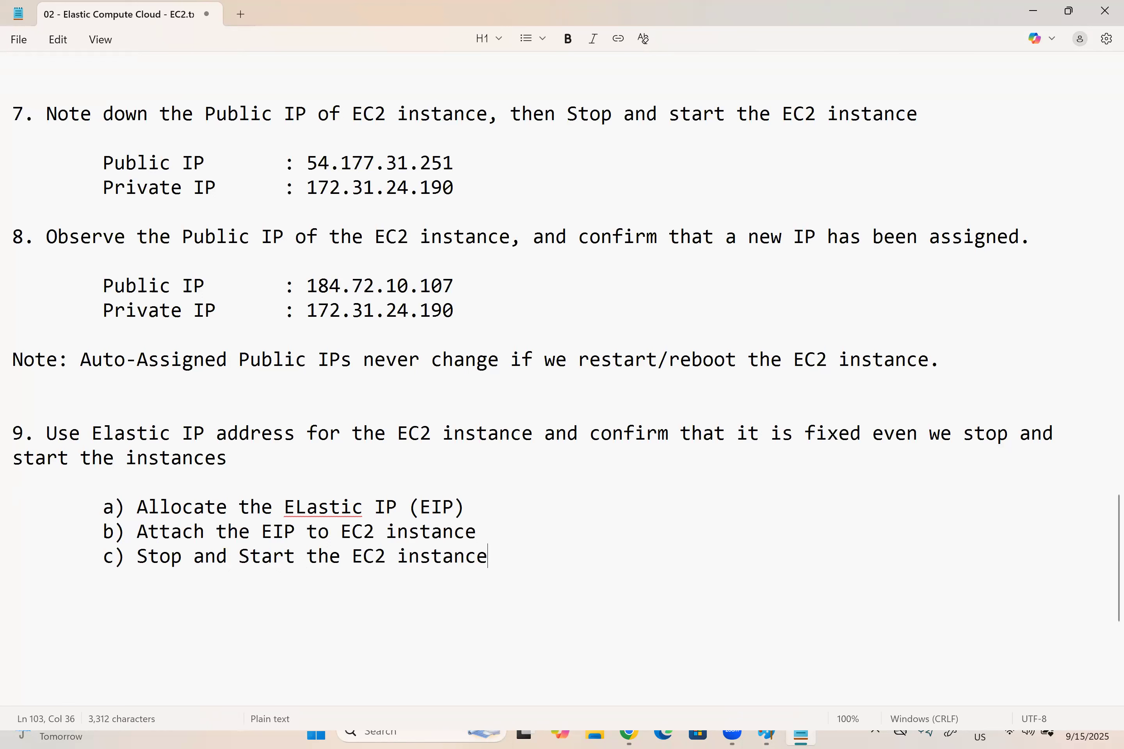
Step: Leave a gap after item 9's sub-items and add "10. Release the ELastic IP to avoid unnecessary charges"
key(Return)
key(Tab)
key(Return)
key(Return)
text(10. )
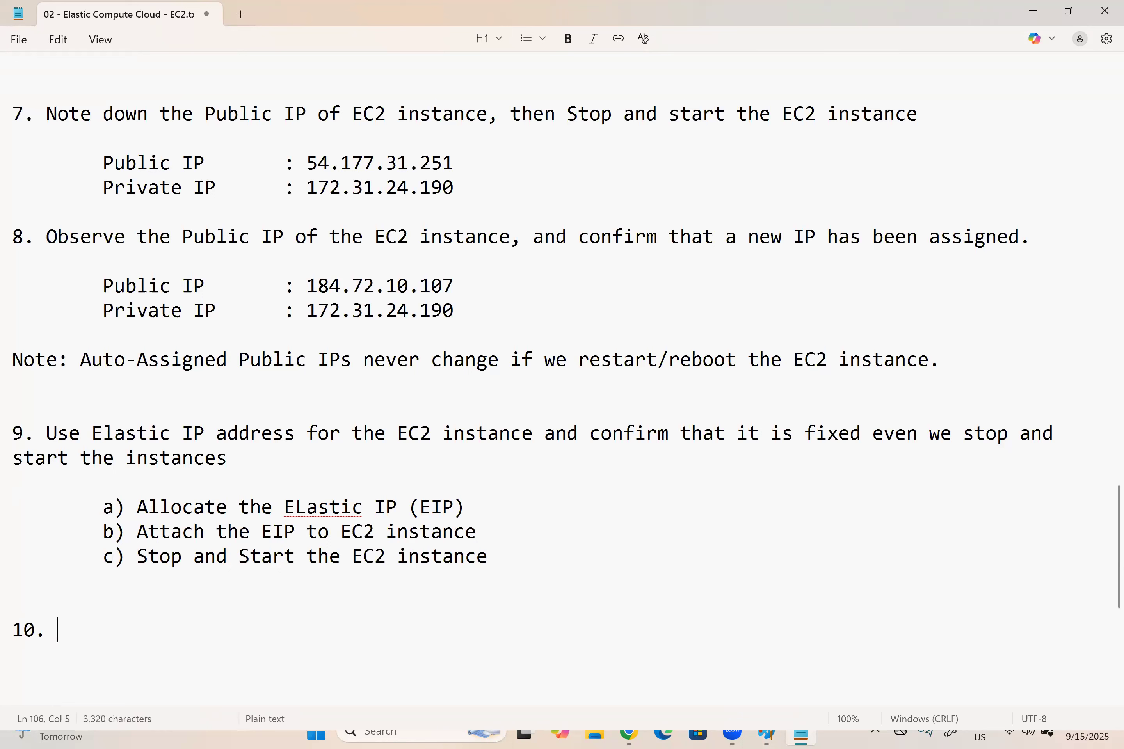
text(Release t)
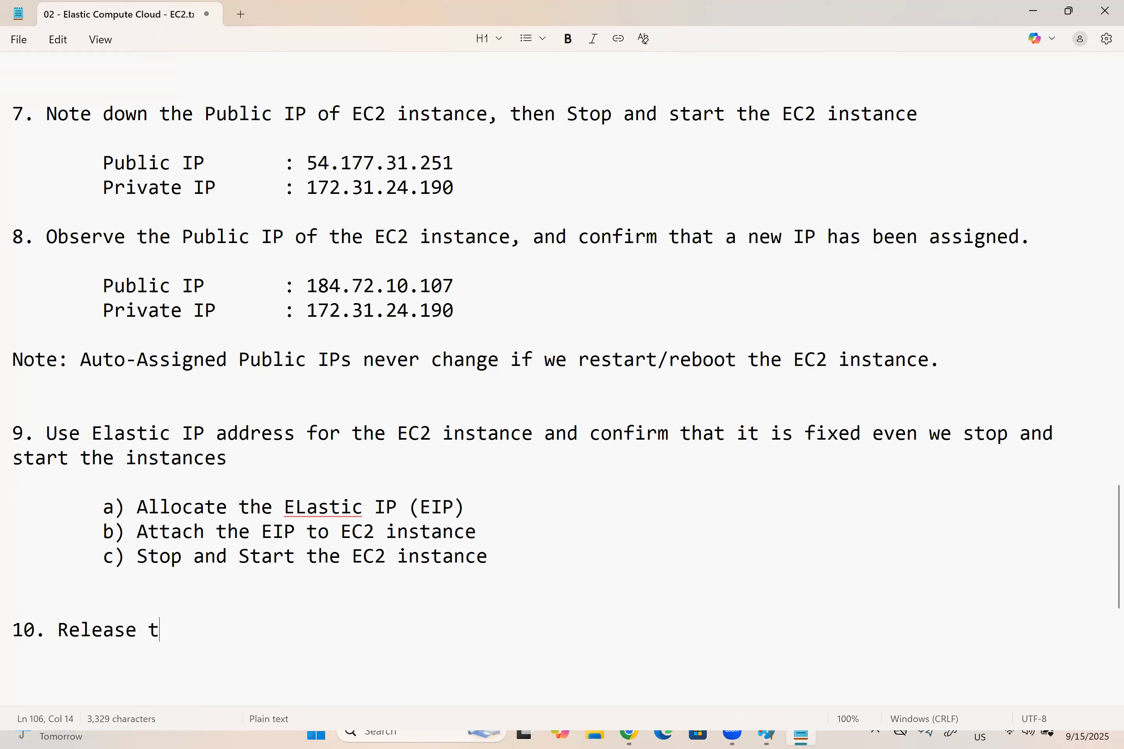
text(he ELastic IP to avoid unnece)
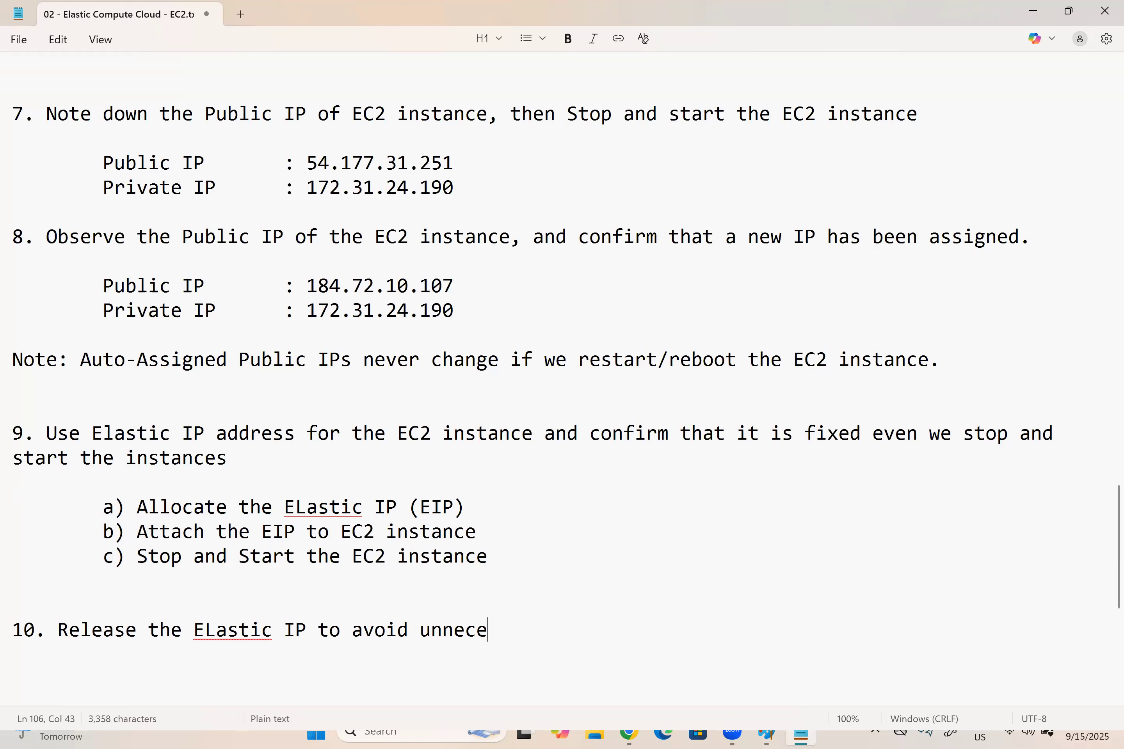
text(ssary charges)
Step: Under item 10, add the indented sub-items "a) Detach the Elastic IP" and "b) Release thre Elastic IP", followed by blank lines
key(Return)
key(Tab)
text(a))
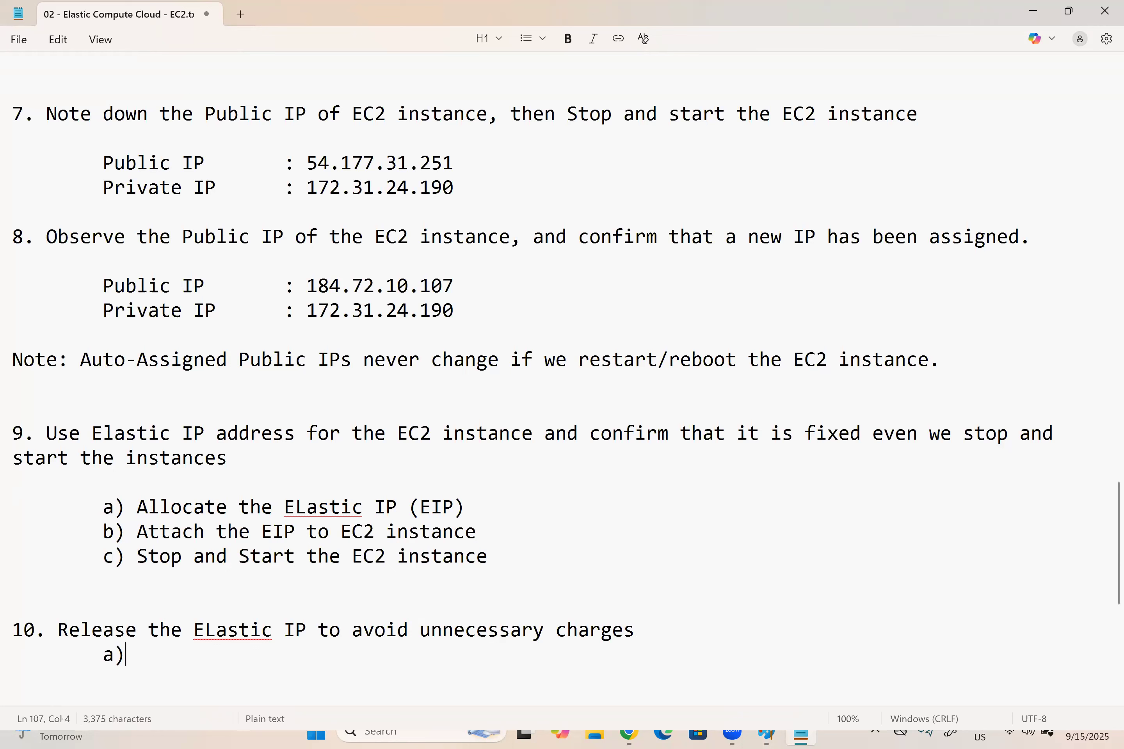
text( Detach the)
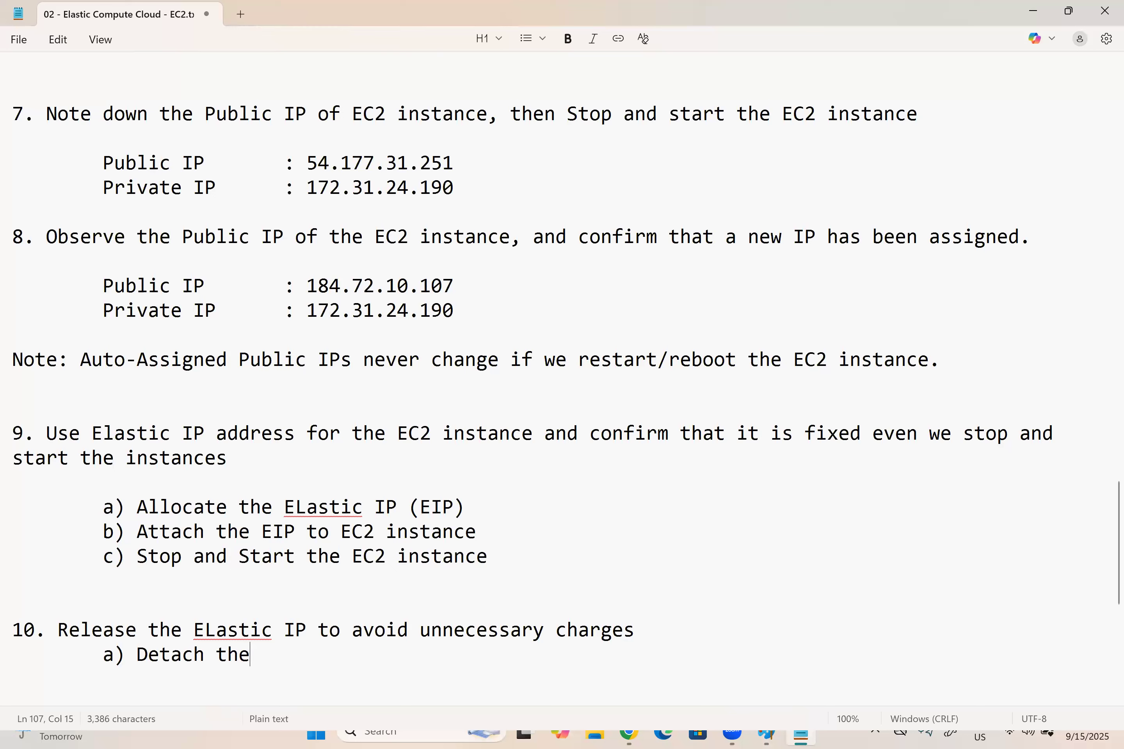
text( Elastic IP)
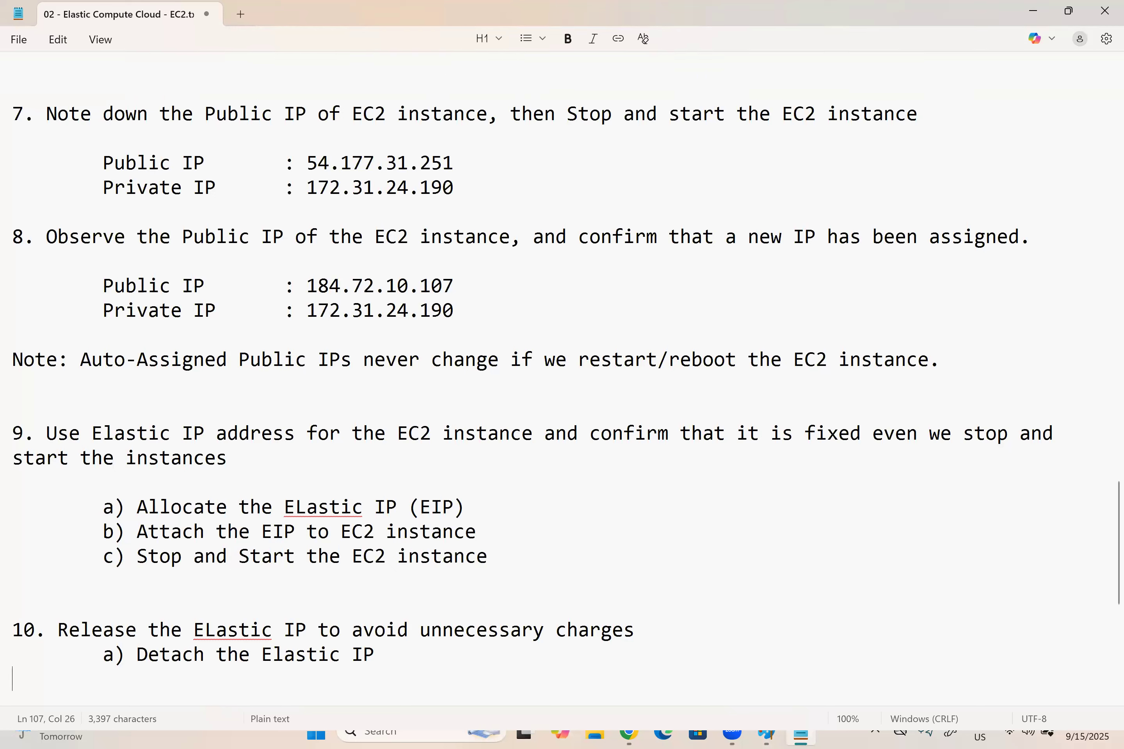
key(Tab)
text(b) Release)
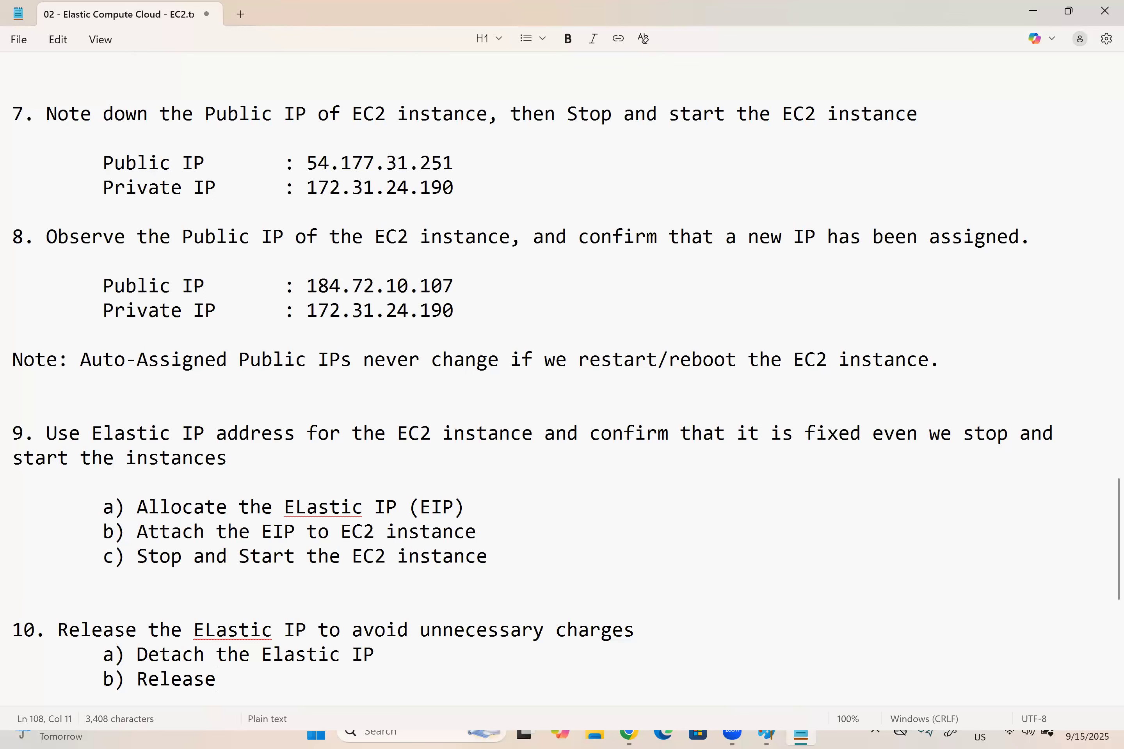
text( thre Elastic IP)
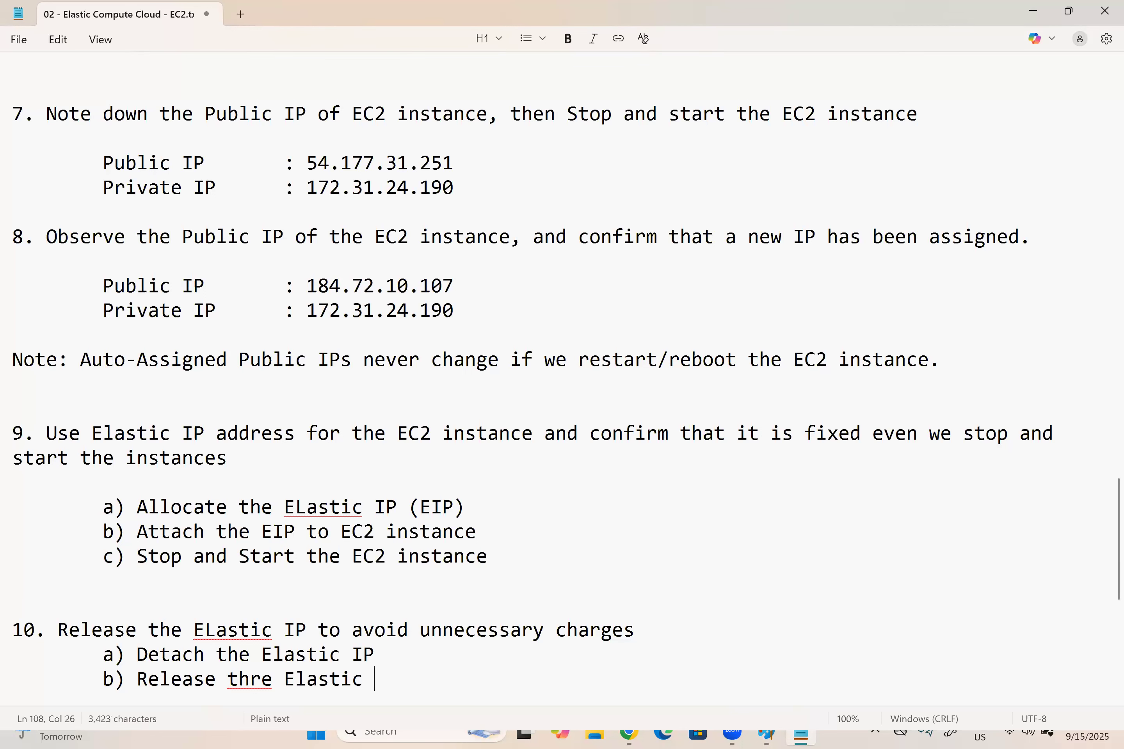
key(Return)
key(Return)
key(Return)
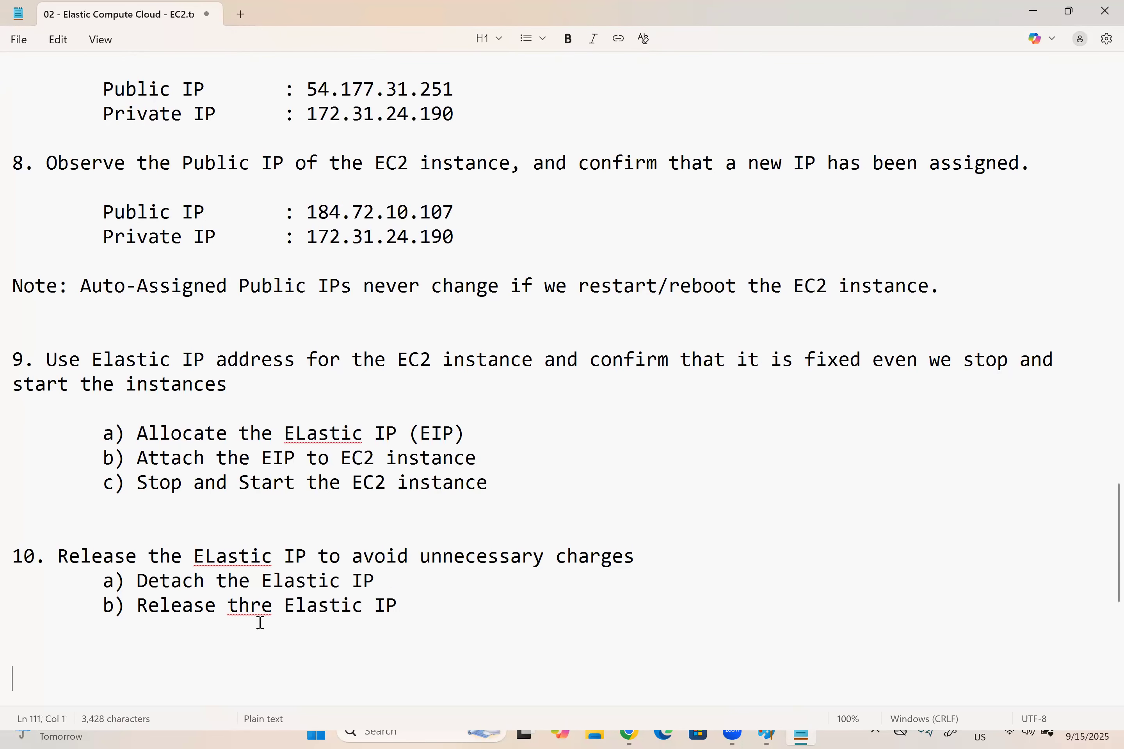
Step: Correct "thre" to "the" in item 10's sub-item b) and save the notes file
click(261, 605)
key(BackSpace)
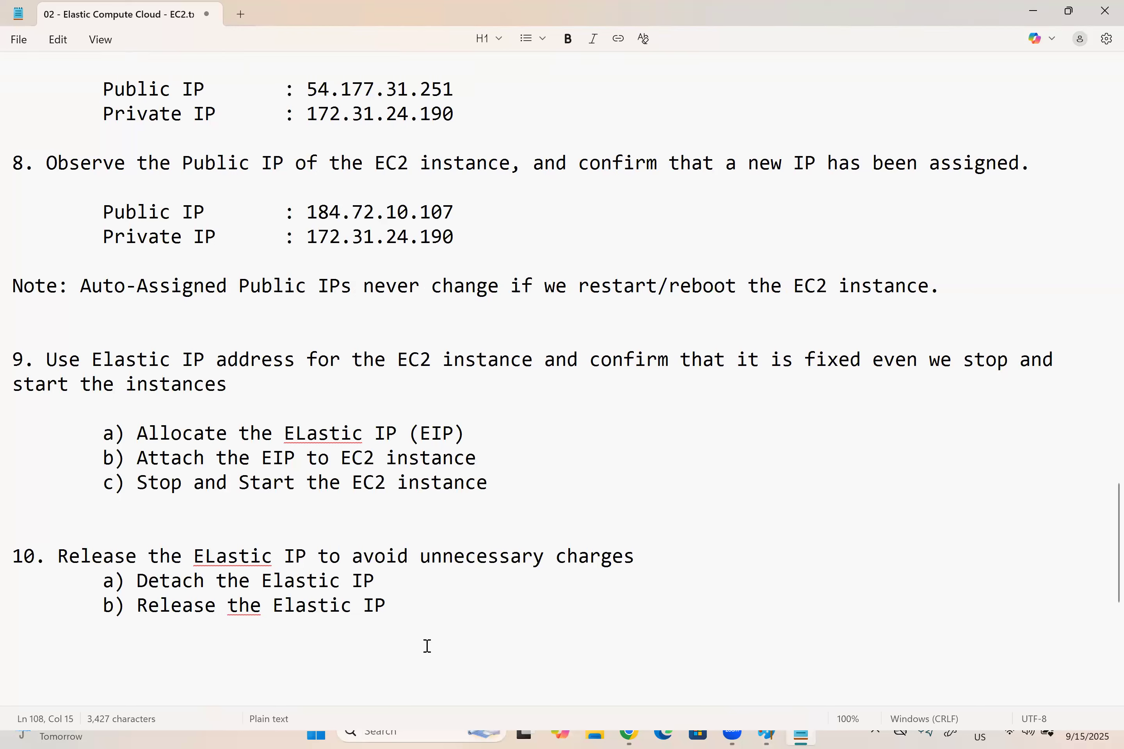
click(418, 608)
key(ctrl+s)
Step: Highlight item 9's sub-item a), switch to the AWS console in Chrome, and start allocating an Elastic IP address from the EC2 Elastic IPs page
triple_click(202, 443)
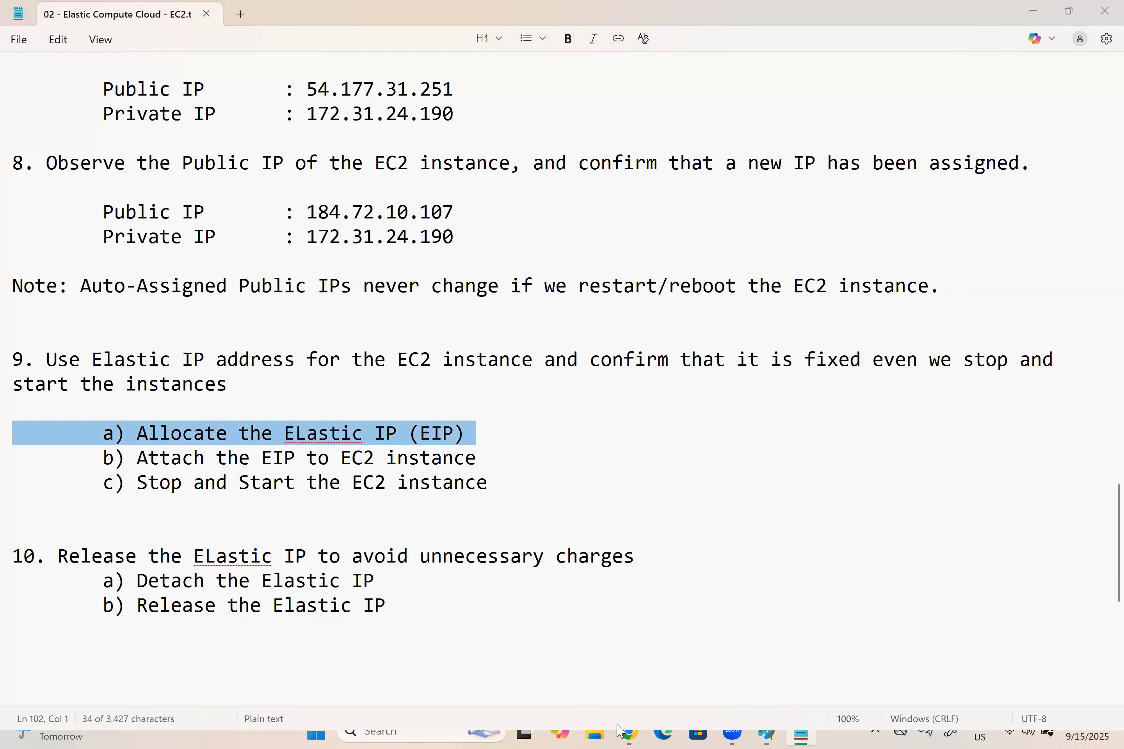
key(alt+Tab)
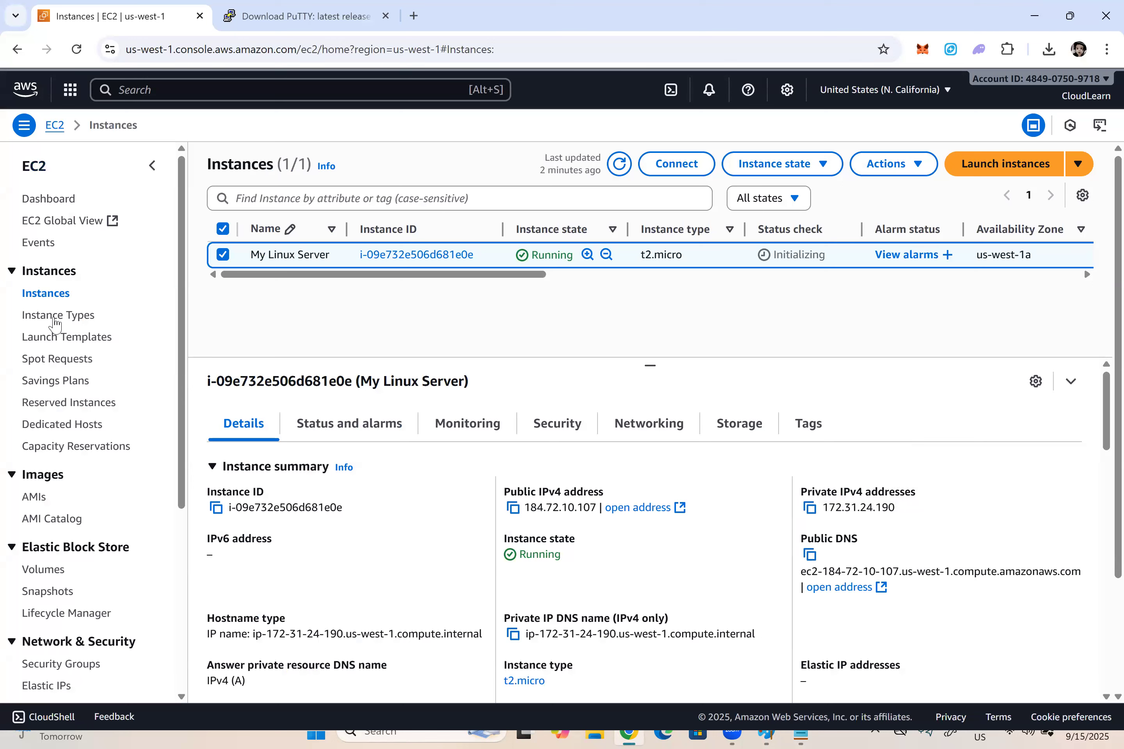
scroll(56, 367, down, 4)
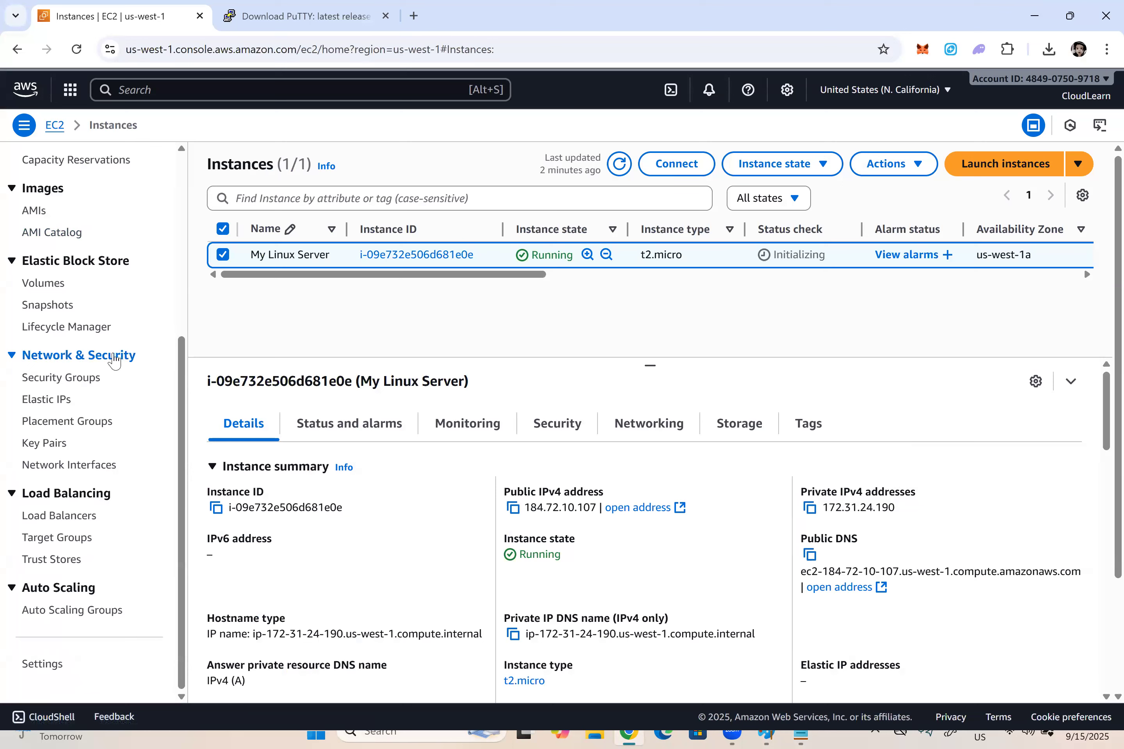
click(41, 402)
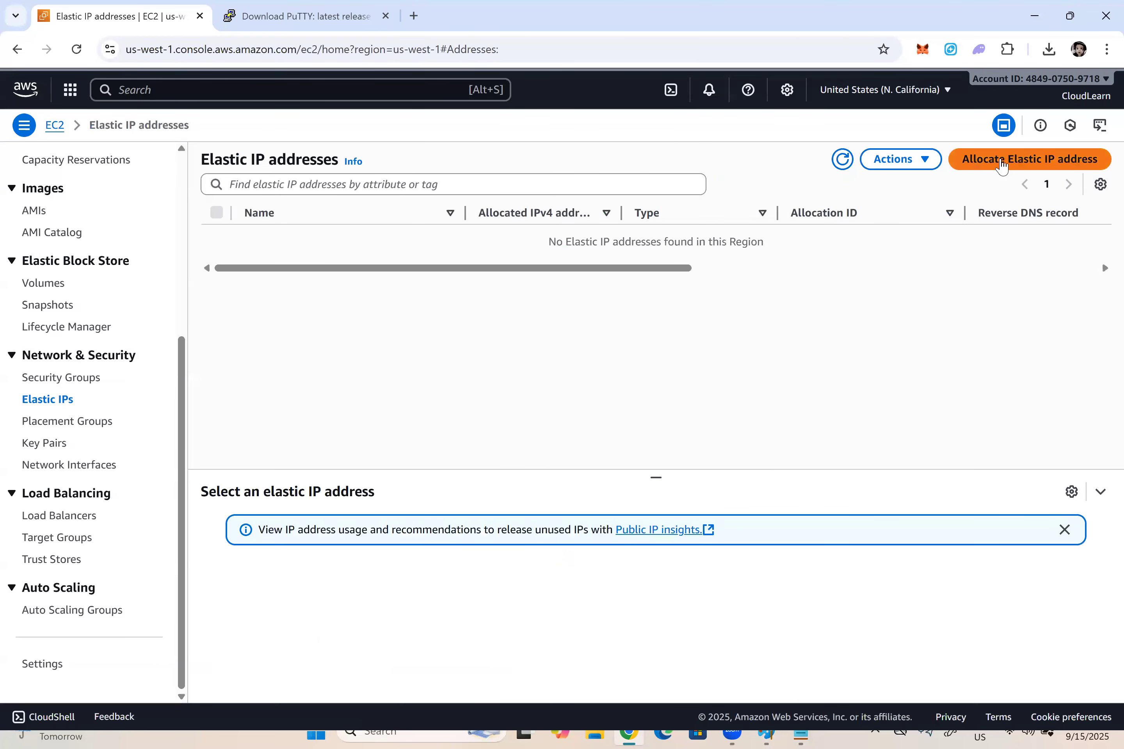
click(1000, 164)
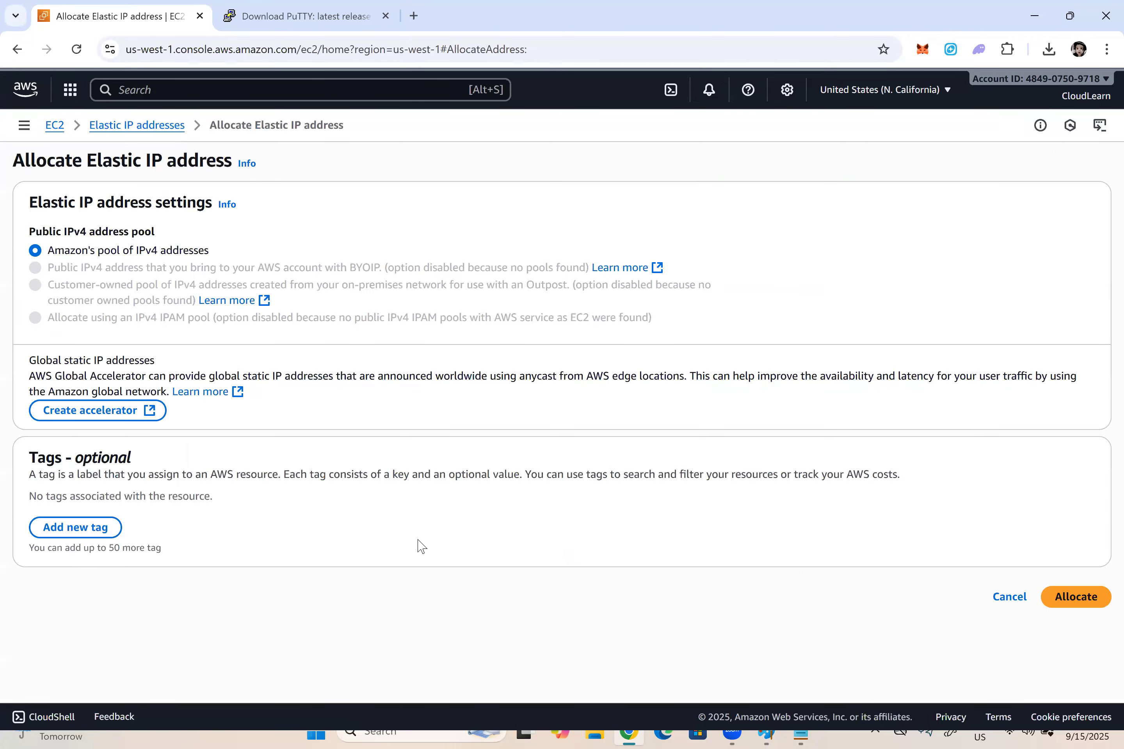
Step: Add a tag with key Name and value "For mY WebServer", and allocate the Elastic IP address
click(64, 537)
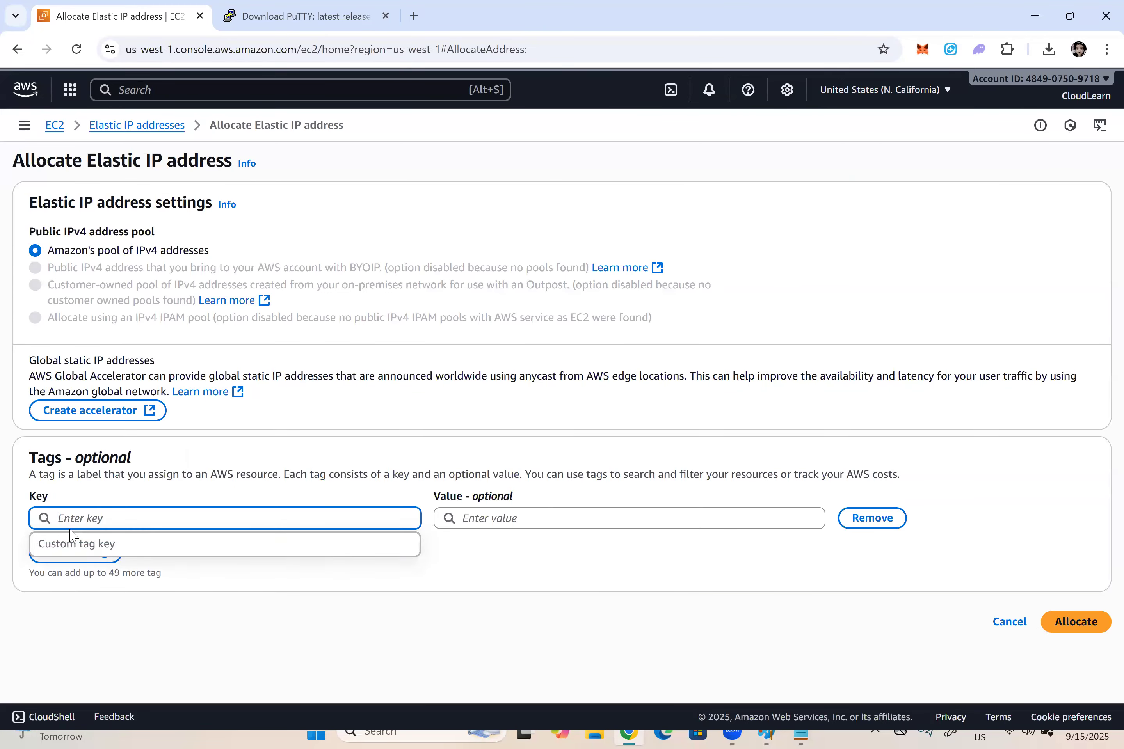
text(Name)
key(Tab)
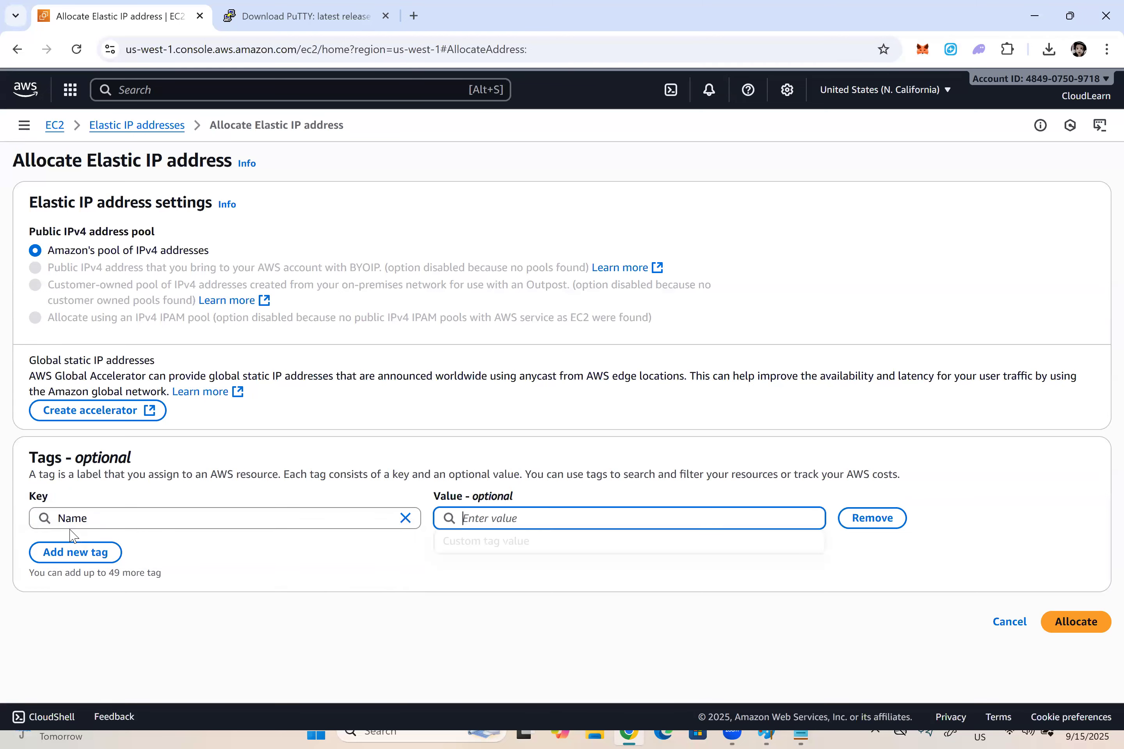
text(For mY )
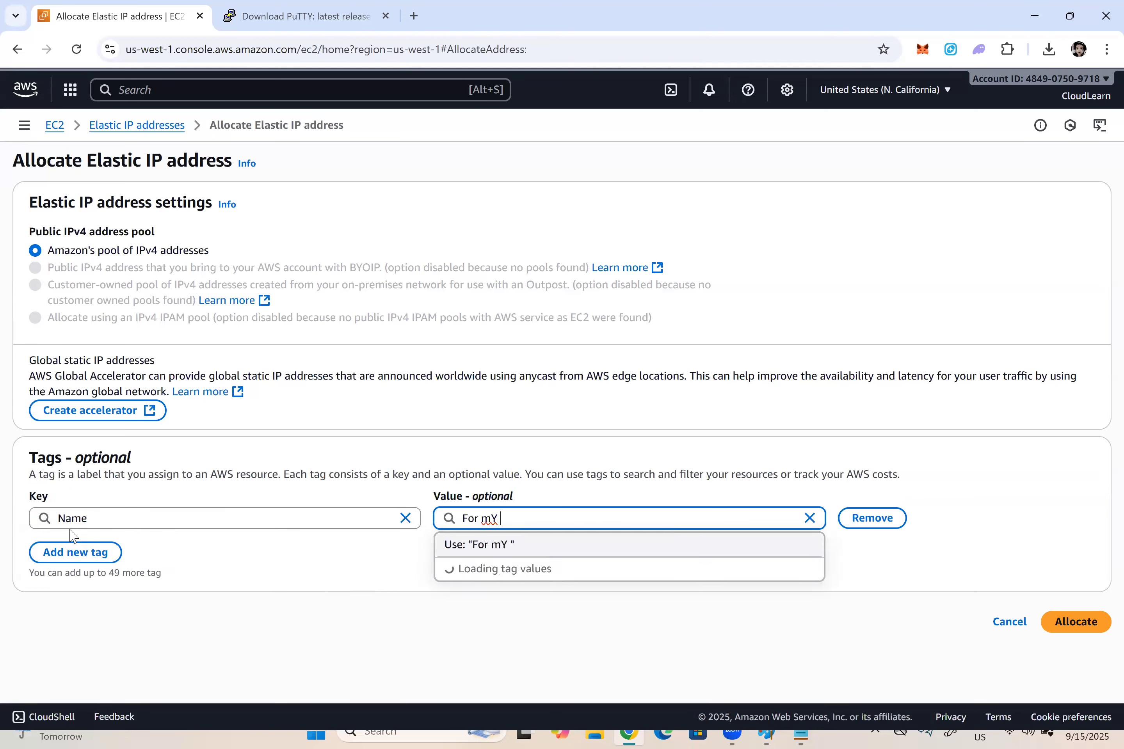
text(WebServer)
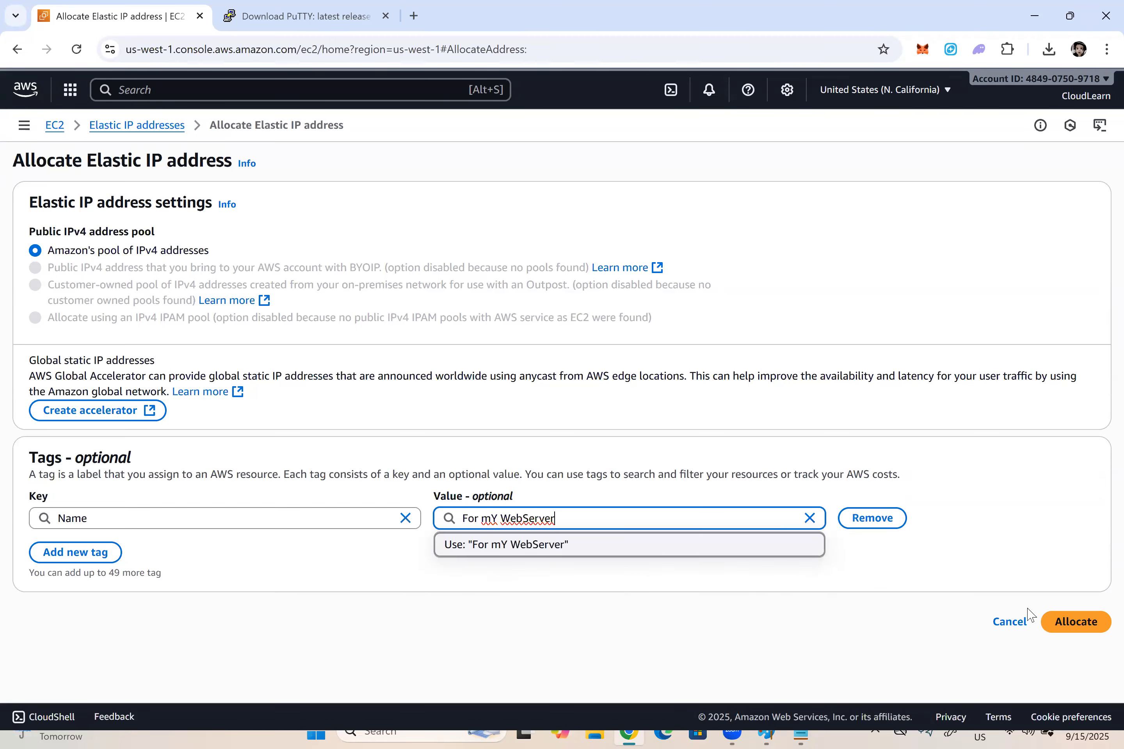
click(1077, 623)
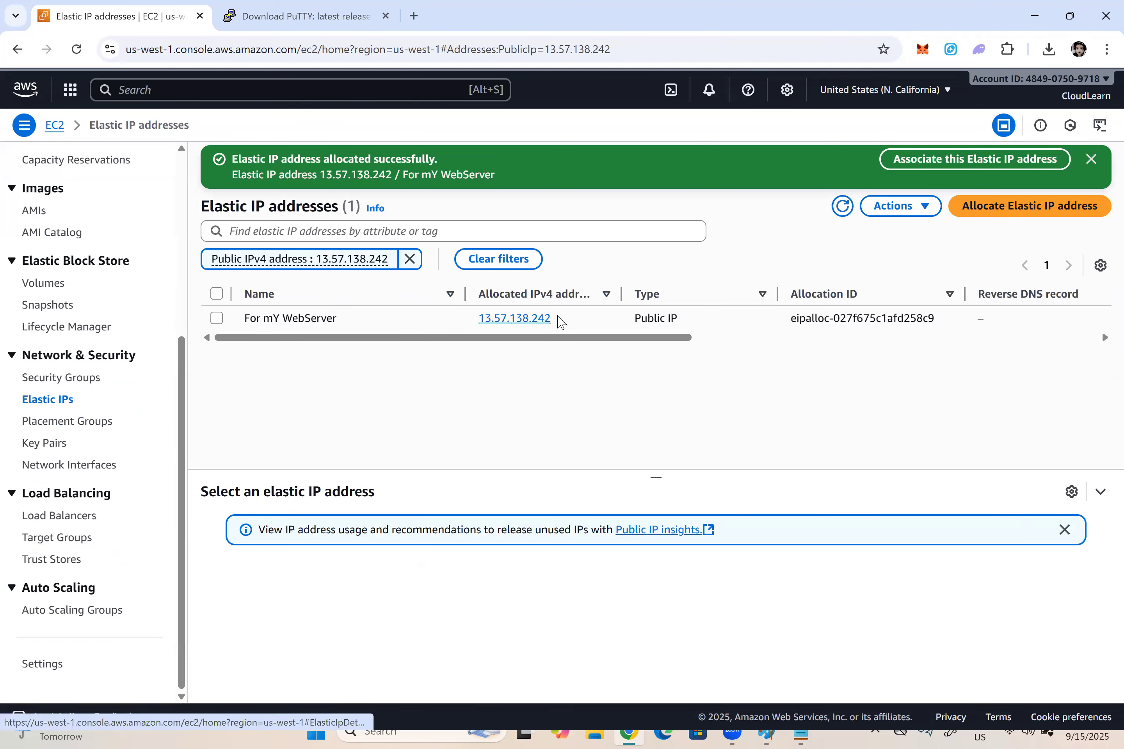
Step: Copy the allocated IPv4 address, append "-- 13.57.138.242" to item 9's sub-item a) in the Notepad notes, and save the file
click(532, 330)
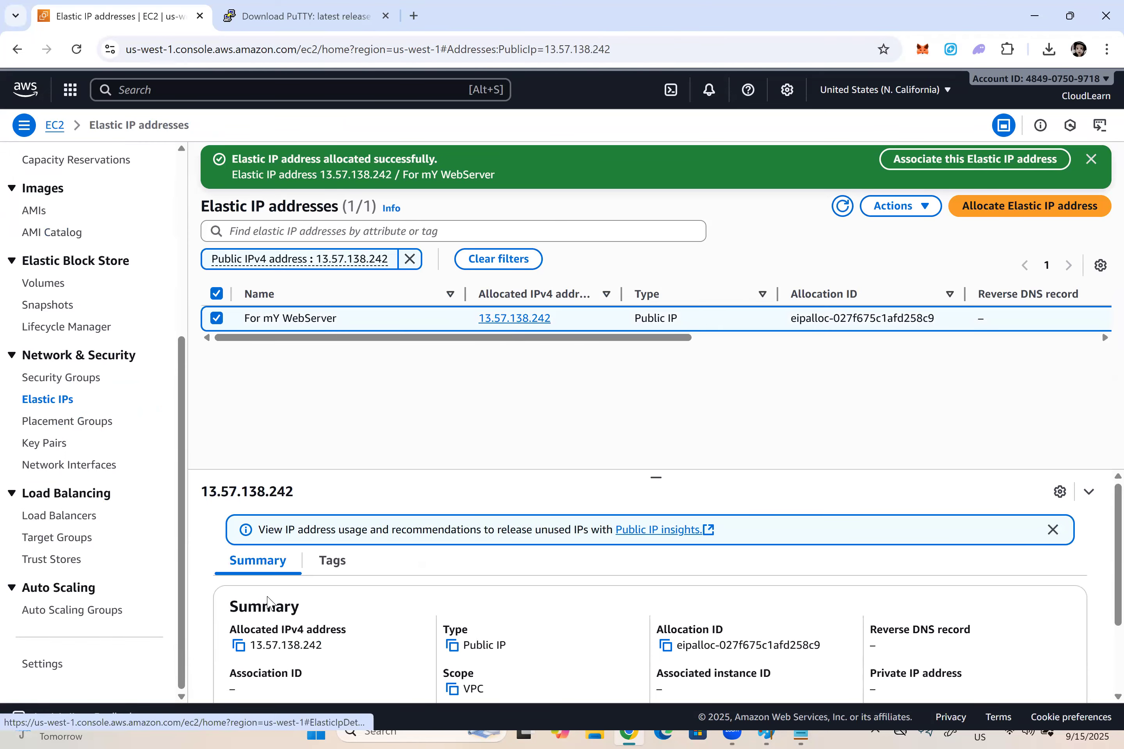
click(247, 658)
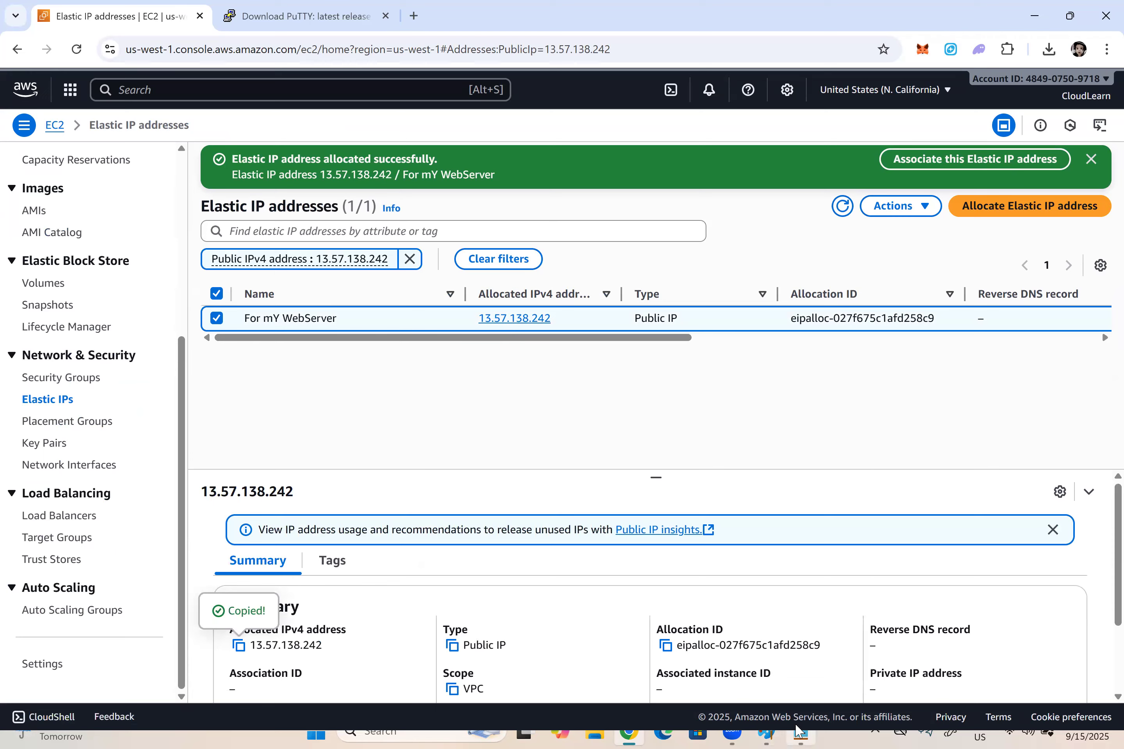
key(alt+Tab)
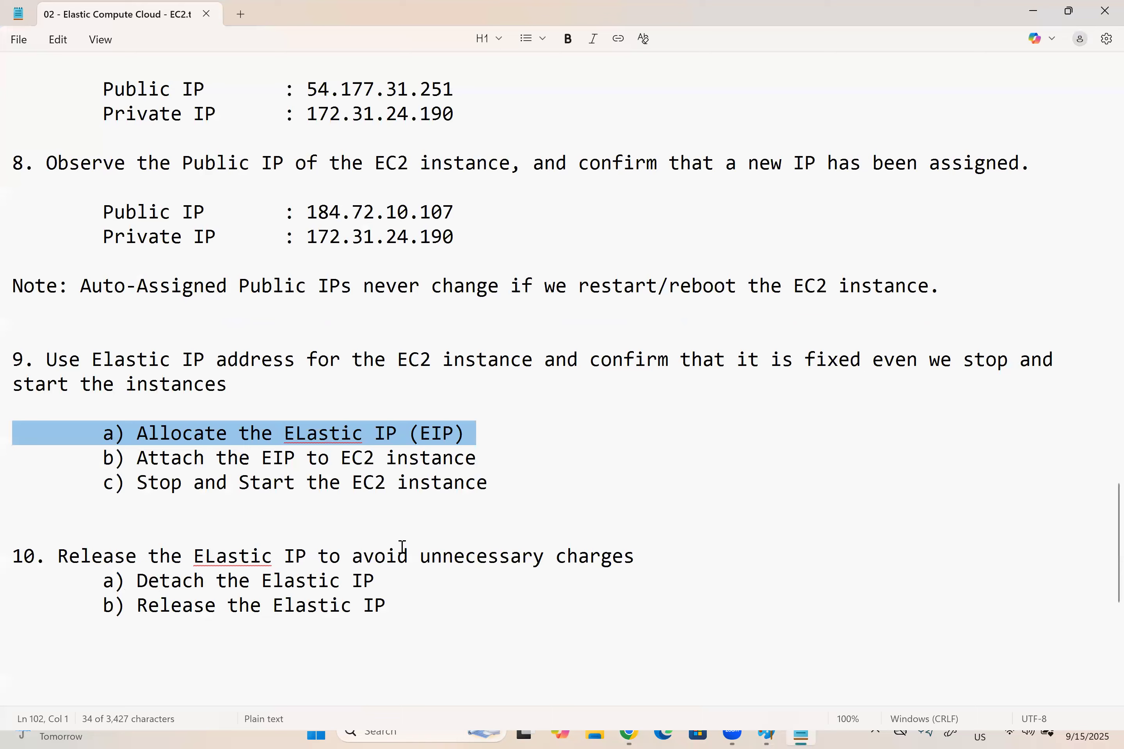
click(506, 436)
text(--)
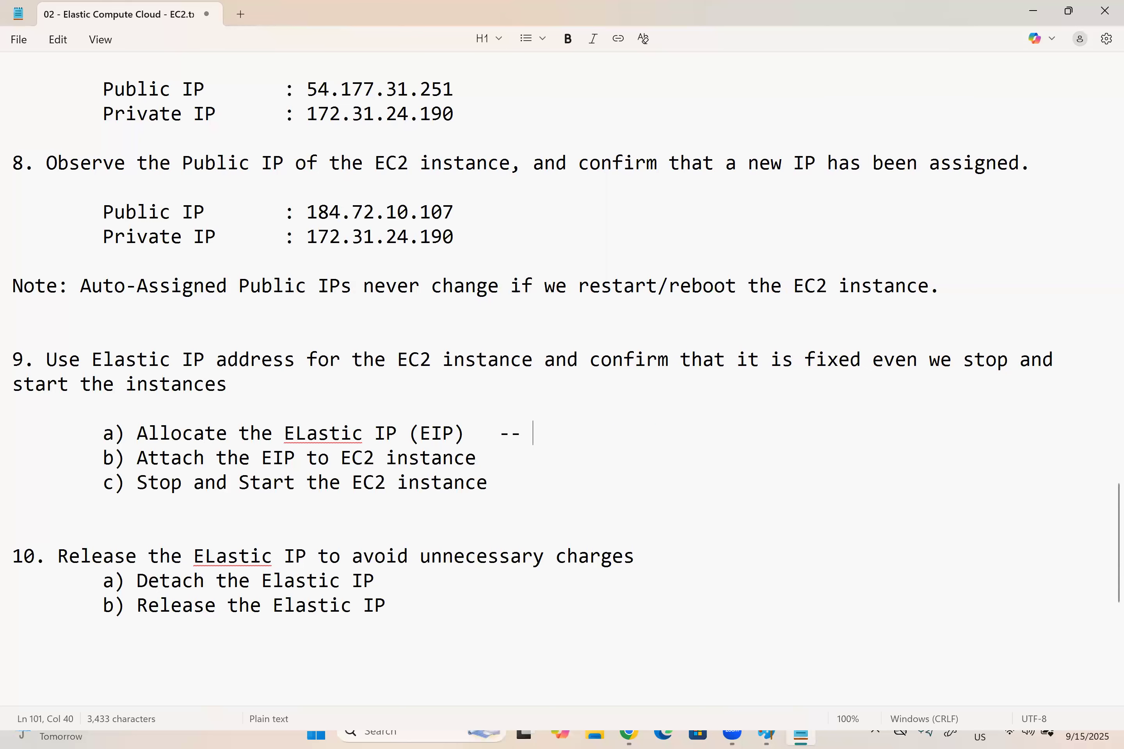
key(ctrl+v)
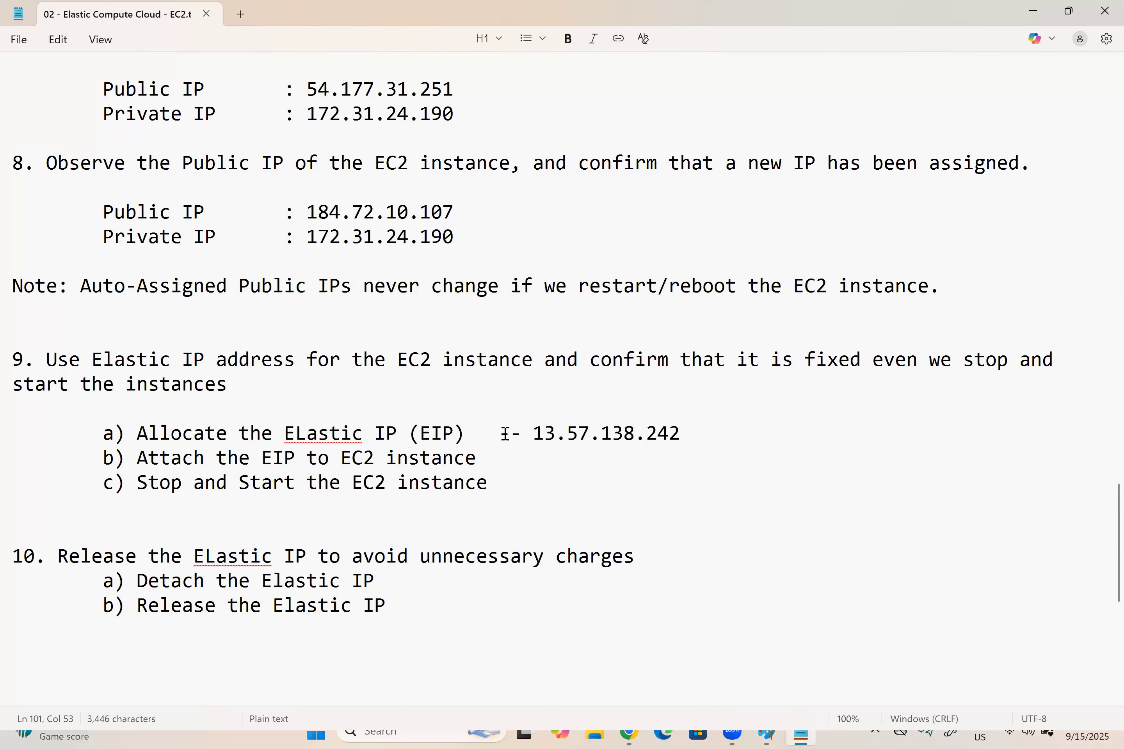
Step: Return to the AWS console in Chrome, dismiss the allocation notice and remove the public IPv4 address filter from the Elastic IP list
key(alt+Tab)
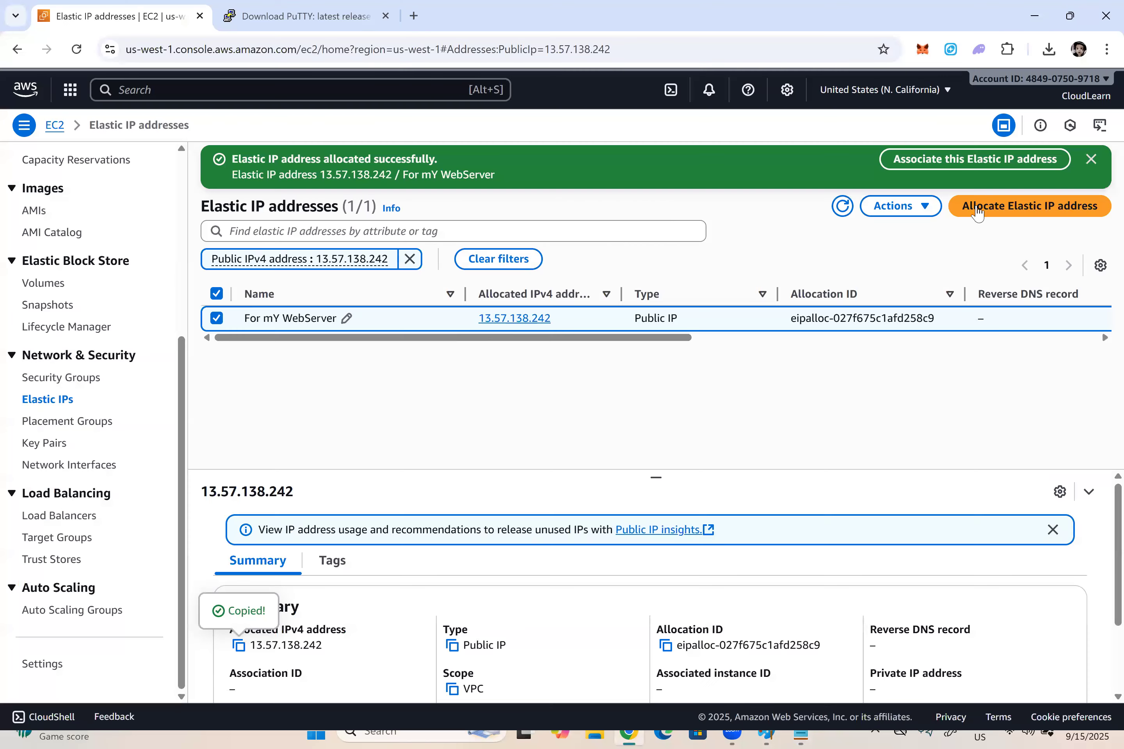
click(1091, 159)
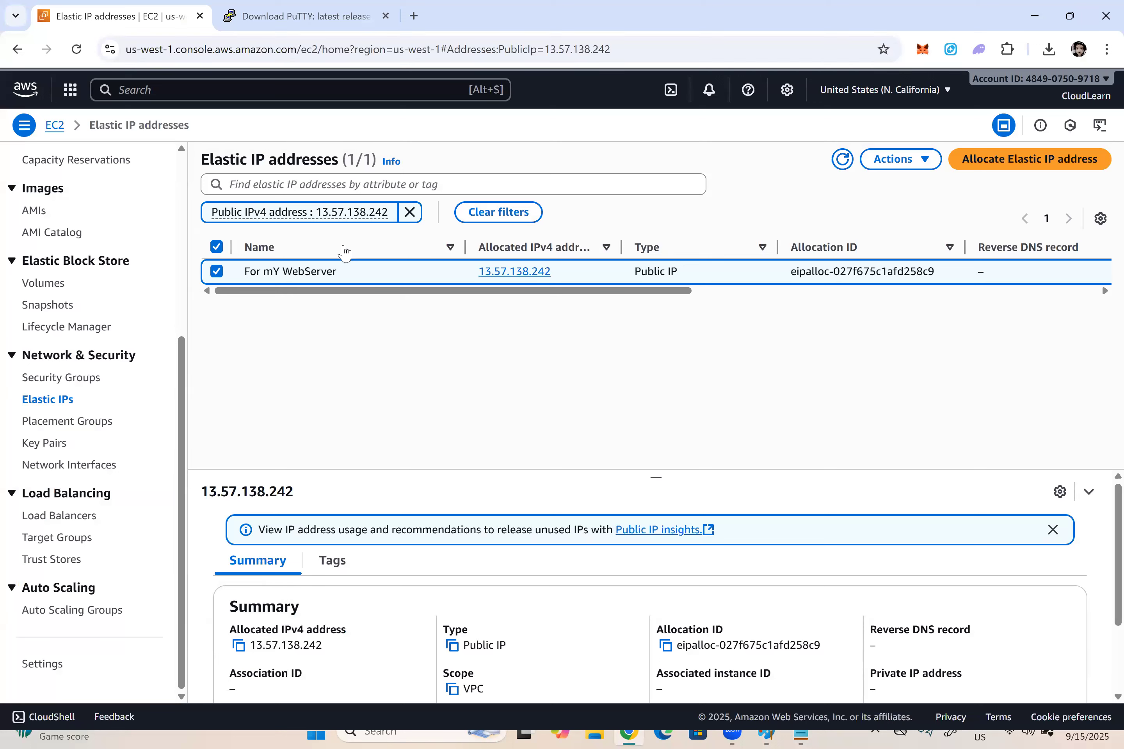
click(409, 212)
Step: View the EC2 dashboard, and return to the Elastic IPs page under Network & Security
scroll(44, 212, up, 5)
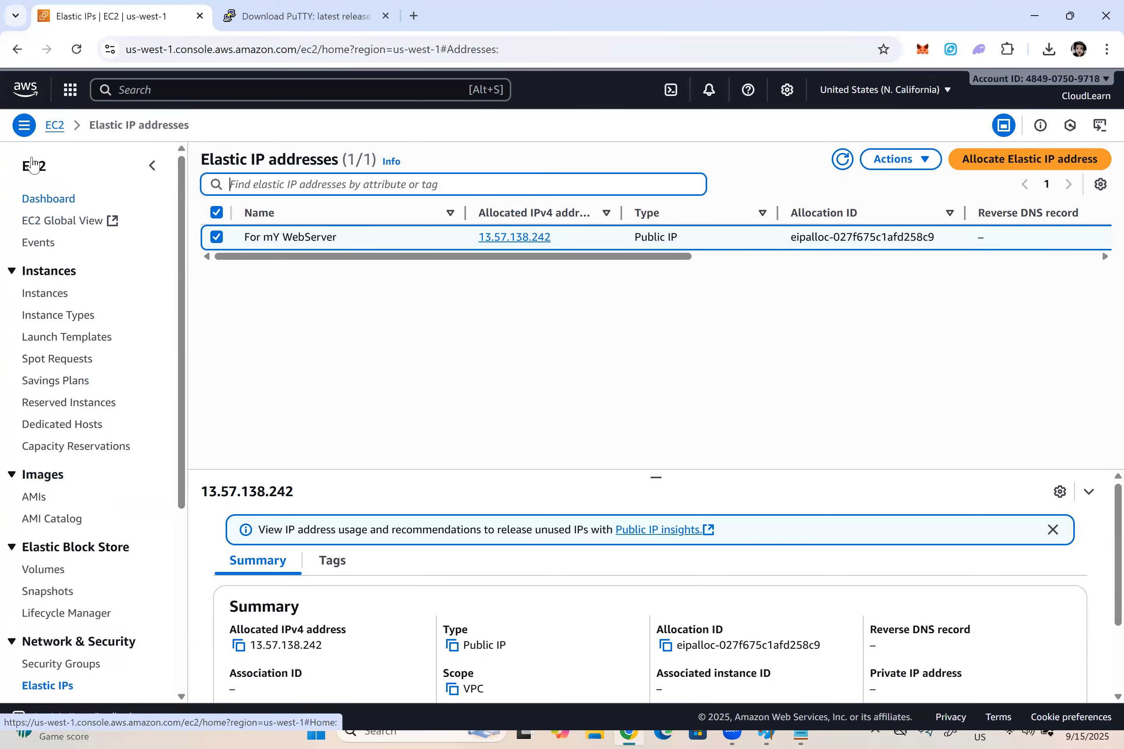
click(46, 198)
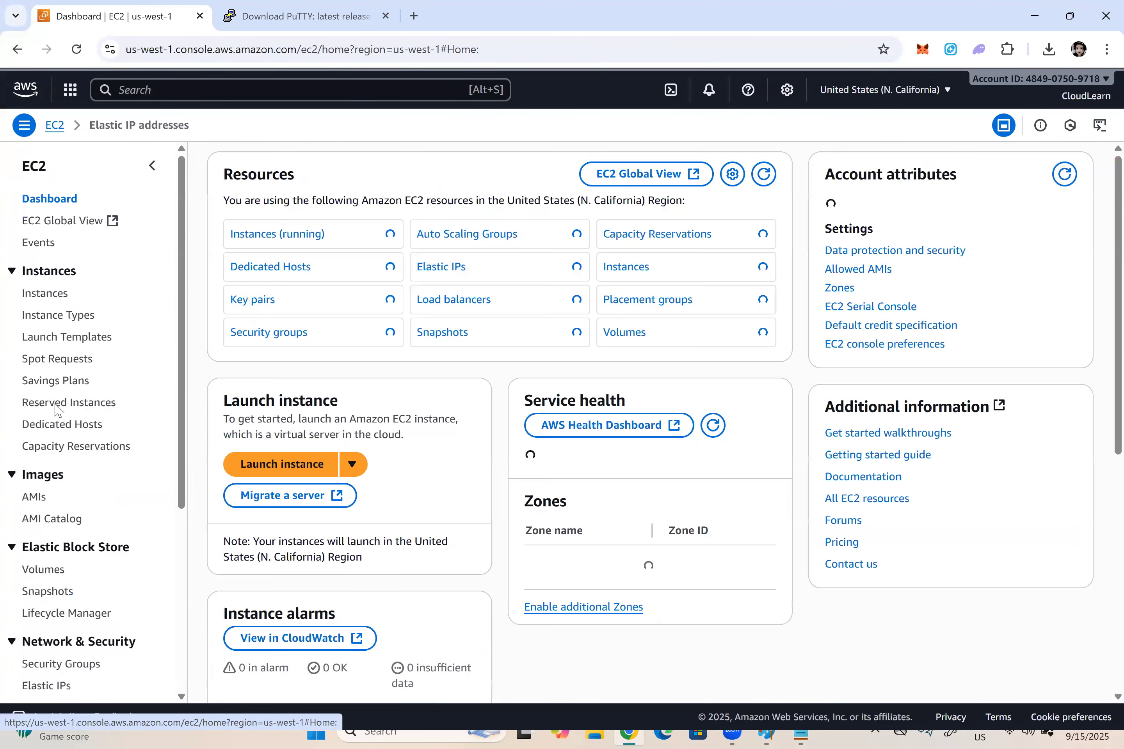
scroll(48, 382, down, 5)
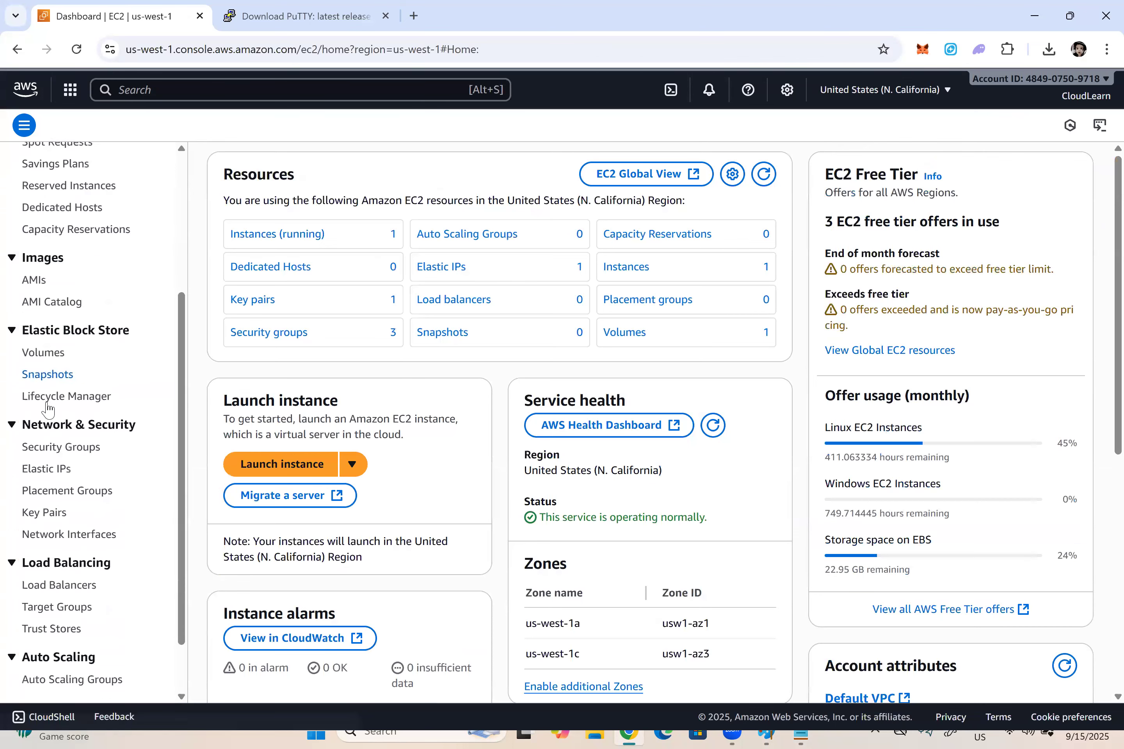
scroll(47, 408, down, 2)
click(47, 400)
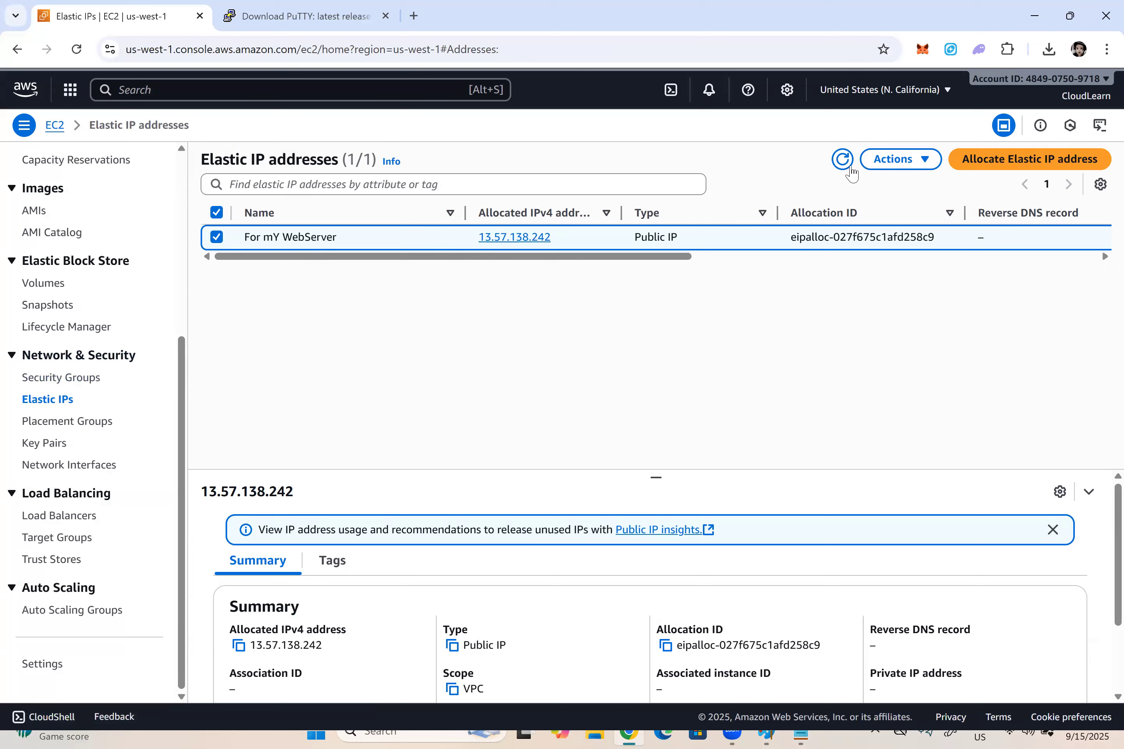
Step: Associate the "For mY WebServer" Elastic IP address with the running instance My Linux Server
click(911, 164)
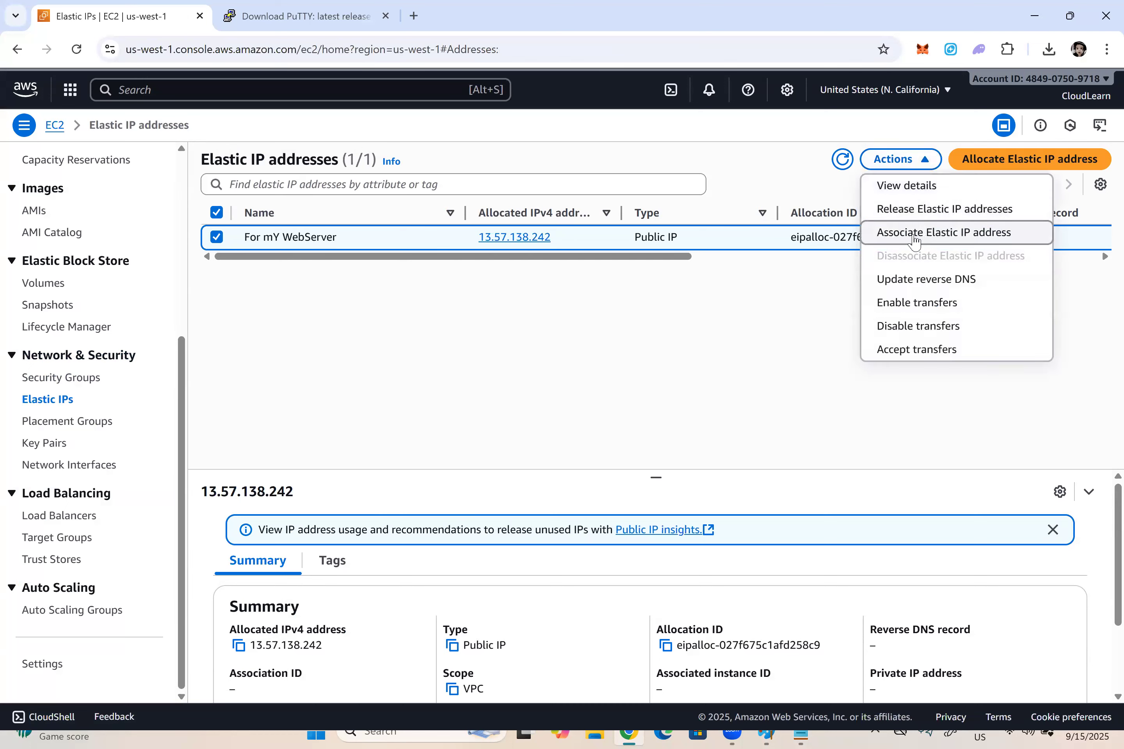
click(916, 236)
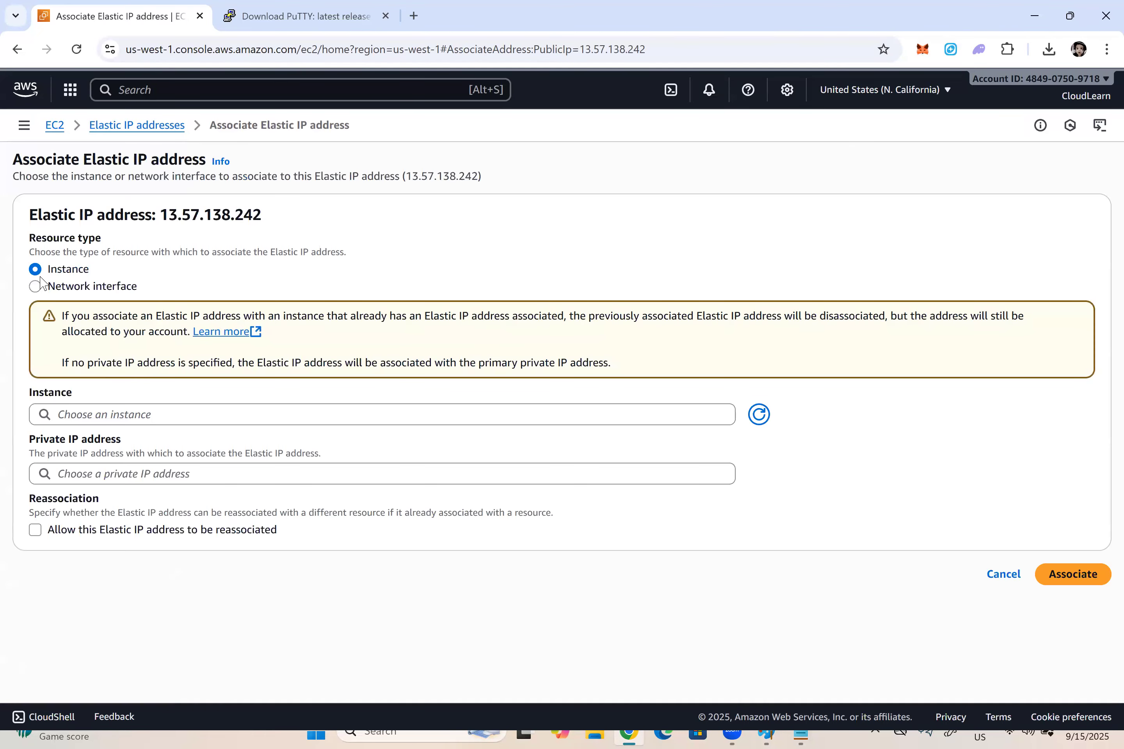
click(88, 416)
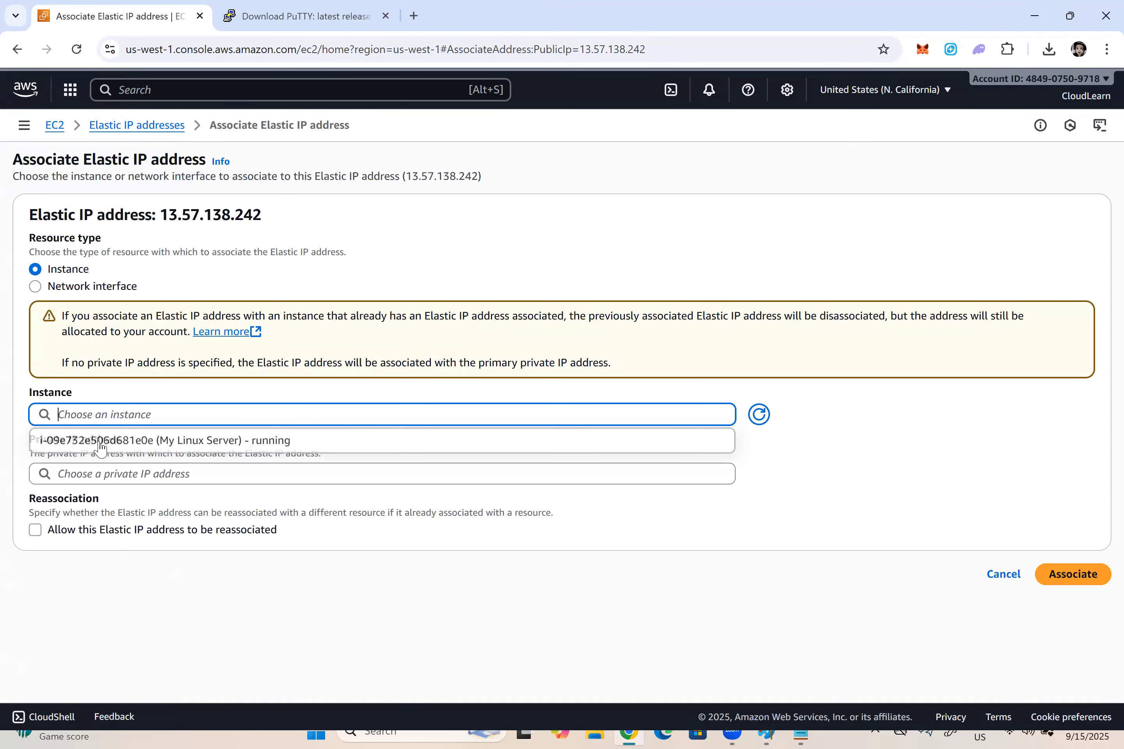
click(131, 441)
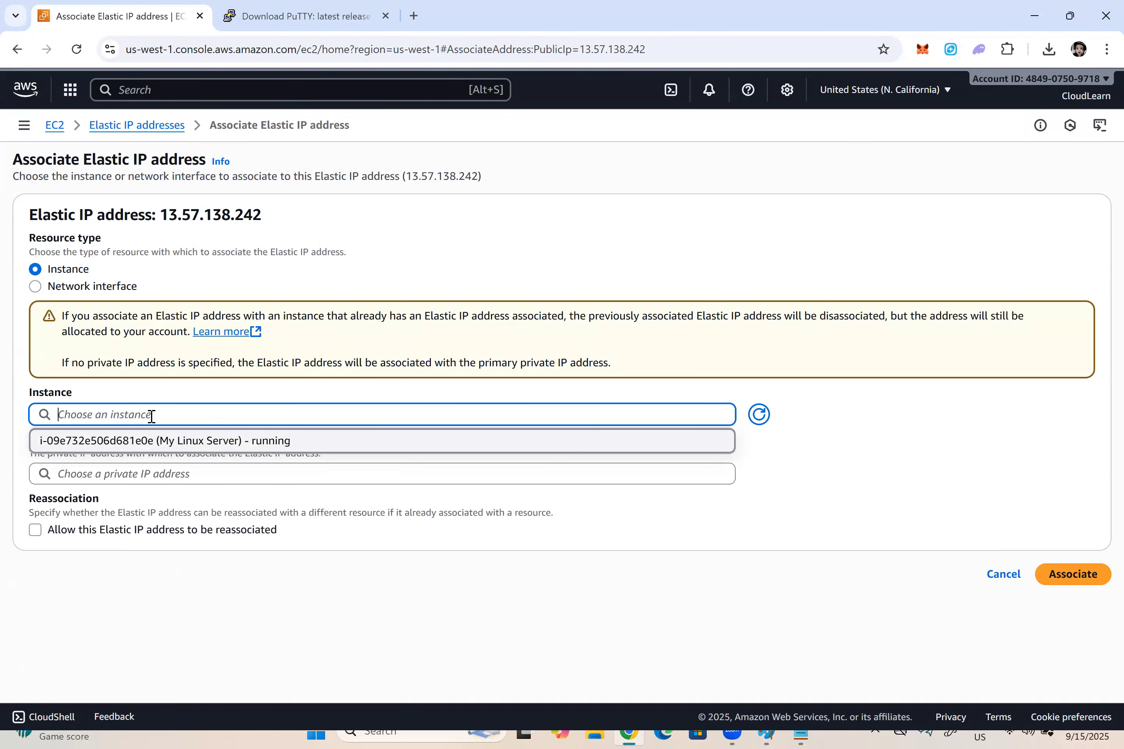
click(1070, 575)
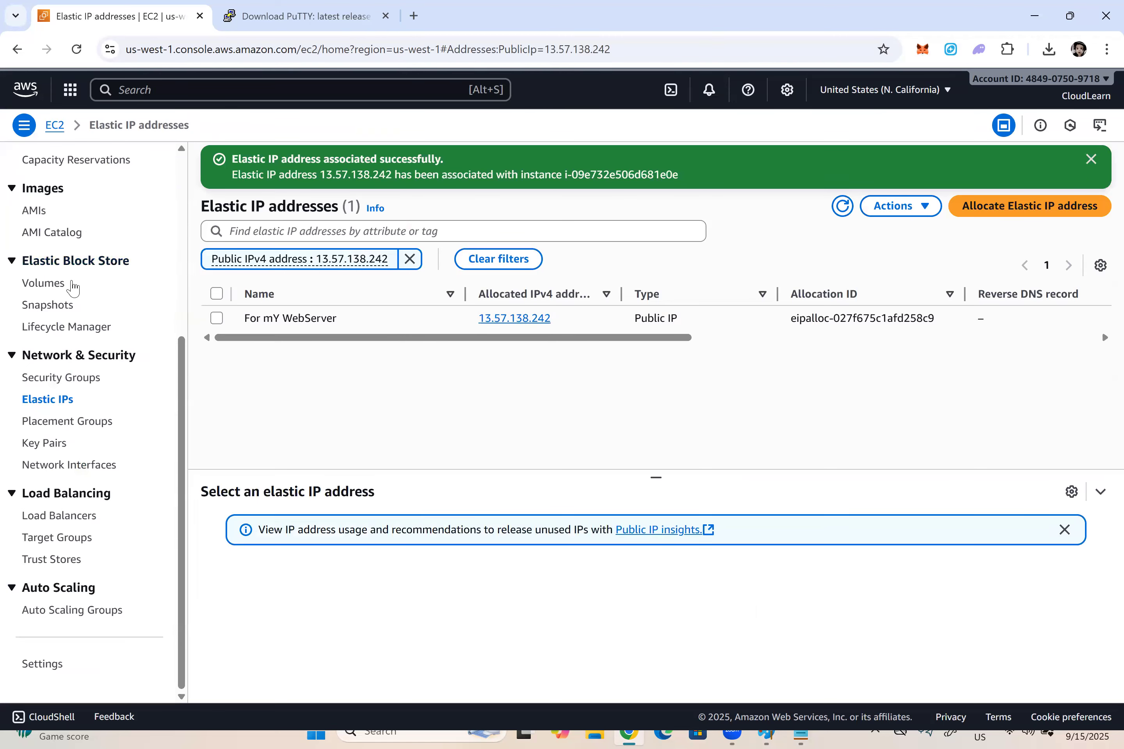
Step: Open the EC2 Instances list, refresh it, and compare My Linux Server's public IPv4 address with the Elastic IP in the Notepad notes
click(45, 293)
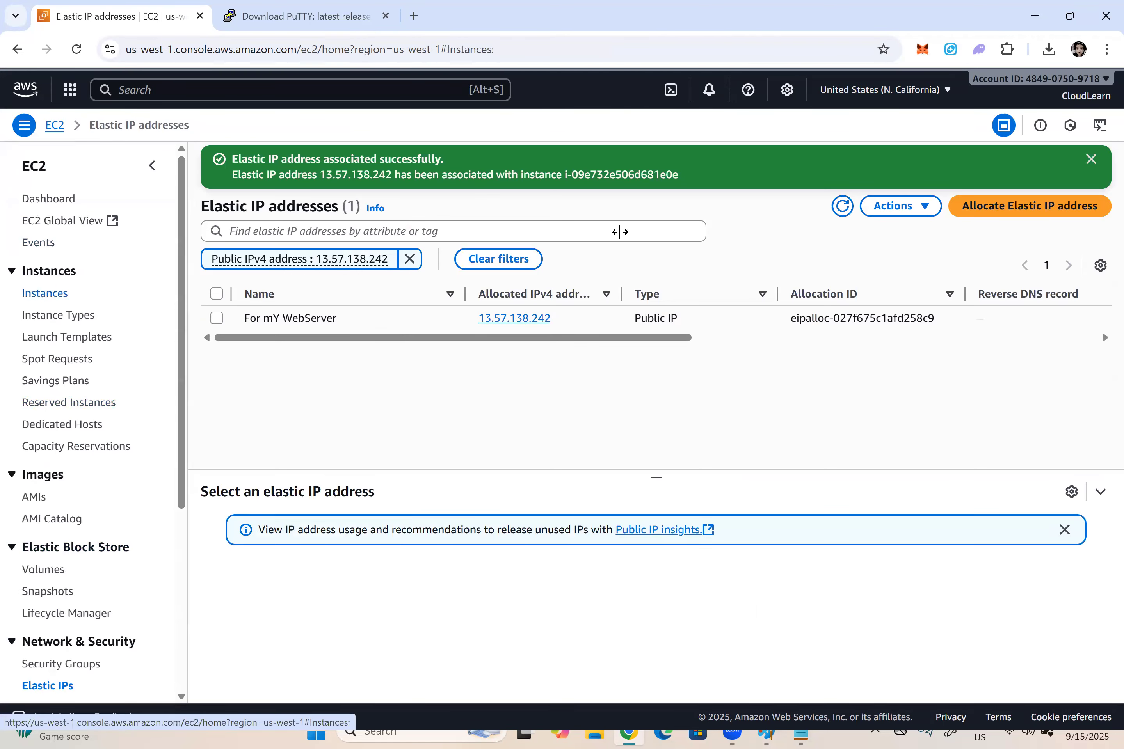
click(619, 164)
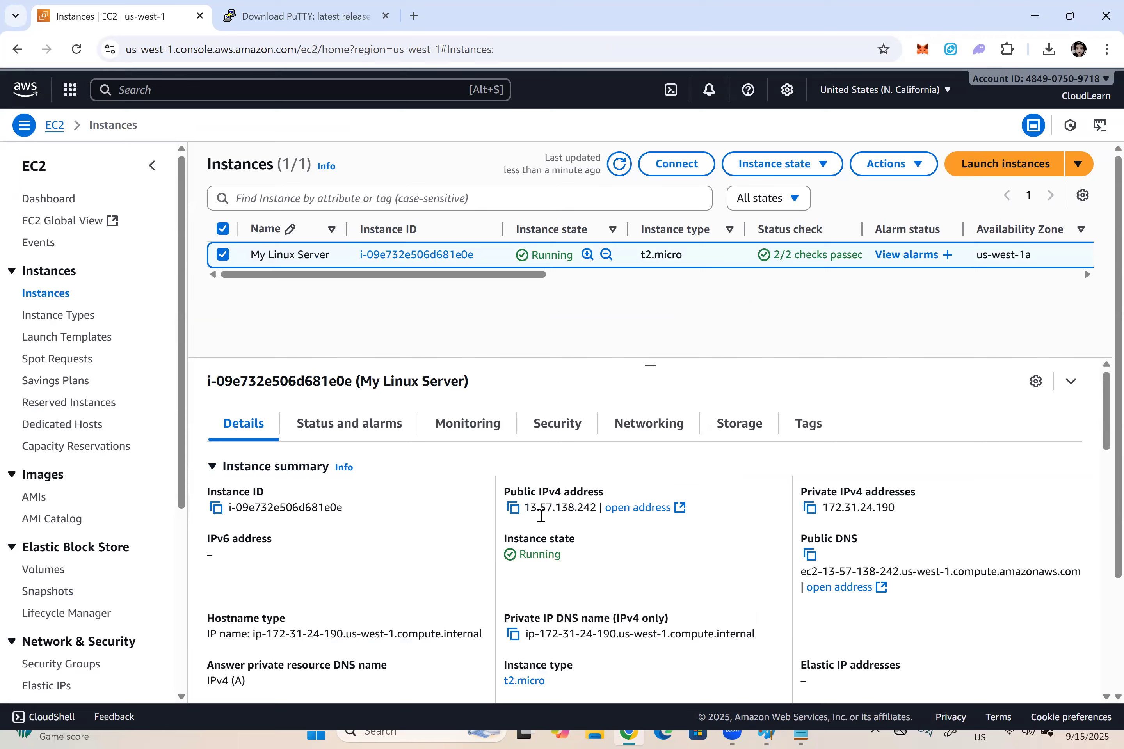
key(alt+Tab)
drag(681, 437, 531, 439)
key(alt+Tab)
Step: Stop the My Linux Server instance, dismiss the notice, and refresh the instance list until it has stopped
click(812, 164)
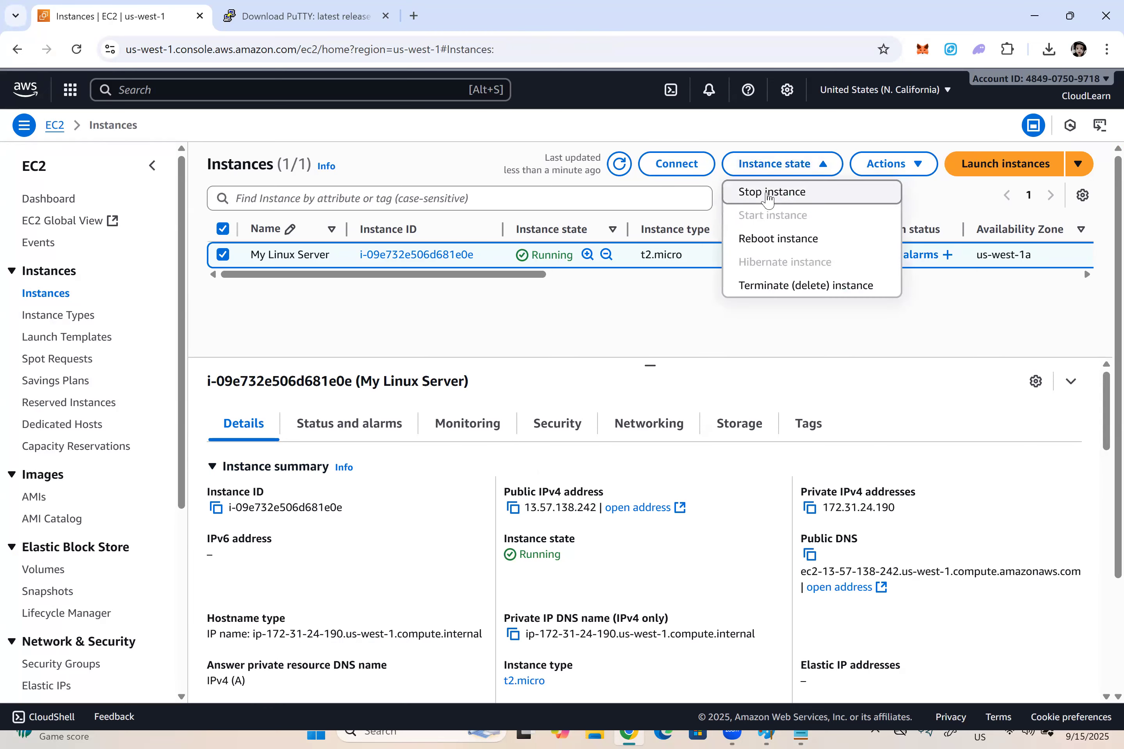
click(769, 193)
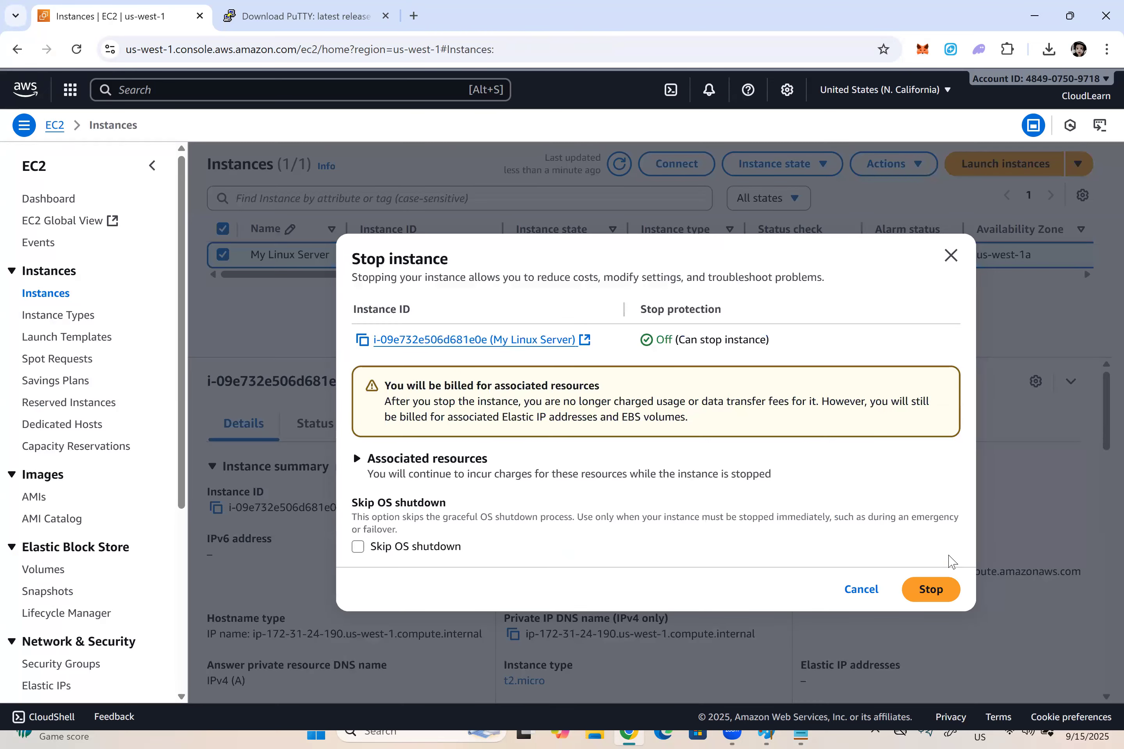
click(931, 589)
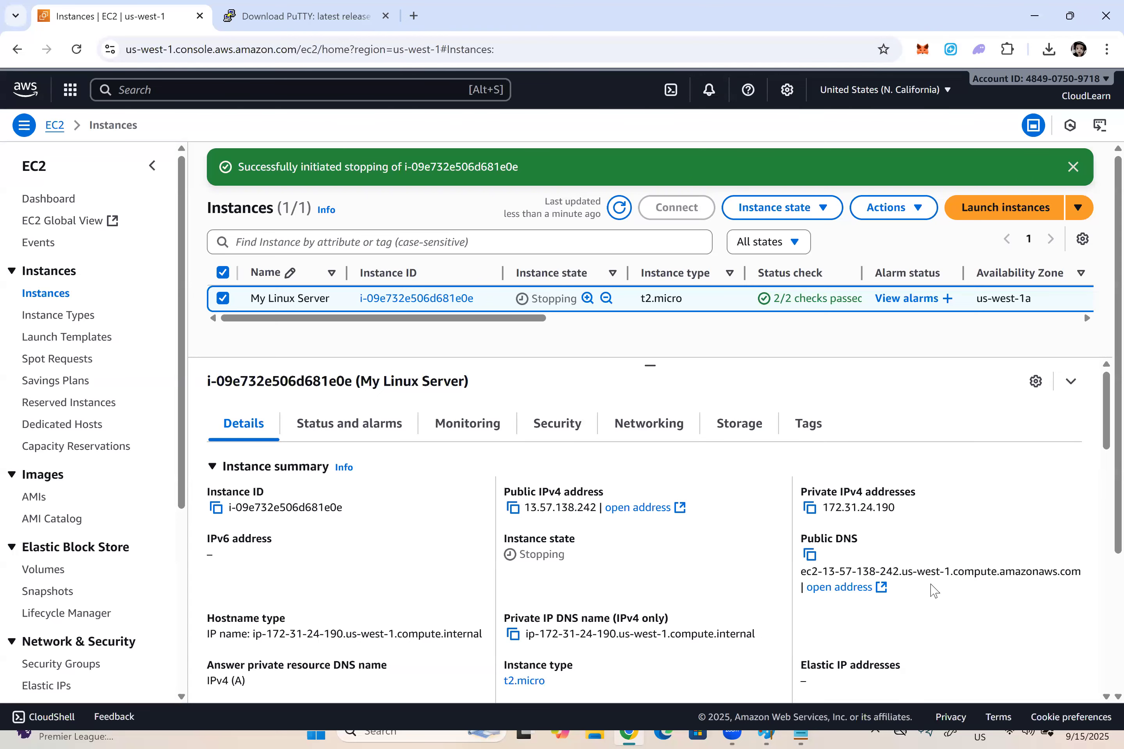
click(618, 208)
click(1072, 168)
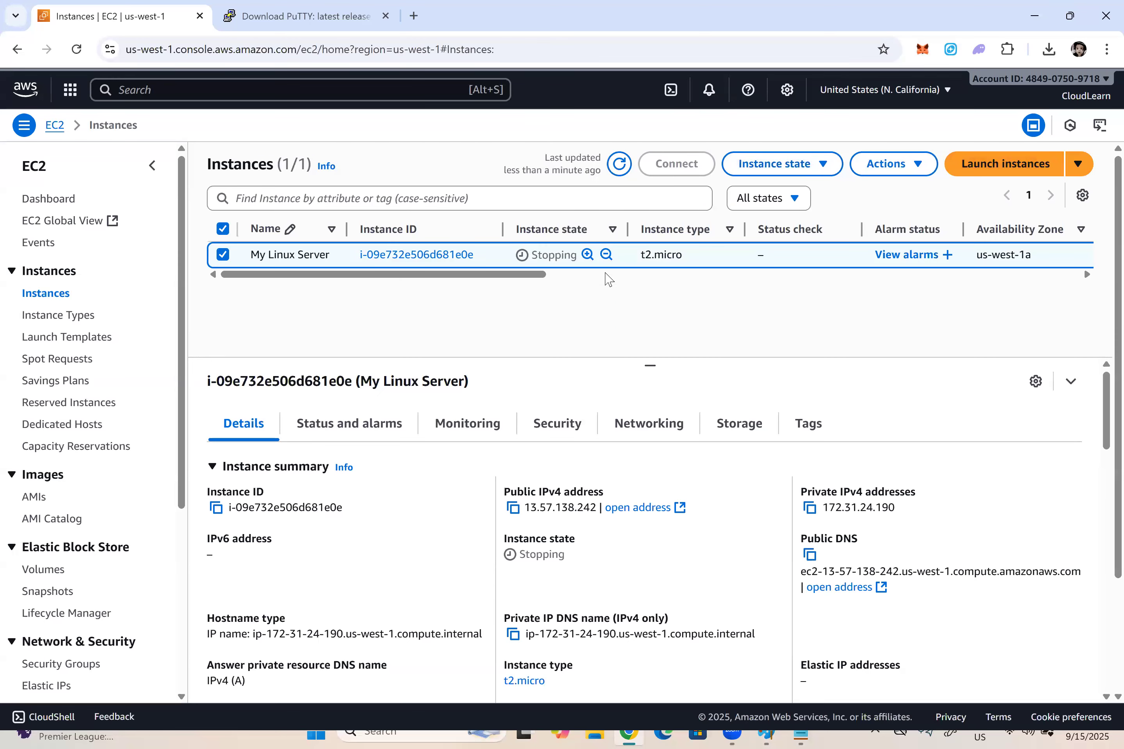
click(619, 163)
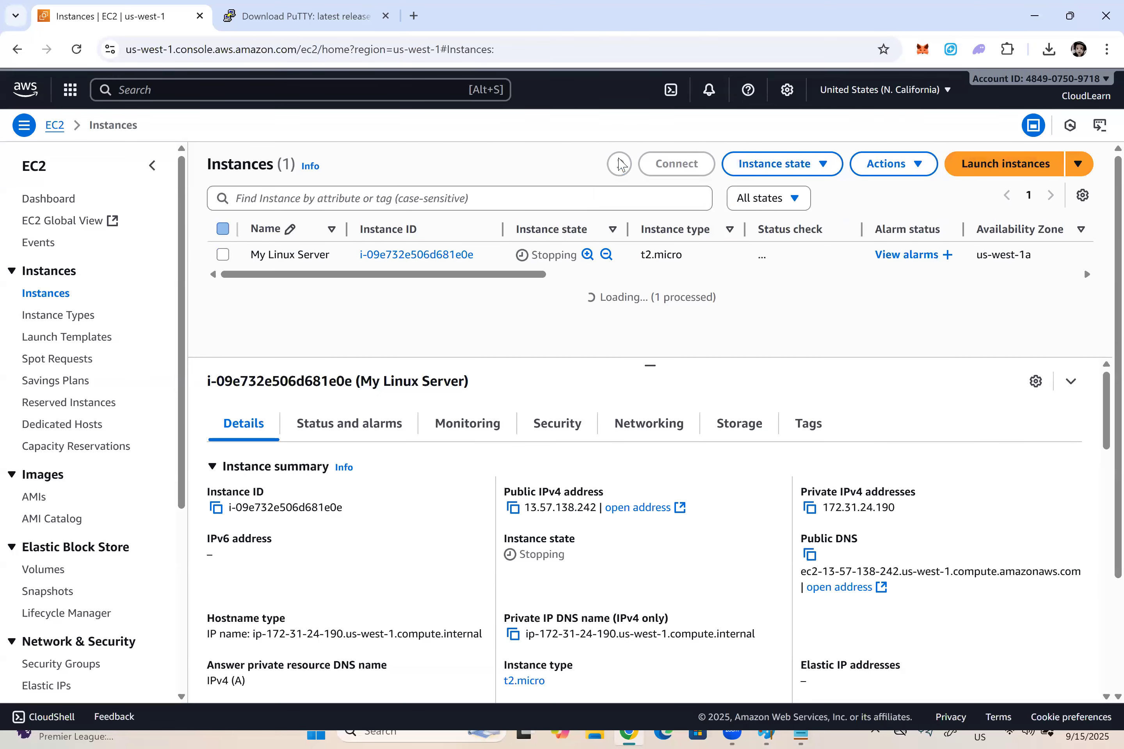
click(621, 167)
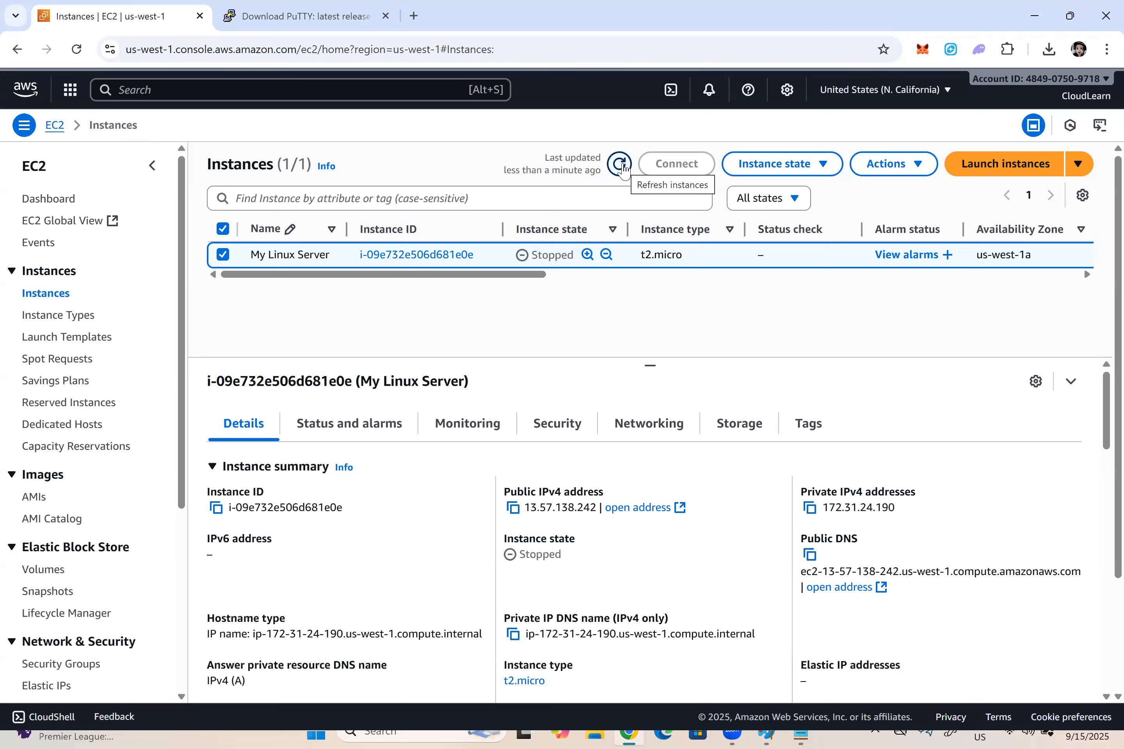
click(619, 164)
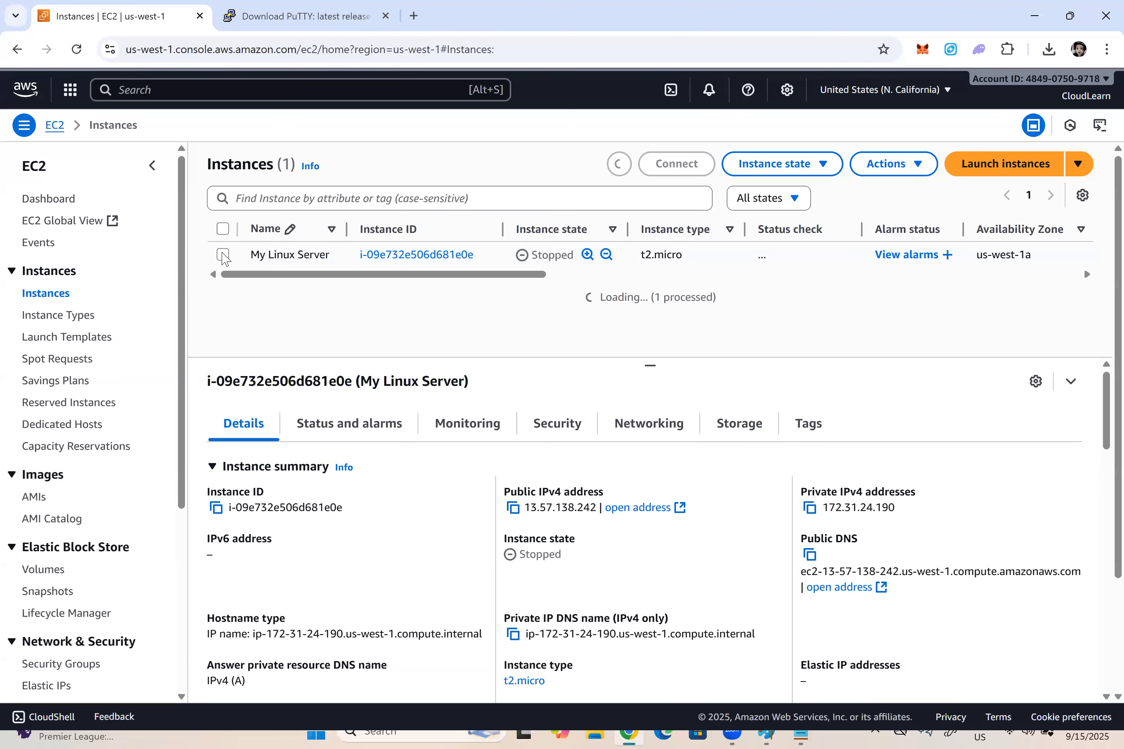
Step: Start the My Linux Server instance again, dismiss the notice, and refresh the instance list until it is running
click(269, 260)
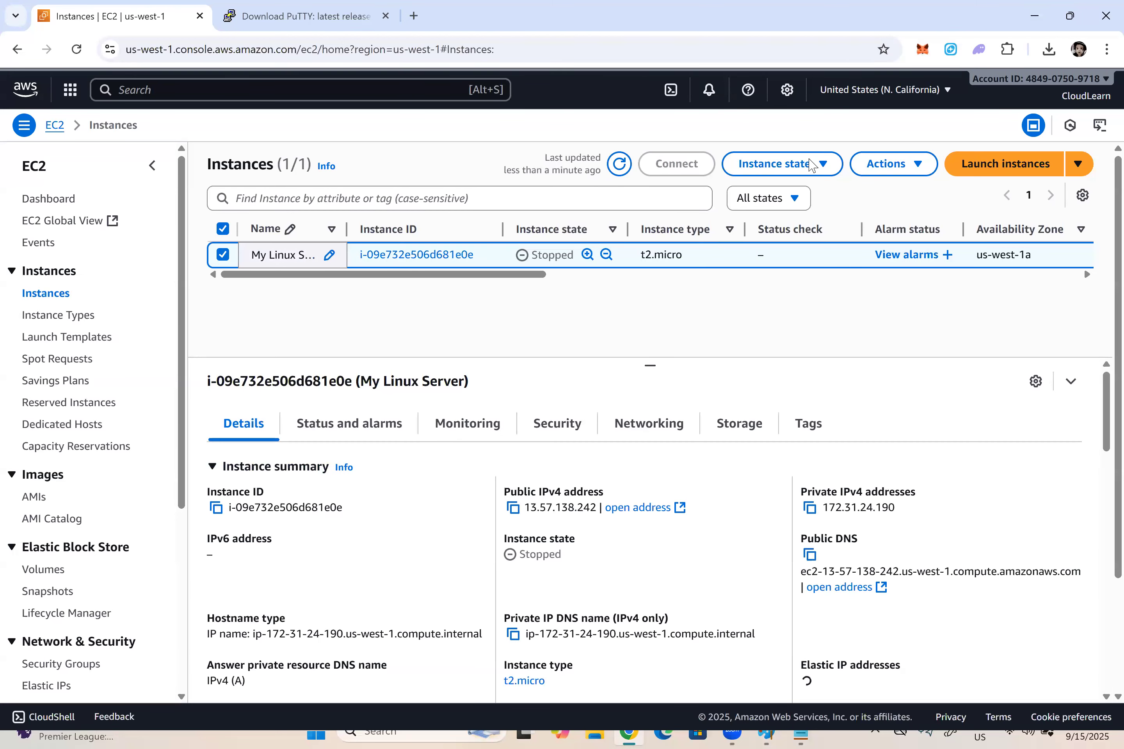
click(793, 165)
click(770, 218)
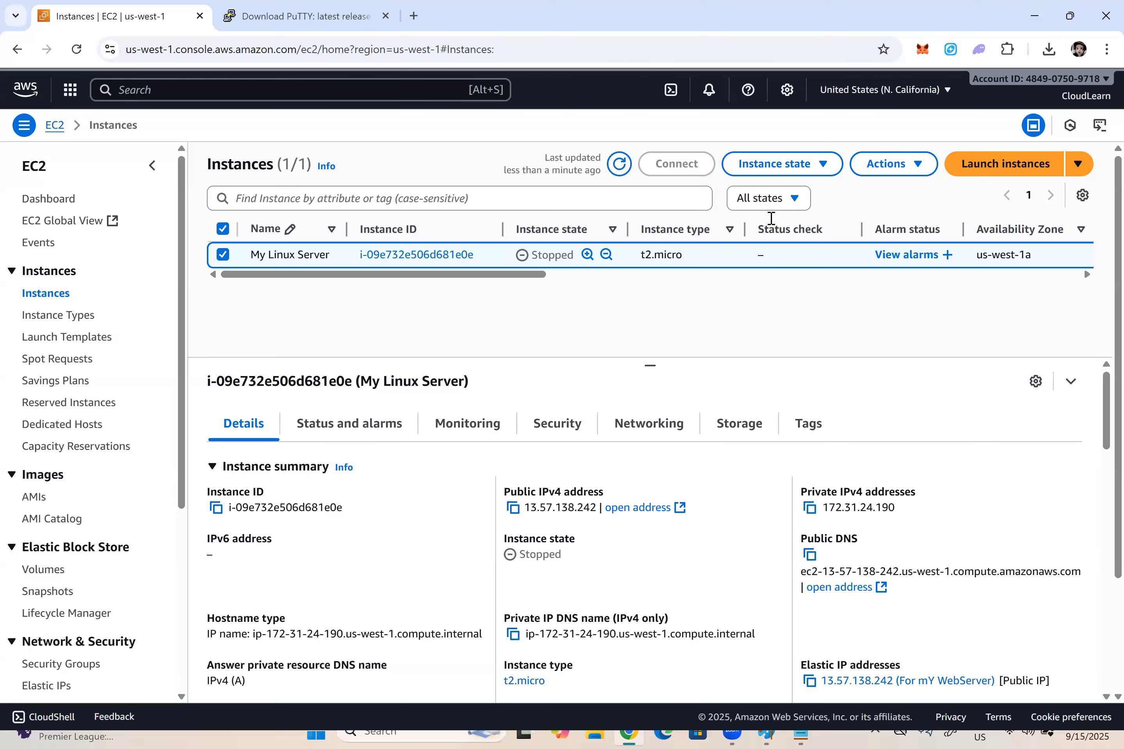
click(1066, 171)
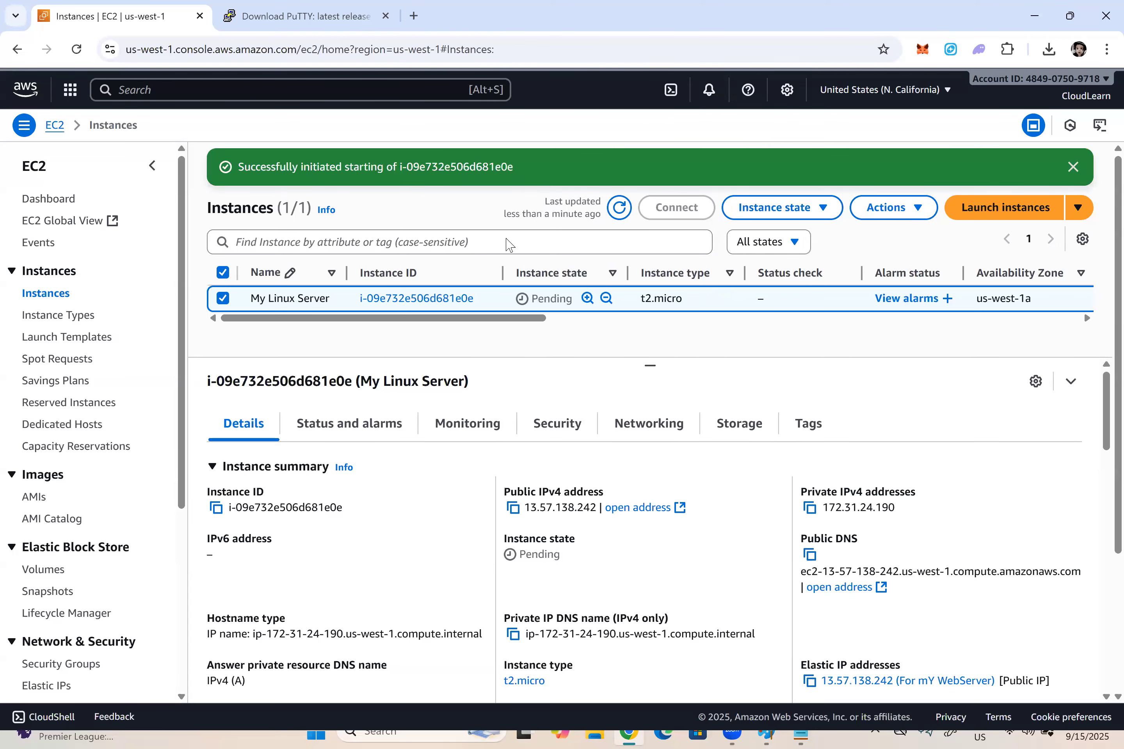
click(625, 170)
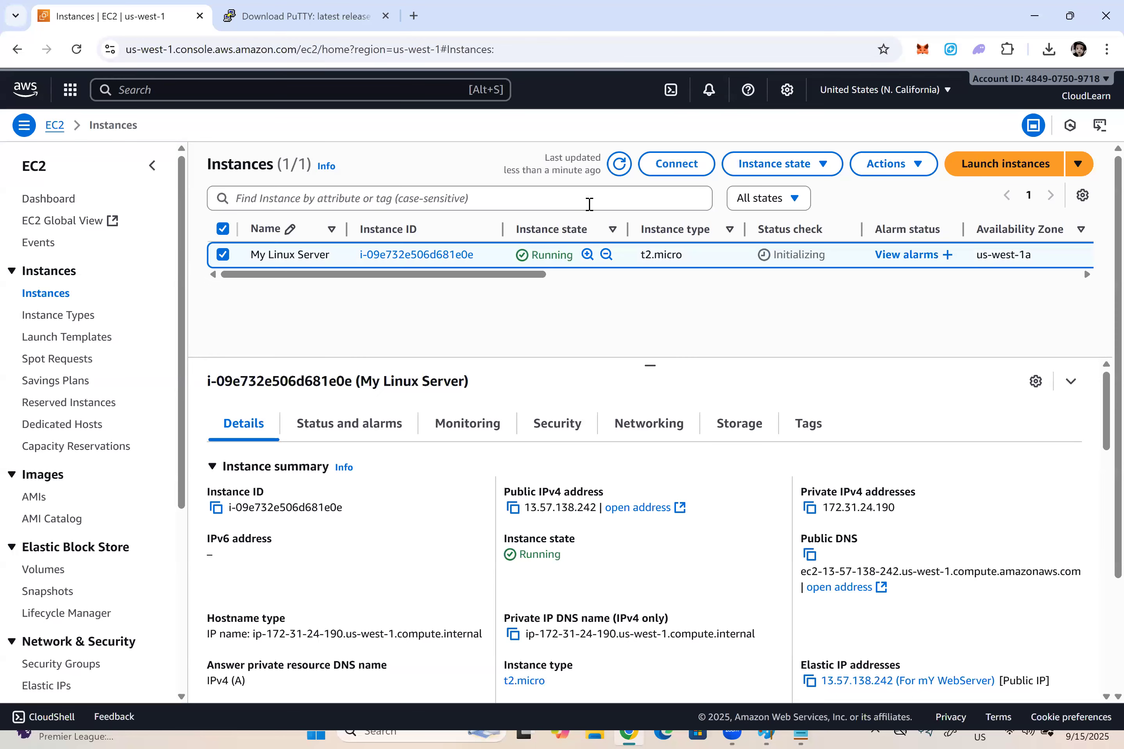
click(623, 166)
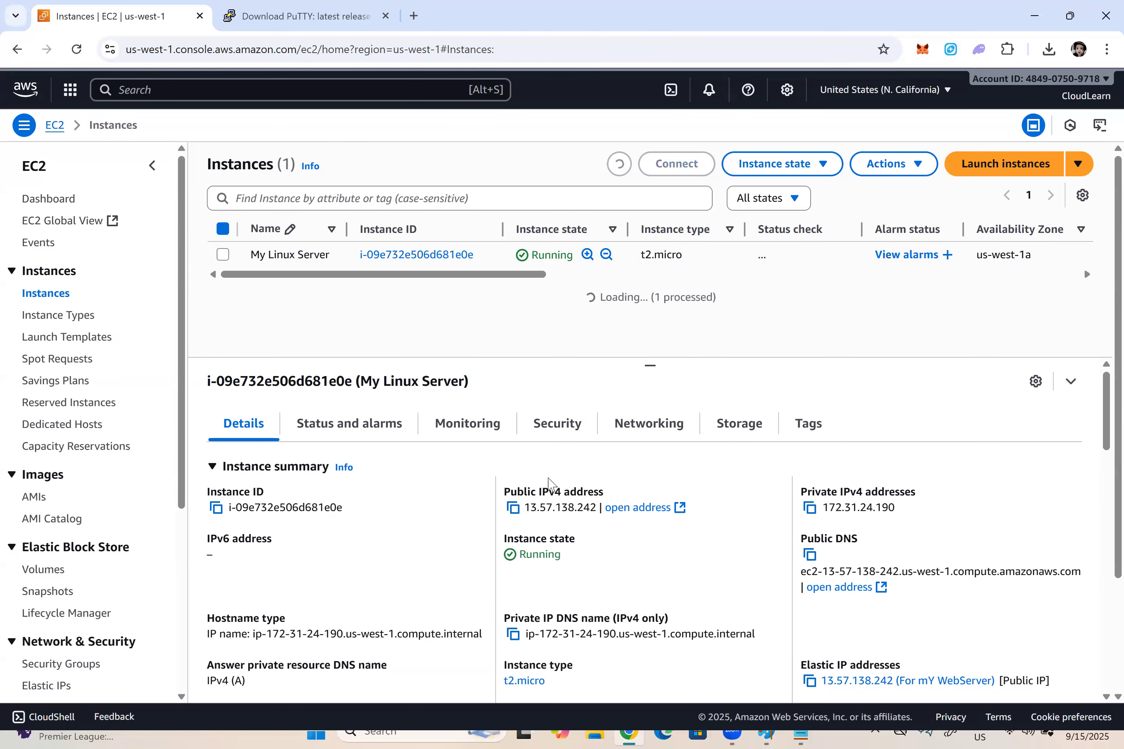
Step: Copy the restarted instance's public IPv4 address, compare it with the Elastic IP in the Notepad notes, and return to the AWS console
click(512, 508)
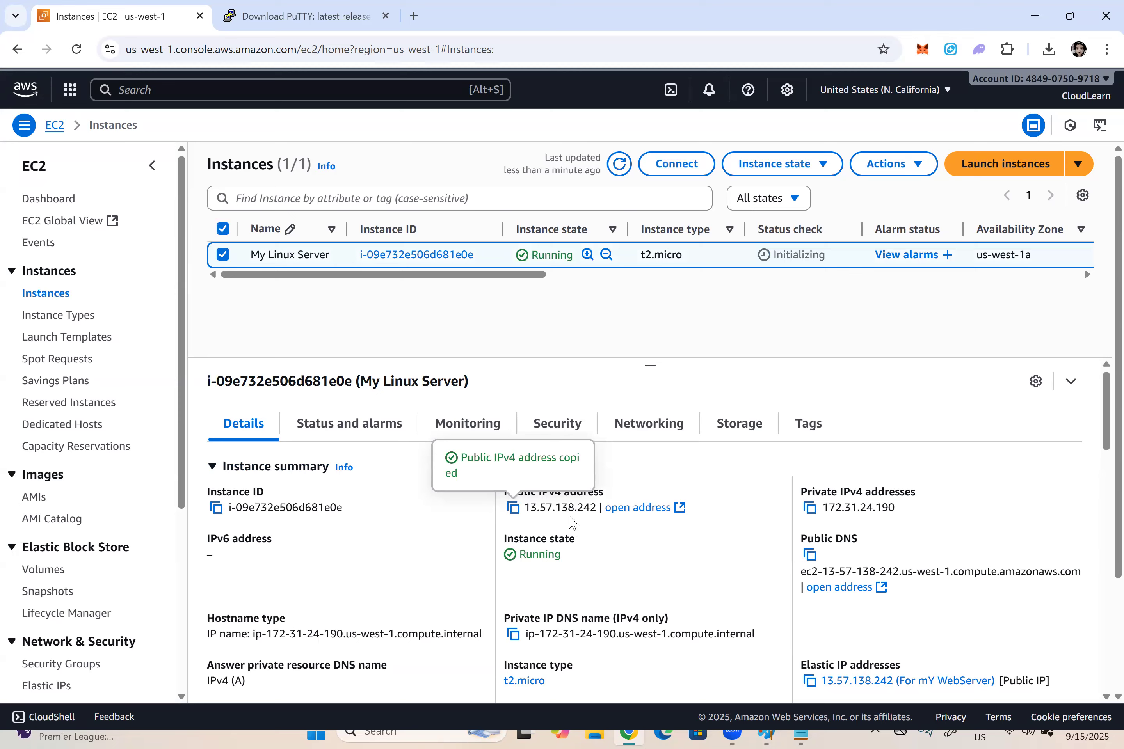
key(alt+Tab)
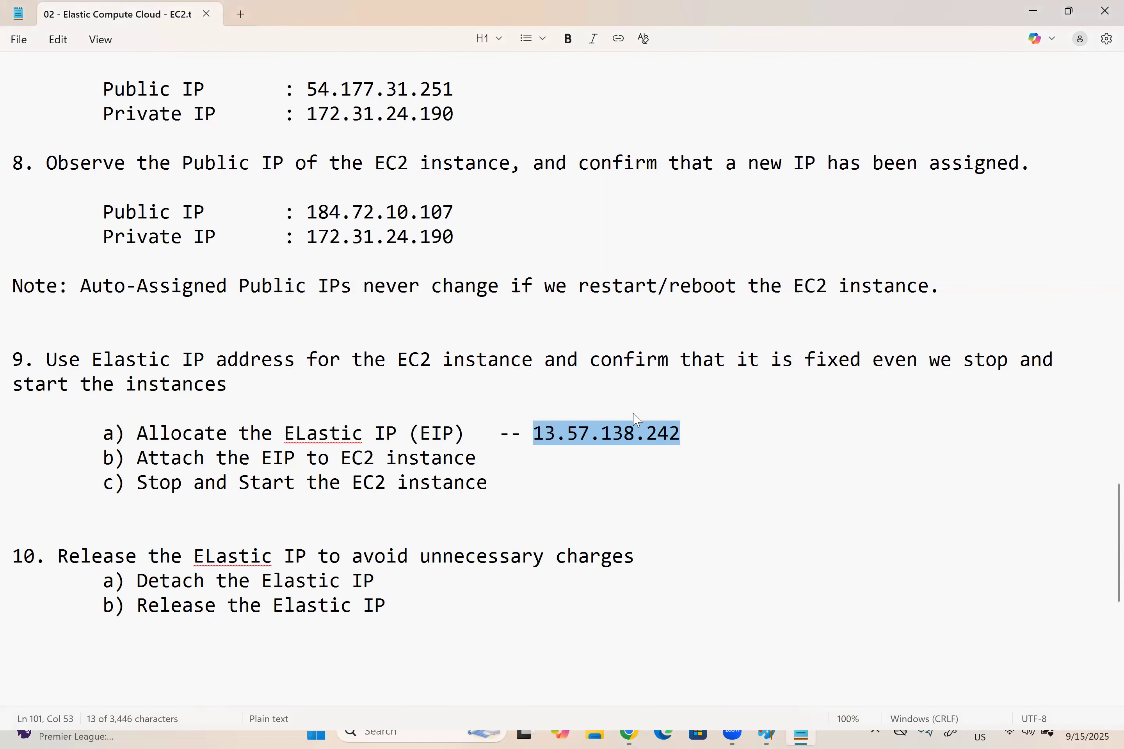
key(alt+Tab)
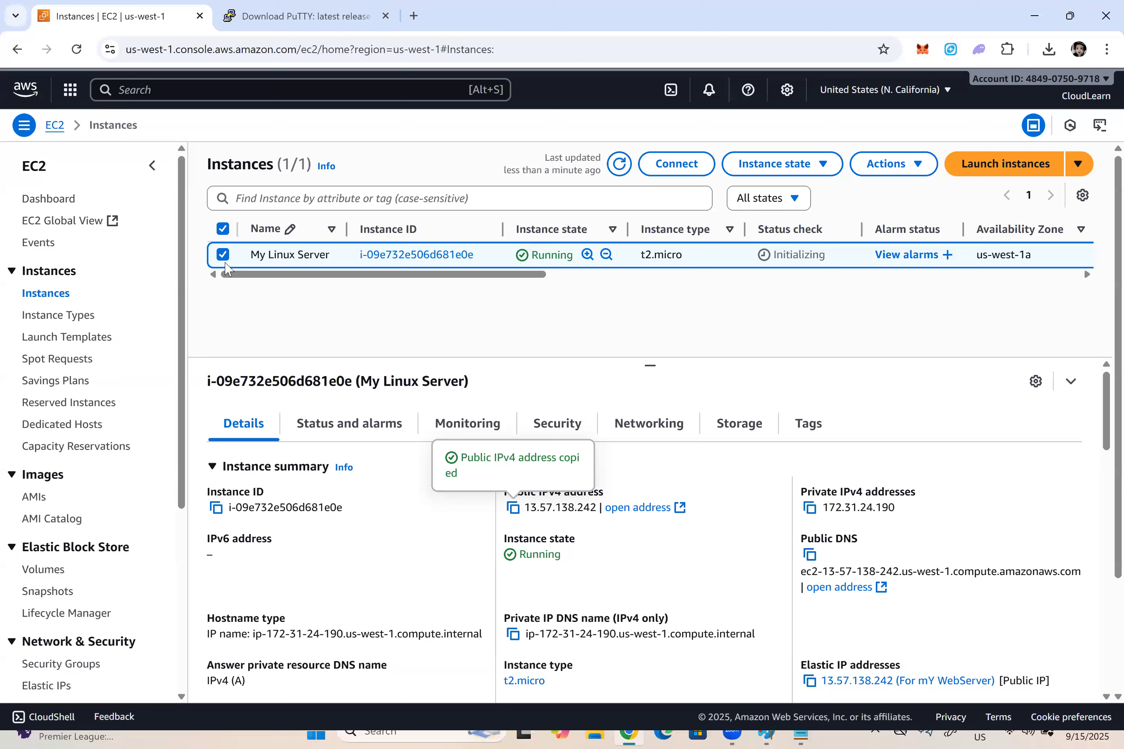
Step: Open the instance state options for My Linux Server
click(788, 169)
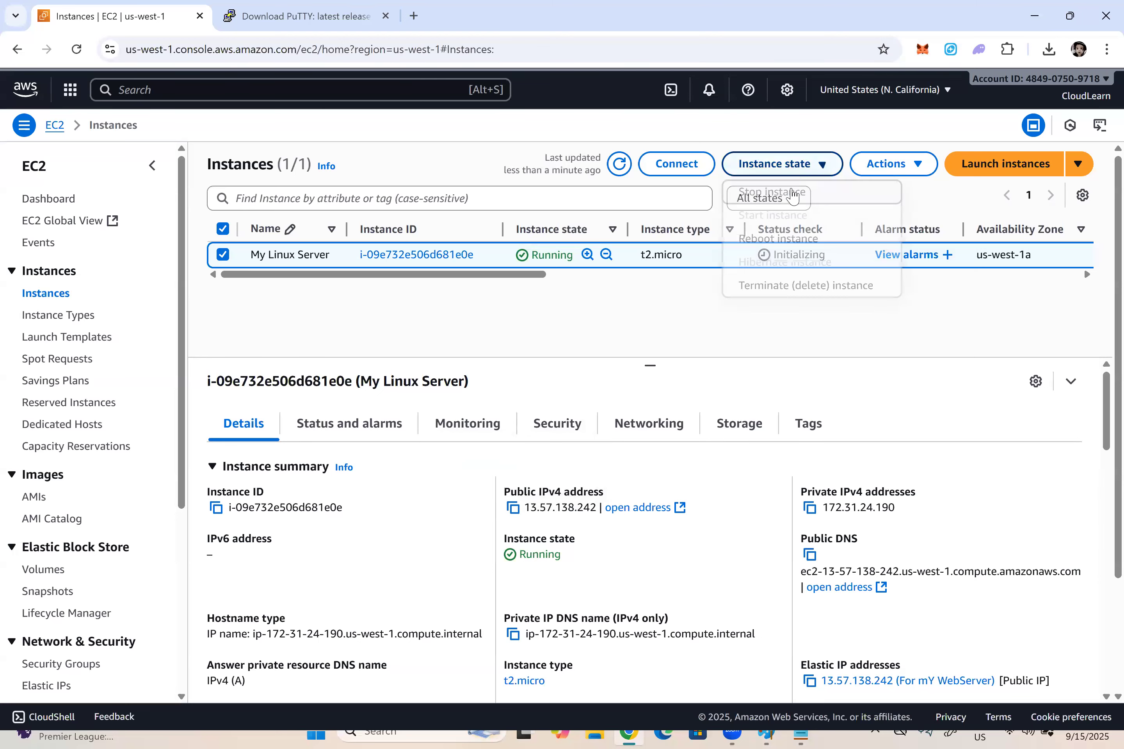
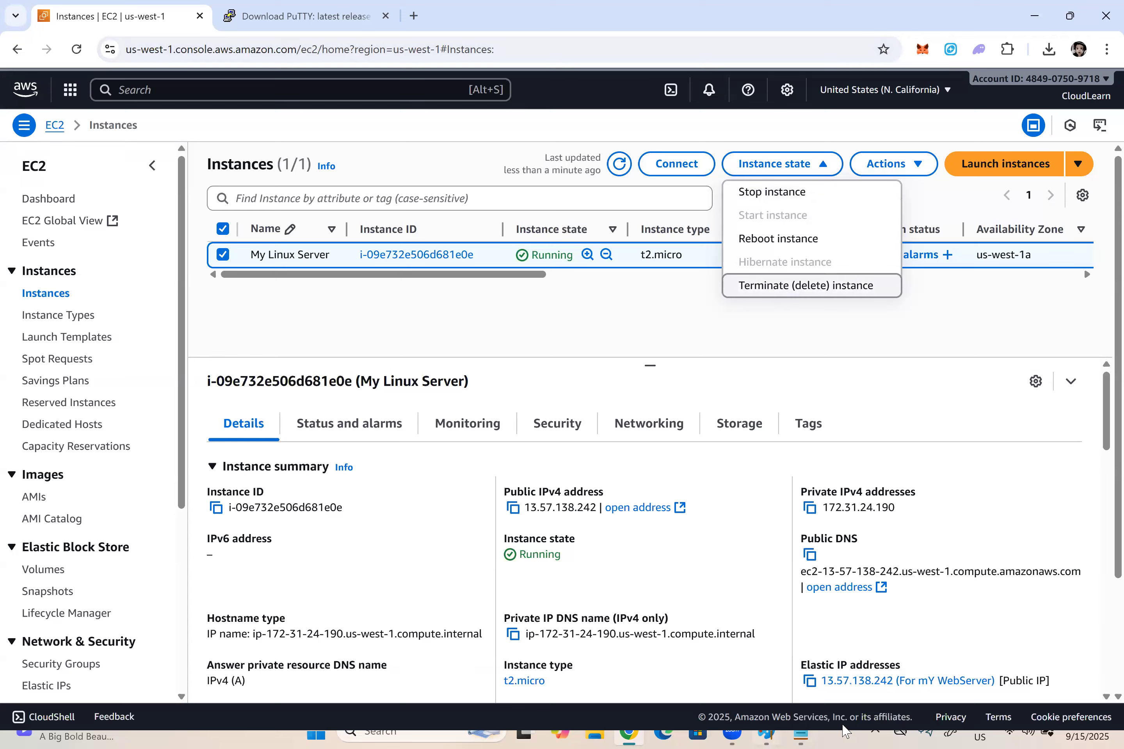
Step: Select the For mY WebServer address in the Elastic IP list and check which instance it is associated with
click(949, 331)
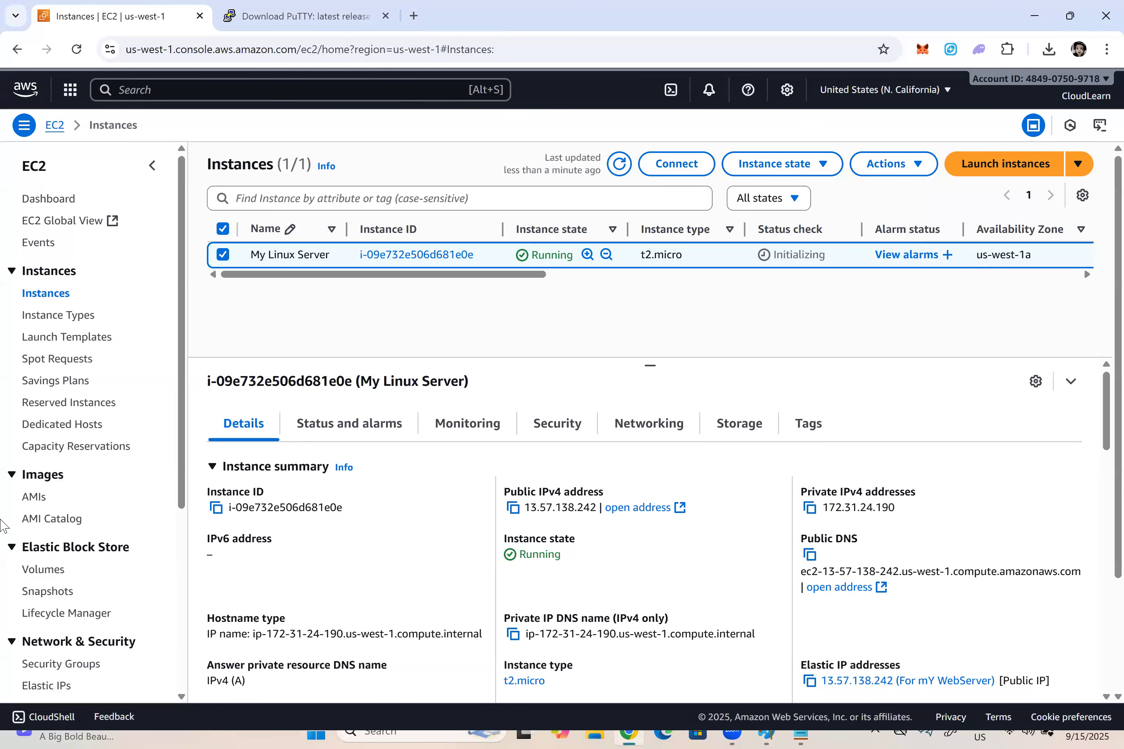
scroll(41, 539, down, 5)
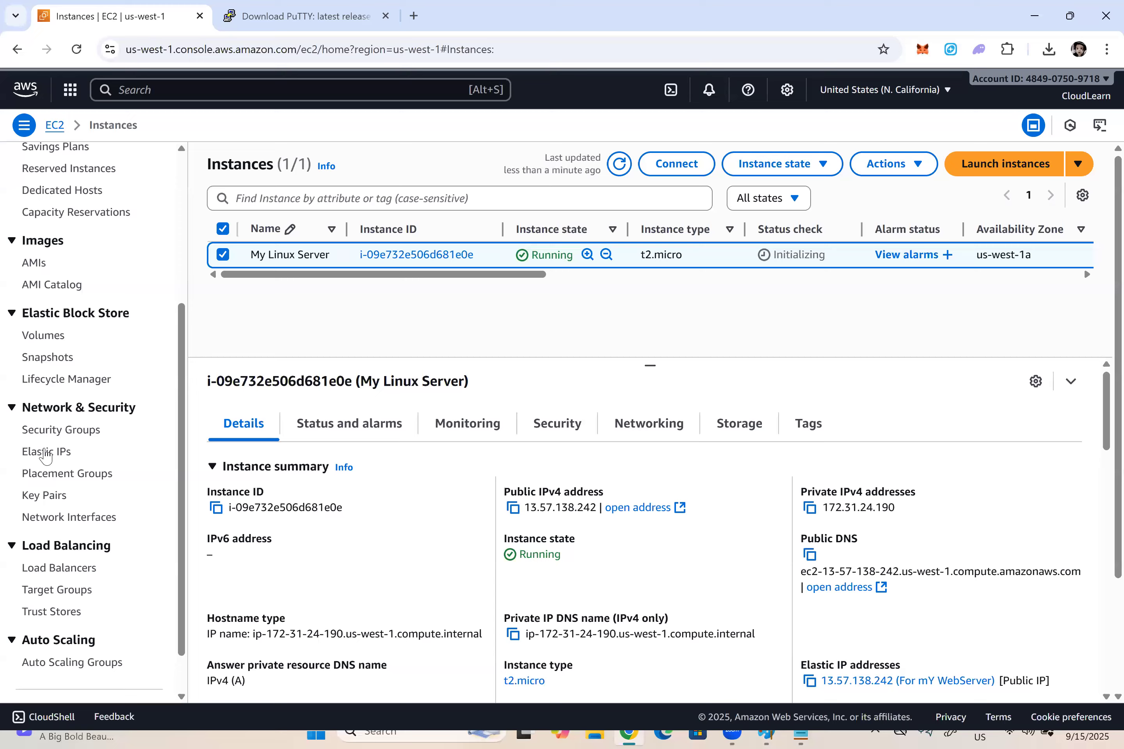
click(46, 452)
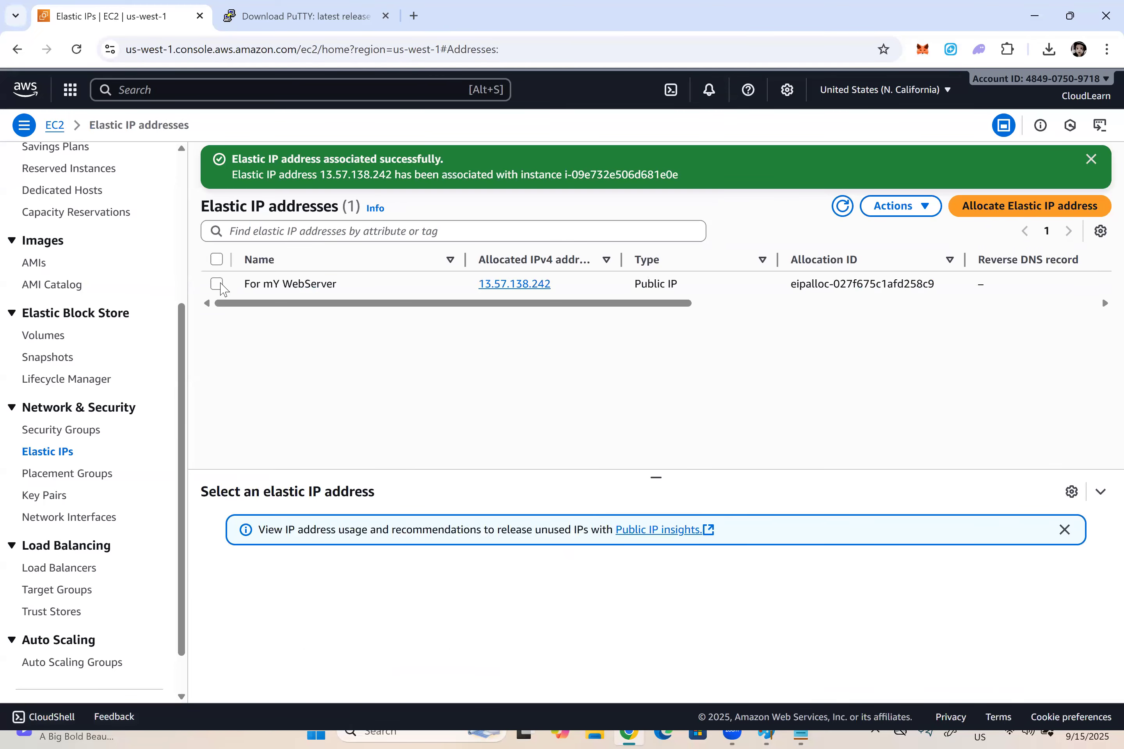
click(241, 288)
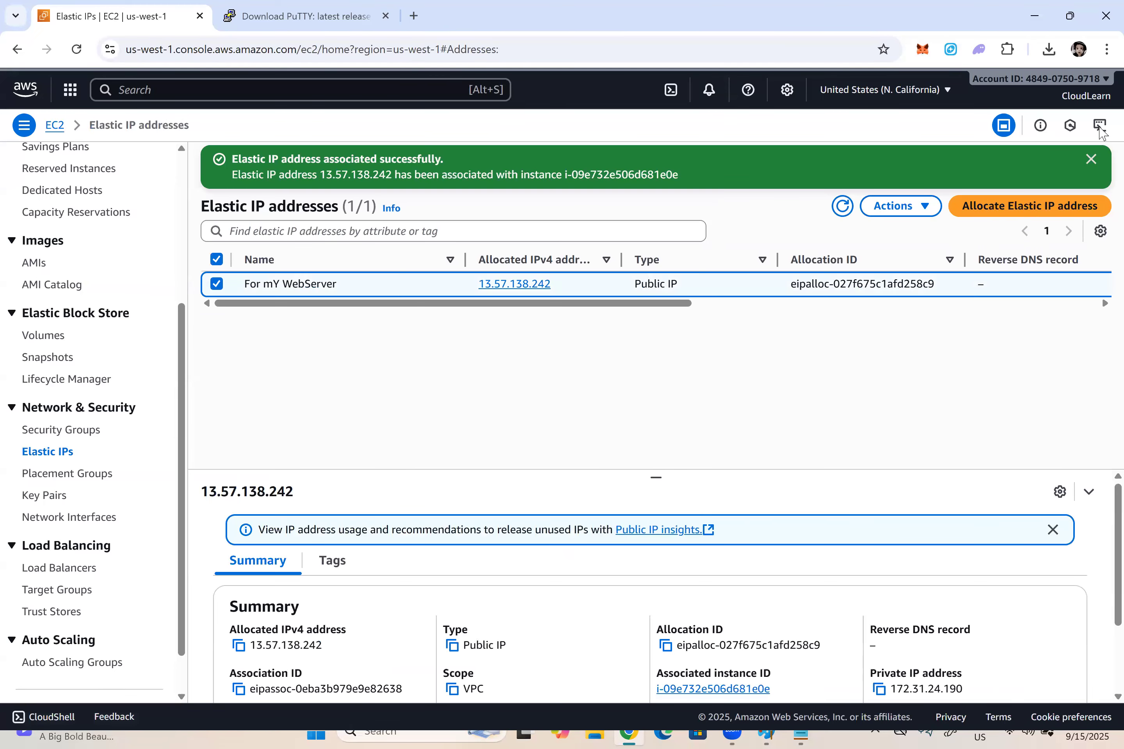
click(1090, 159)
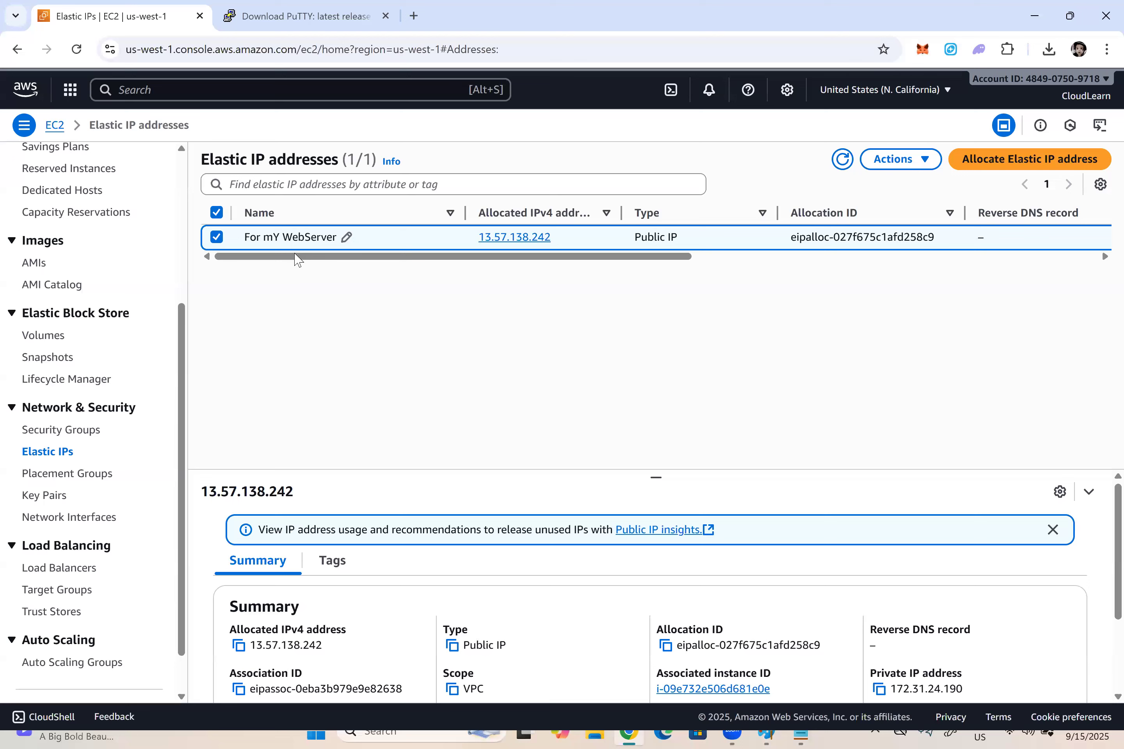
drag(307, 249, 654, 227)
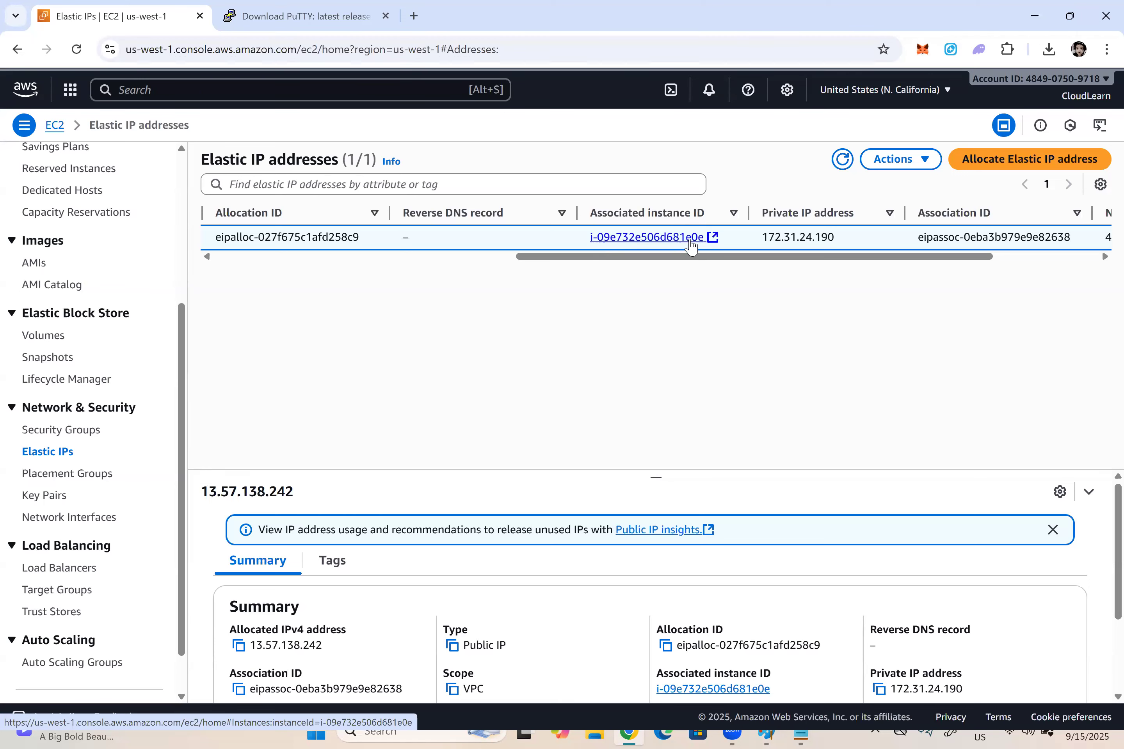
drag(689, 262, 246, 276)
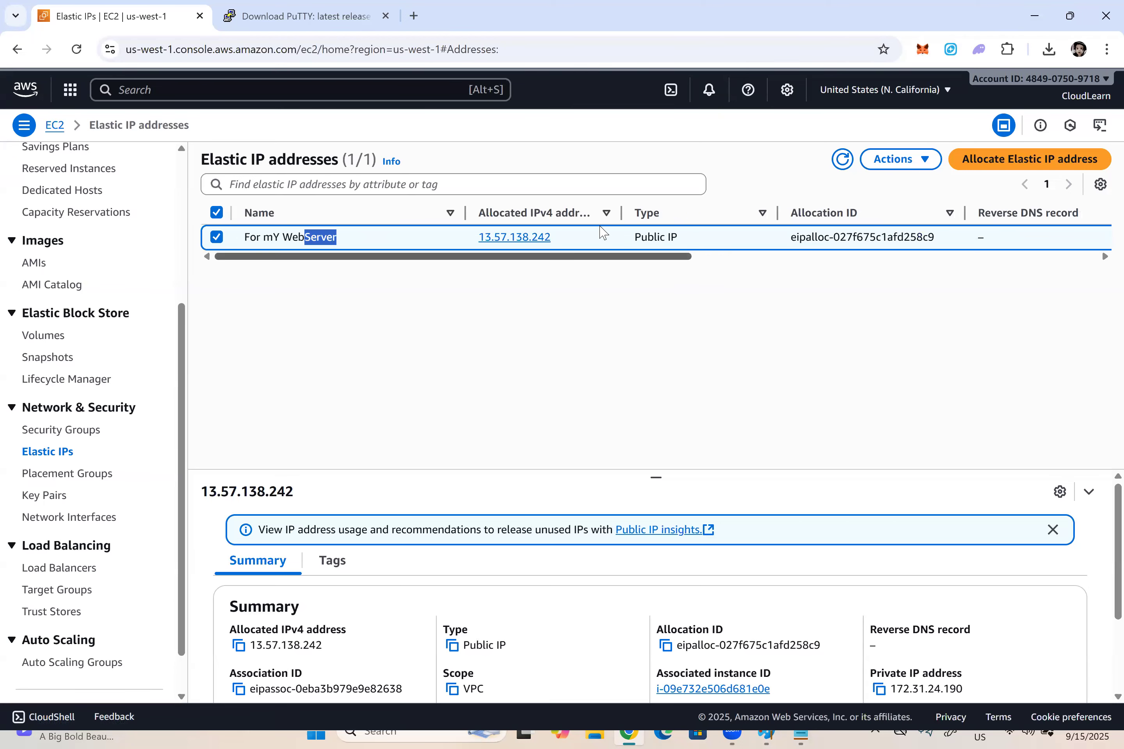
Step: Disassociate the For mY WebServer Elastic IP from its instance, then refresh the address list and check its associated instance ID
click(918, 166)
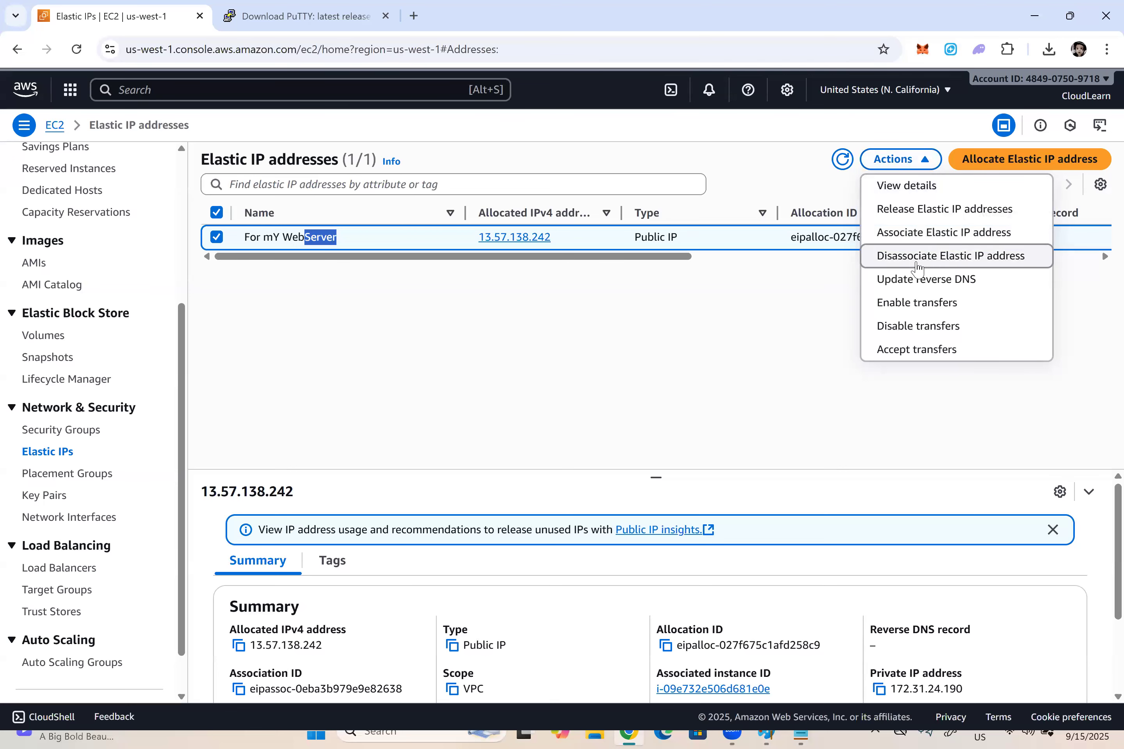
click(944, 263)
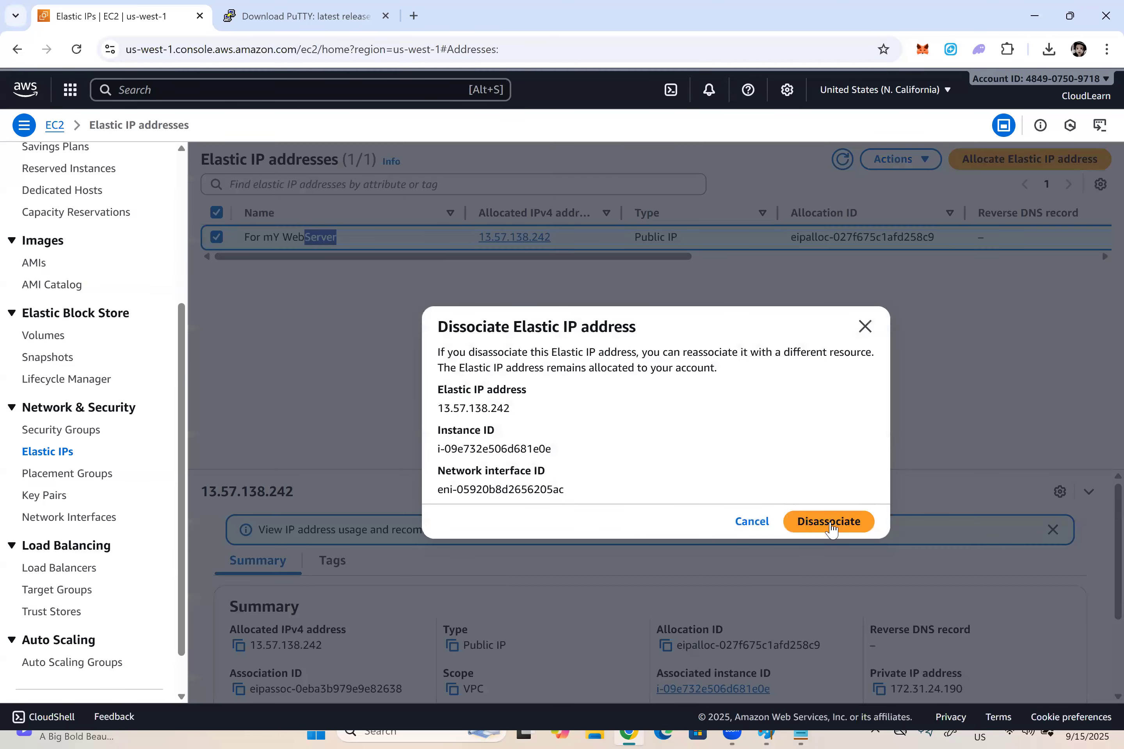
click(830, 527)
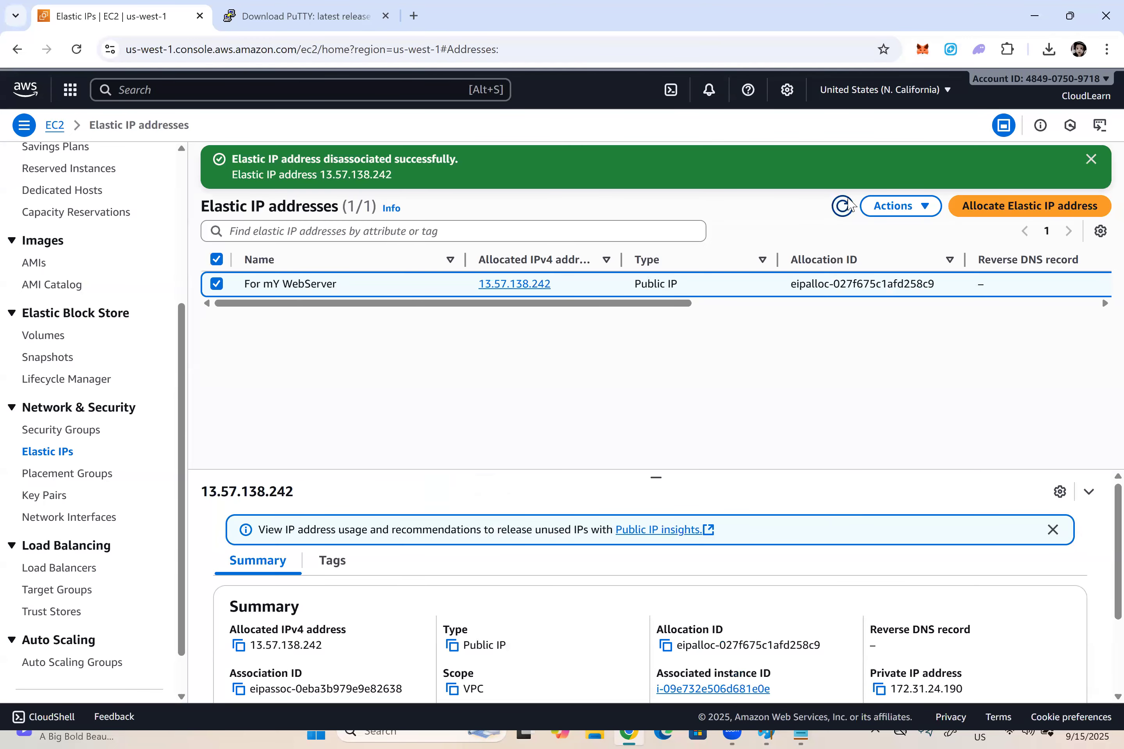
click(843, 205)
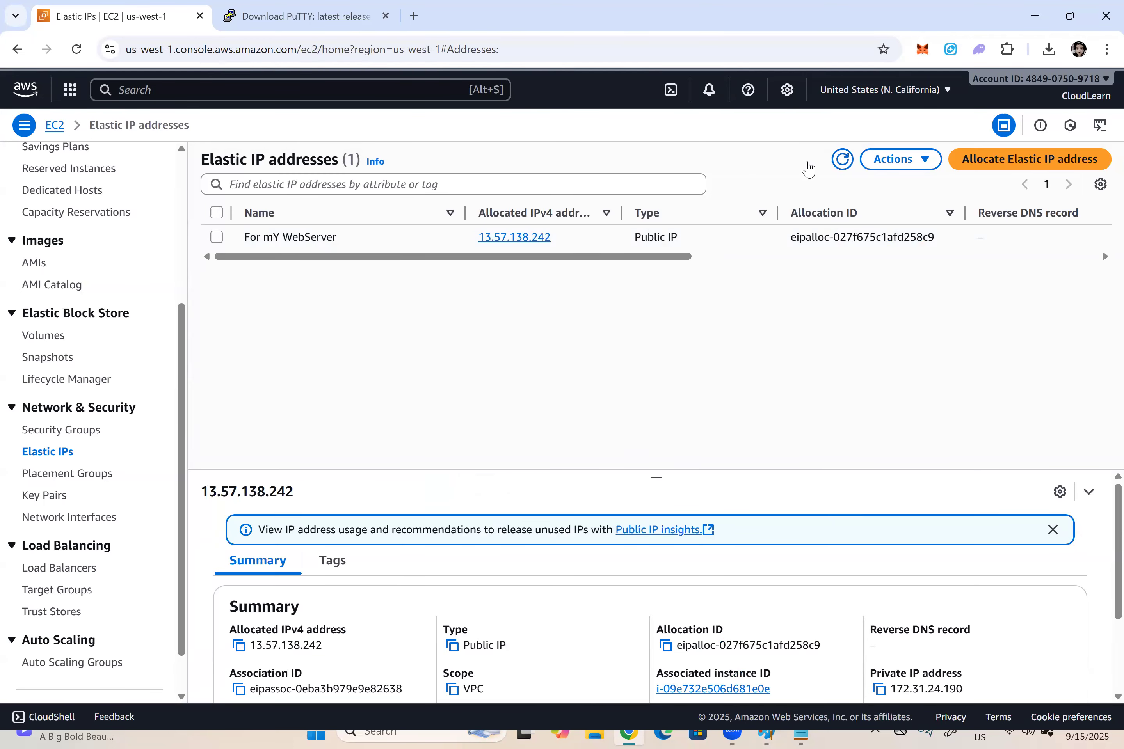
click(842, 160)
drag(607, 257, 871, 246)
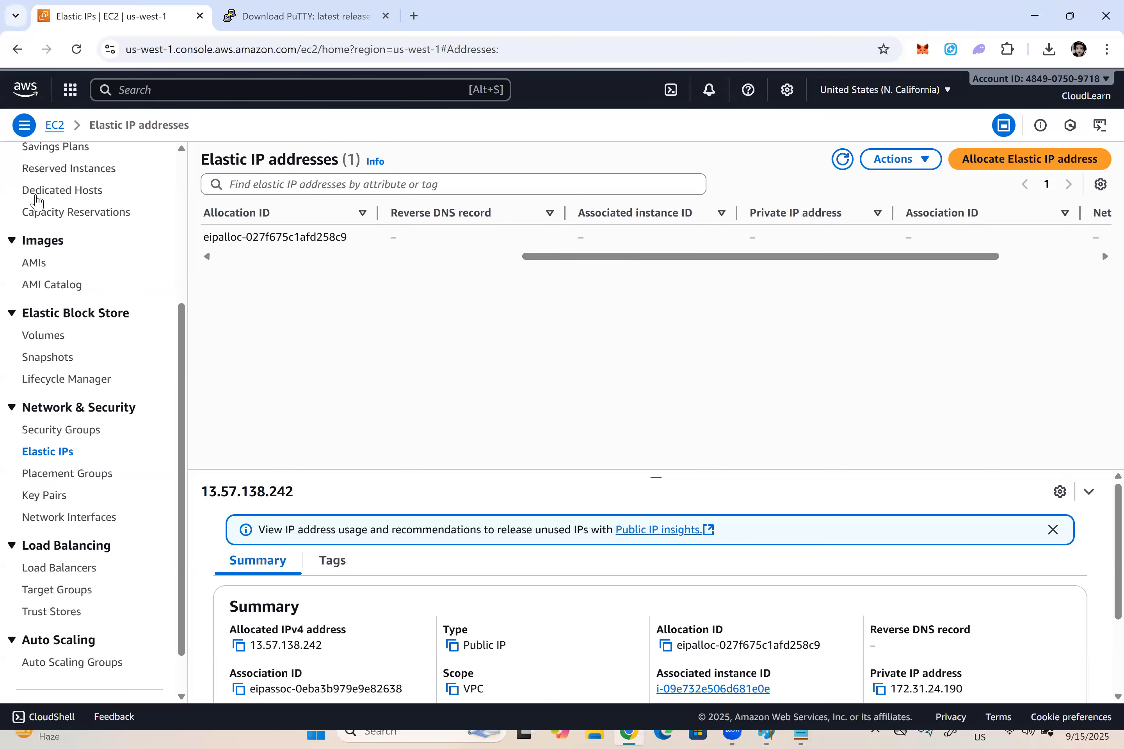
Step: Refresh the EC2 instance list and check the public IPv4 address of My Linux Server
scroll(53, 229, up, 5)
click(44, 293)
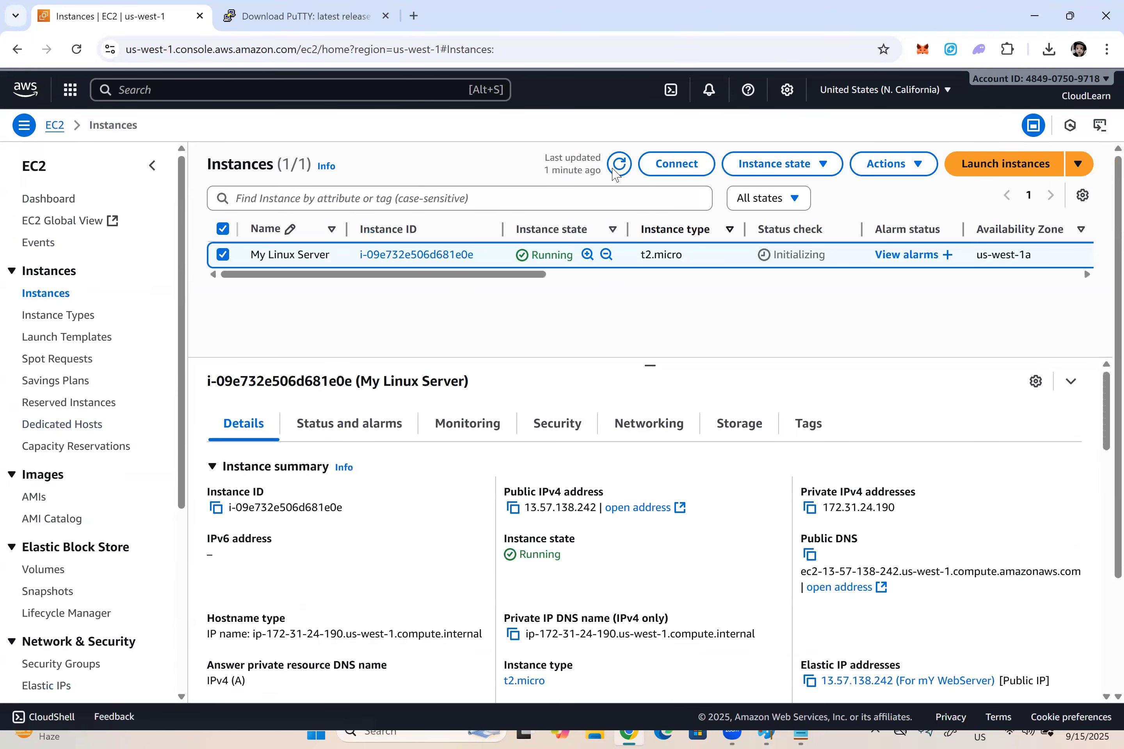
click(619, 163)
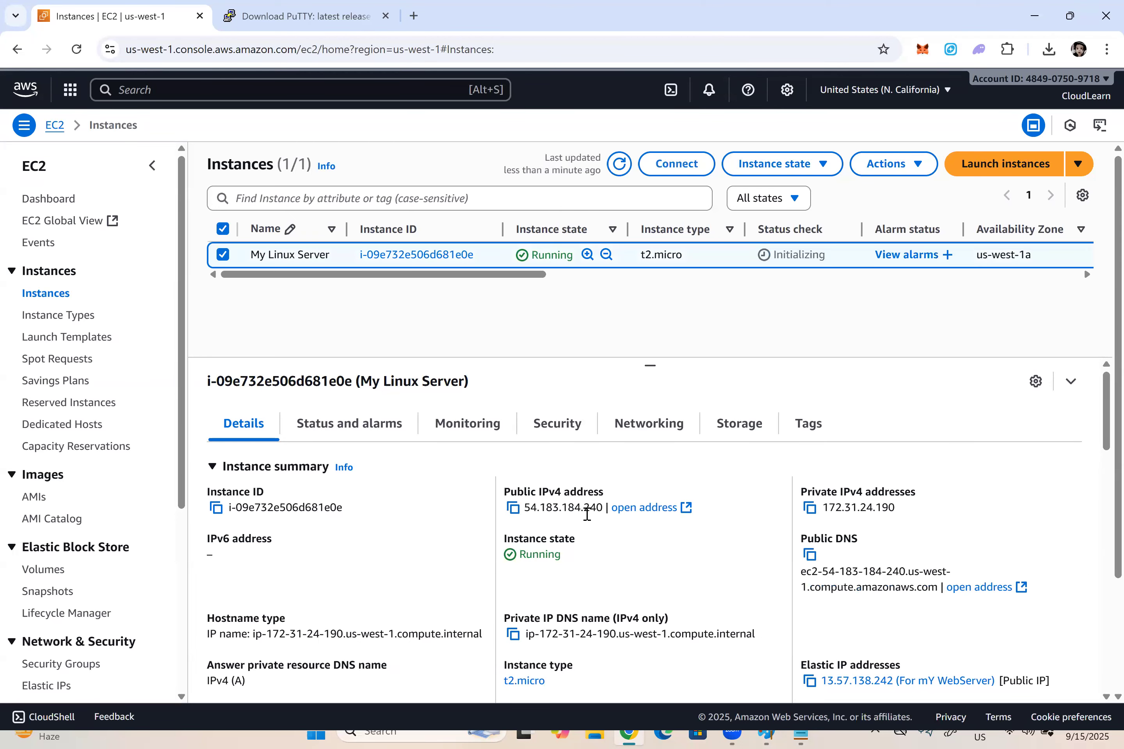
double_click(529, 509)
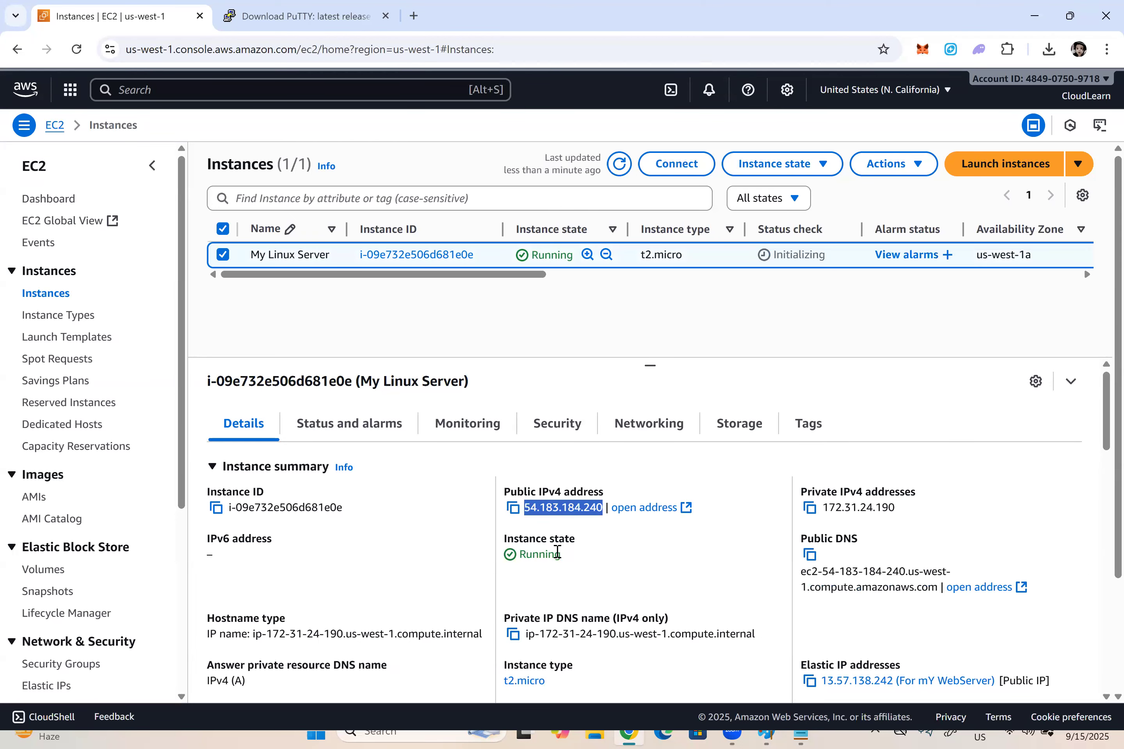
Step: Release the For mY WebServer Elastic IP address from the account and dismiss the notice
scroll(32, 391, down, 5)
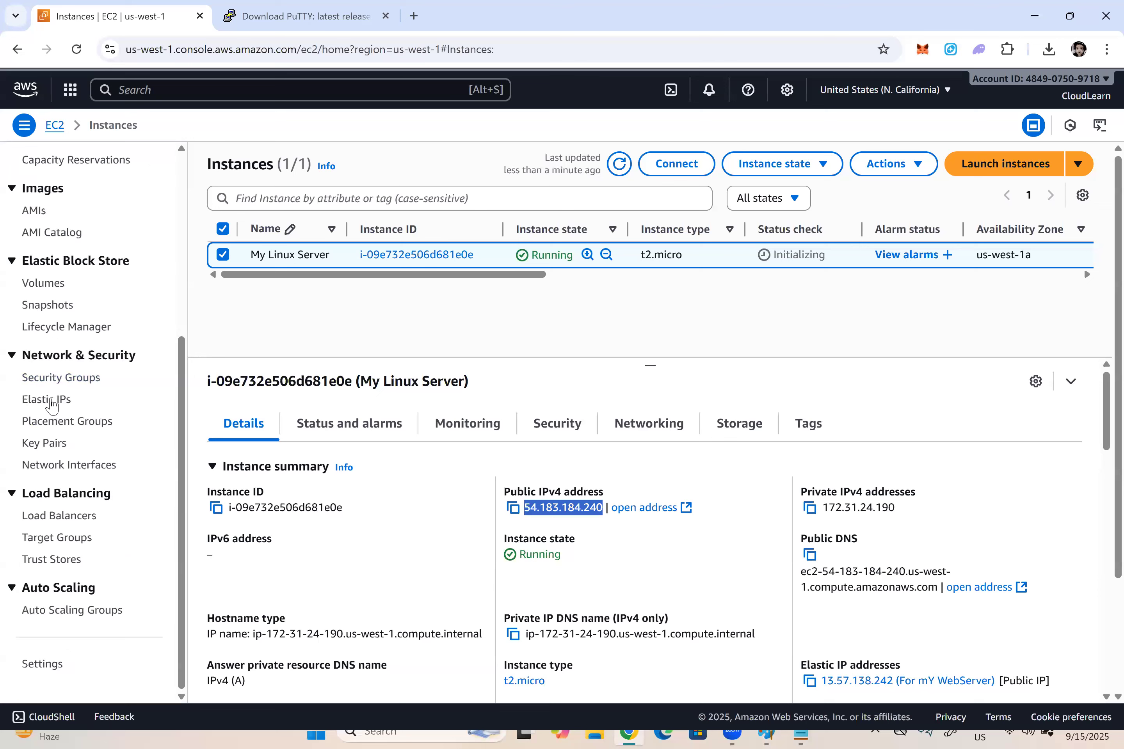
click(48, 399)
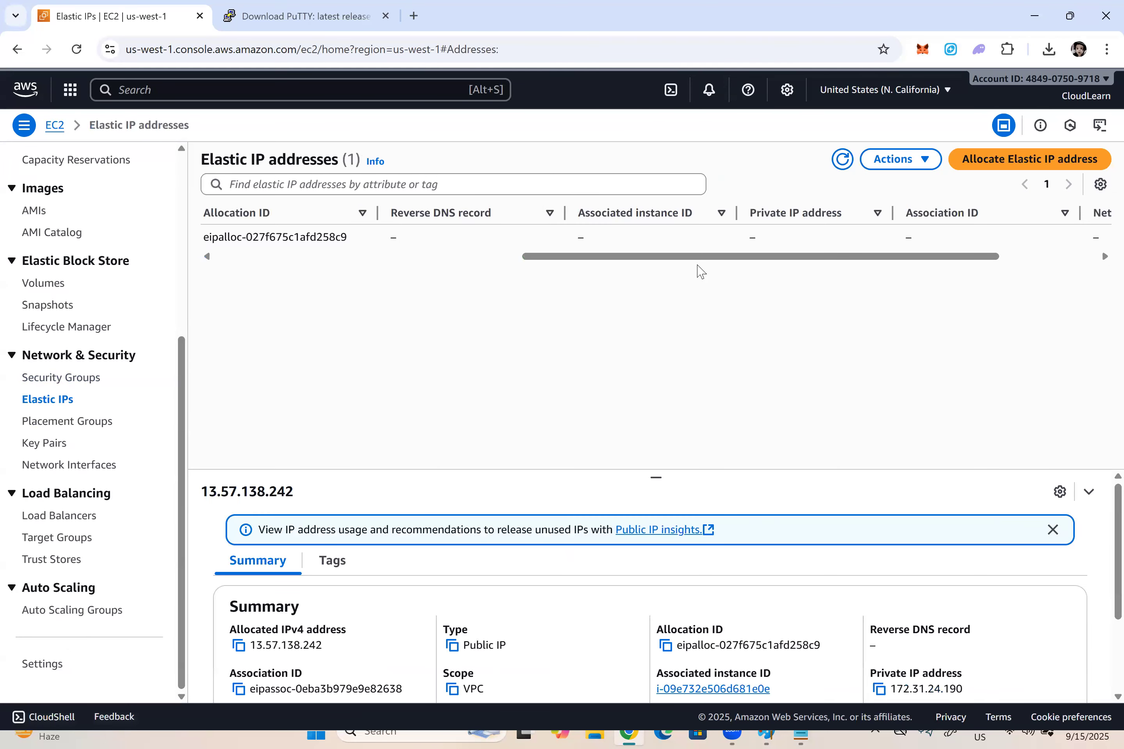
drag(572, 256, 208, 258)
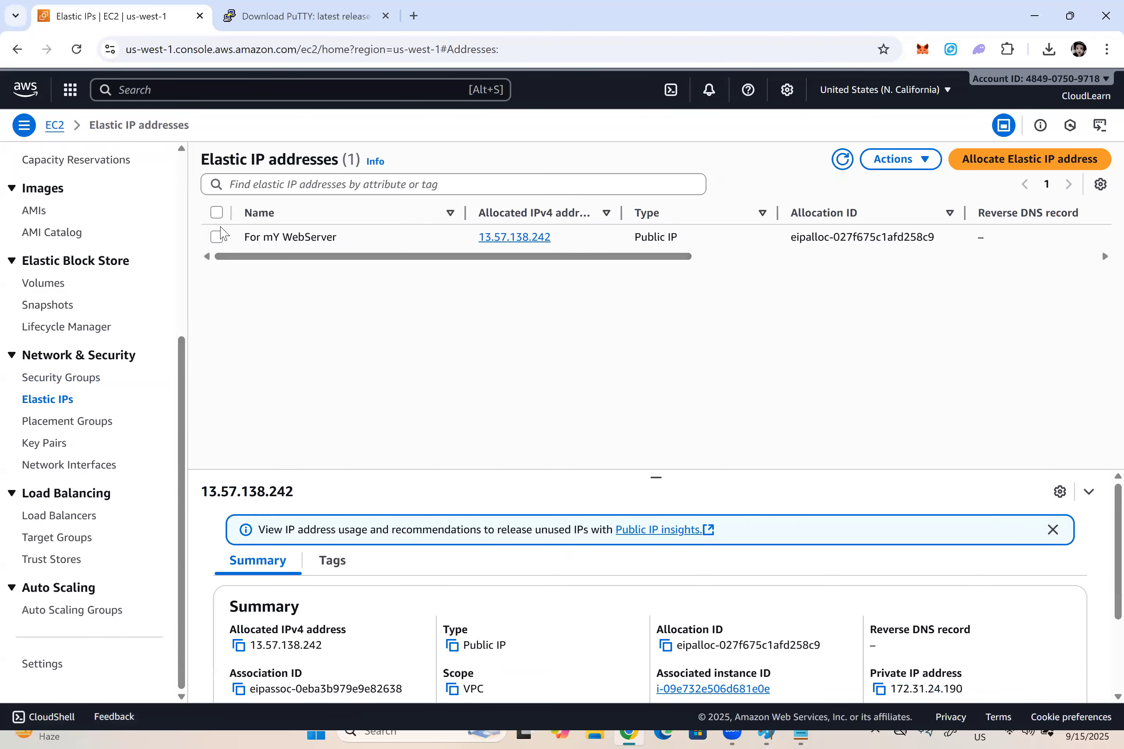
click(216, 238)
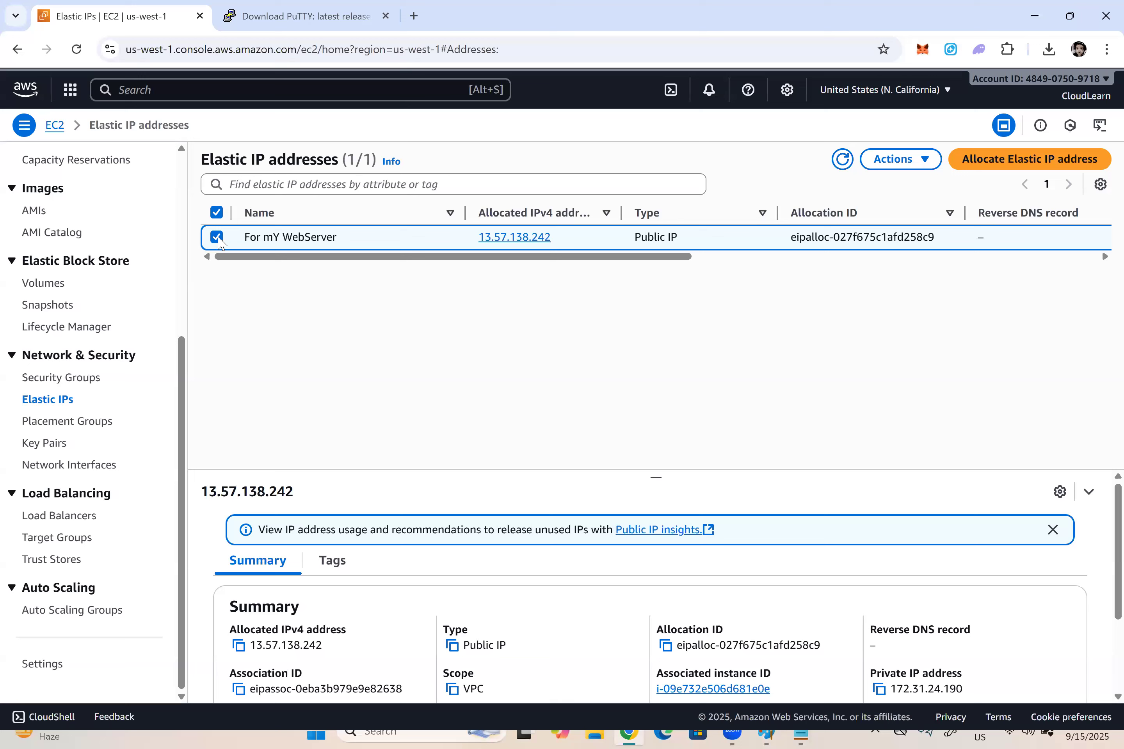
click(899, 160)
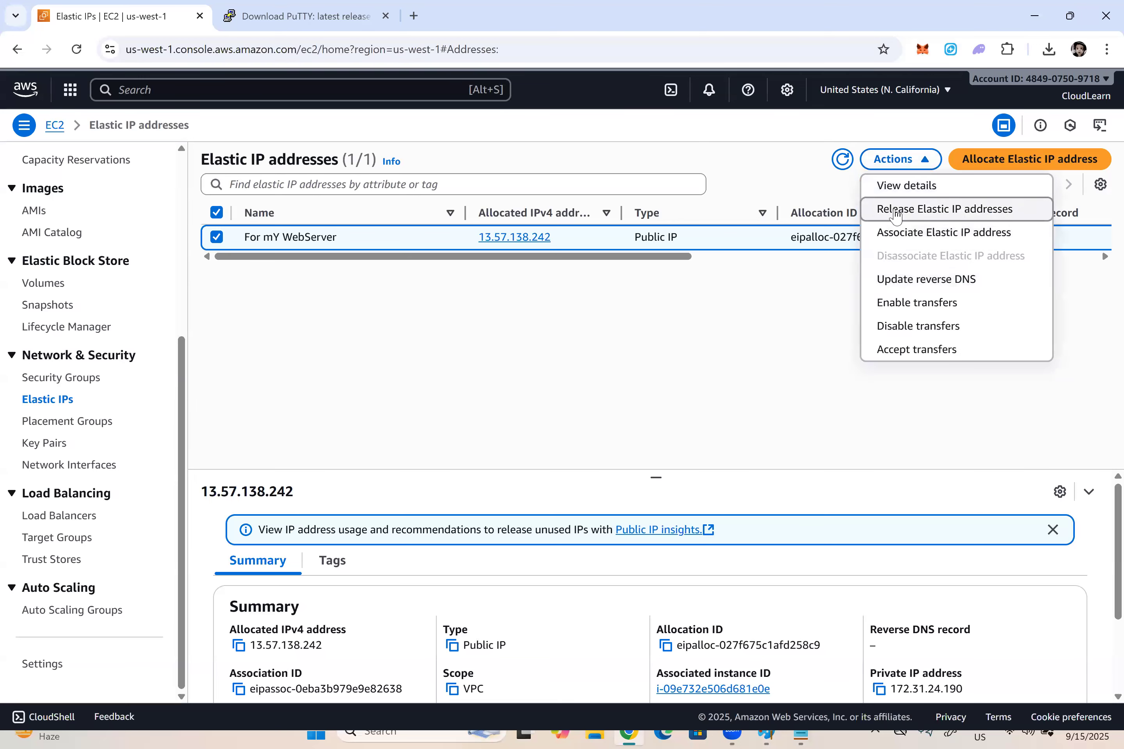
click(940, 212)
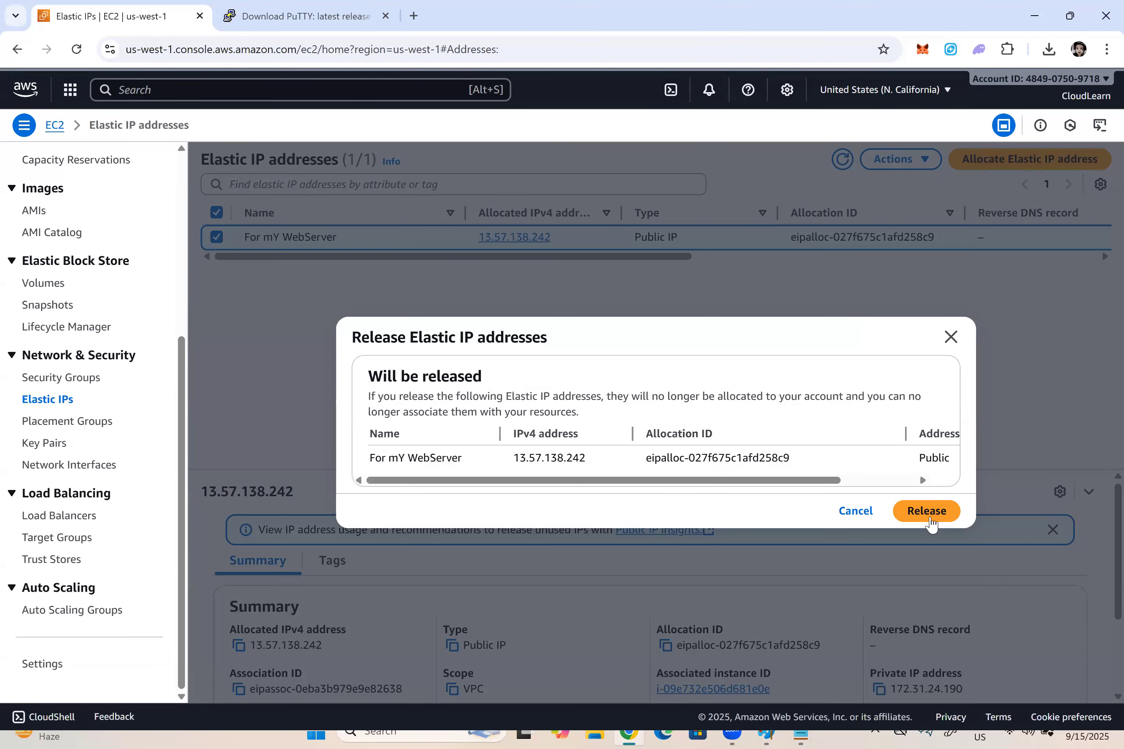
click(931, 516)
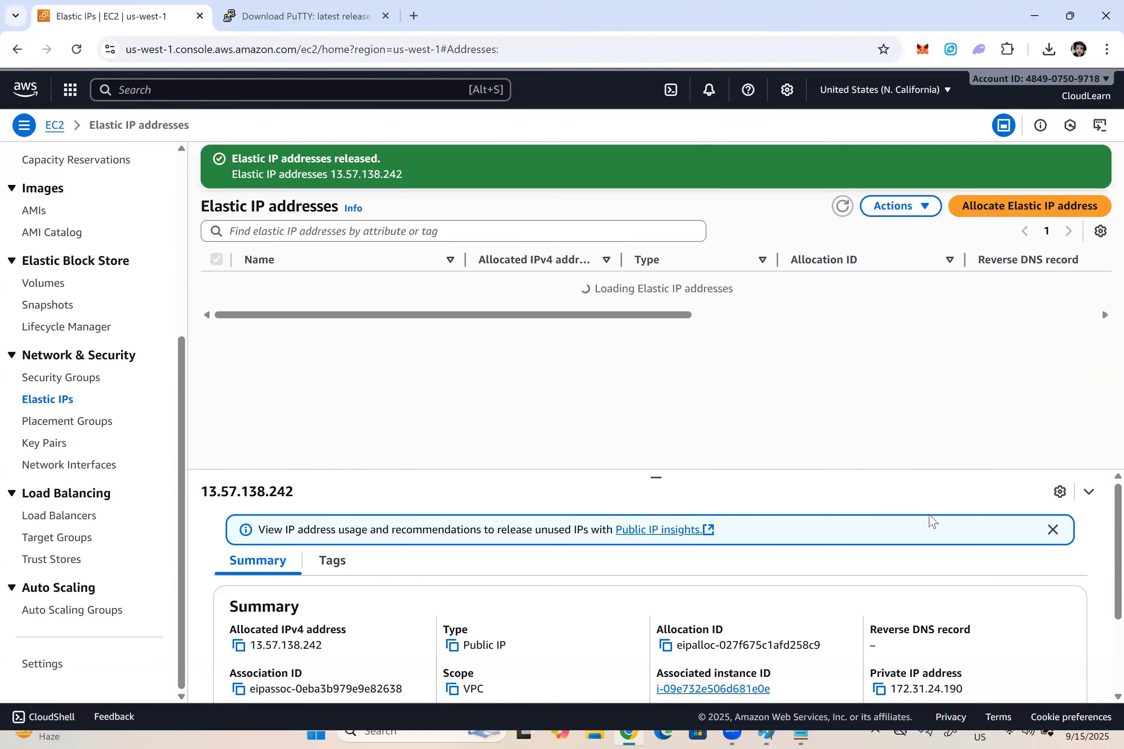
triple_click(565, 295)
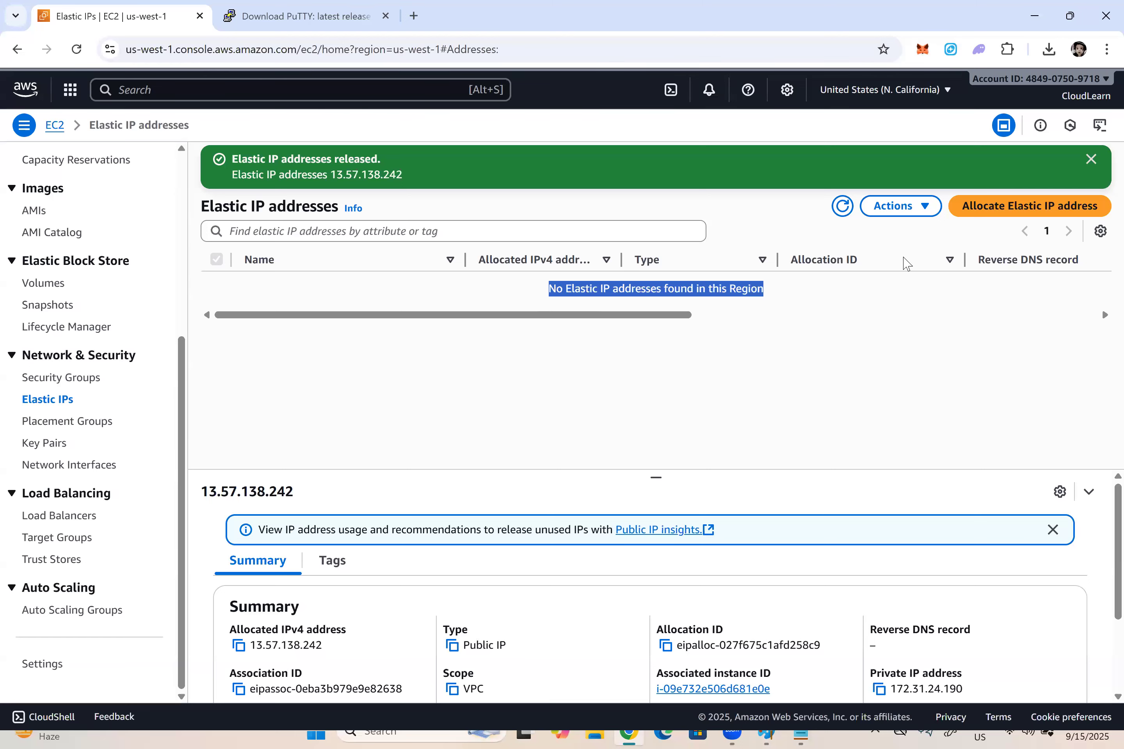
click(1091, 159)
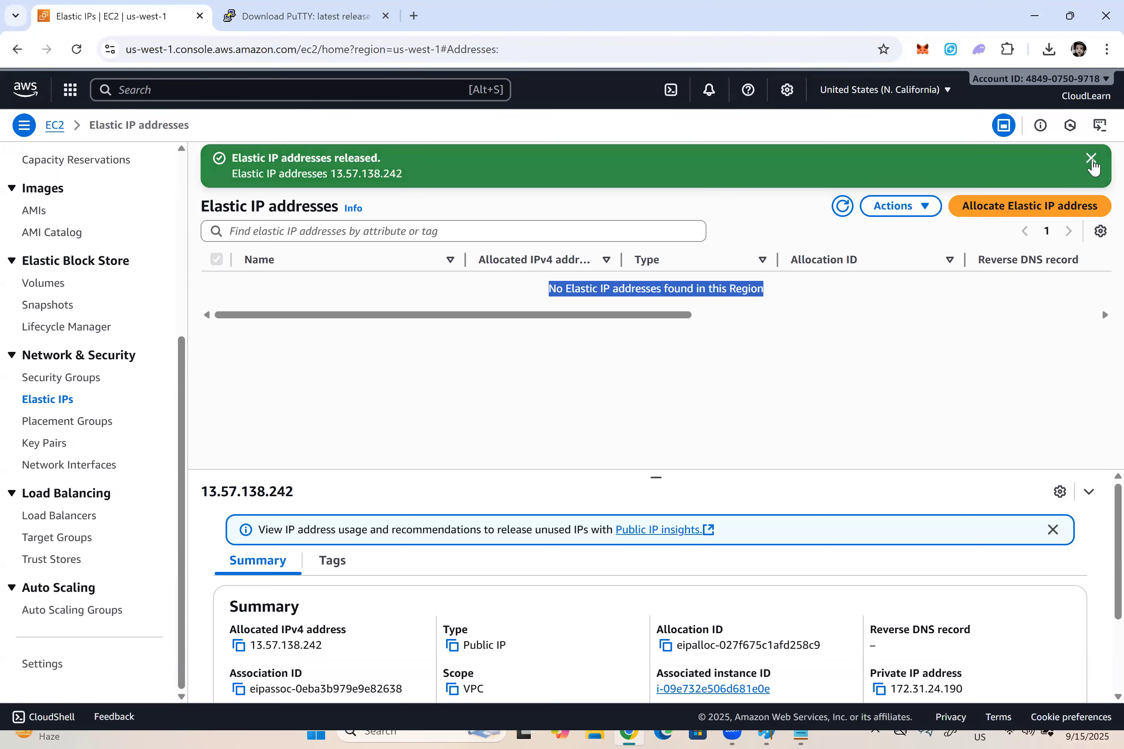
click(729, 249)
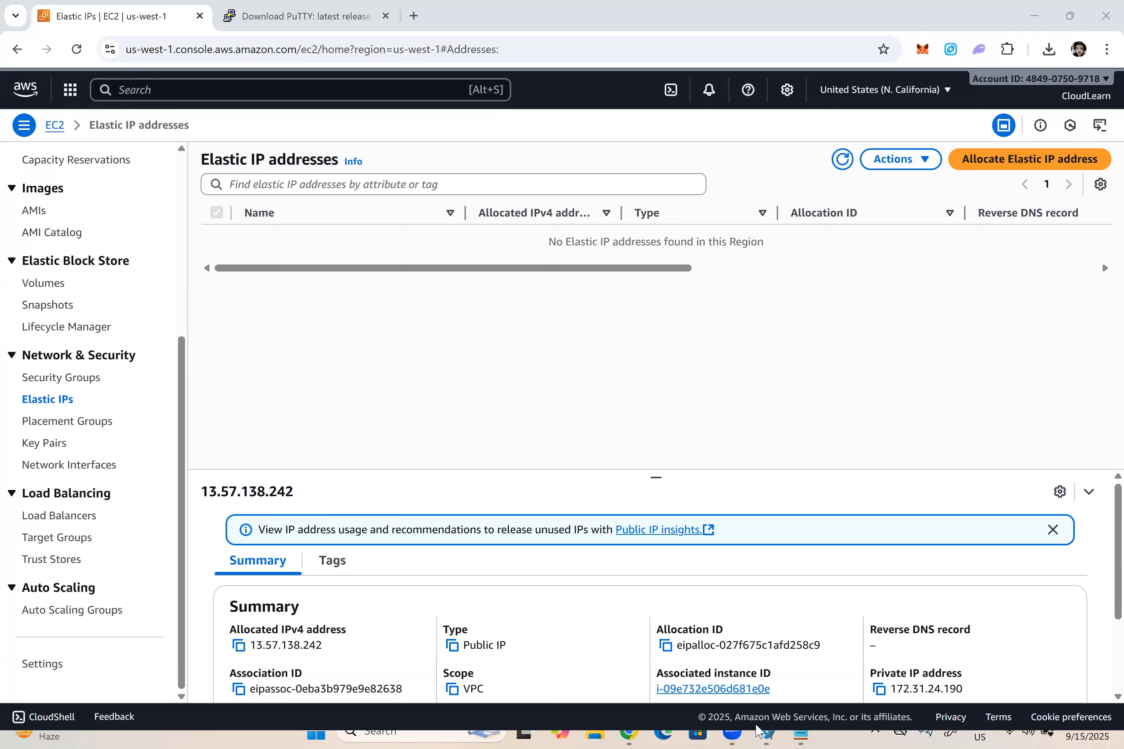
Step: Switch to the Notepad notes and review the steps on using and releasing the Elastic IP
click(802, 733)
click(911, 667)
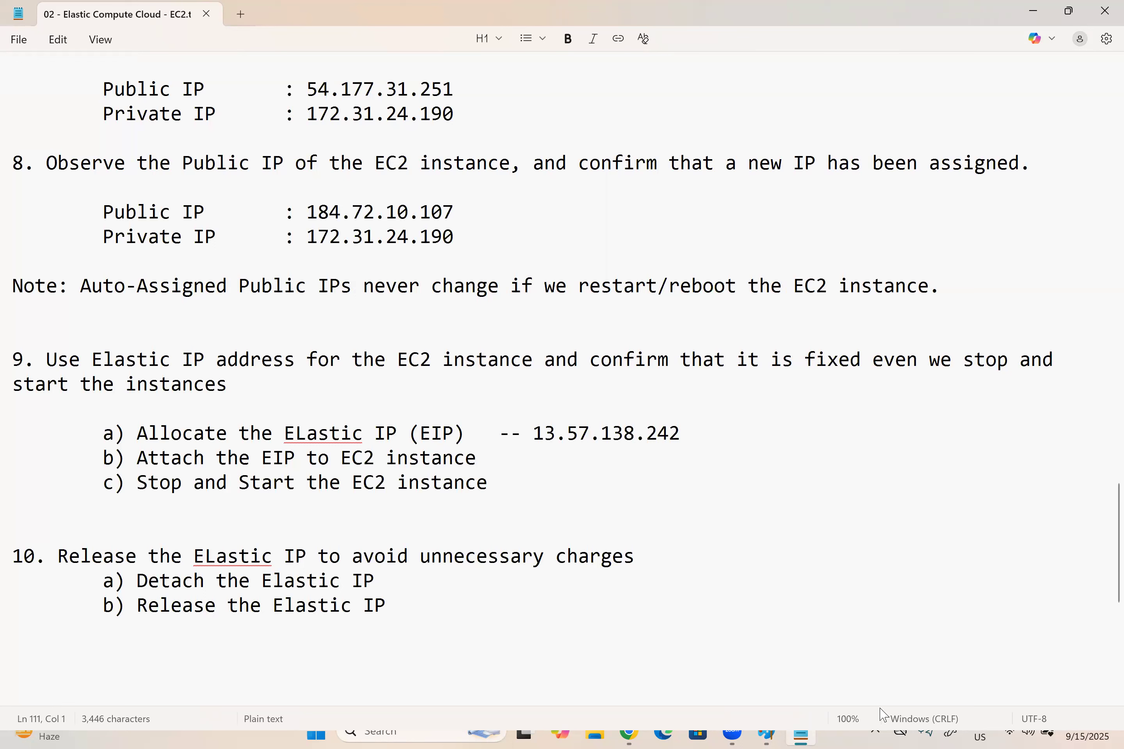
click(1099, 725)
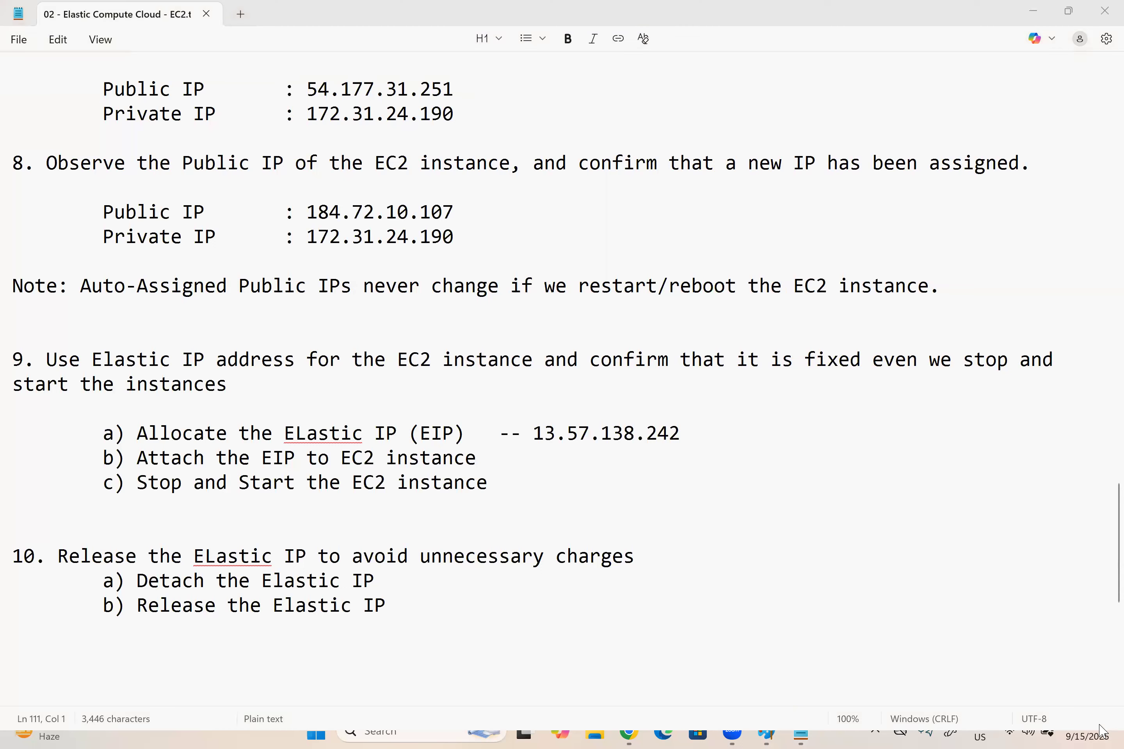